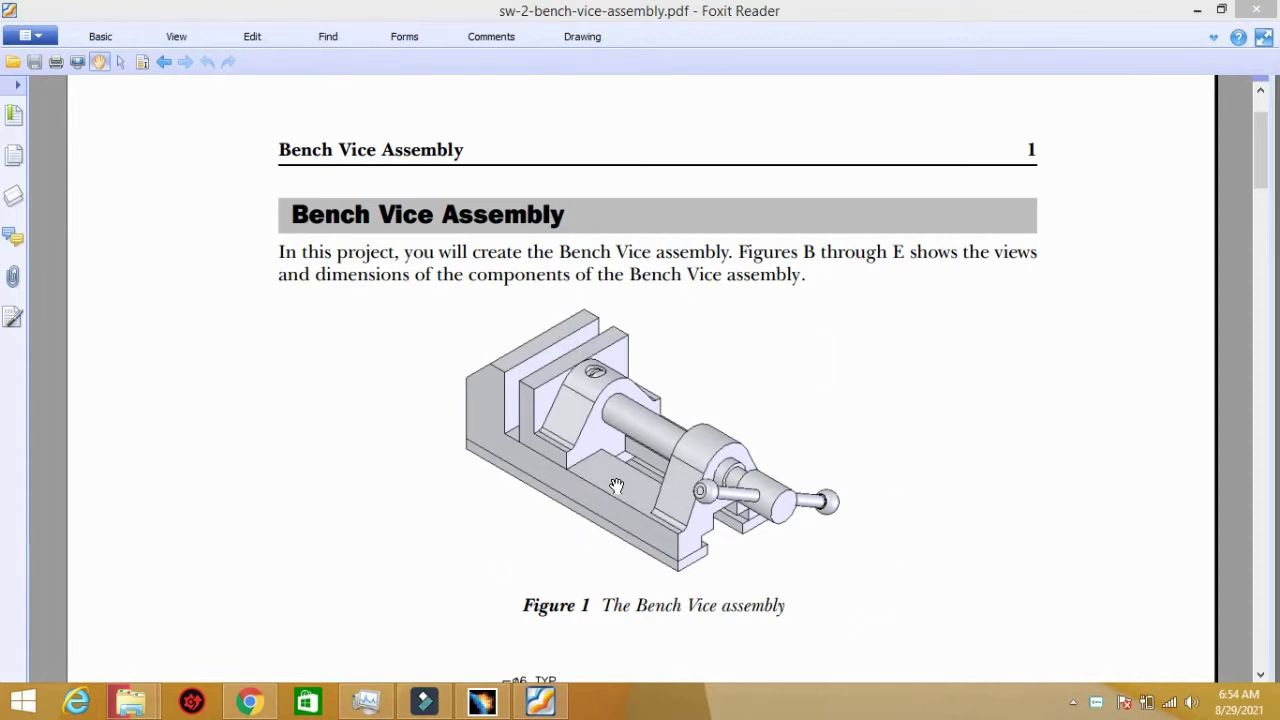
# Step: Scroll past the Figure 1 vice image to Figure 2's base views and dimensions
pyautogui.scroll(-5, 617, 486)
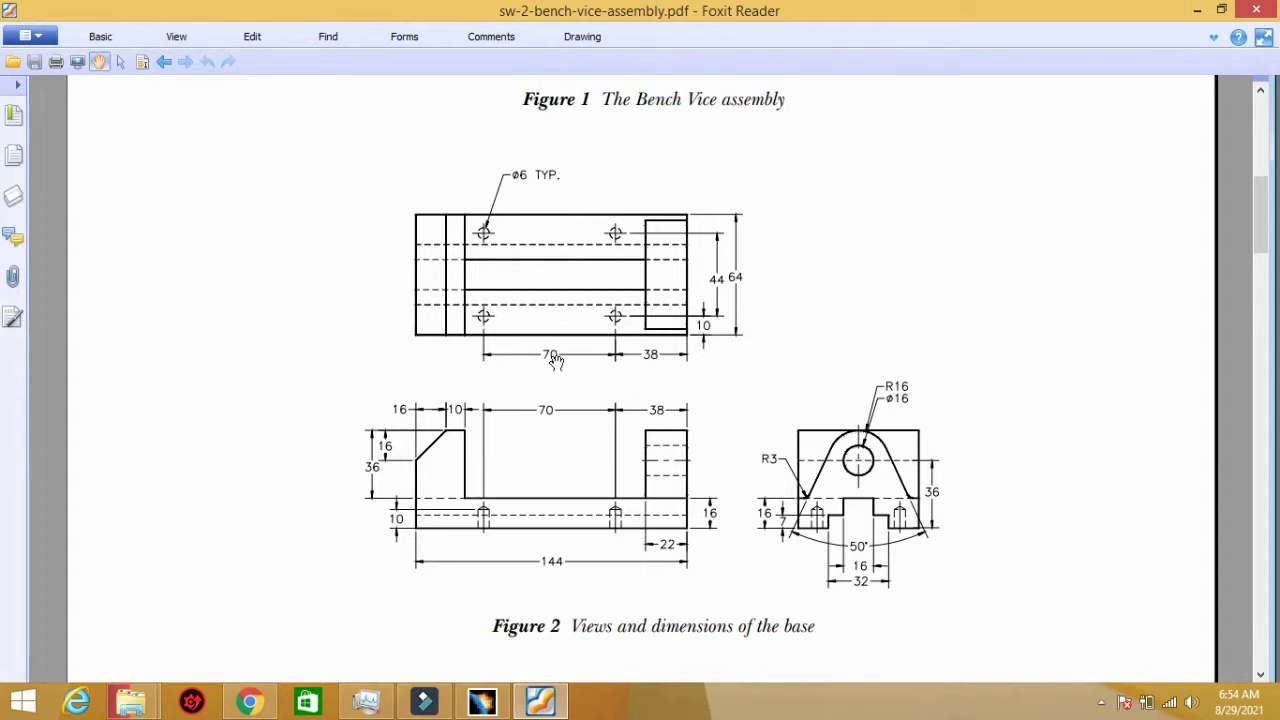
pyautogui.scroll(-3, 556, 362)
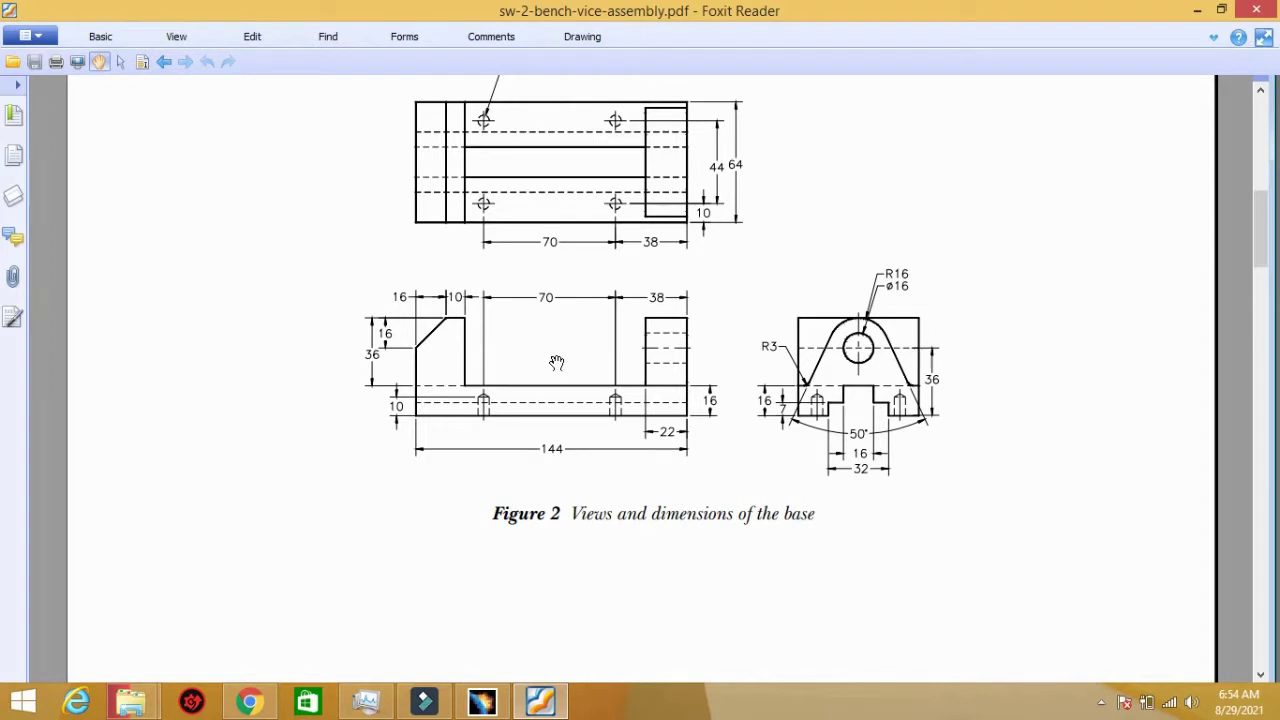
pyautogui.scroll(-7, 556, 362)
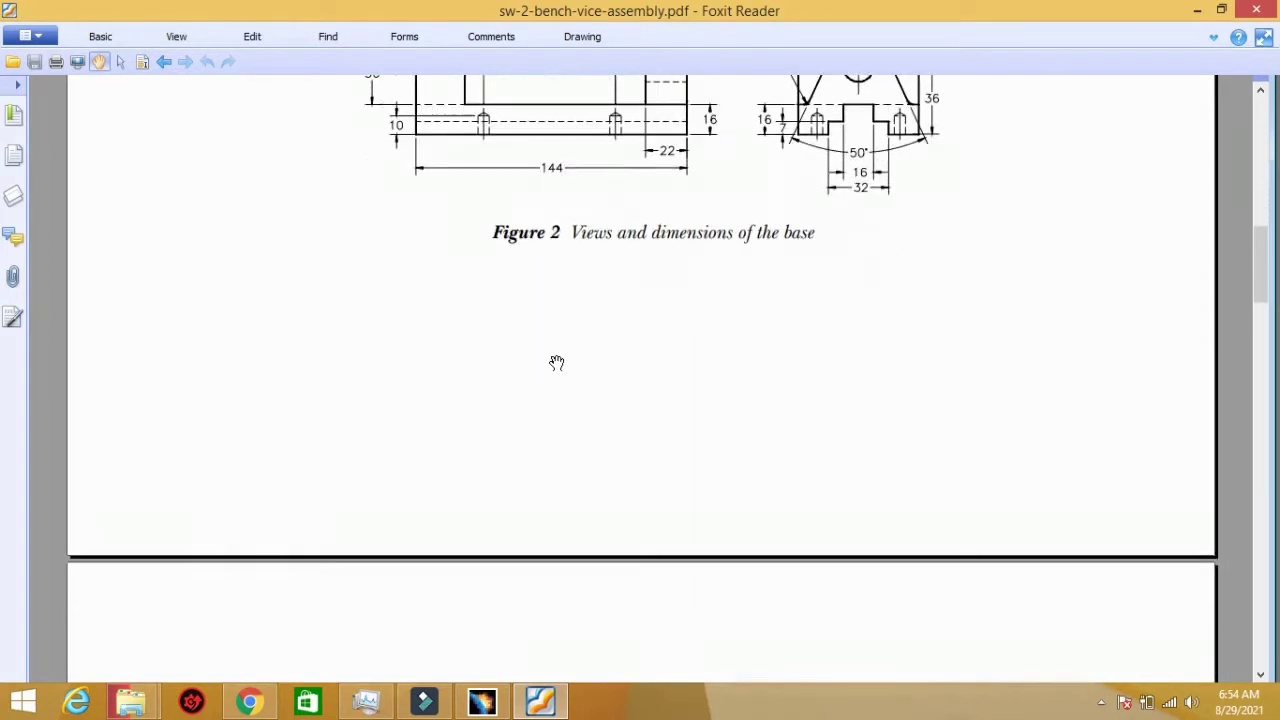
pyautogui.scroll(-7, 556, 362)
pyautogui.scroll(-4, 557, 363)
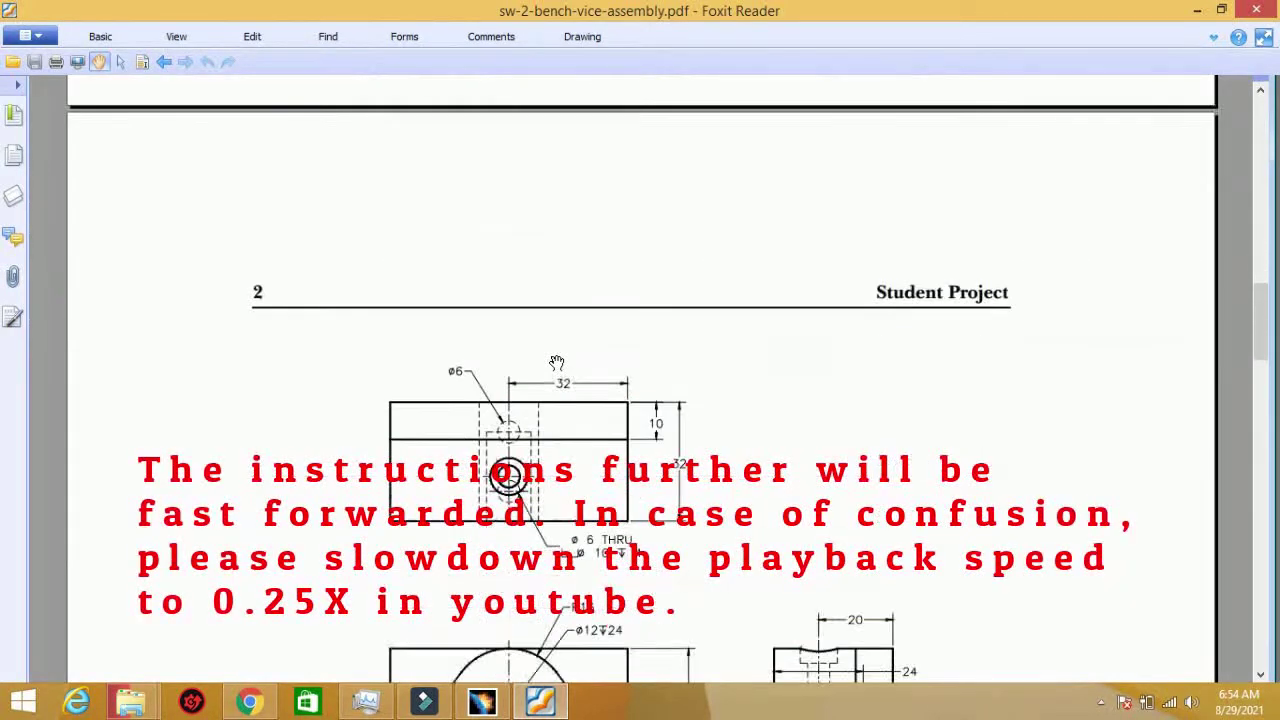
pyautogui.scroll(-7, 558, 375)
pyautogui.scroll(-7, 637, 498)
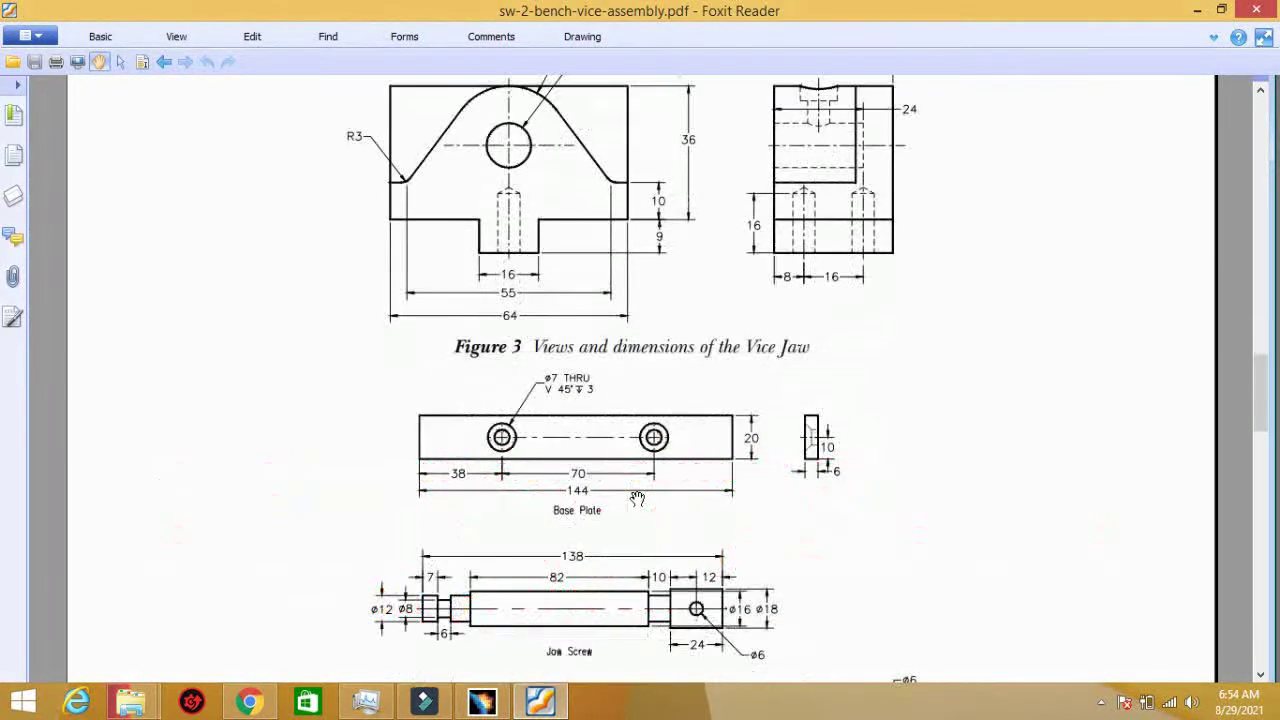
pyautogui.scroll(-3, 640, 523)
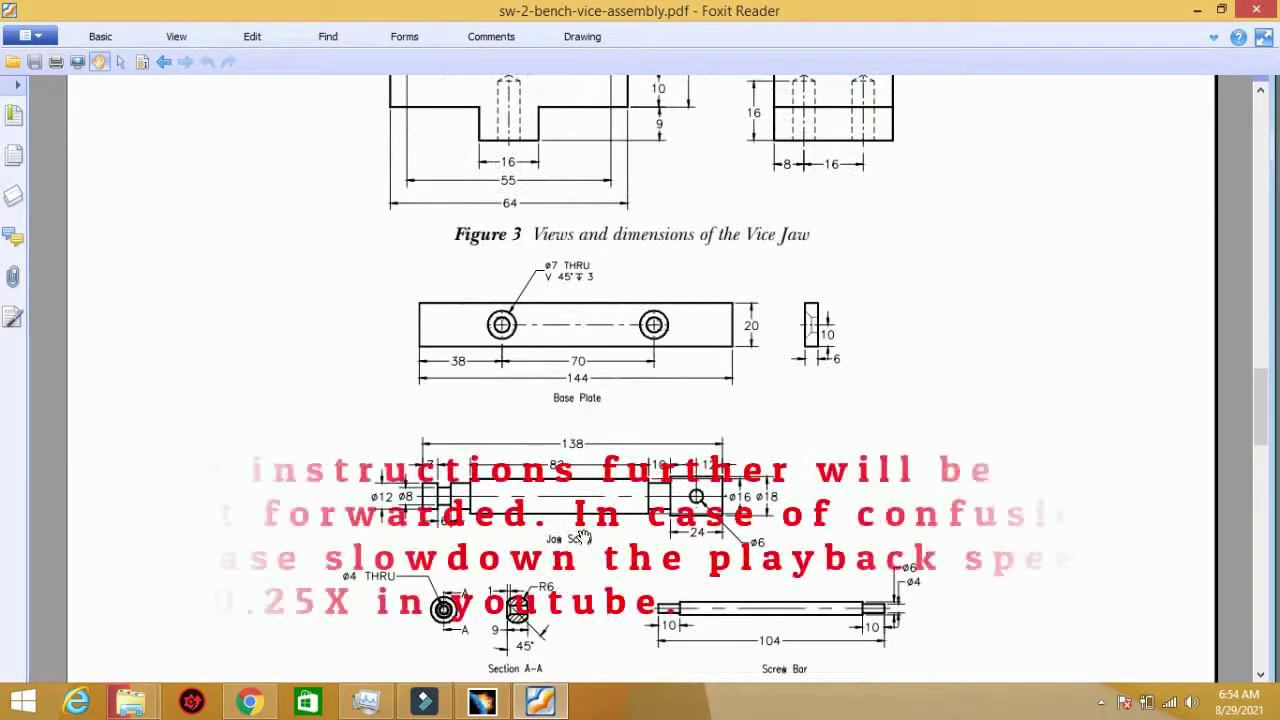
pyautogui.scroll(-3, 590, 525)
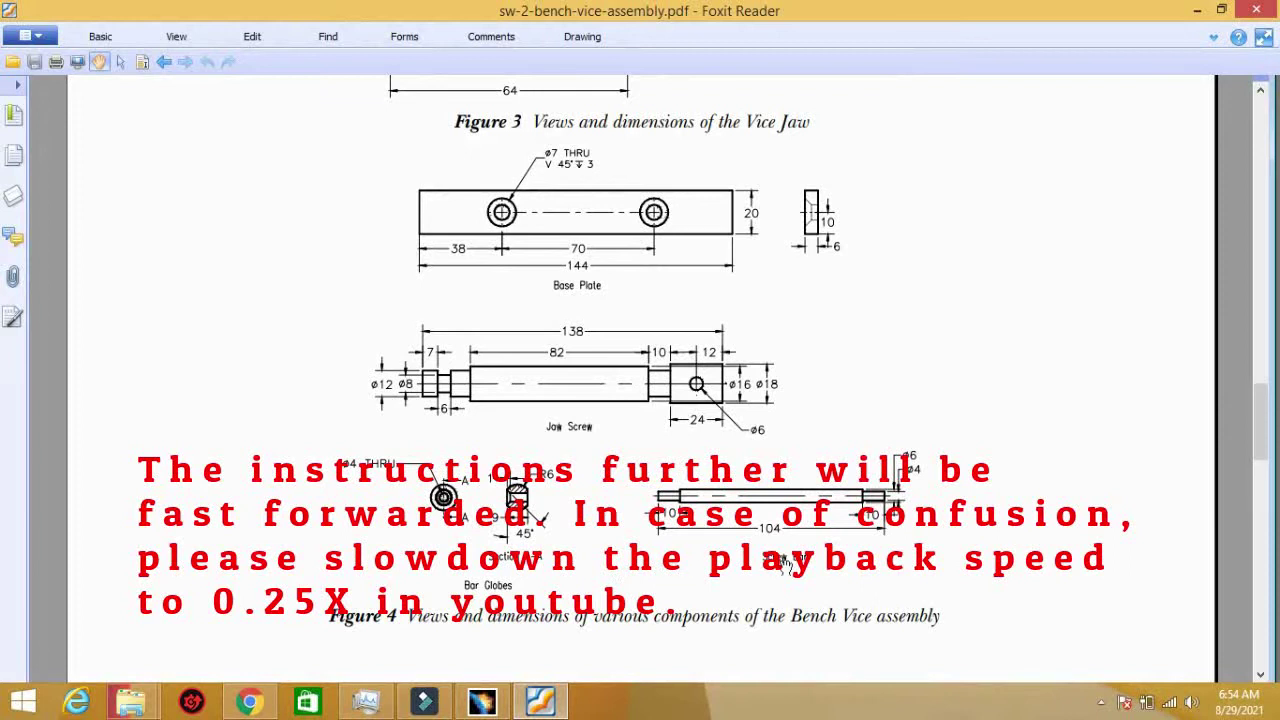
pyautogui.scroll(-3, 729, 585)
pyautogui.scroll(-3, 729, 585)
pyautogui.scroll(-9, 729, 585)
pyautogui.scroll(-6, 729, 585)
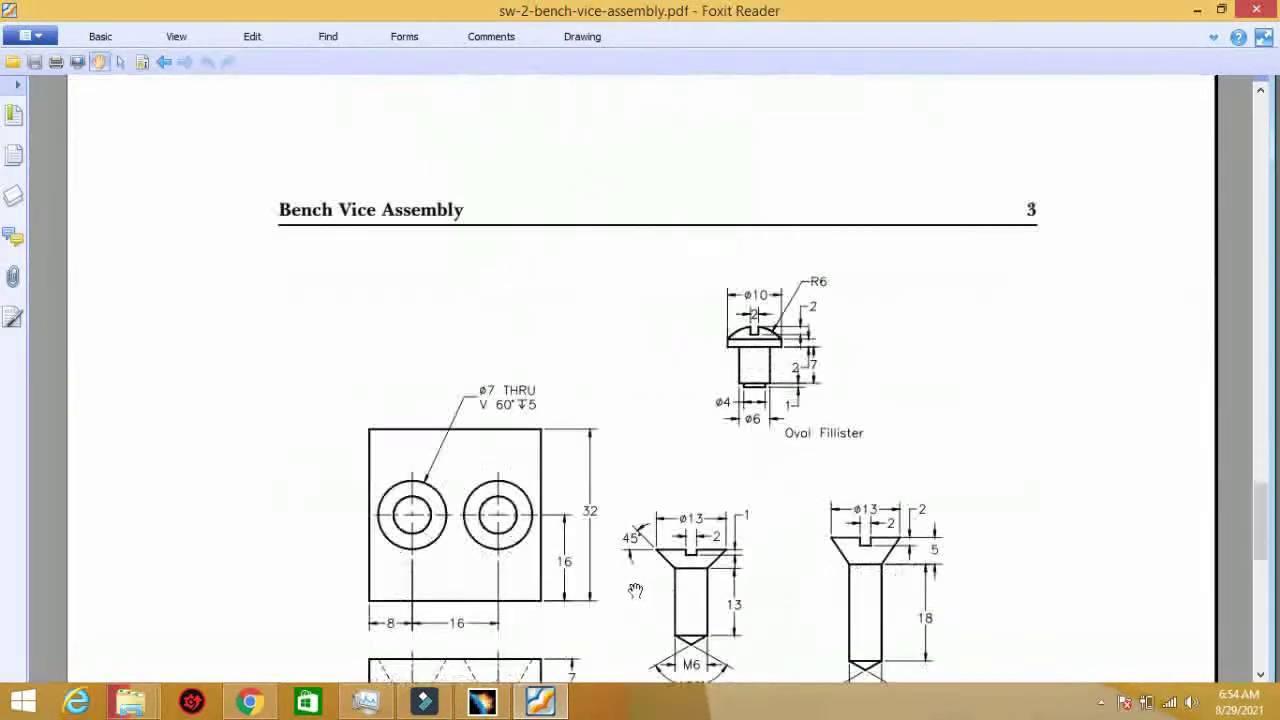
pyautogui.scroll(-12, 455, 537)
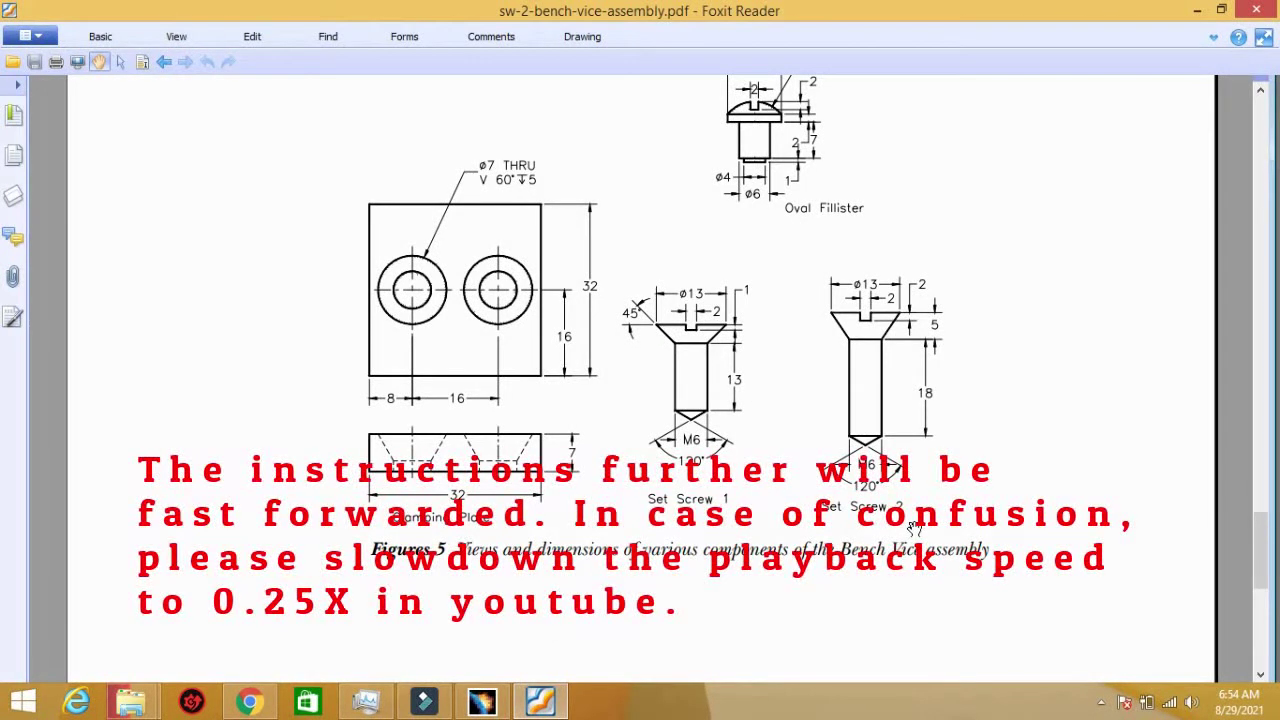
pyautogui.scroll(10, 914, 527)
pyautogui.scroll(10, 914, 527)
pyautogui.scroll(10, 914, 527)
pyautogui.scroll(5, 914, 527)
pyautogui.scroll(-5, 914, 527)
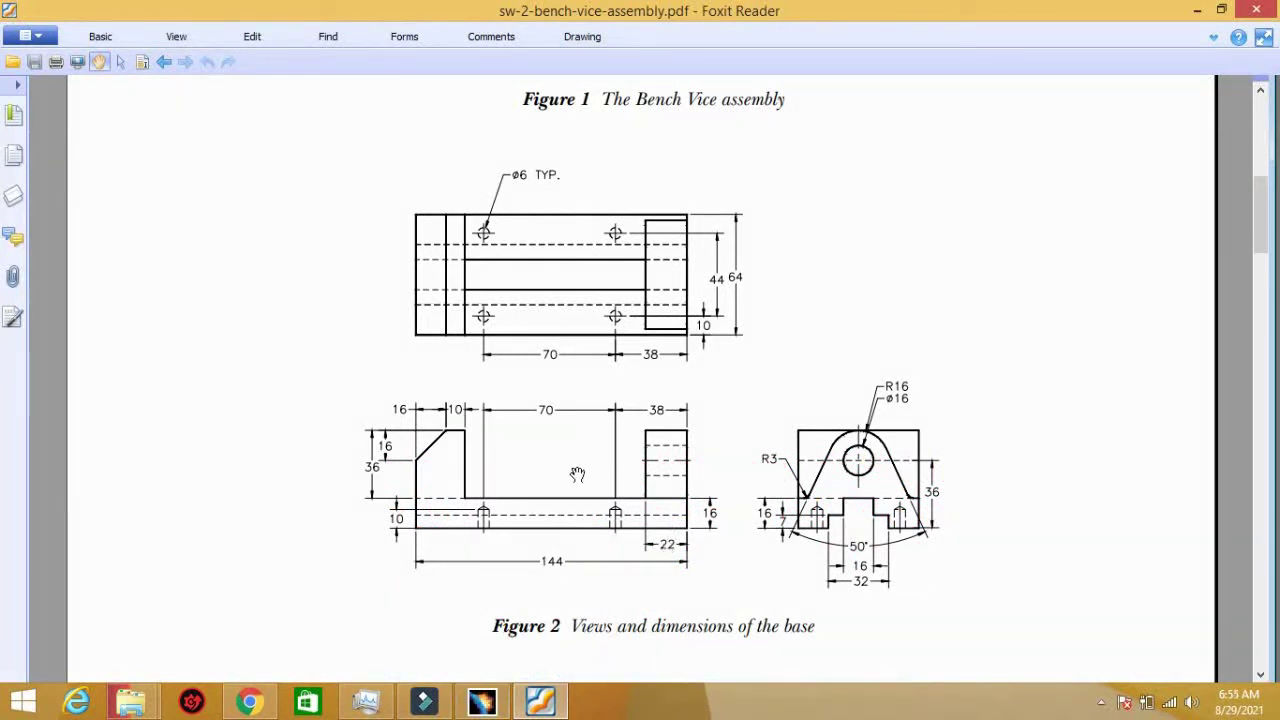
# Step: Bring up the CATIA base part and review Pad.1 and Pad.2 definitions
pyautogui.click(482, 701)
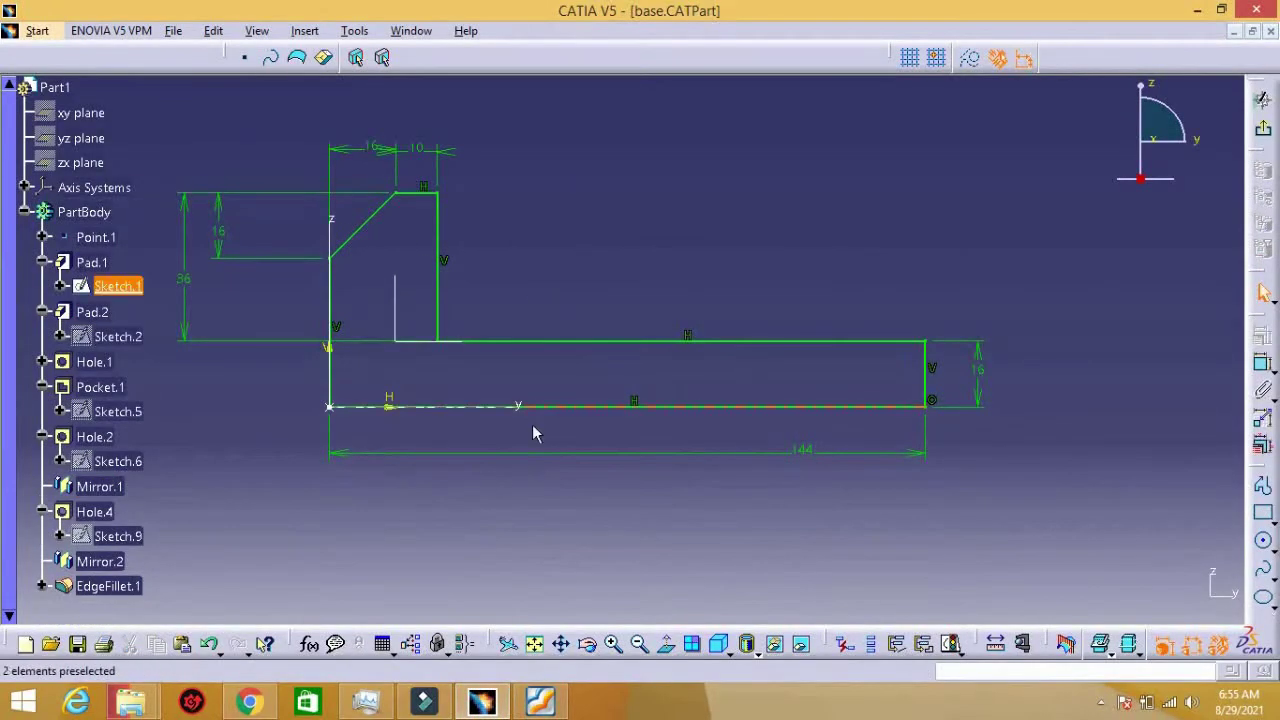
pyautogui.doubleClick(439, 345)
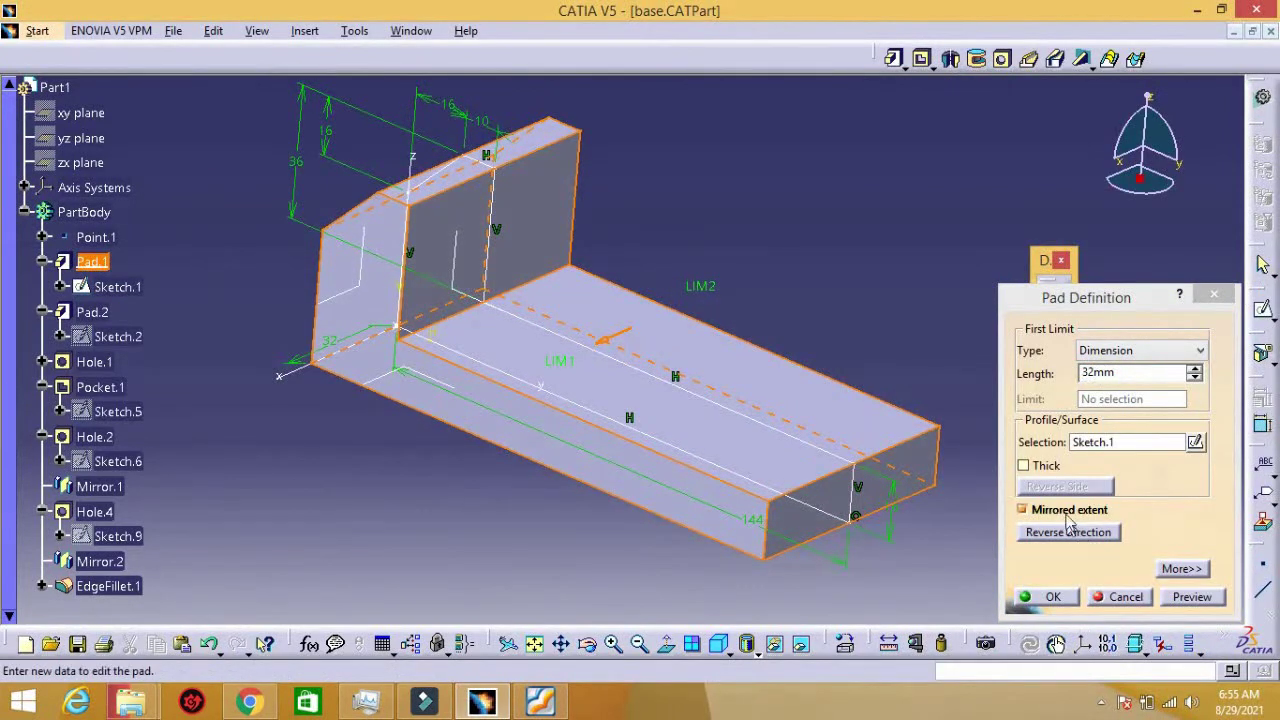
pyautogui.click(1120, 597)
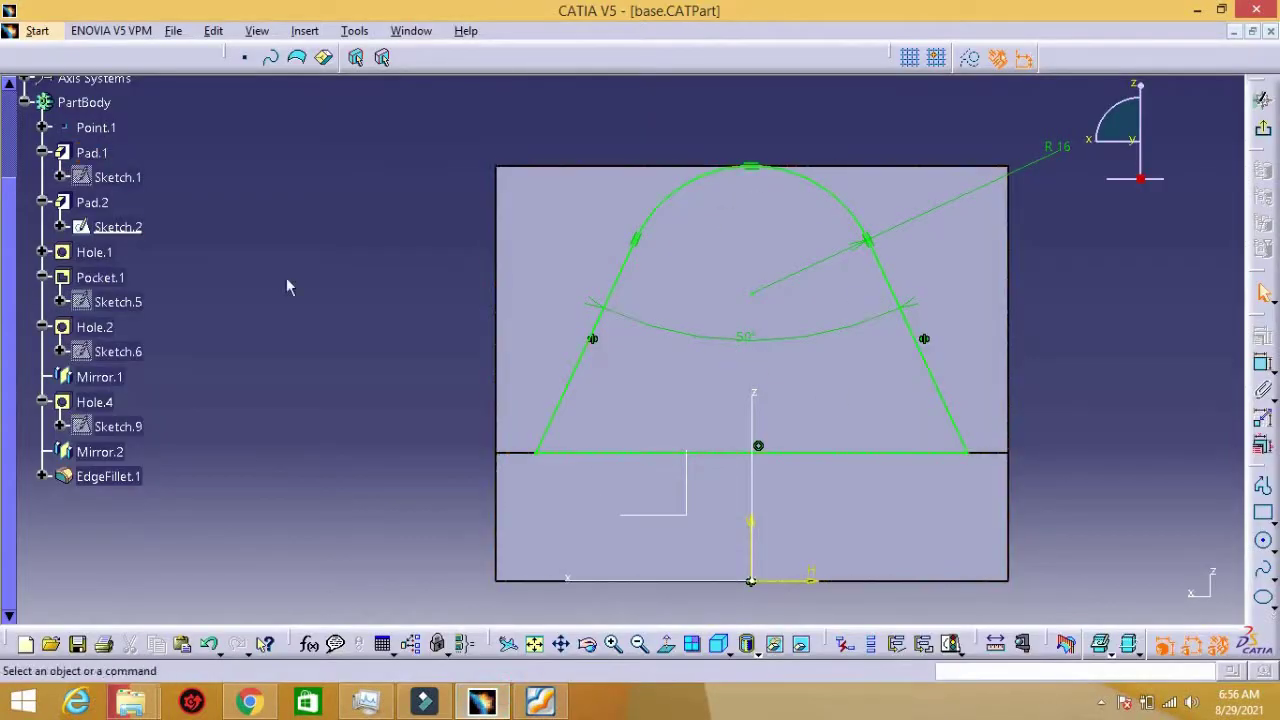
pyautogui.doubleClick(92, 202)
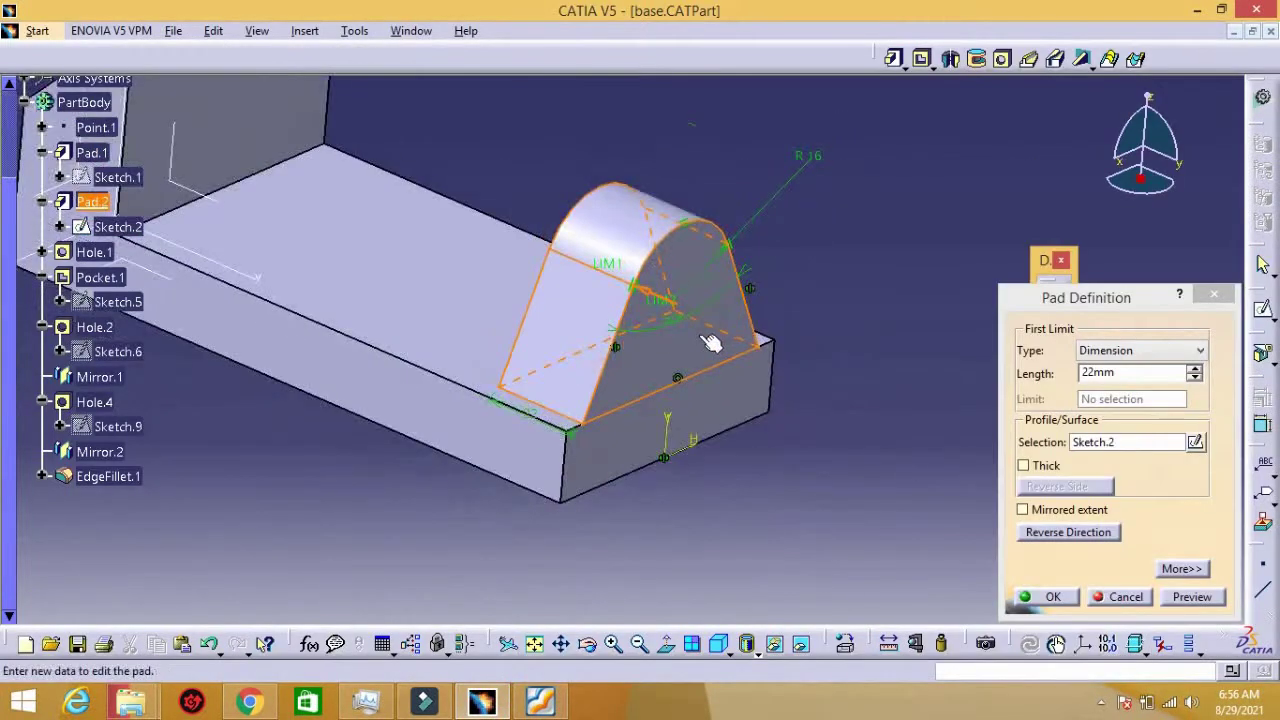
pyautogui.click(1053, 597)
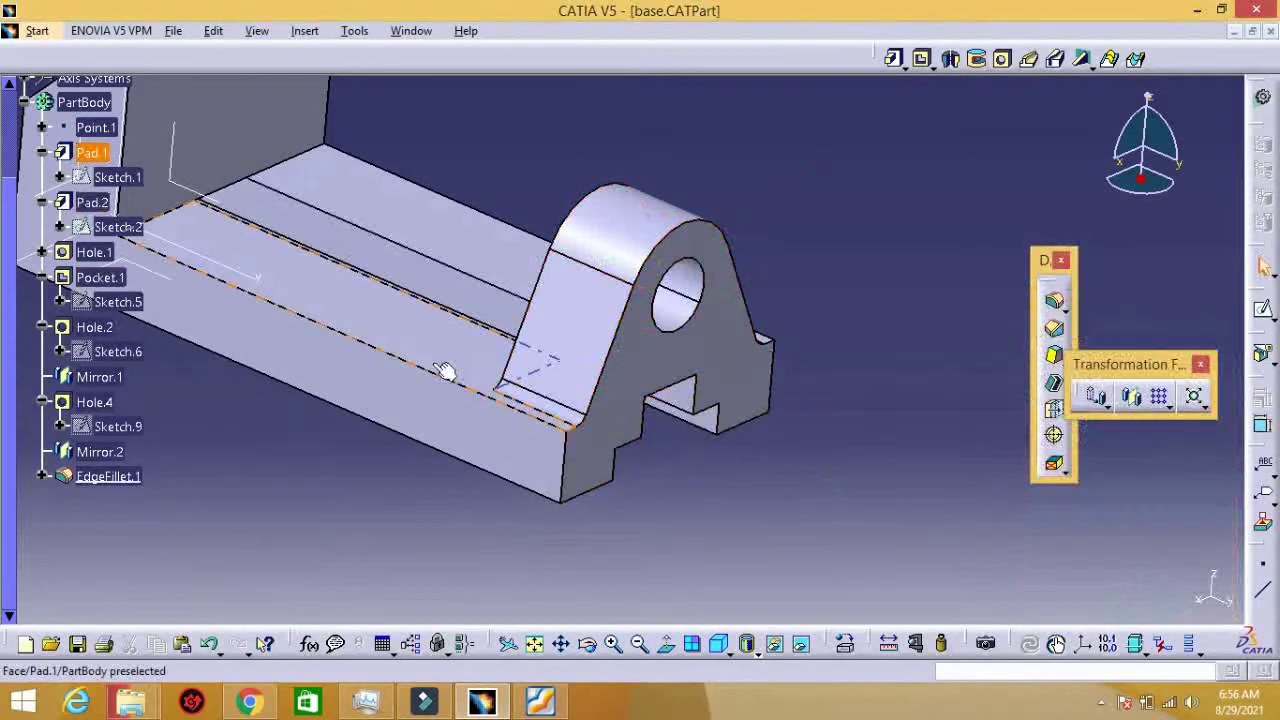
# Step: Compare with the drawing, then inspect Sketch.5, Pocket.1 and the blind 6 mm, 10 mm deep Hole.2
pyautogui.hotkey('alt', 'Tab')
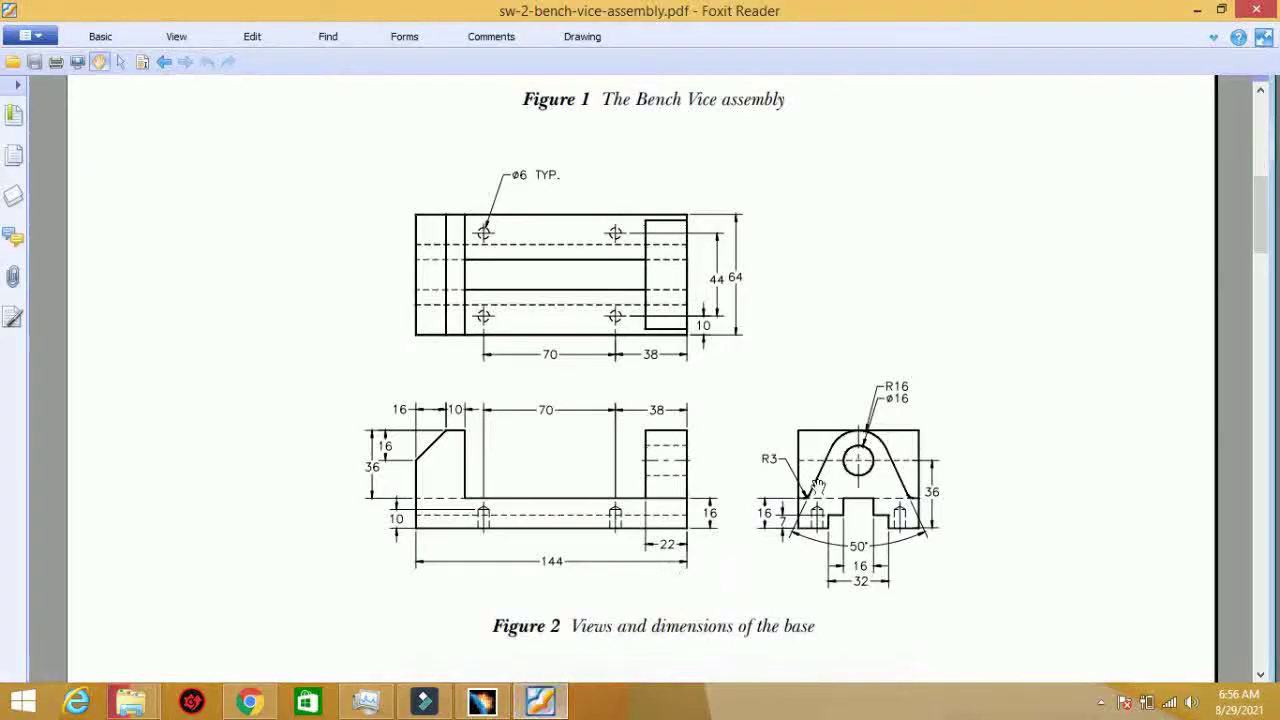
pyautogui.hotkey('alt', 'Tab')
pyautogui.doubleClick(118, 246)
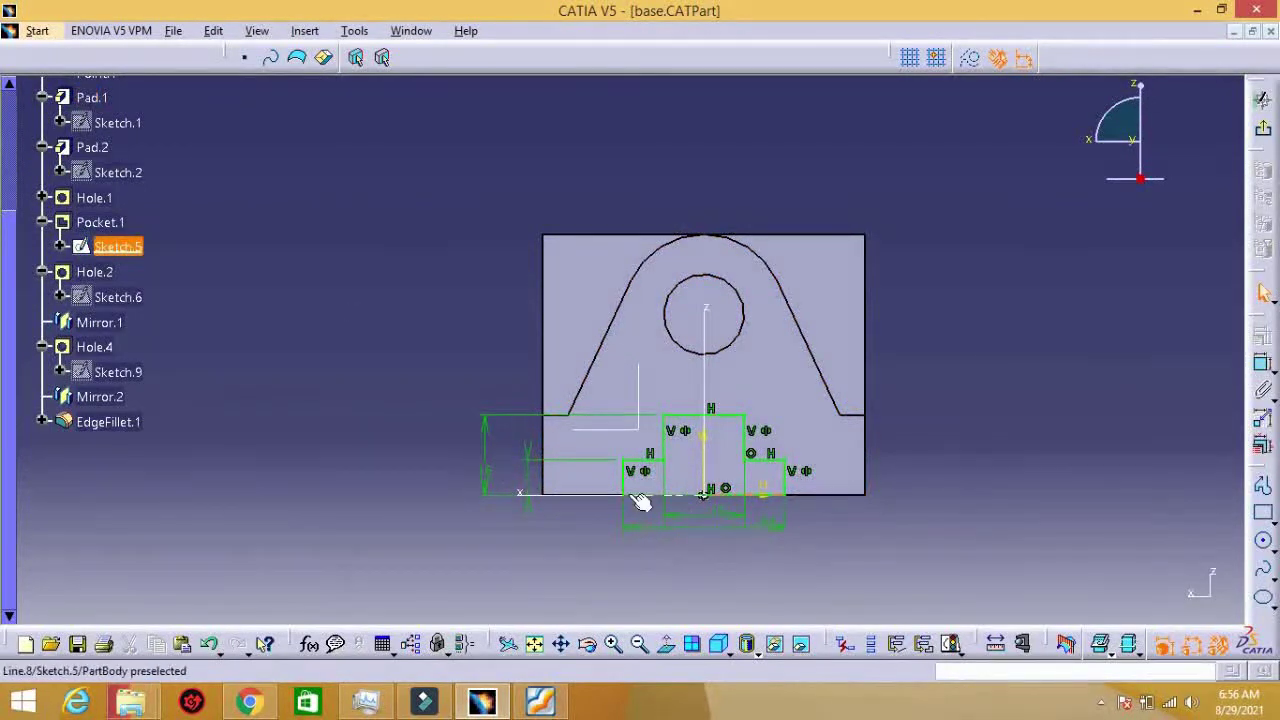
pyautogui.doubleClick(118, 222)
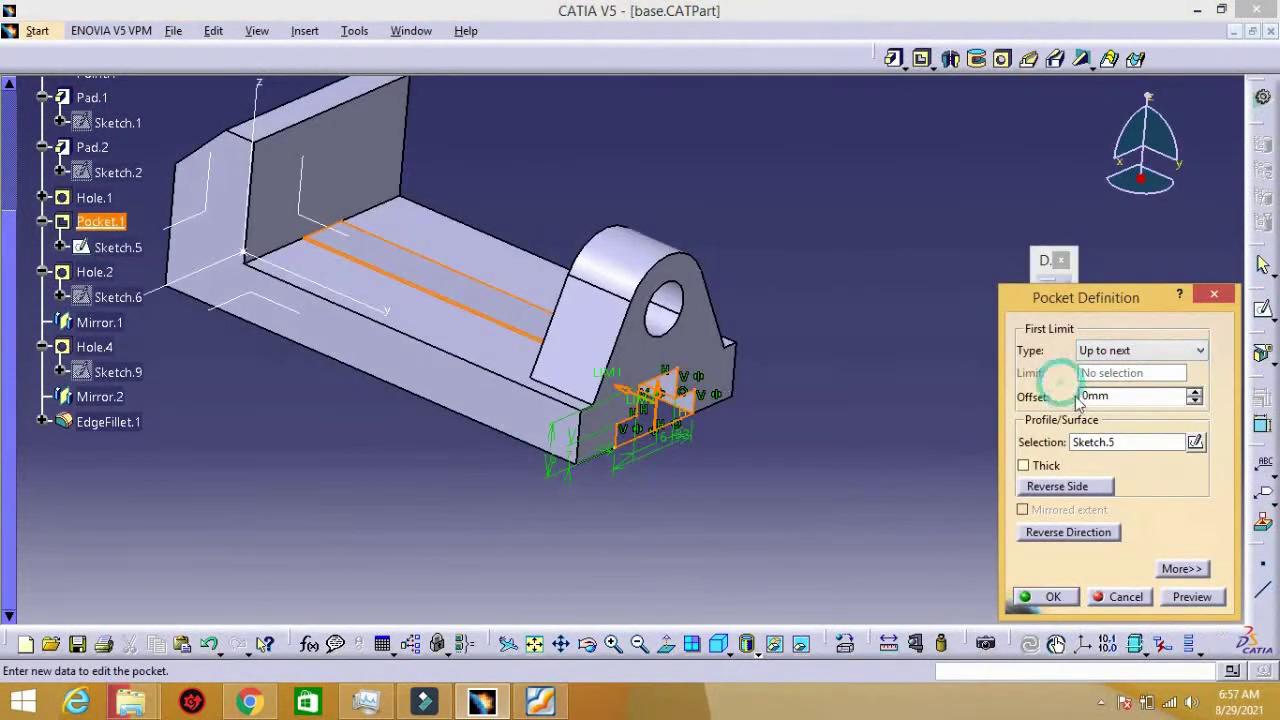
pyautogui.doubleClick(120, 220)
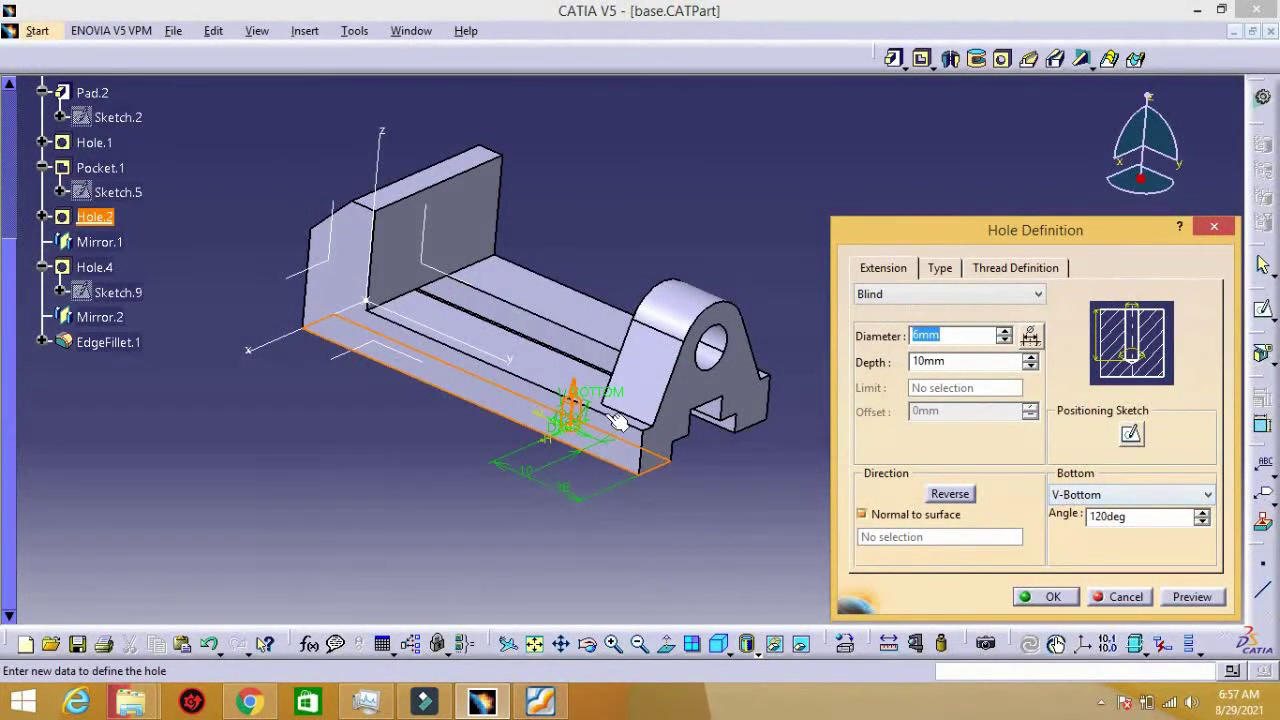
pyautogui.click(1131, 436)
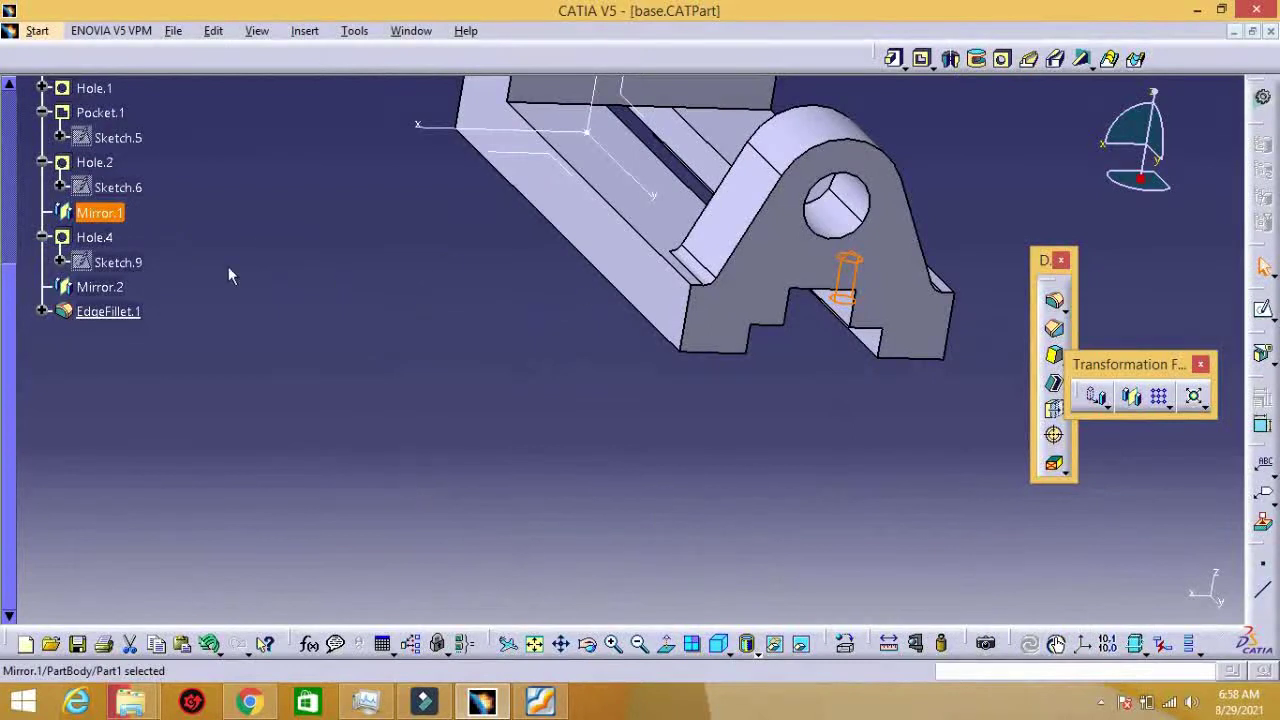
# Step: Inspect Mirror.2 and the edges of the 3 mm EdgeFillet.1, confirming the fillet
pyautogui.scroll(-2, 228, 276)
pyautogui.doubleClick(100, 232)
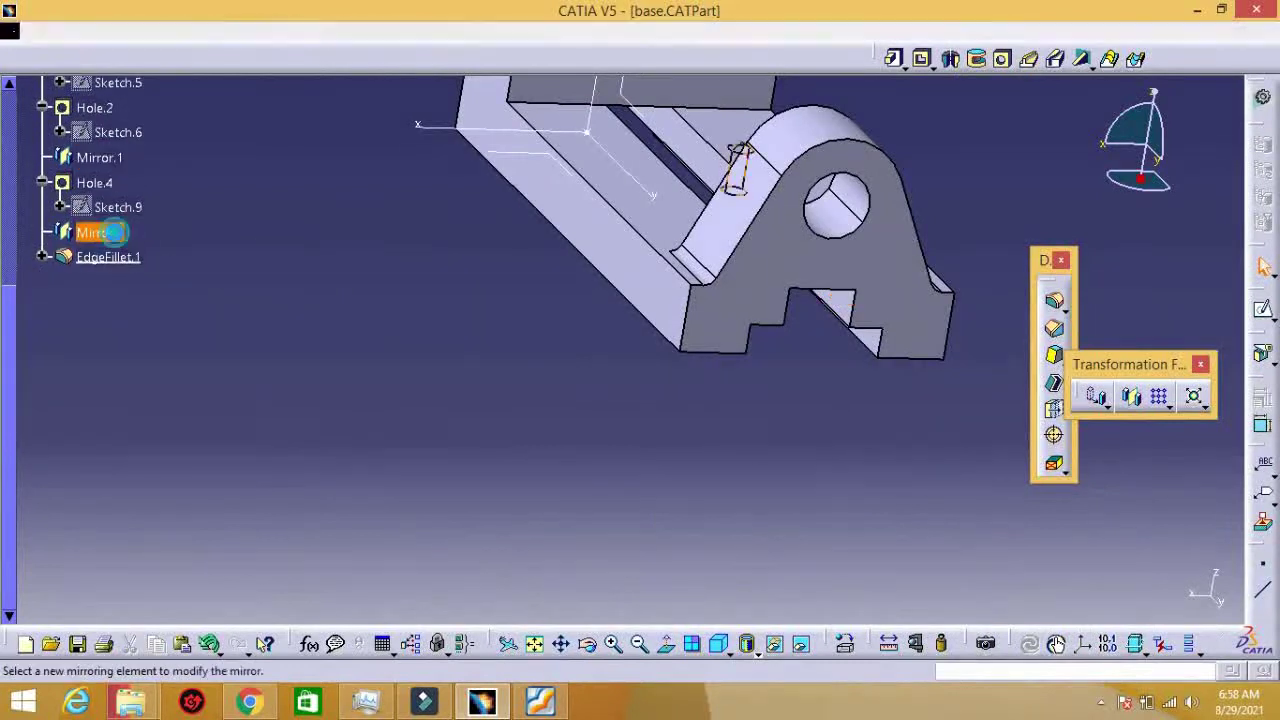
pyautogui.moveTo(609, 315); pyautogui.dragTo(708, 362, button='middle')
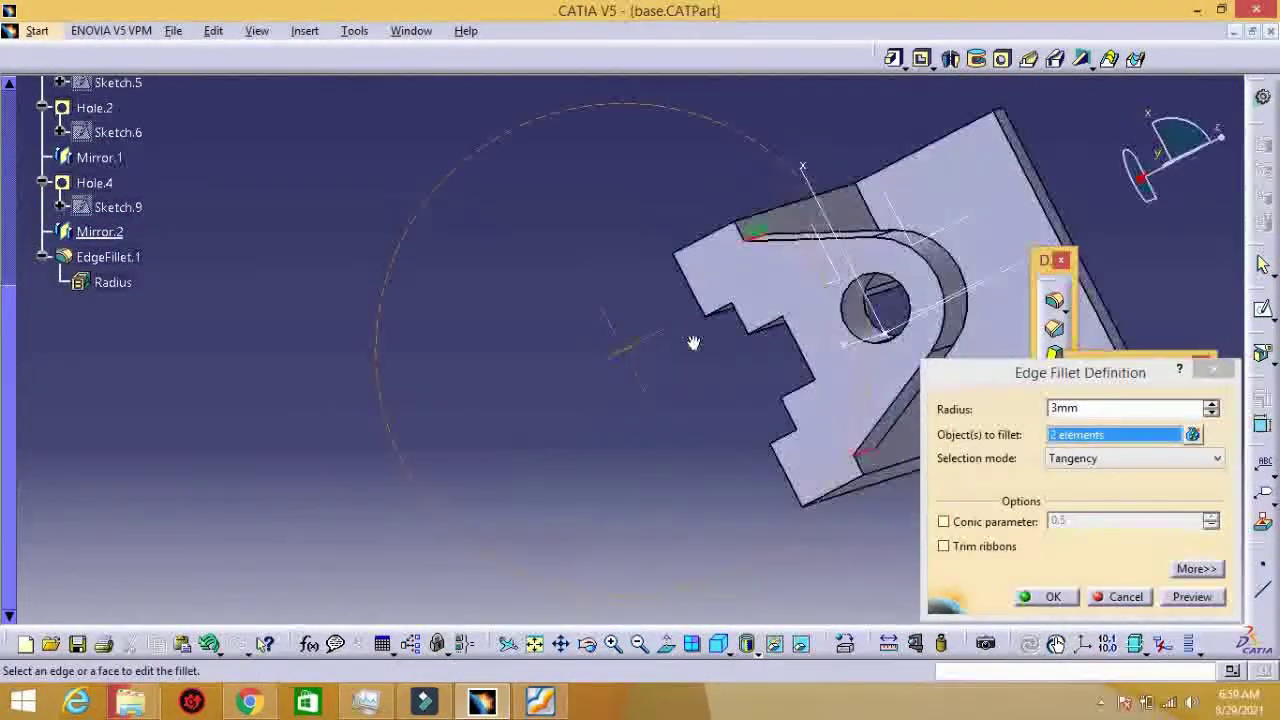
pyautogui.moveTo(694, 343); pyautogui.dragTo(625, 350, button='middle')
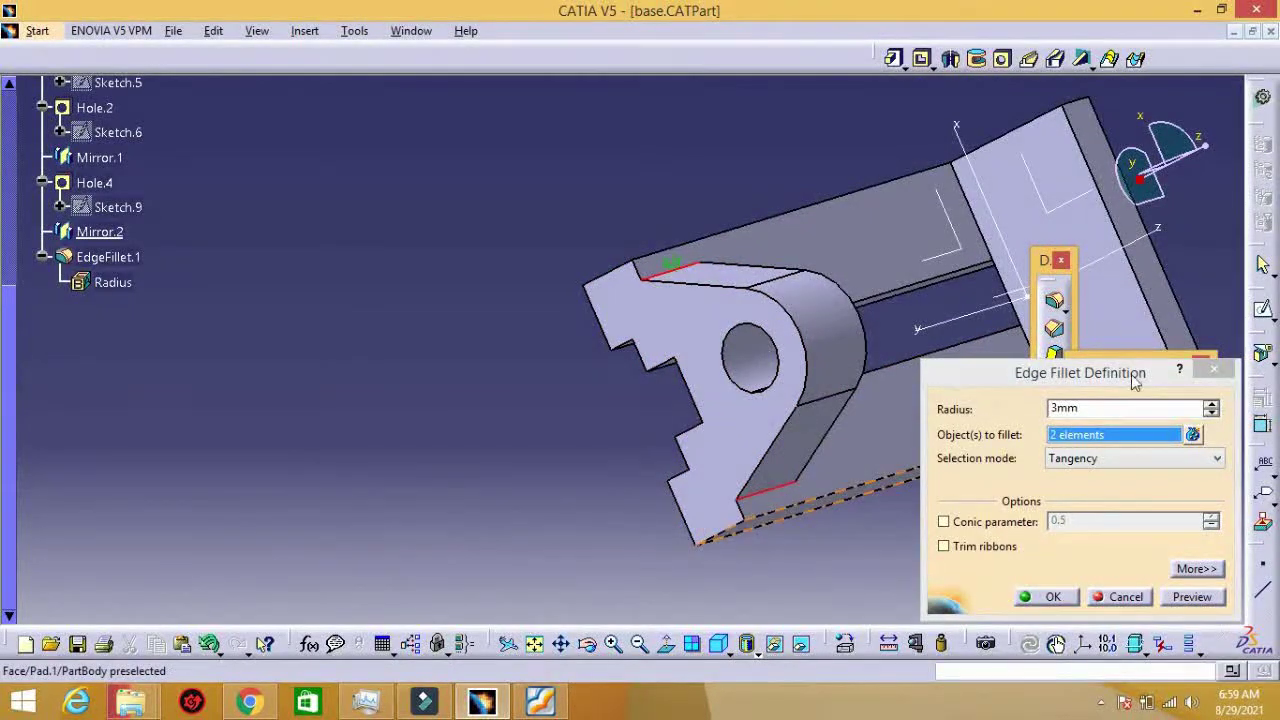
pyautogui.click(1192, 434)
pyautogui.click(1192, 592)
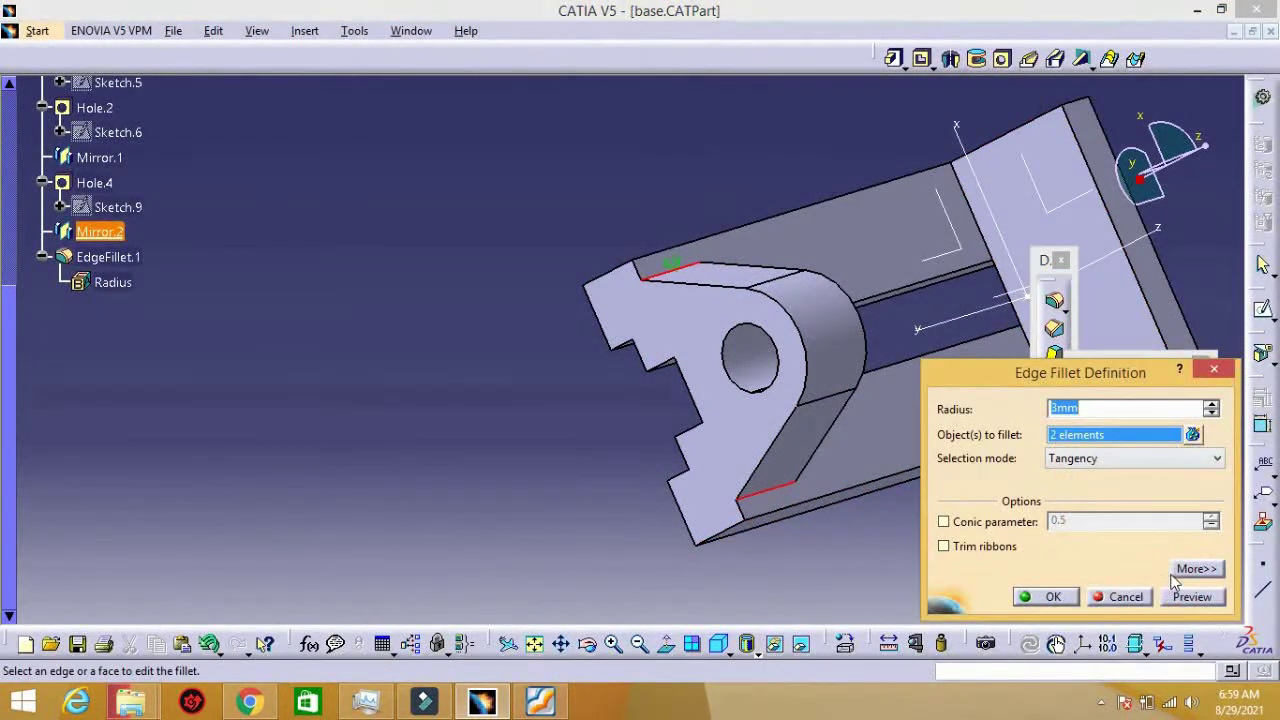
pyautogui.click(1040, 596)
pyautogui.moveTo(606, 194)
pyautogui.mouseDown(button='middle')
pyautogui.moveTo(520, 216)
pyautogui.moveTo(586, 149)
pyautogui.moveTo(471, 77)
pyautogui.mouseUp(button='middle')
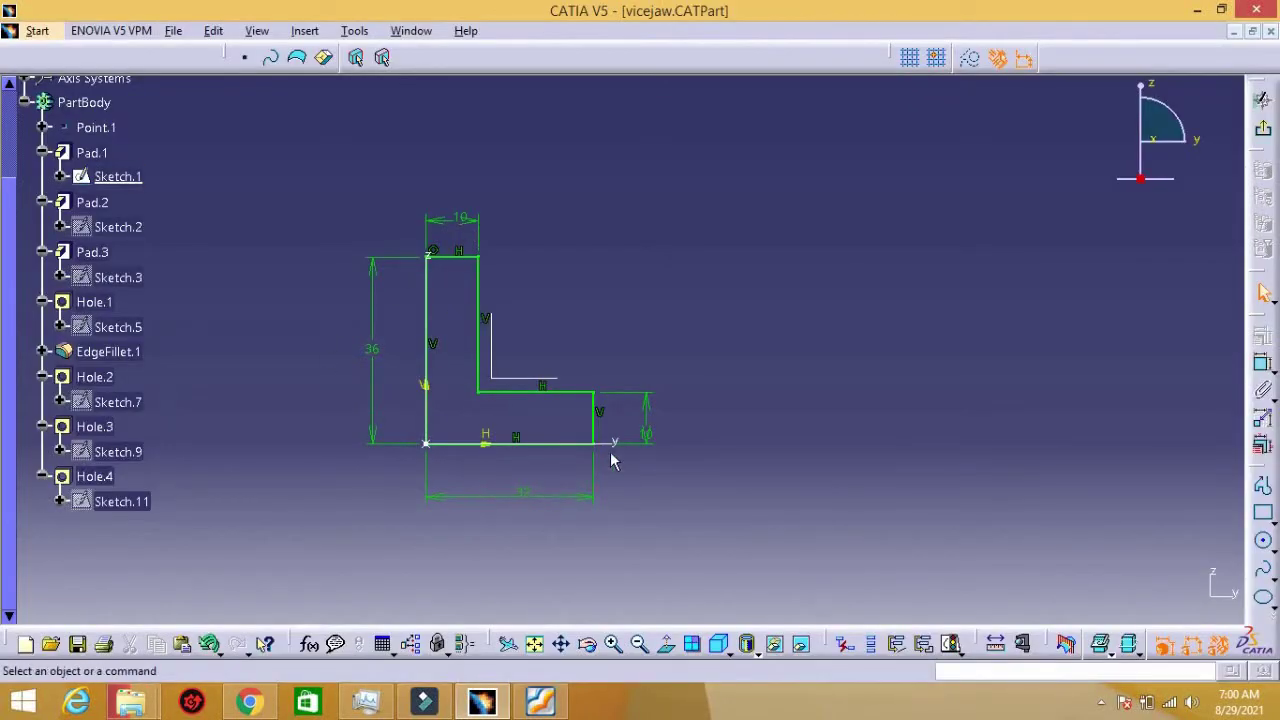
# Step: Check the vice jaw's first pad, its 55 mm width dimension, and Pad.3
pyautogui.doubleClick(92, 152)
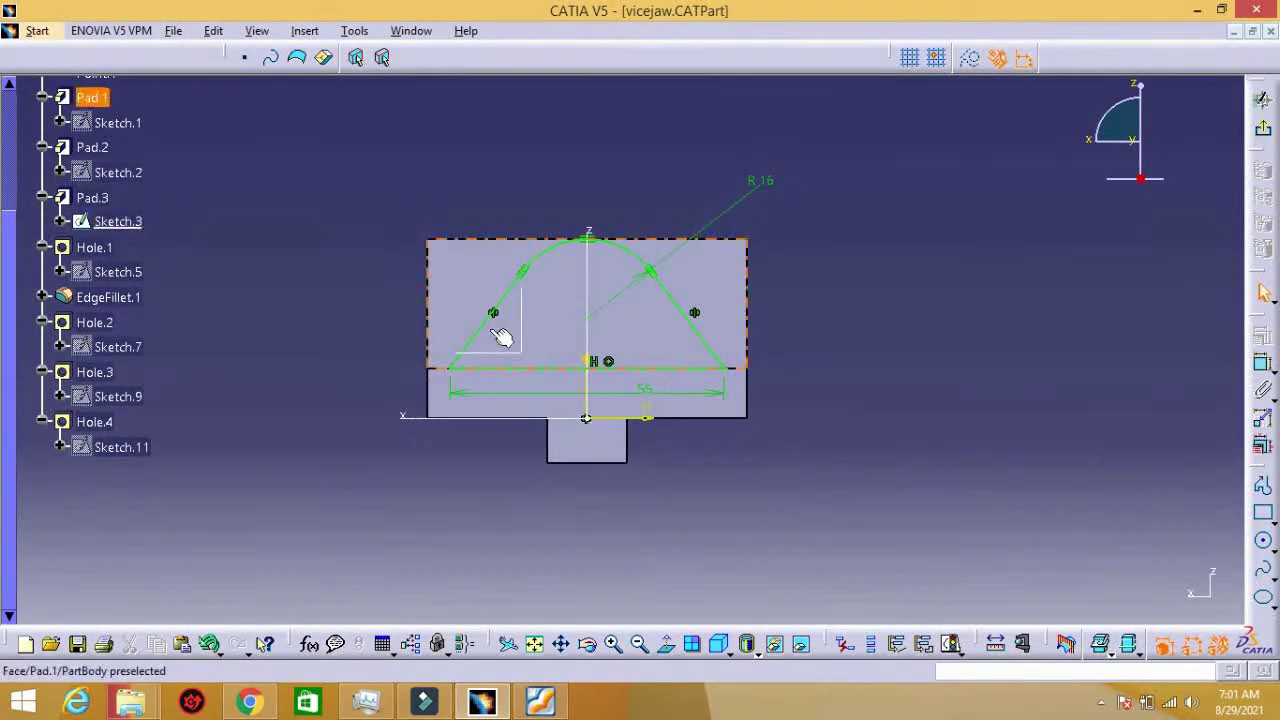
pyautogui.keyDown('ctrl'); pyautogui.moveTo(722, 445); pyautogui.dragTo(726, 348, button='middle'); pyautogui.keyUp('ctrl')
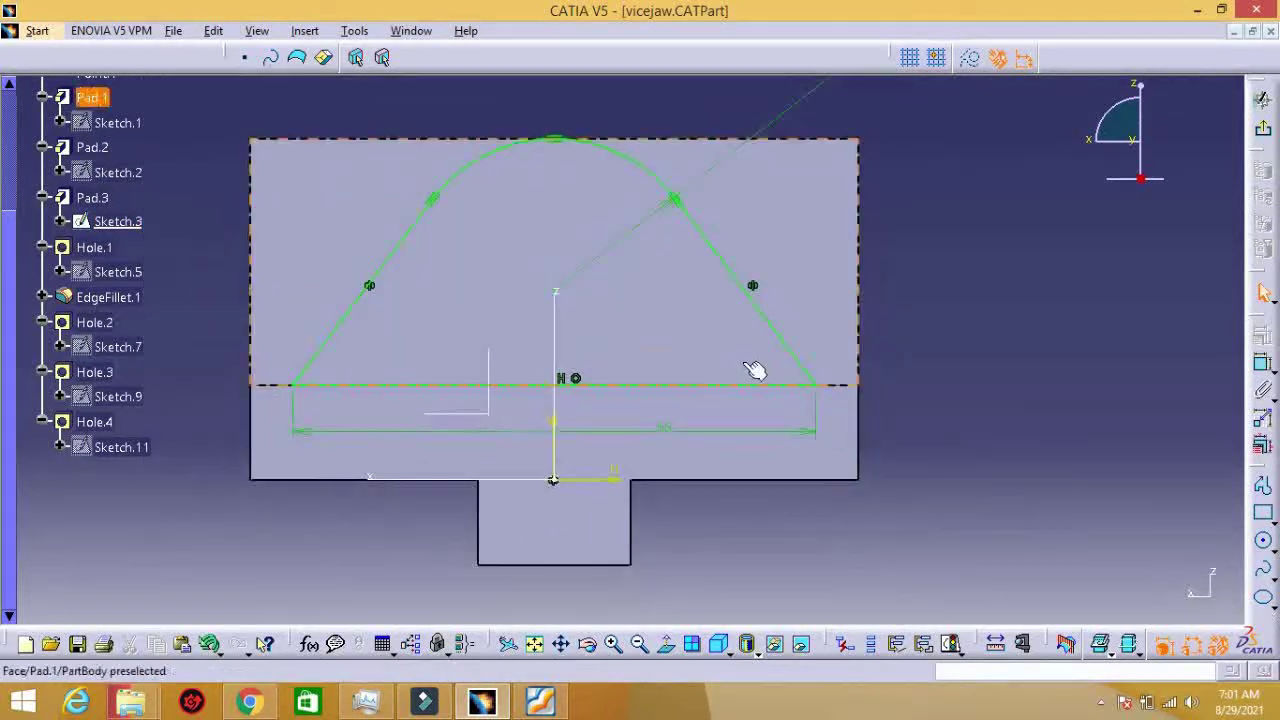
pyautogui.click(665, 435)
pyautogui.doubleClick(664, 434)
pyautogui.click(1193, 600)
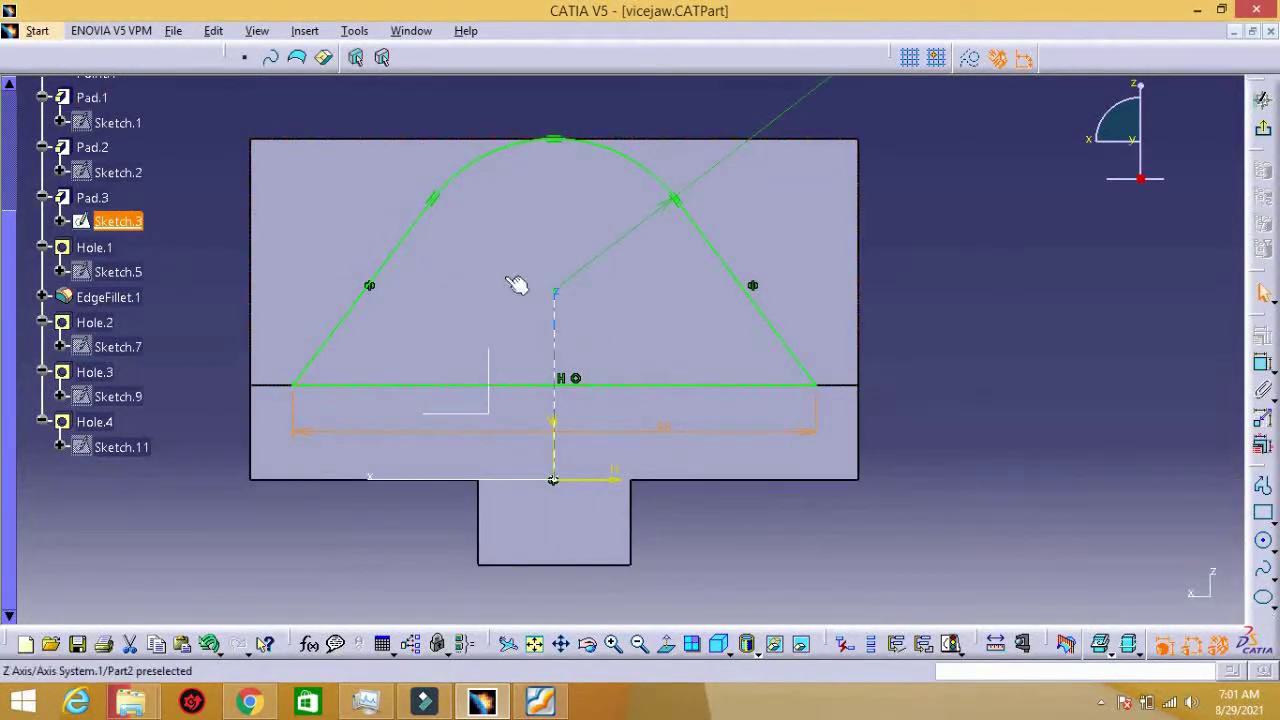
pyautogui.doubleClick(500, 143)
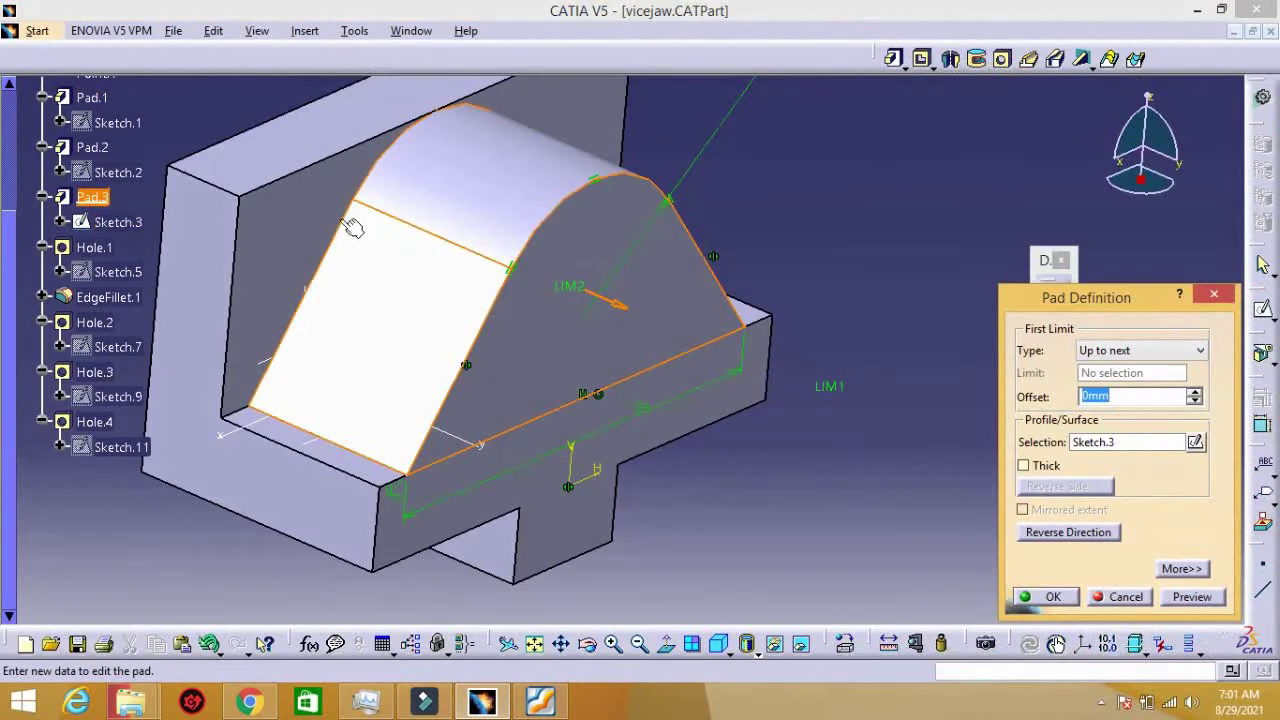
pyautogui.press('Return')
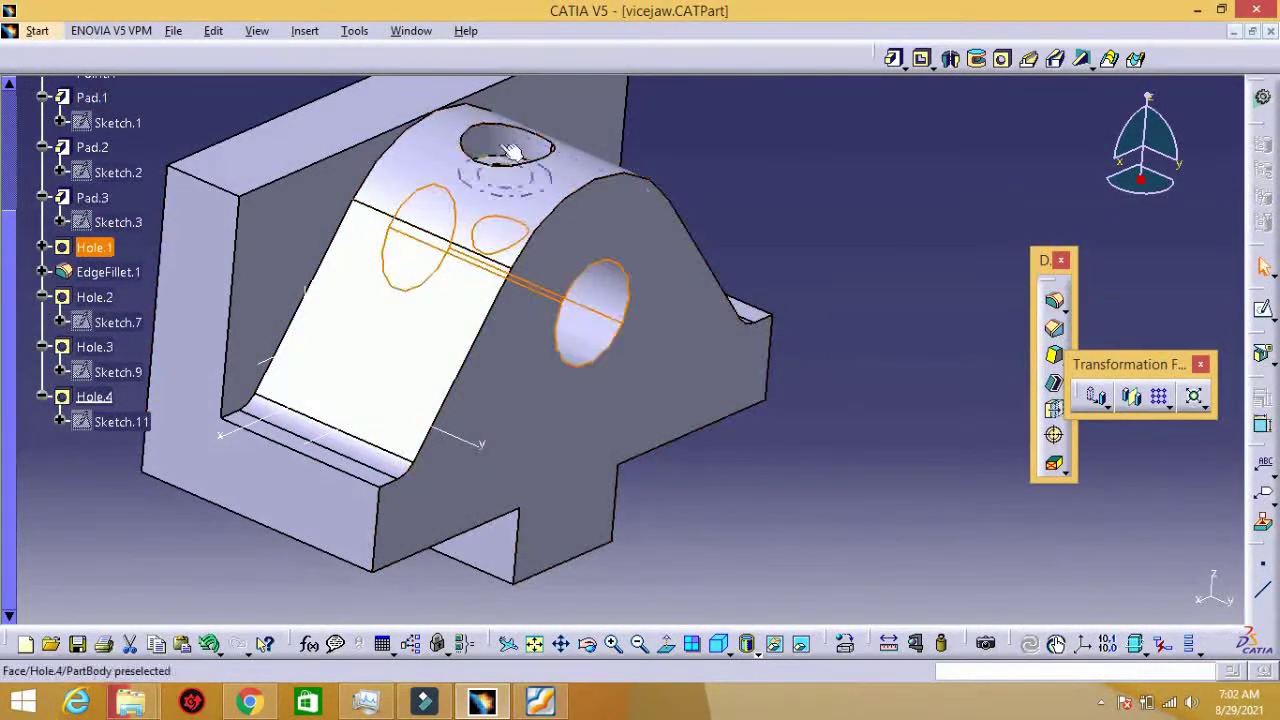
pyautogui.click(1002, 60)
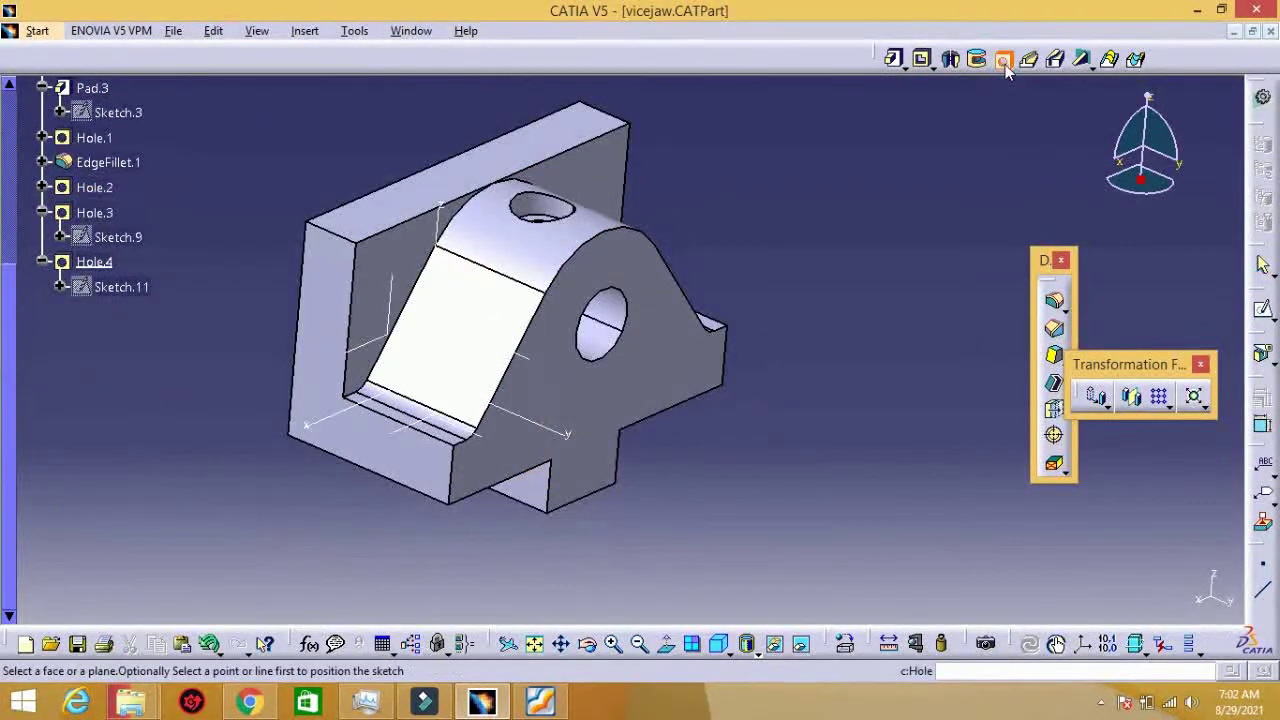
# Step: Review Hole.4's counterbore, Hole.2 and Hole.1 settings, dismissing each unchanged
pyautogui.doubleClick(540, 208)
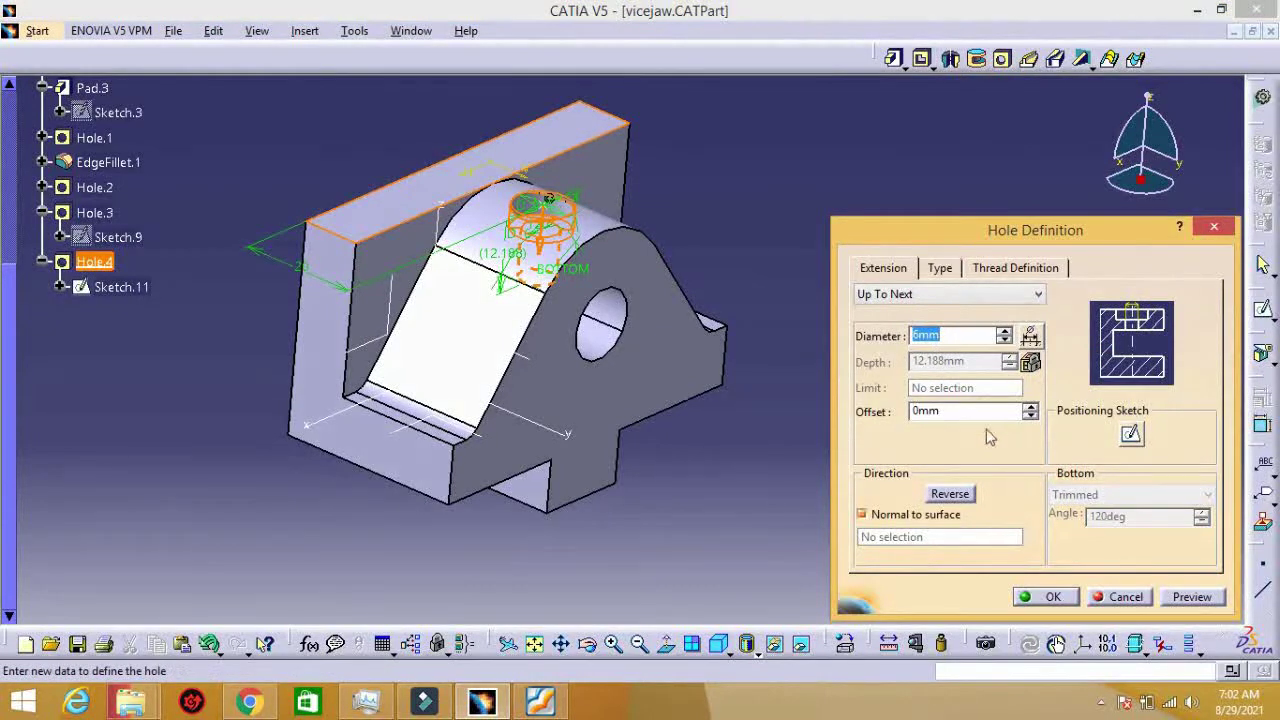
pyautogui.click(938, 268)
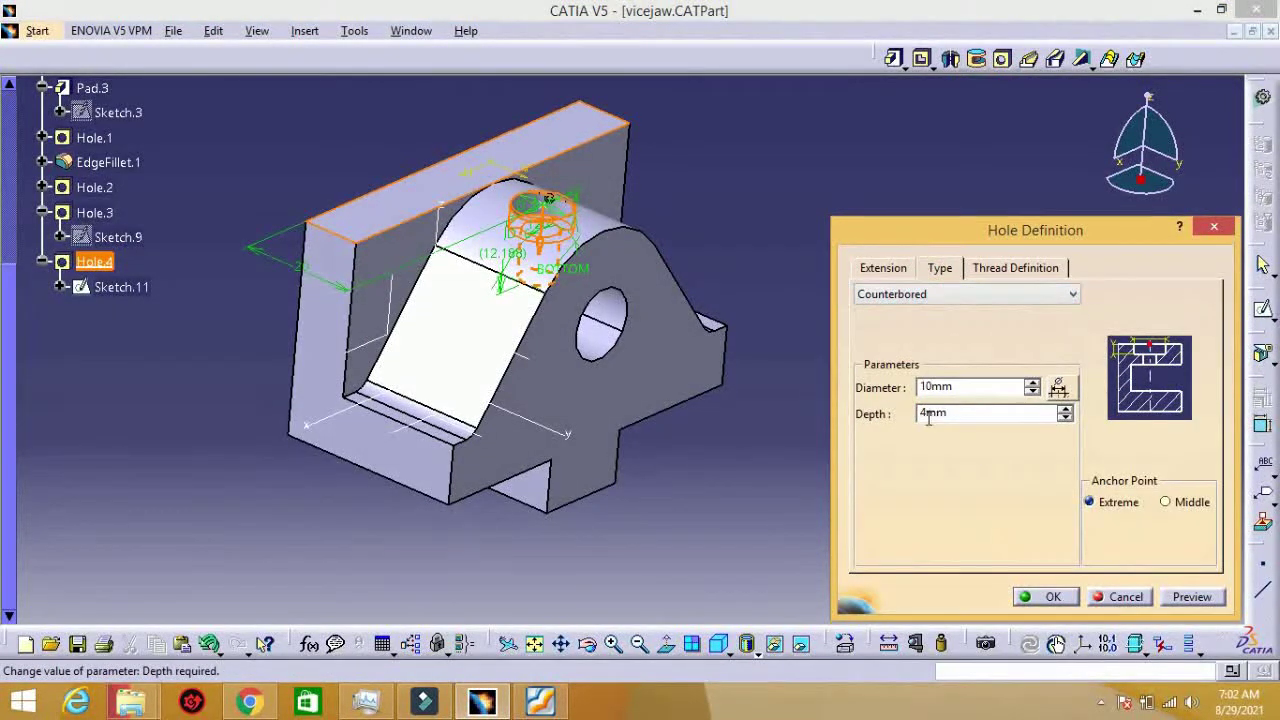
pyautogui.click(1126, 597)
pyautogui.doubleClick(95, 187)
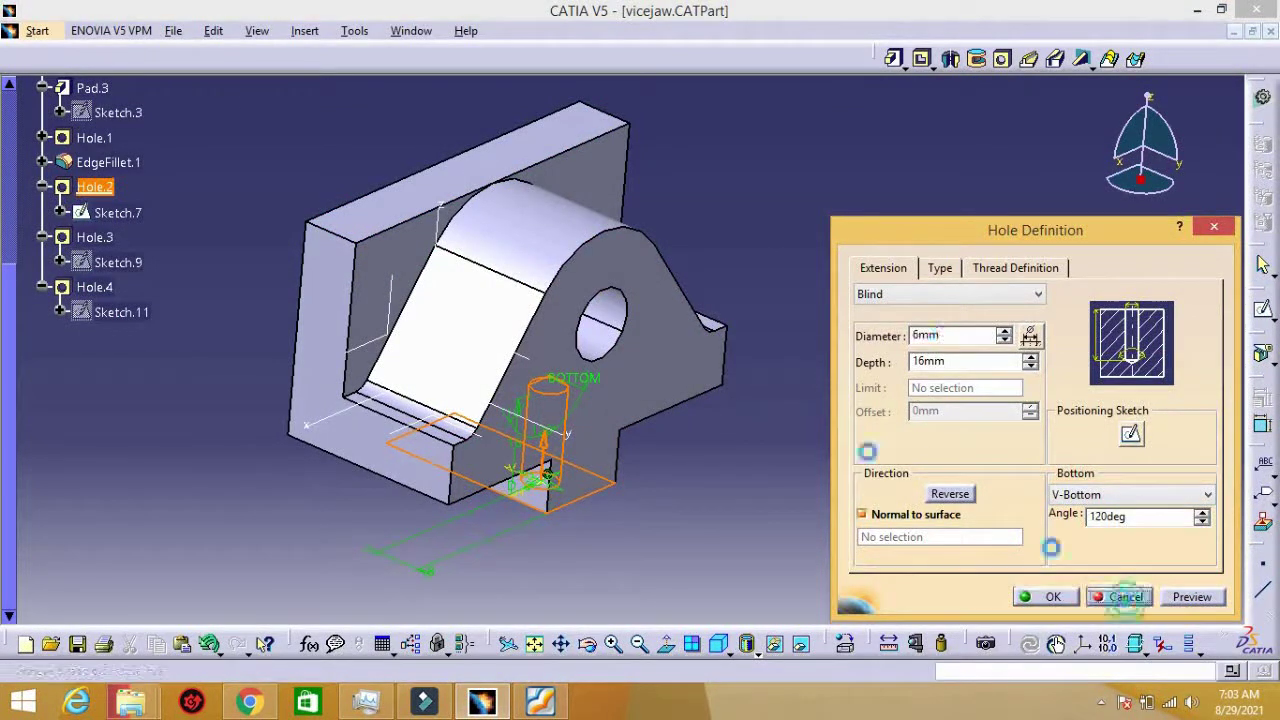
pyautogui.click(1126, 597)
pyautogui.doubleClick(602, 316)
pyautogui.click(939, 268)
pyautogui.click(883, 268)
# Step: Check EdgeFillet.1's 3 mm radius on 2 edges, leaving it unchanged
pyautogui.click(1126, 597)
pyautogui.doubleClick(108, 187)
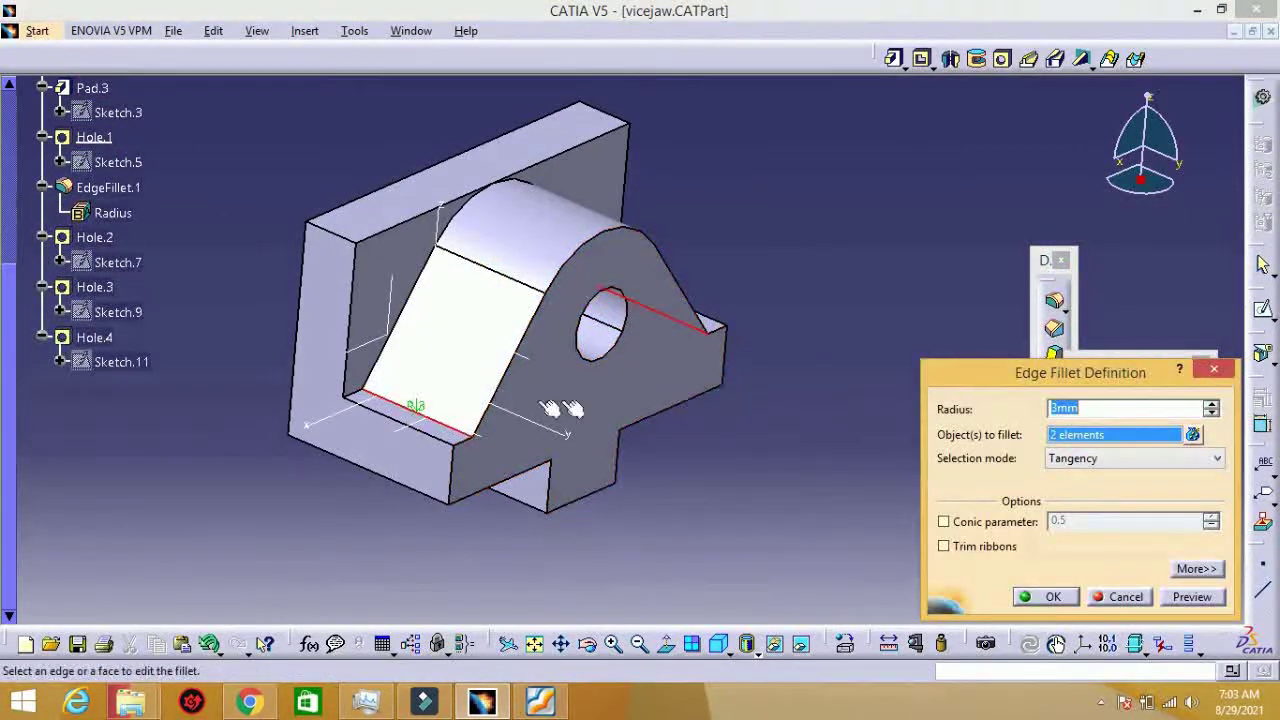
pyautogui.moveTo(766, 290); pyautogui.dragTo(720, 200, button='middle')
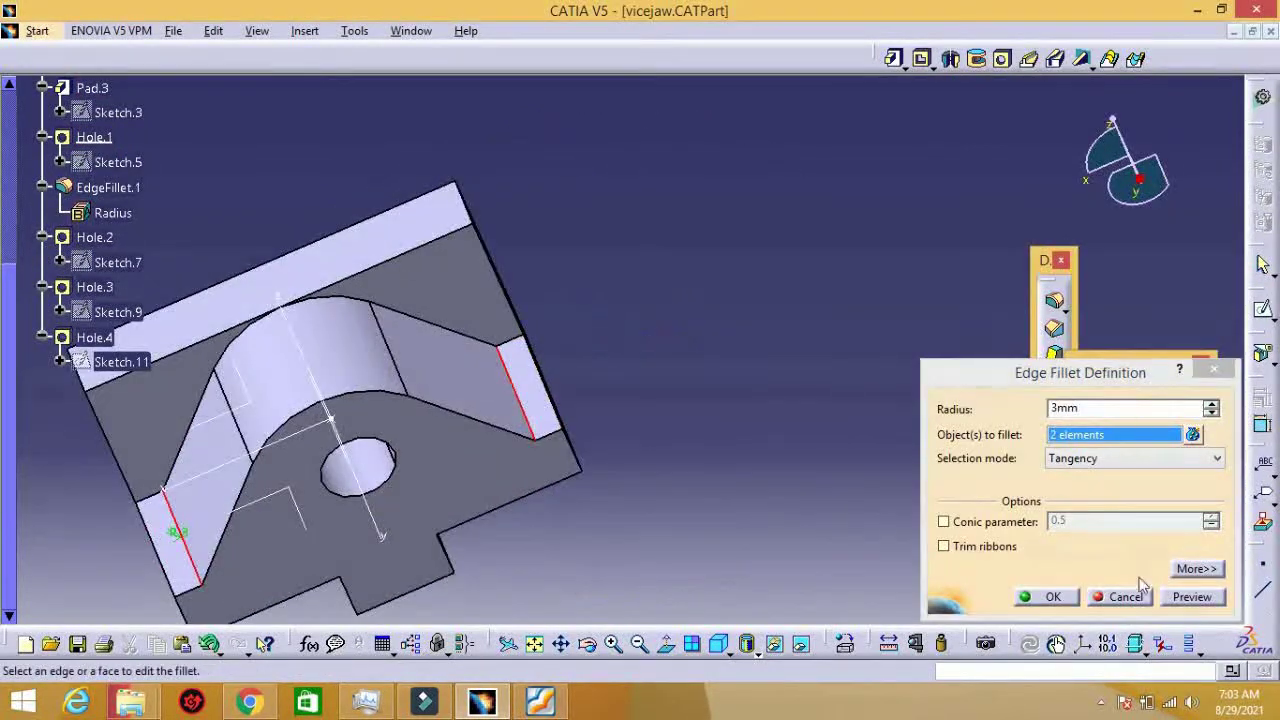
pyautogui.click(1126, 597)
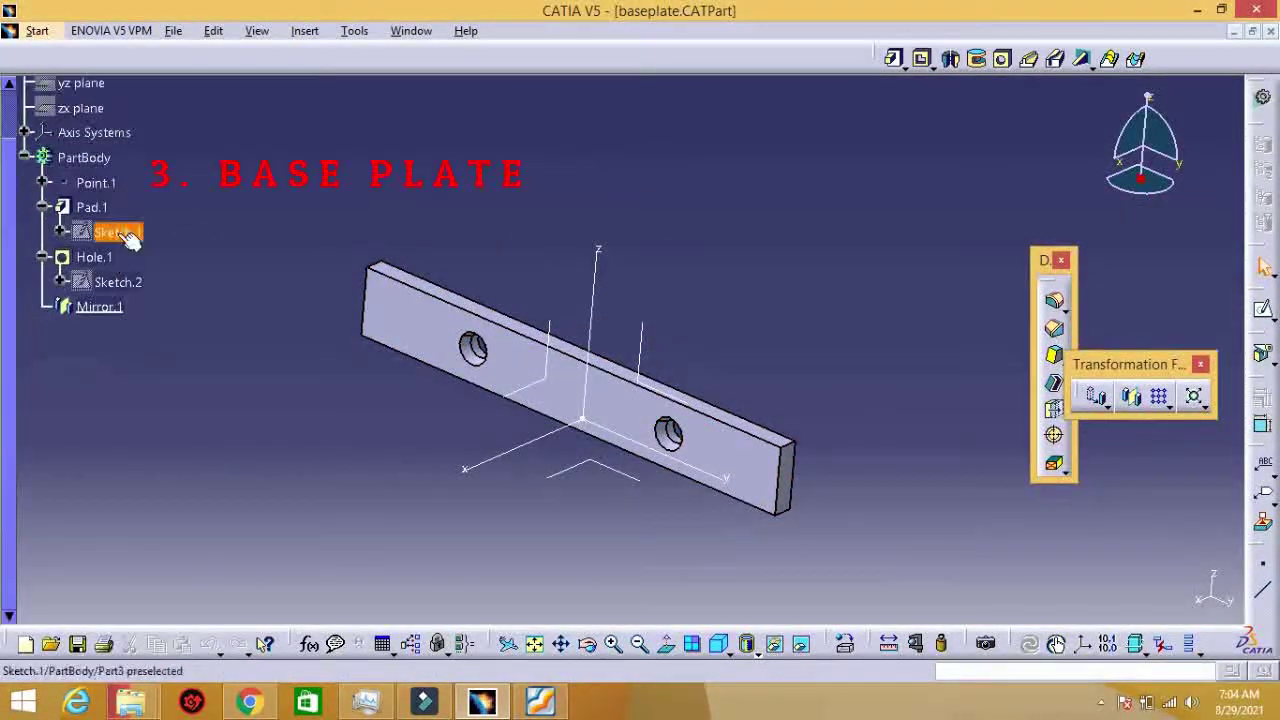
# Step: Review the base plate's Sketch.1 and countersunk Hole.1, then Part4's Pocket.1 with its 6 mm circle
pyautogui.doubleClick(118, 232)
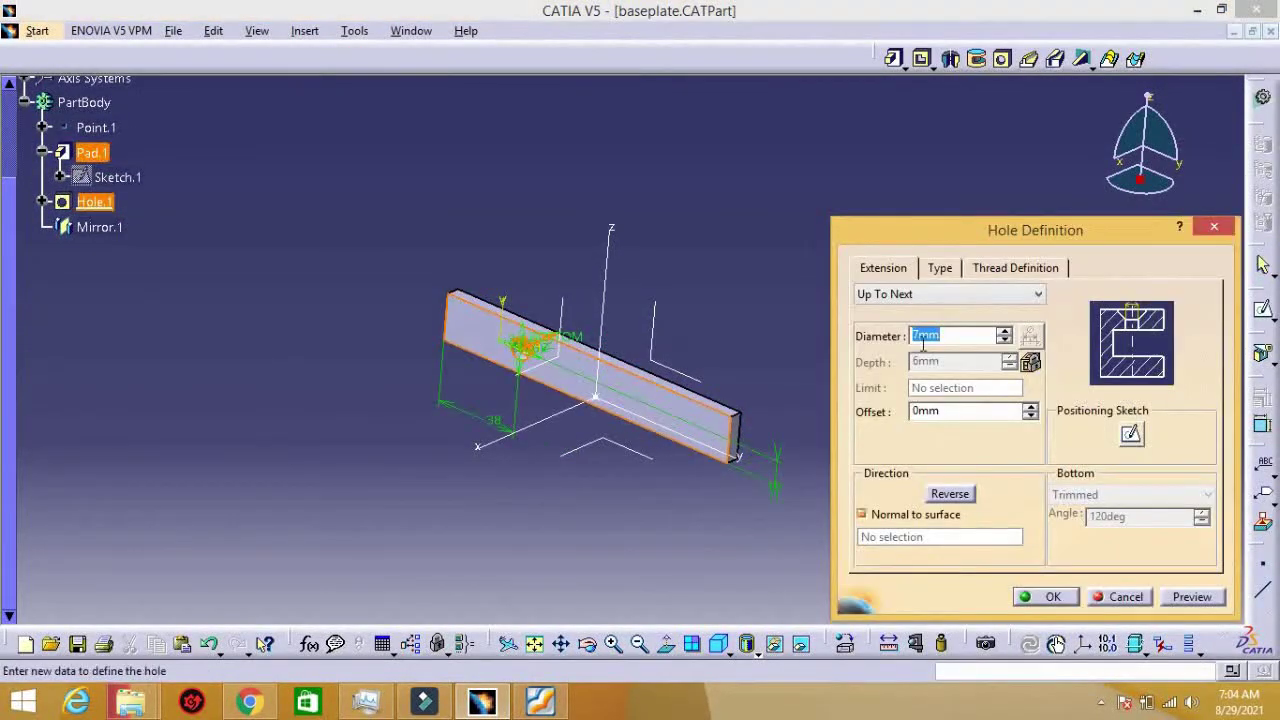
pyautogui.click(940, 268)
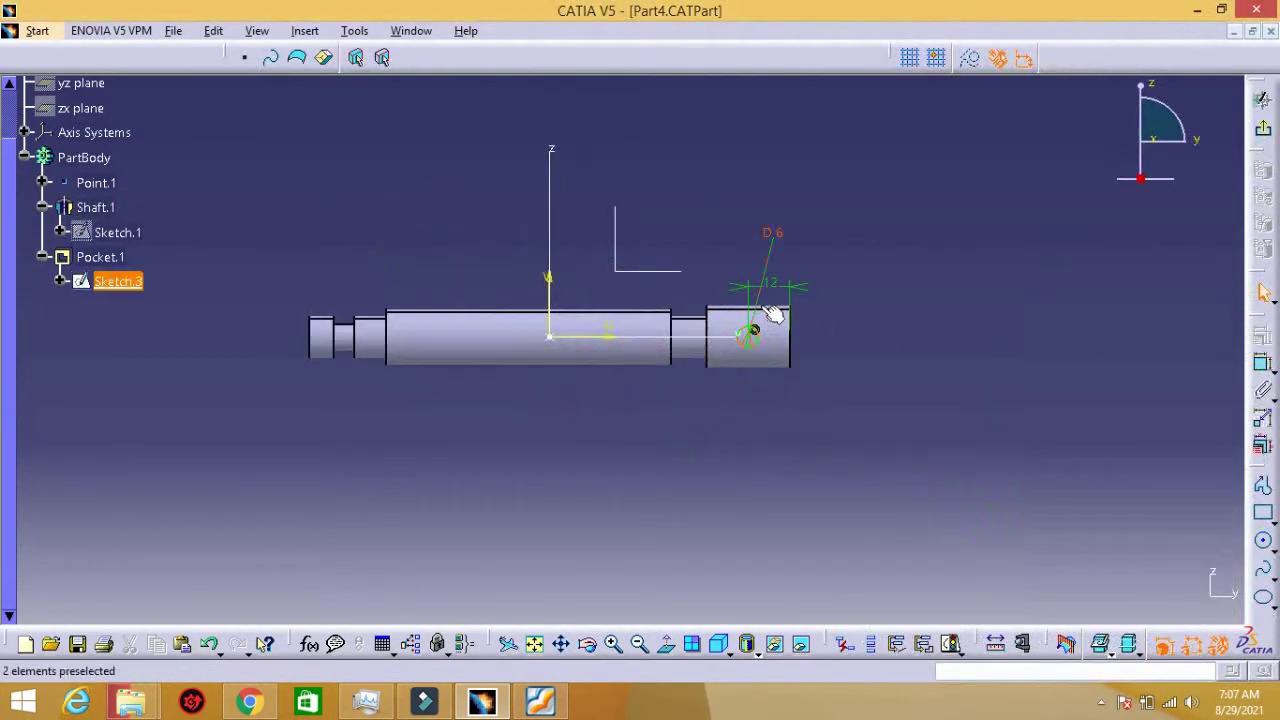
pyautogui.doubleClick(105, 258)
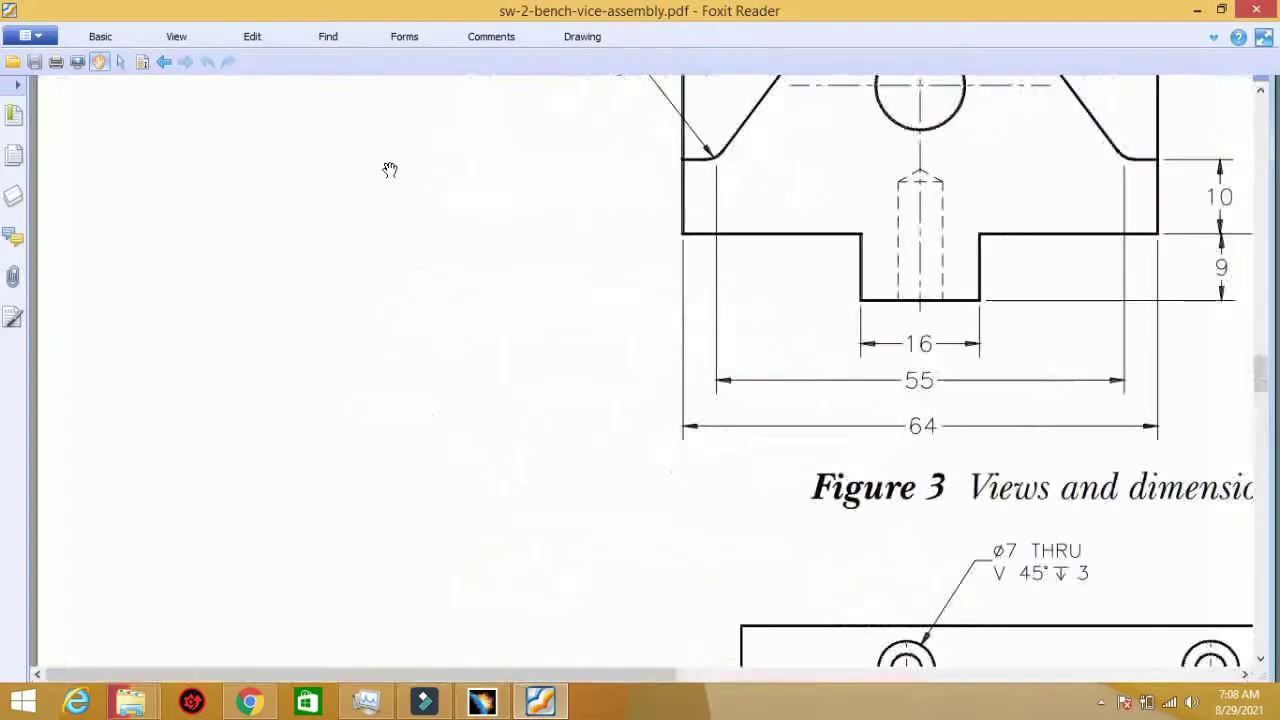
# Step: Check Figure 4's Bar Globes view, then sketch the half-profile's vertical line and short bottom edge
pyautogui.scroll(-5, 634, 337)
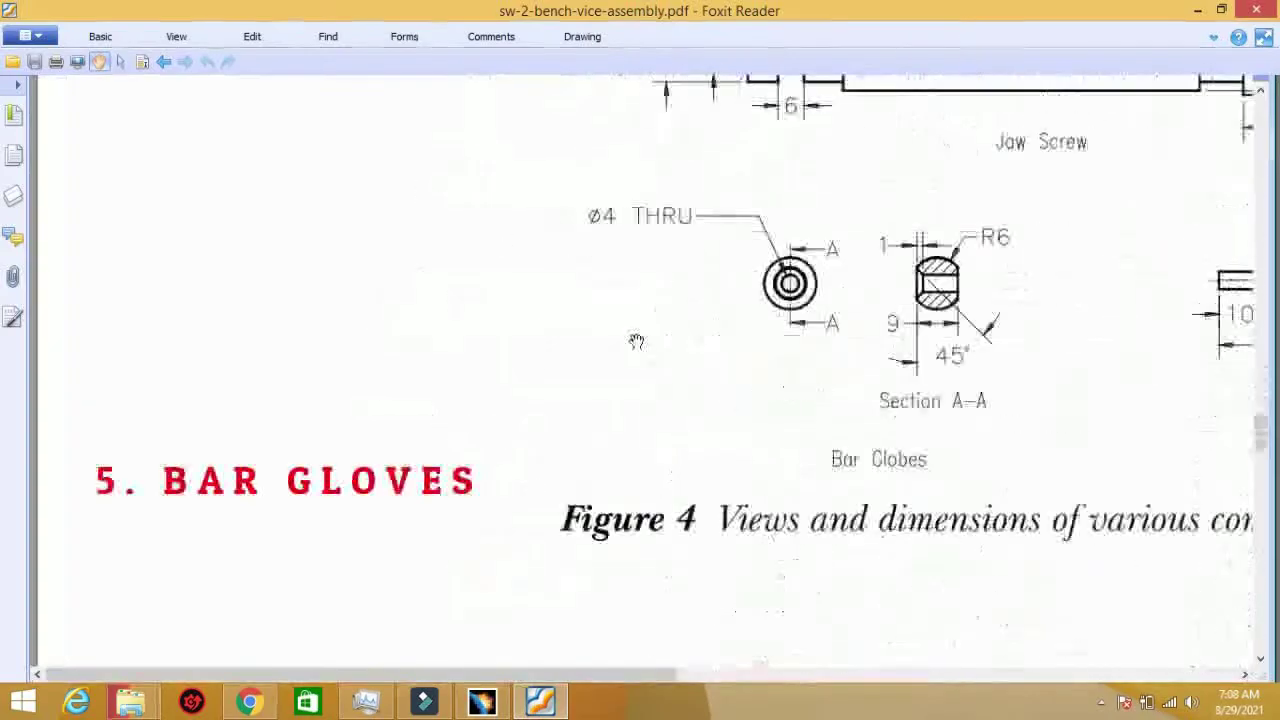
pyautogui.scroll(-1, 634, 337)
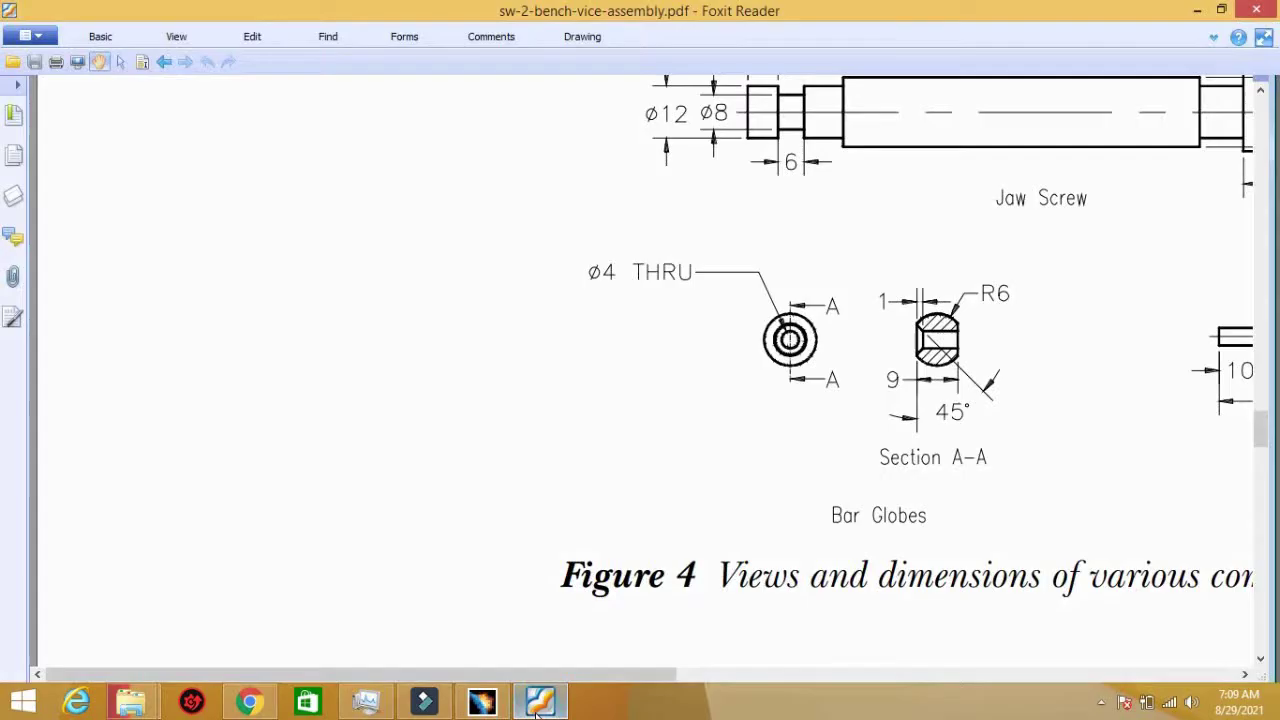
pyautogui.click(538, 705)
pyautogui.click(643, 300)
pyautogui.click(643, 430)
pyautogui.click(1153, 555)
pyautogui.click(643, 430)
pyautogui.click(660, 428)
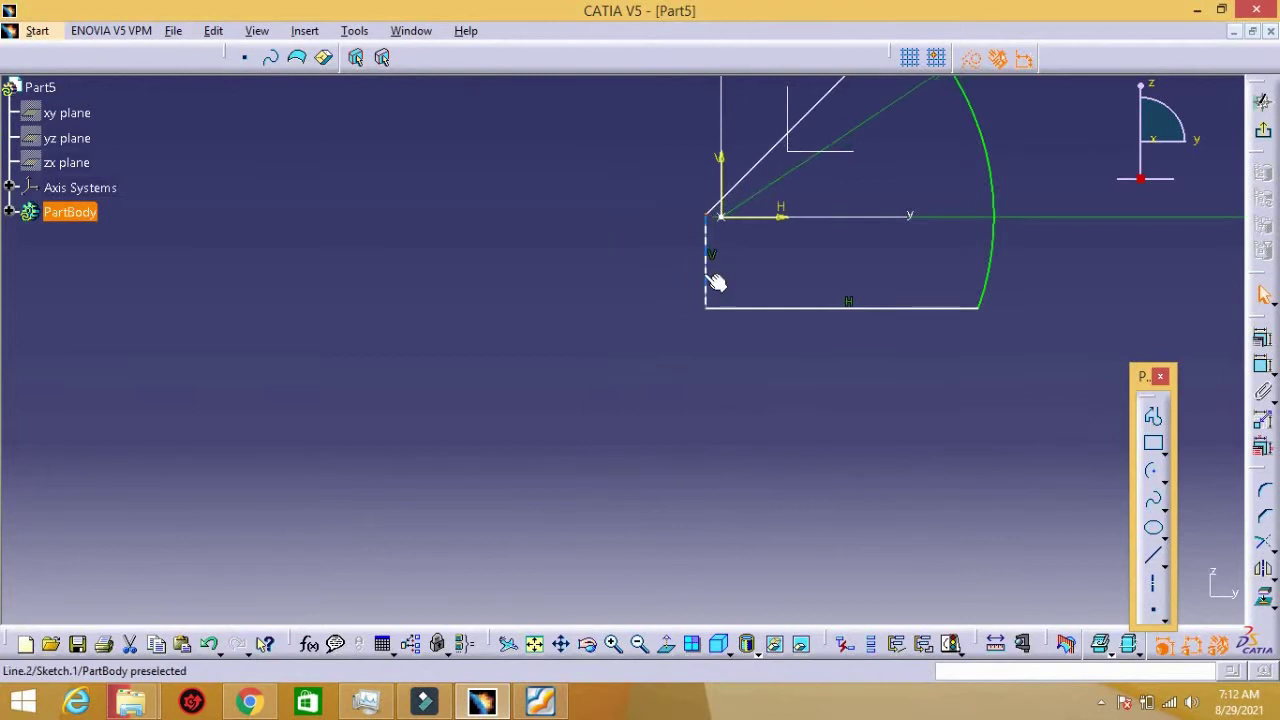
# Step: Give the bar globe's inclined chamfer line a 1 mm vertical dimension
pyautogui.click(716, 283)
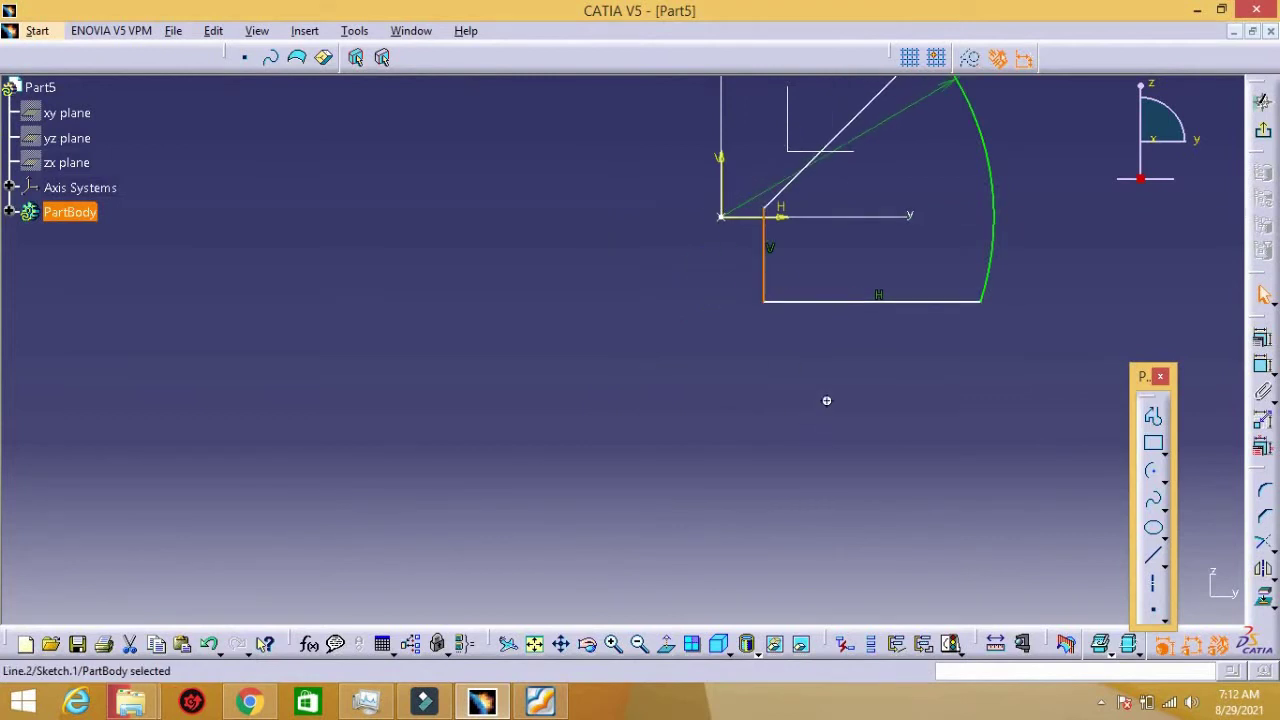
pyautogui.moveTo(826, 400); pyautogui.dragTo(736, 490, button='middle')
pyautogui.click(540, 703)
pyautogui.click(540, 703)
pyautogui.click(791, 241)
pyautogui.rightClick(872, 280)
pyautogui.click(931, 352)
pyautogui.doubleClick(972, 260)
pyautogui.write('1')
pyautogui.press('Return')
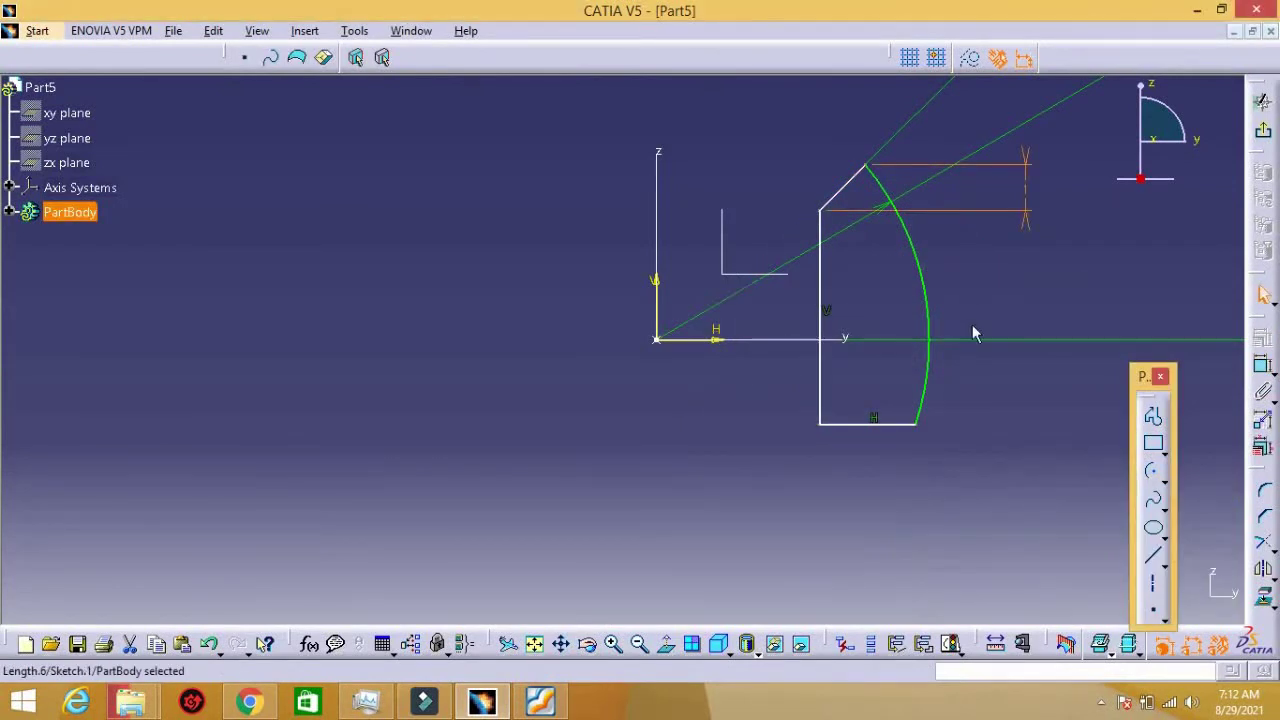
# Step: Dimension the profile's overall height to 9 mm
pyautogui.click(540, 703)
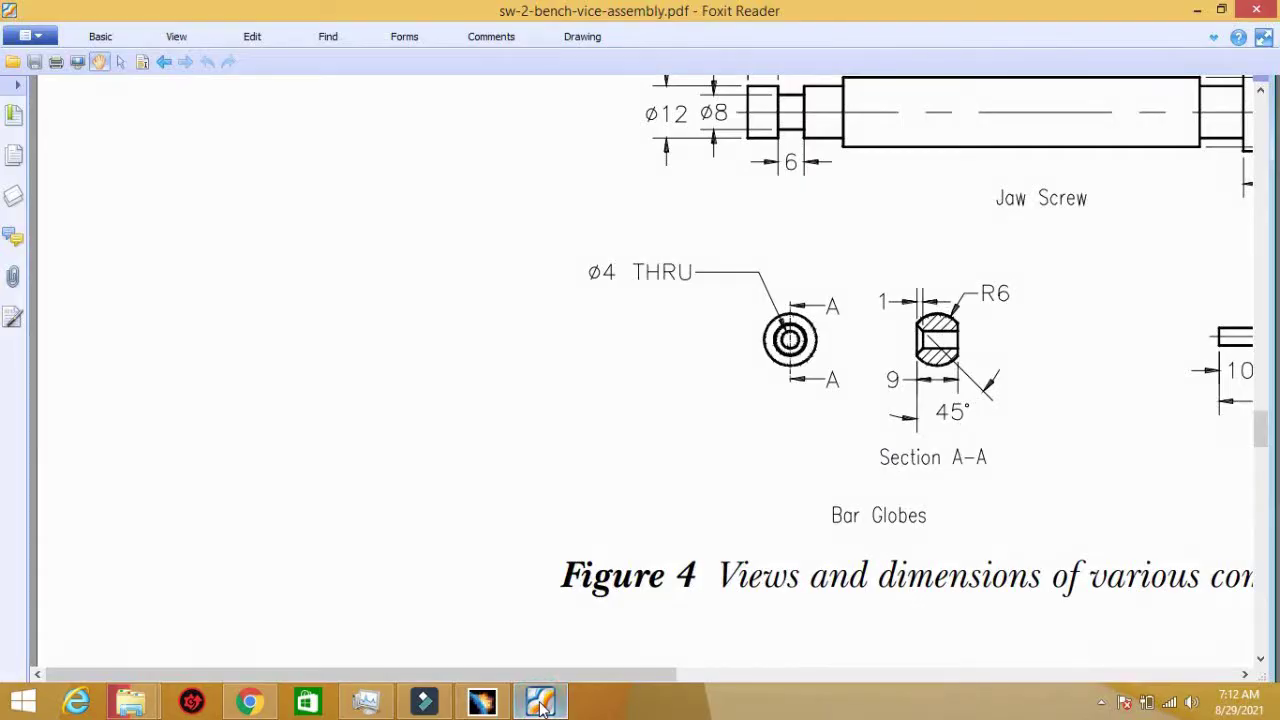
pyautogui.click(540, 703)
pyautogui.click(866, 167)
pyautogui.click(877, 422)
pyautogui.doubleClick(550, 371)
pyautogui.write('9')
pyautogui.press('Return')
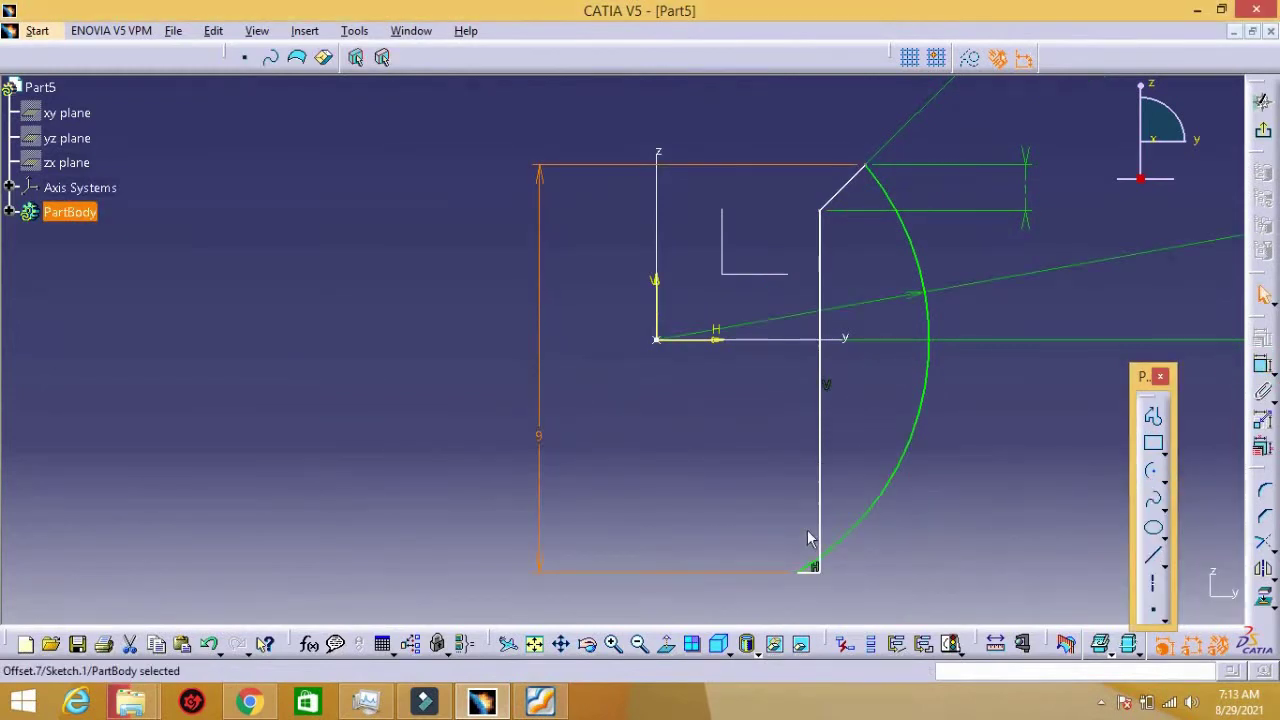
# Step: Set the vertical line's offset from the axis to 2 mm
pyautogui.click(742, 495)
pyautogui.moveTo(540, 702)
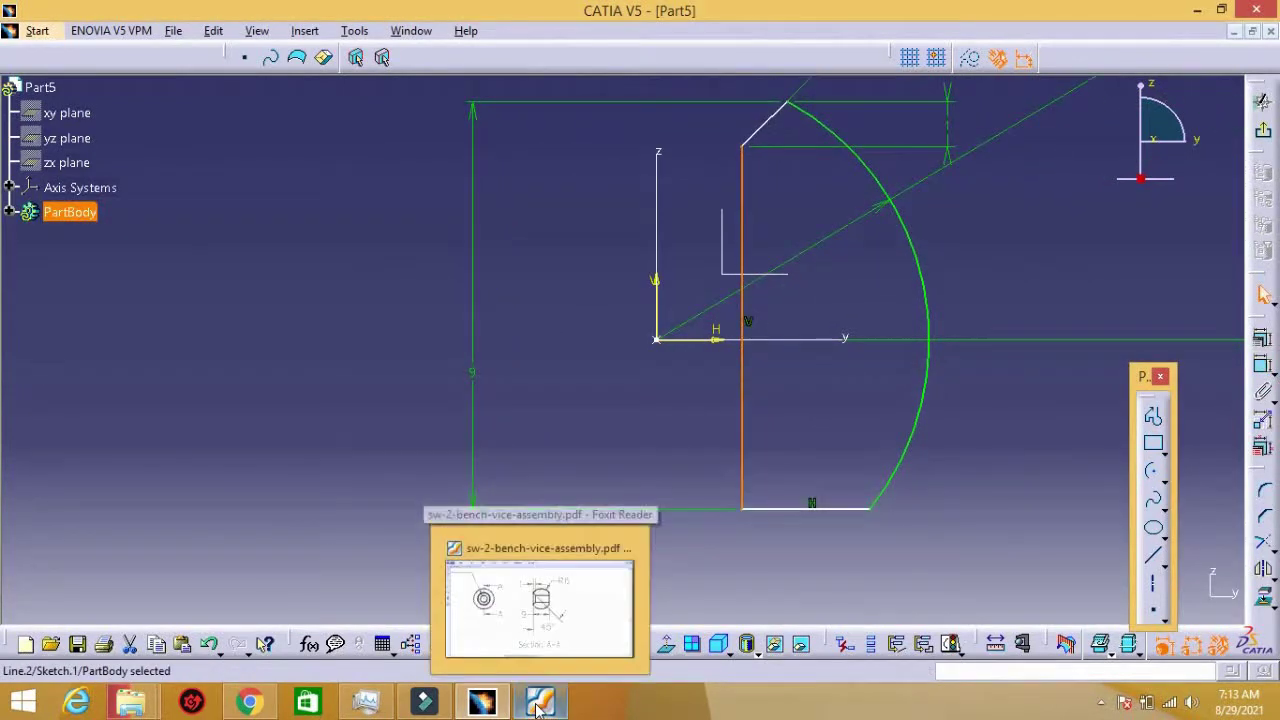
pyautogui.click(656, 288)
pyautogui.doubleClick(697, 418)
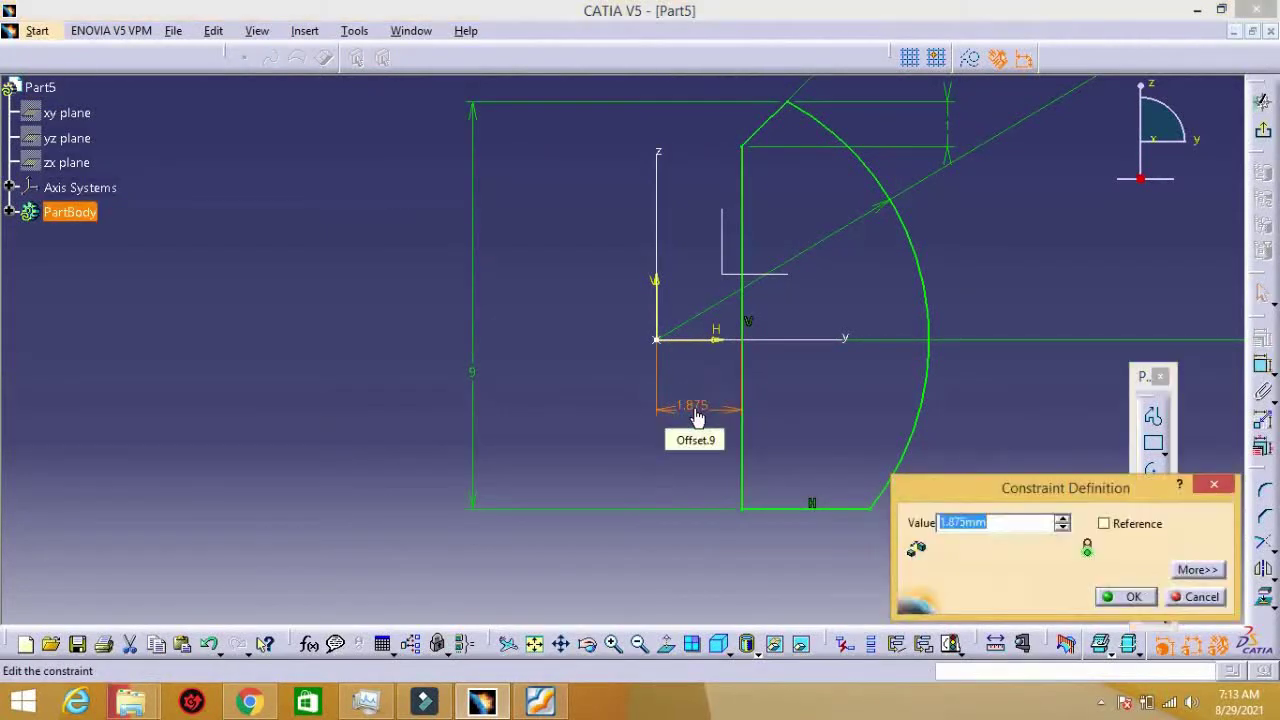
pyautogui.write('2')
pyautogui.press('Return')
# Step: Revolve the profile around the Z axis into the bar globe solid
pyautogui.click(1262, 101)
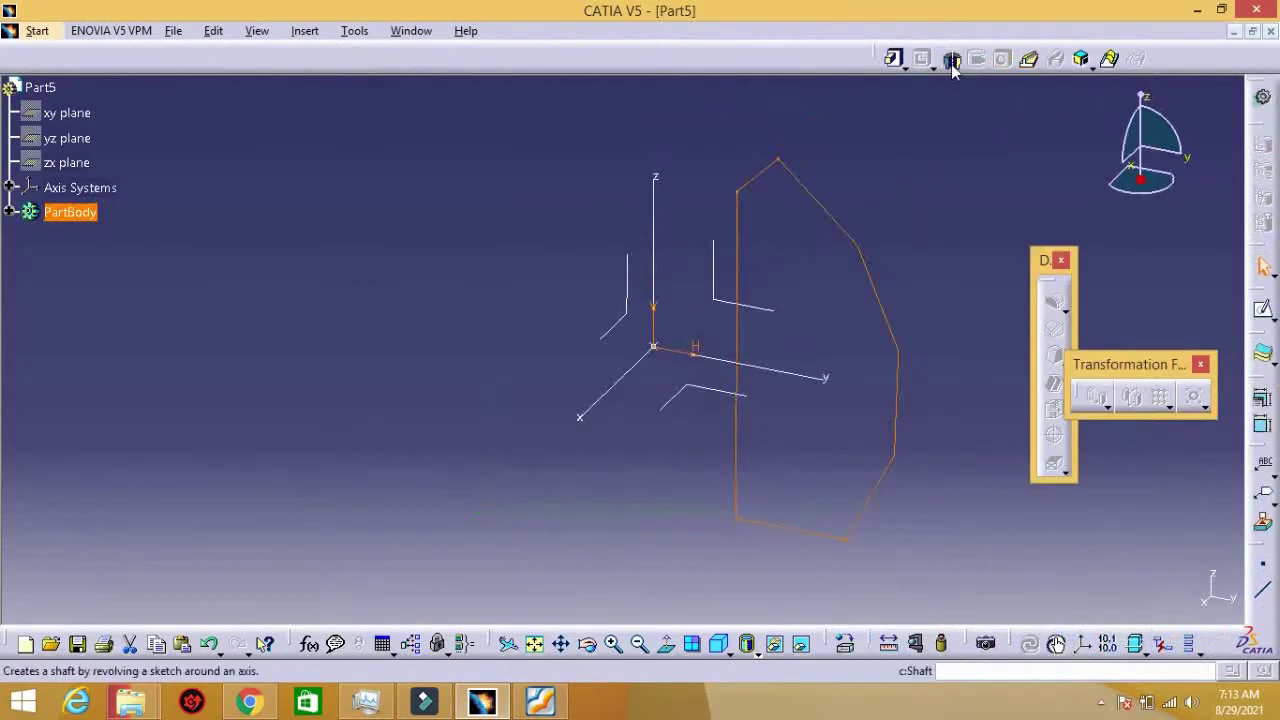
pyautogui.click(952, 60)
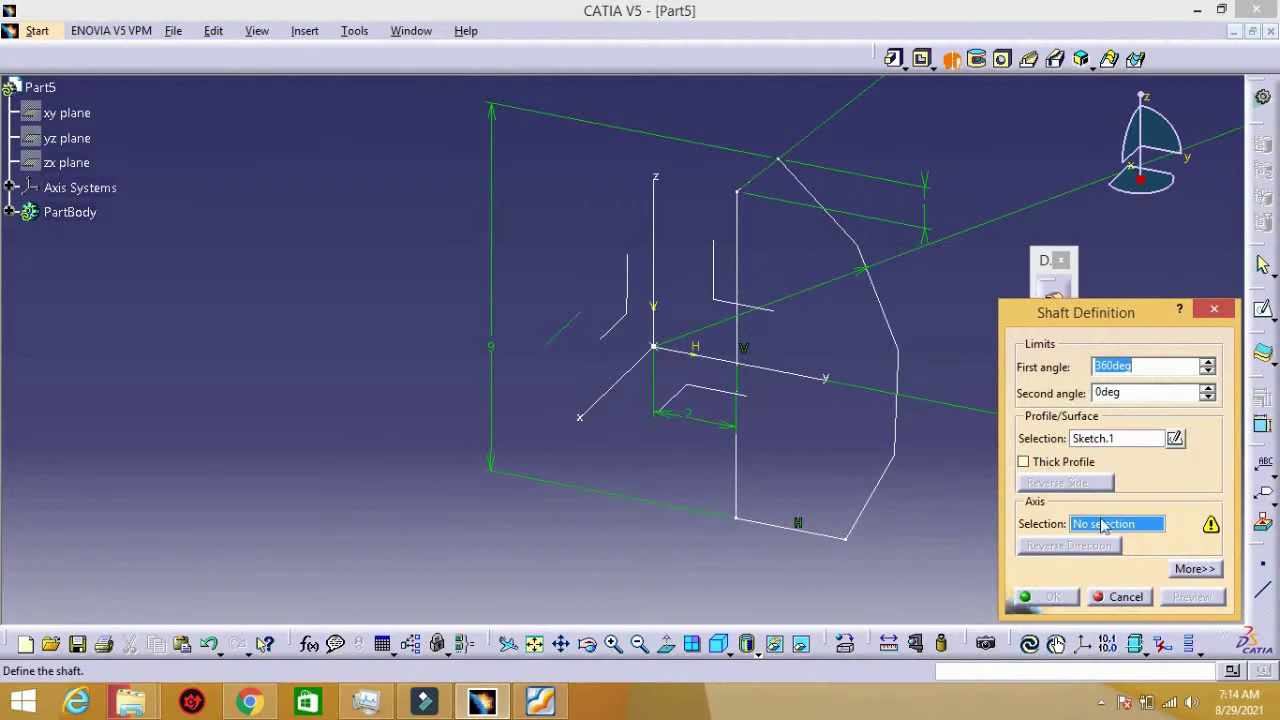
pyautogui.click(654, 250)
pyautogui.click(1050, 597)
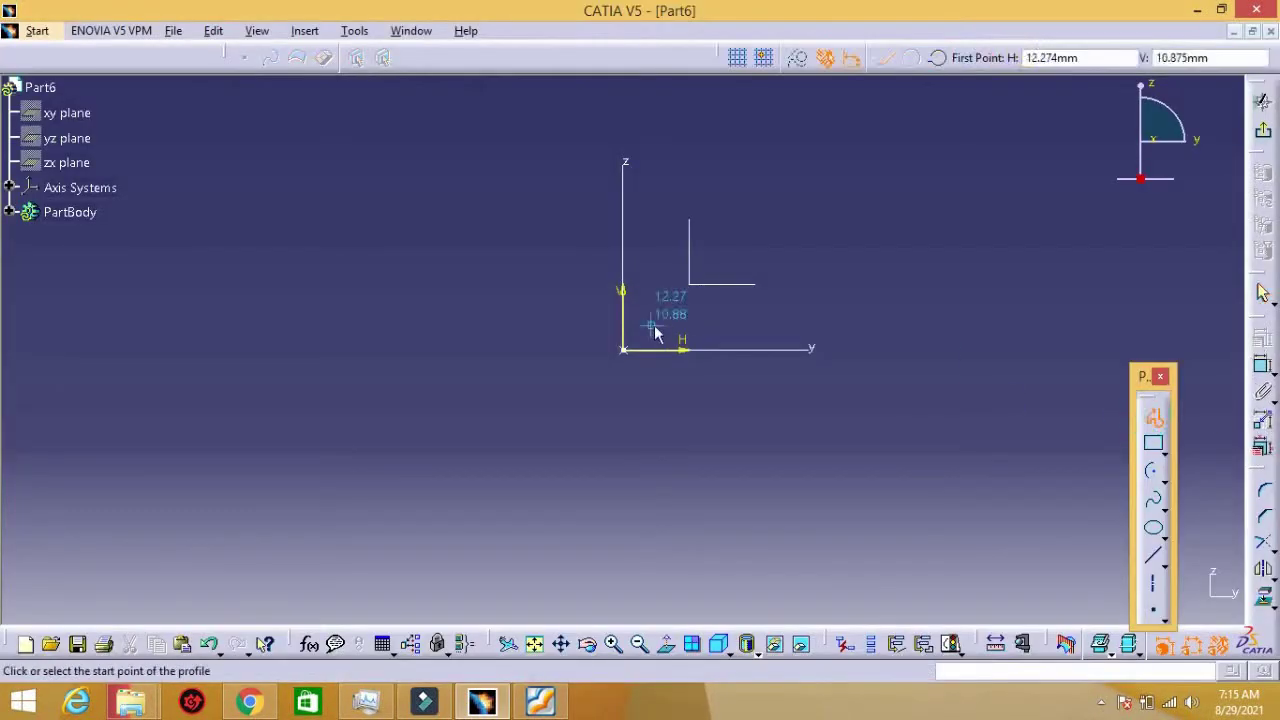
# Step: Draw the stepped bar outline with the Profile tool
pyautogui.click(306, 340)
pyautogui.click(307, 325)
pyautogui.click(378, 325)
pyautogui.click(378, 289)
pyautogui.click(922, 289)
pyautogui.click(922, 325)
pyautogui.click(995, 325)
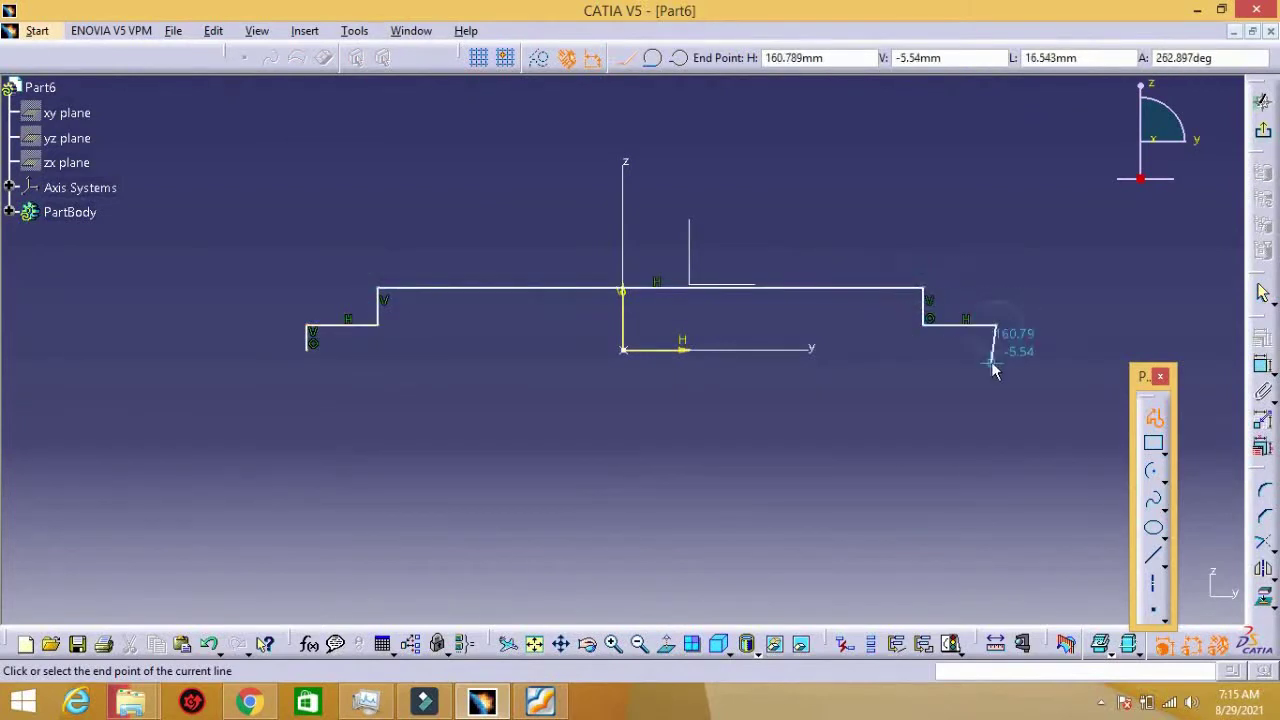
pyautogui.click(995, 348)
pyautogui.press('Escape')
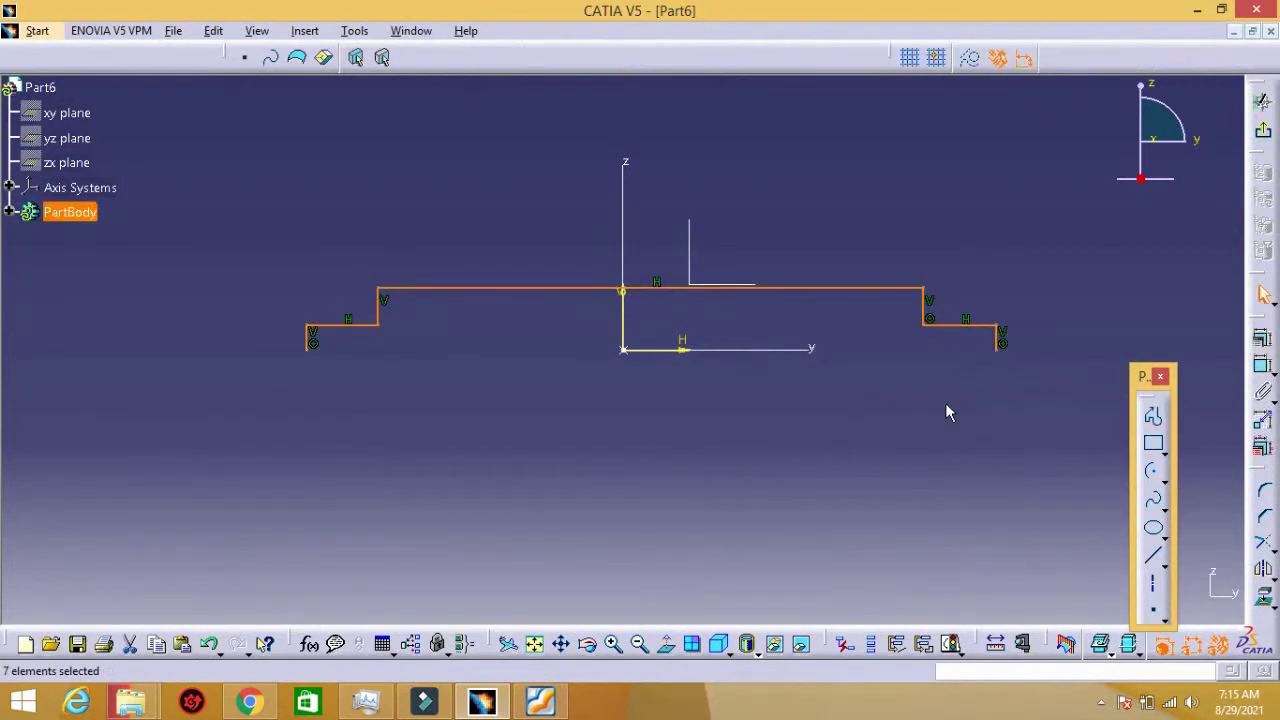
pyautogui.click(948, 412)
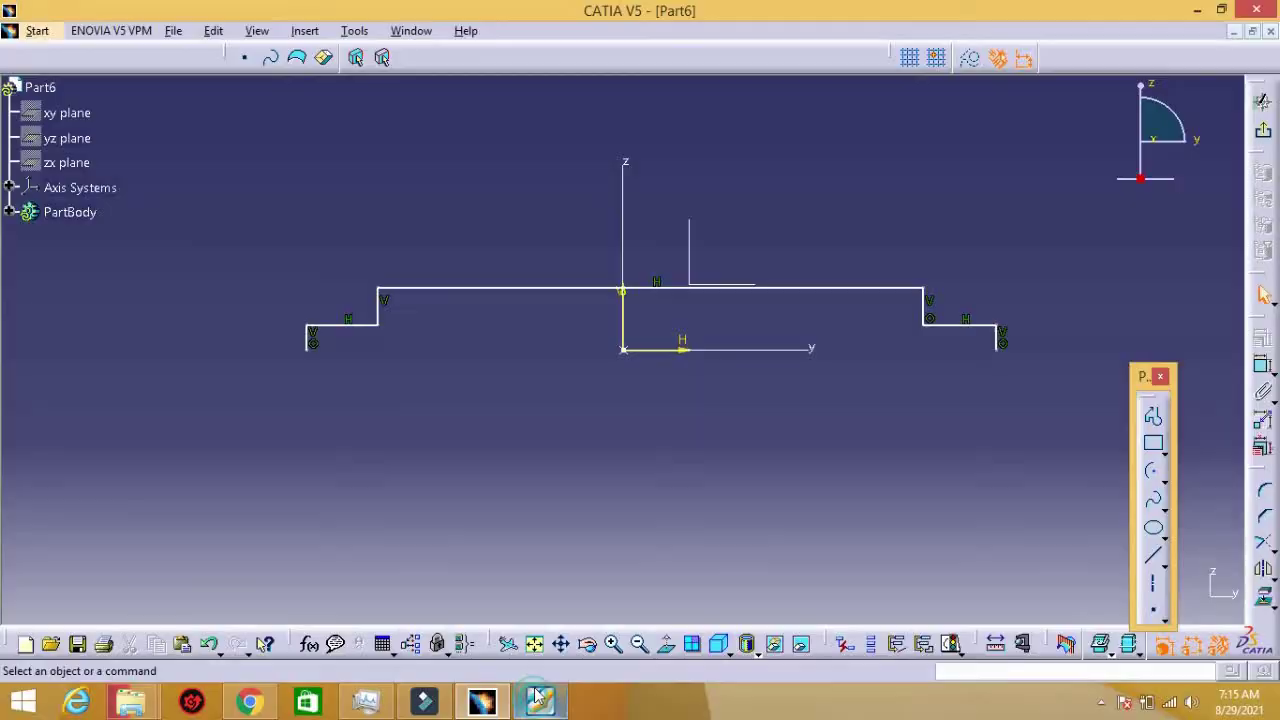
# Step: Dimension the outline's overall length, both short step lengths and the long section's height
pyautogui.click(1262, 358)
pyautogui.click(997, 340)
pyautogui.click(309, 340)
pyautogui.click(514, 414)
pyautogui.click(363, 326)
pyautogui.click(350, 275)
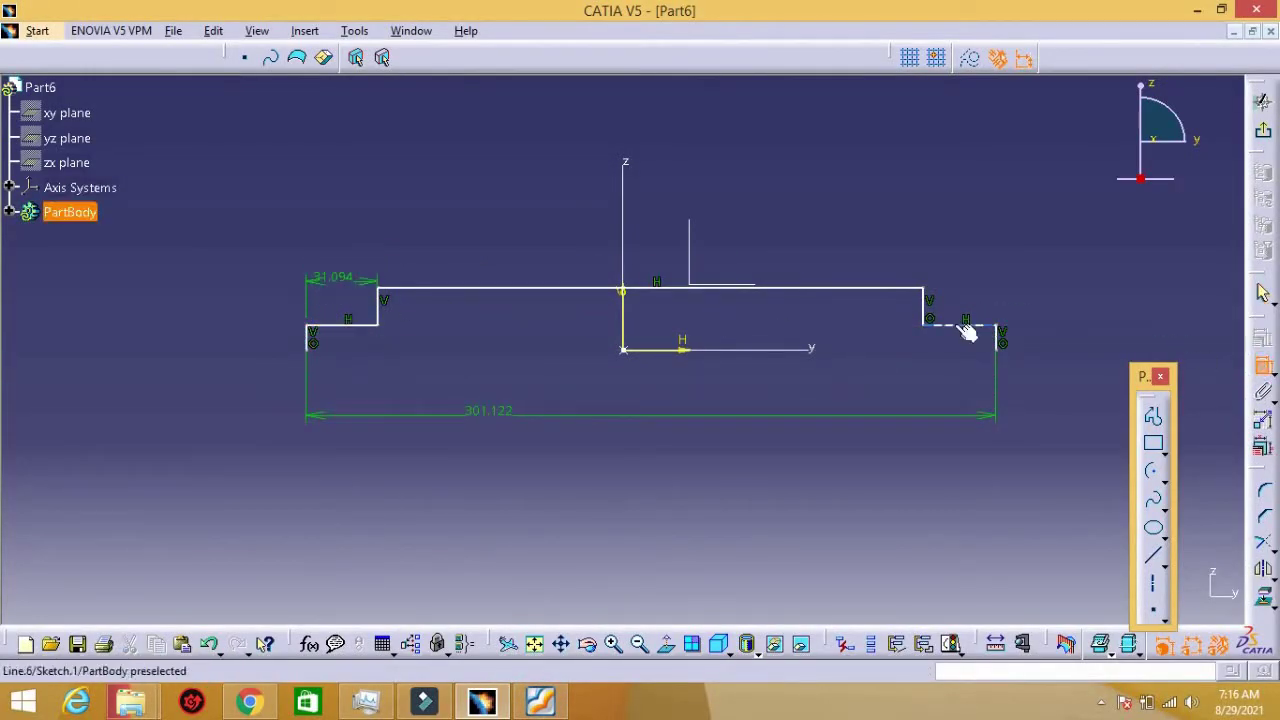
pyautogui.click(960, 324)
pyautogui.click(958, 287)
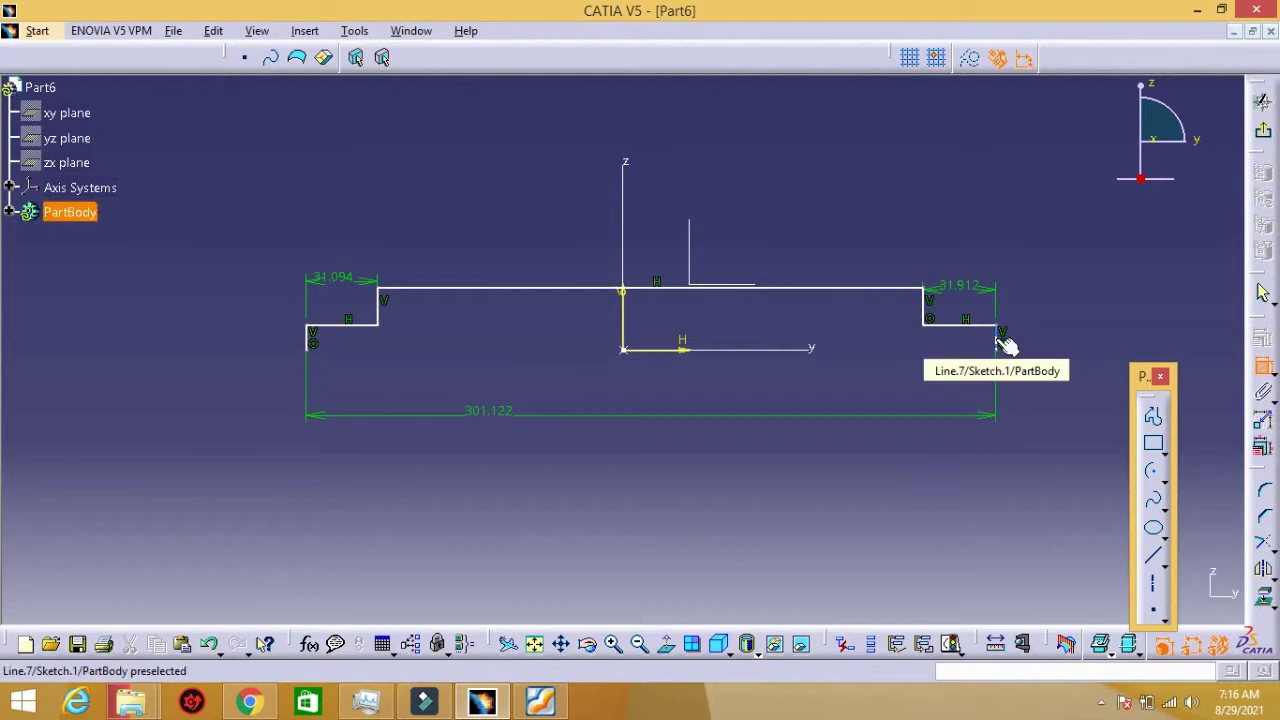
pyautogui.click(868, 288)
pyautogui.click(800, 349)
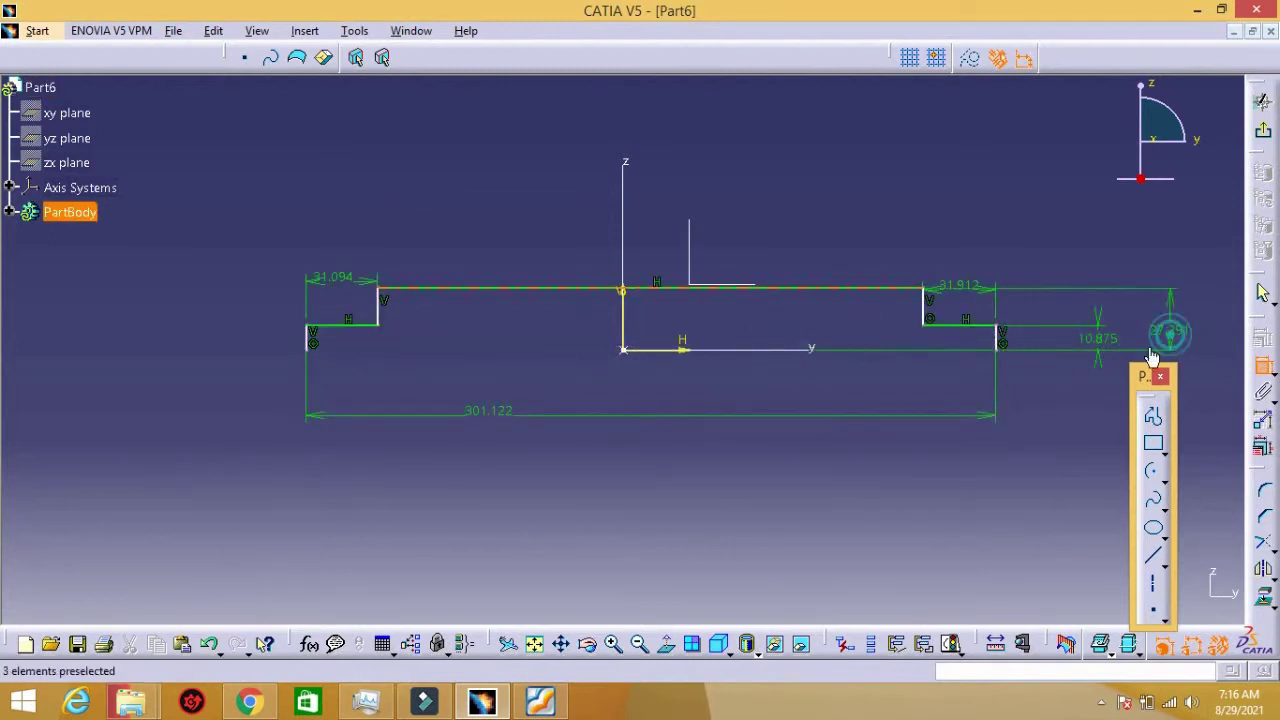
pyautogui.click(1152, 358)
# Step: Constrain the two inner step lines, then set heights 6 and 4 mm and step lengths 10 mm
pyautogui.click(1263, 453)
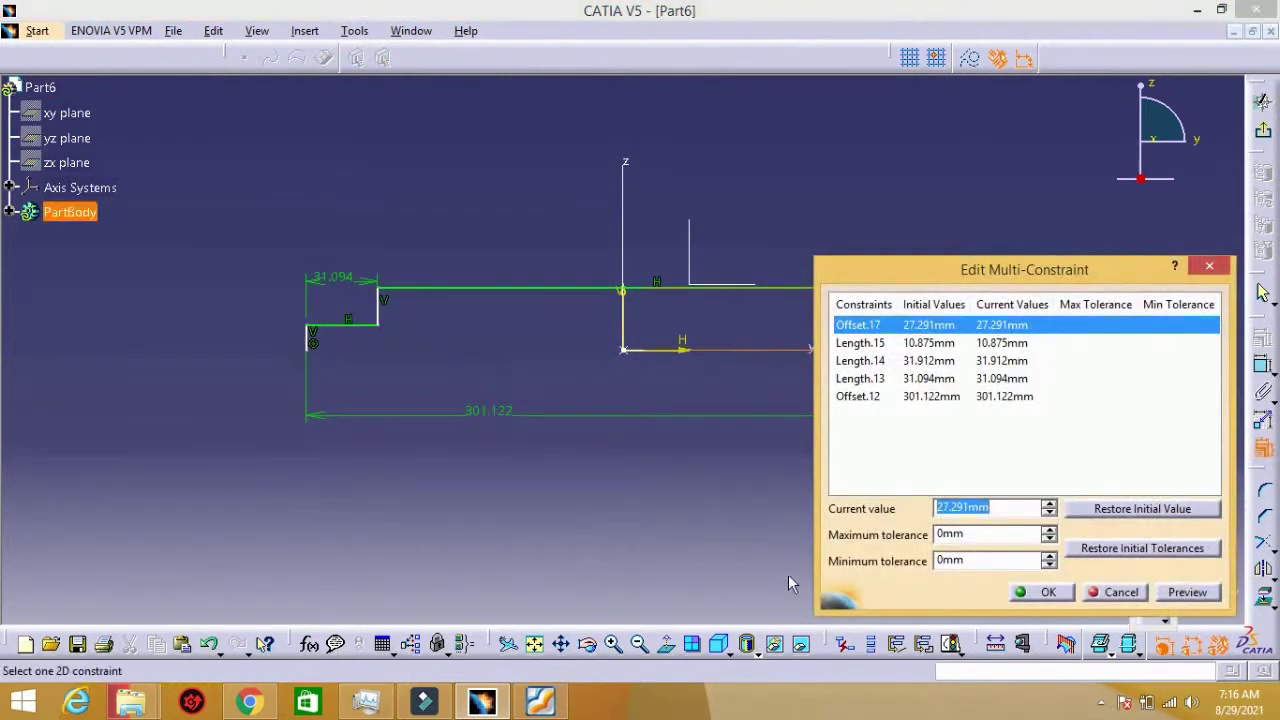
pyautogui.click(1117, 591)
pyautogui.click(922, 305)
pyautogui.click(379, 312)
pyautogui.rightClick(428, 234)
pyautogui.click(510, 388)
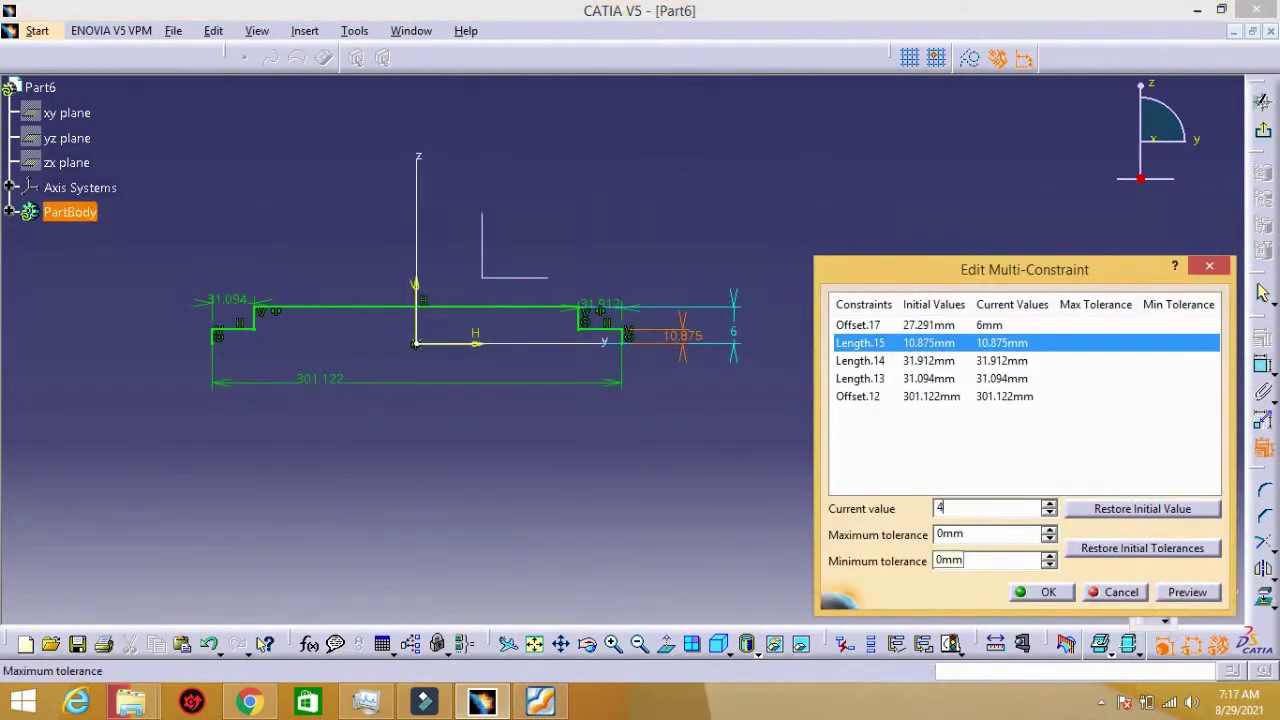
pyautogui.click(917, 366)
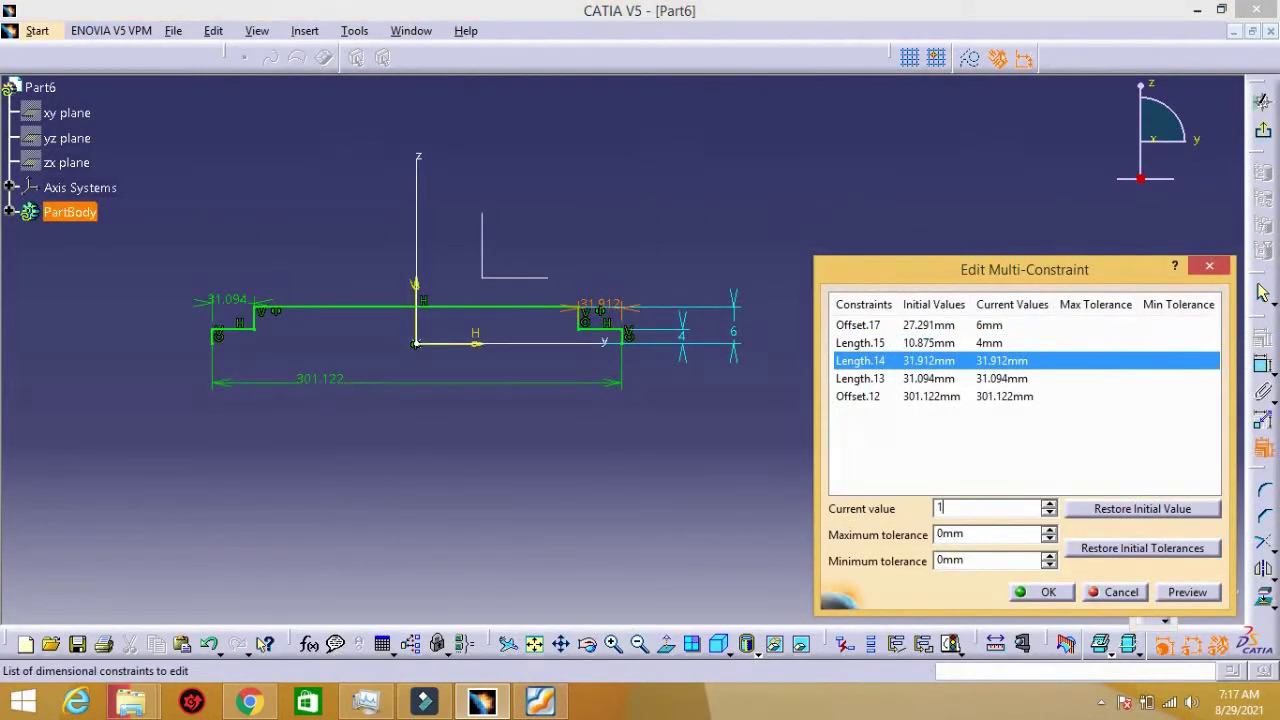
pyautogui.click(947, 380)
pyautogui.click(944, 397)
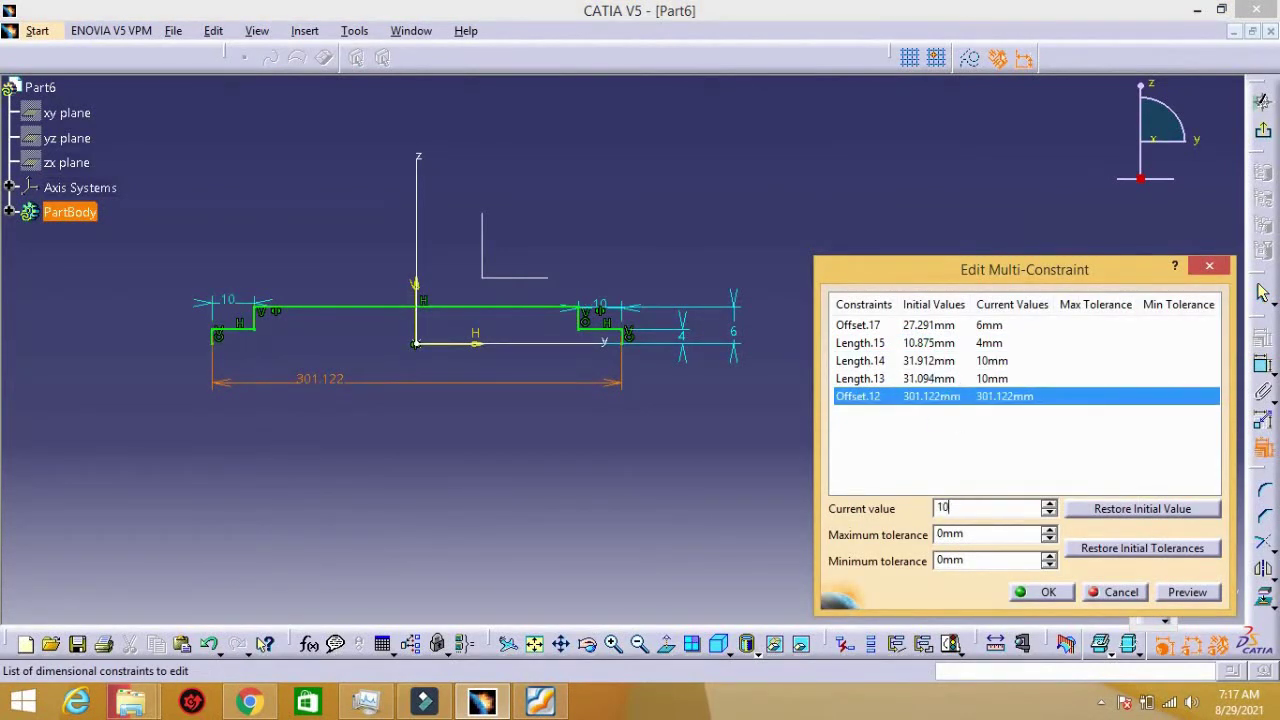
pyautogui.write('4')
pyautogui.click(1048, 592)
# Step: Revolve the stepped profile around its axis into the screw bar
pyautogui.click(1263, 138)
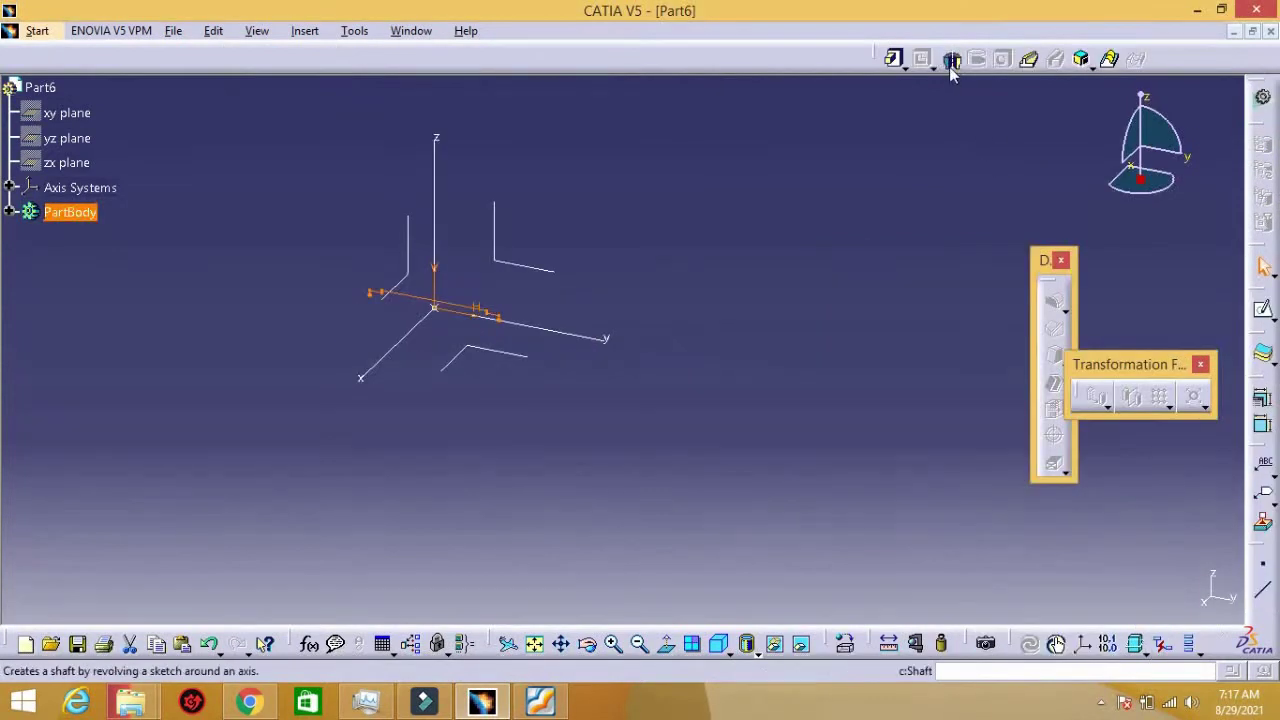
pyautogui.click(951, 58)
pyautogui.click(526, 331)
pyautogui.click(1046, 598)
pyautogui.moveTo(523, 380); pyautogui.dragTo(755, 366, button='middle')
pyautogui.hotkey('alt', 'Tab')
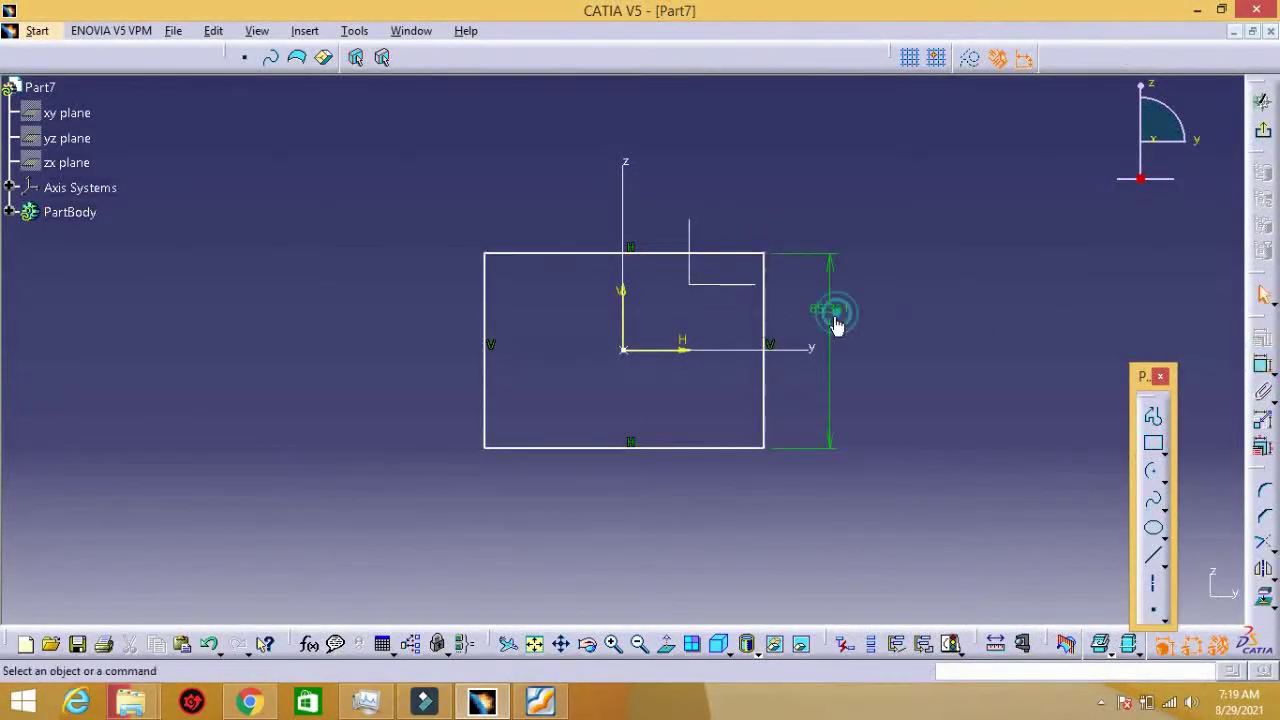
# Step: Dimension the square sketch's width and height both to 32
pyautogui.click(836, 318)
pyautogui.click(540, 253)
pyautogui.click(580, 200)
pyautogui.doubleClick(534, 200)
pyautogui.write('32')
pyautogui.press('Return')
pyautogui.doubleClick(829, 310)
pyautogui.write('32')
pyautogui.press('Return')
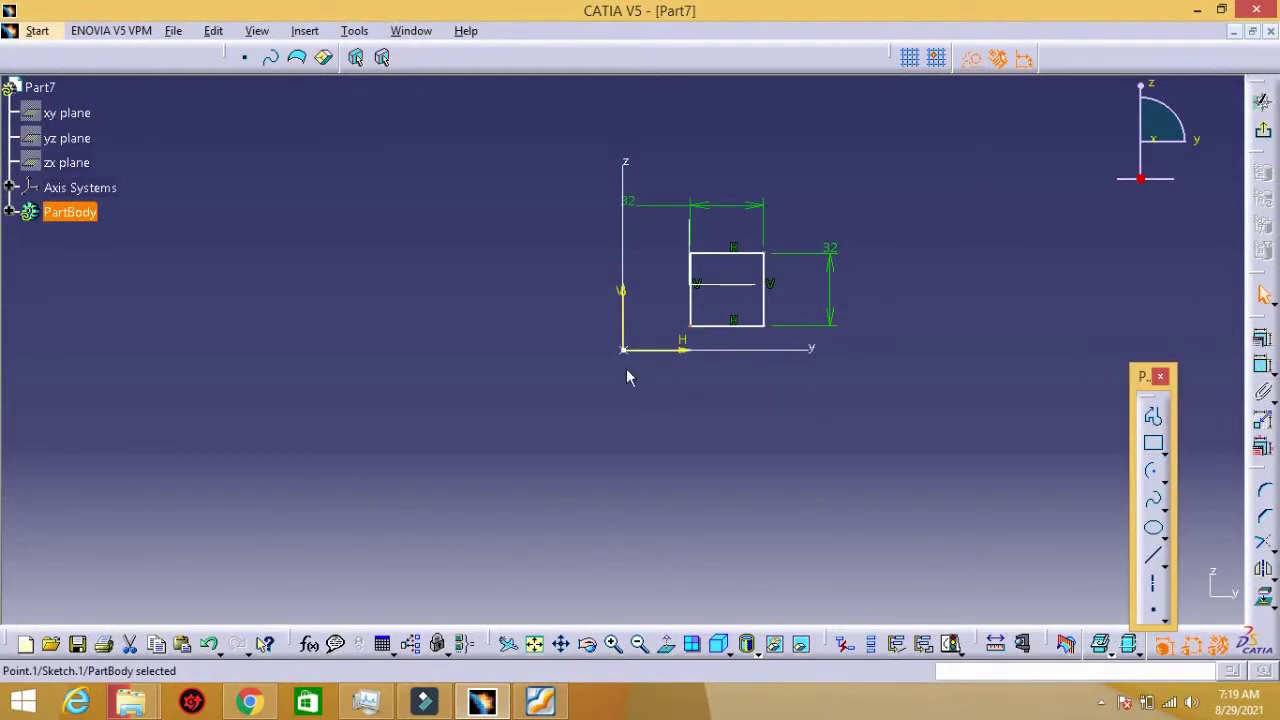
pyautogui.click(1022, 643)
# Step: Exit the sketcher and pad the 32 × 32 square into a thin plate
pyautogui.click(1123, 597)
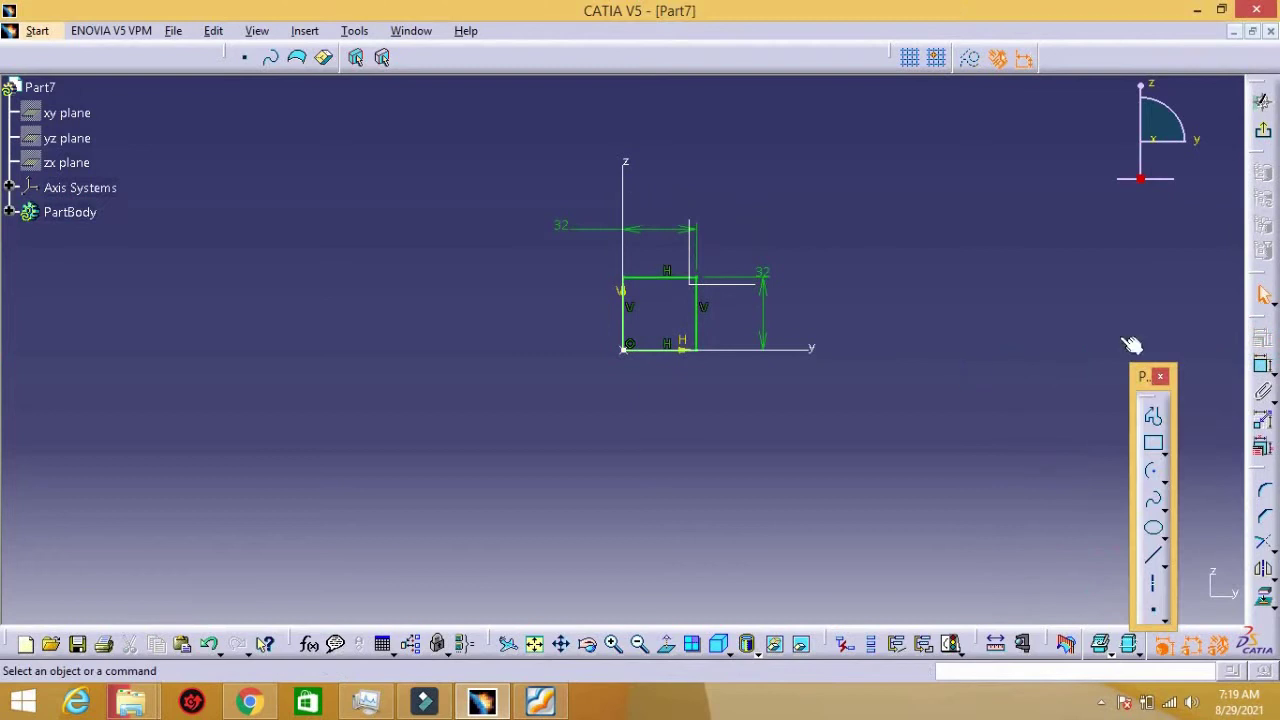
pyautogui.click(1024, 58)
pyautogui.click(893, 58)
pyautogui.press('Return')
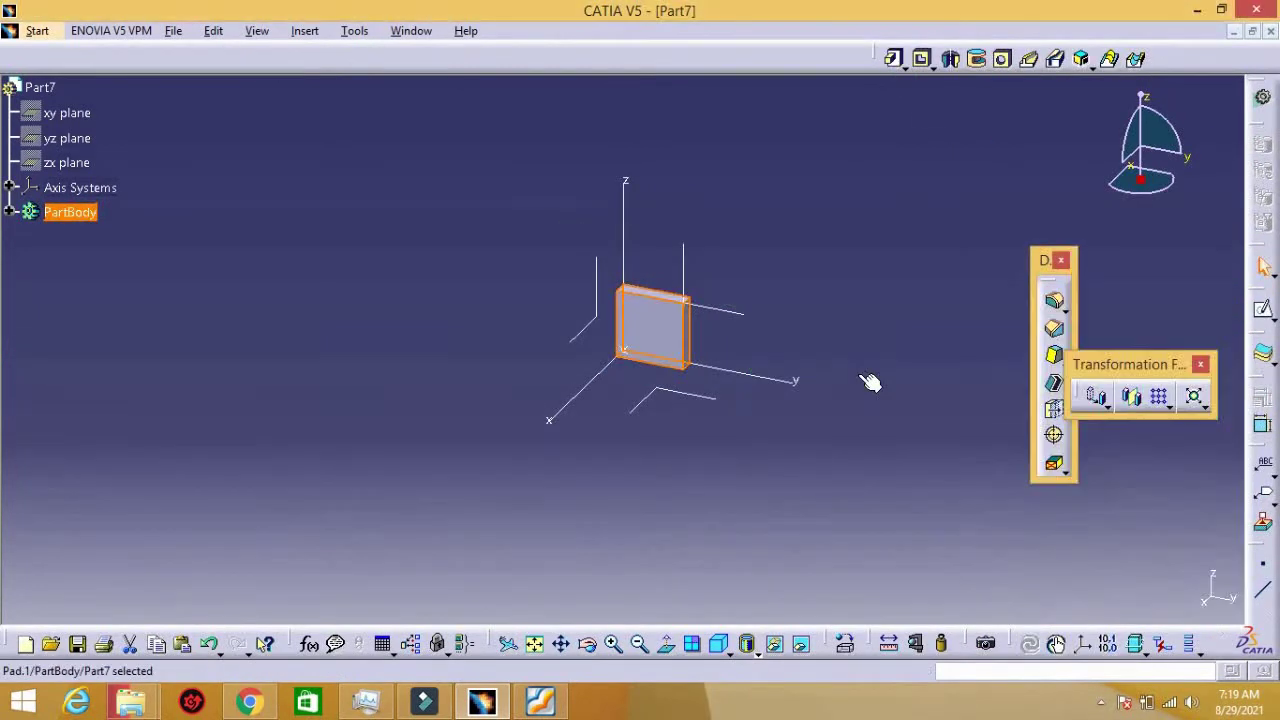
# Step: Start a hole on the plate's front face, checking the plate drawing in the PDF
pyautogui.click(652, 330)
pyautogui.click(1003, 58)
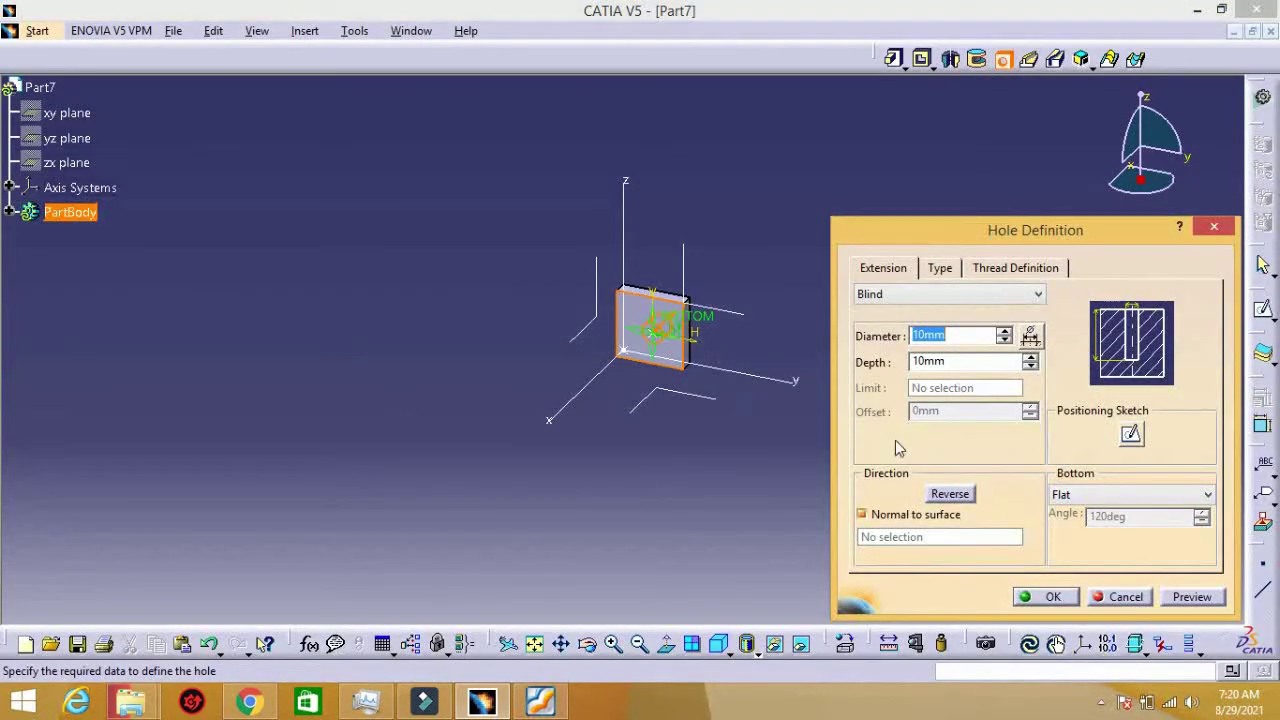
pyautogui.click(501, 706)
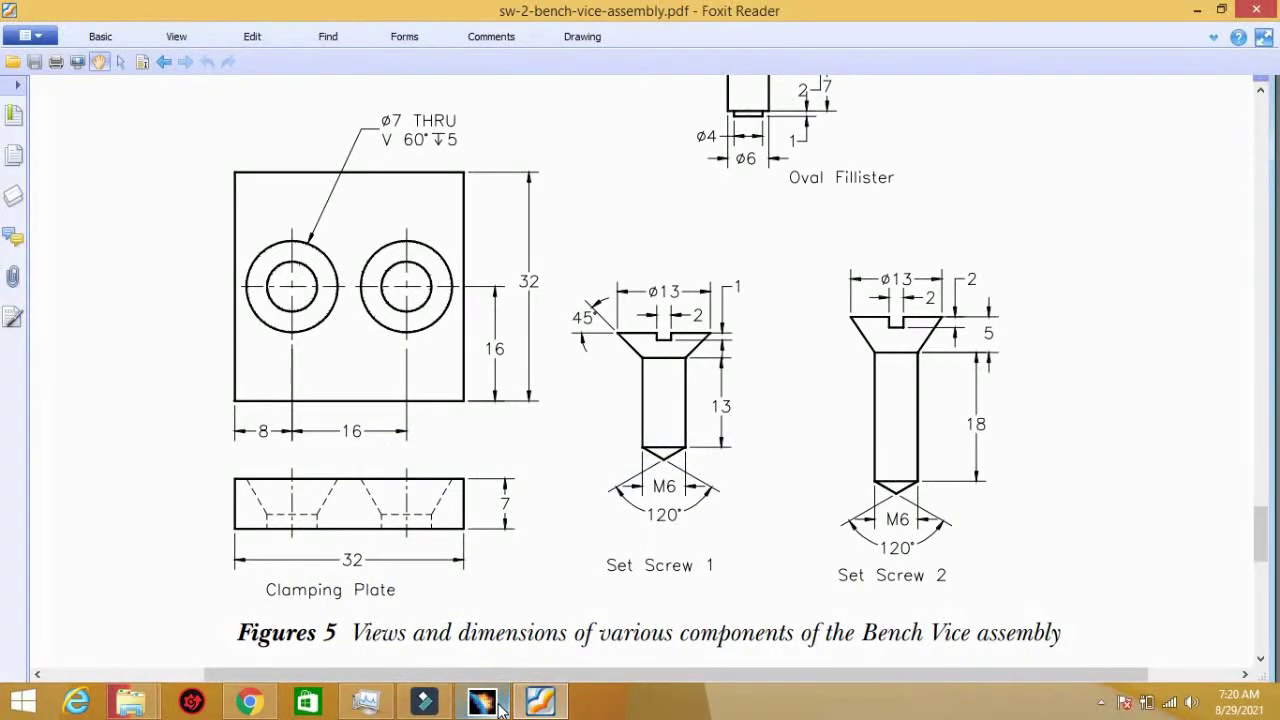
pyautogui.click(501, 706)
# Step: Make the 7 mm hole countersunk with a 5 mm depth and 60° angle
pyautogui.click(940, 268)
pyautogui.click(937, 300)
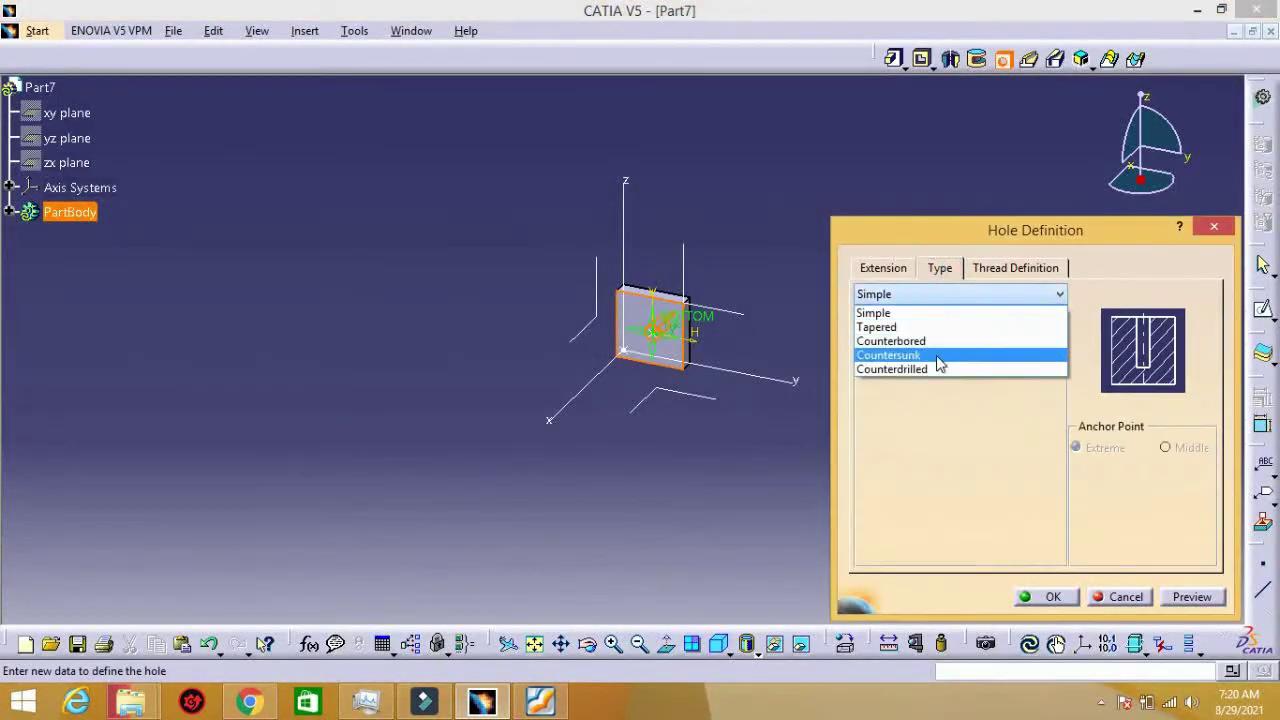
pyautogui.click(937, 361)
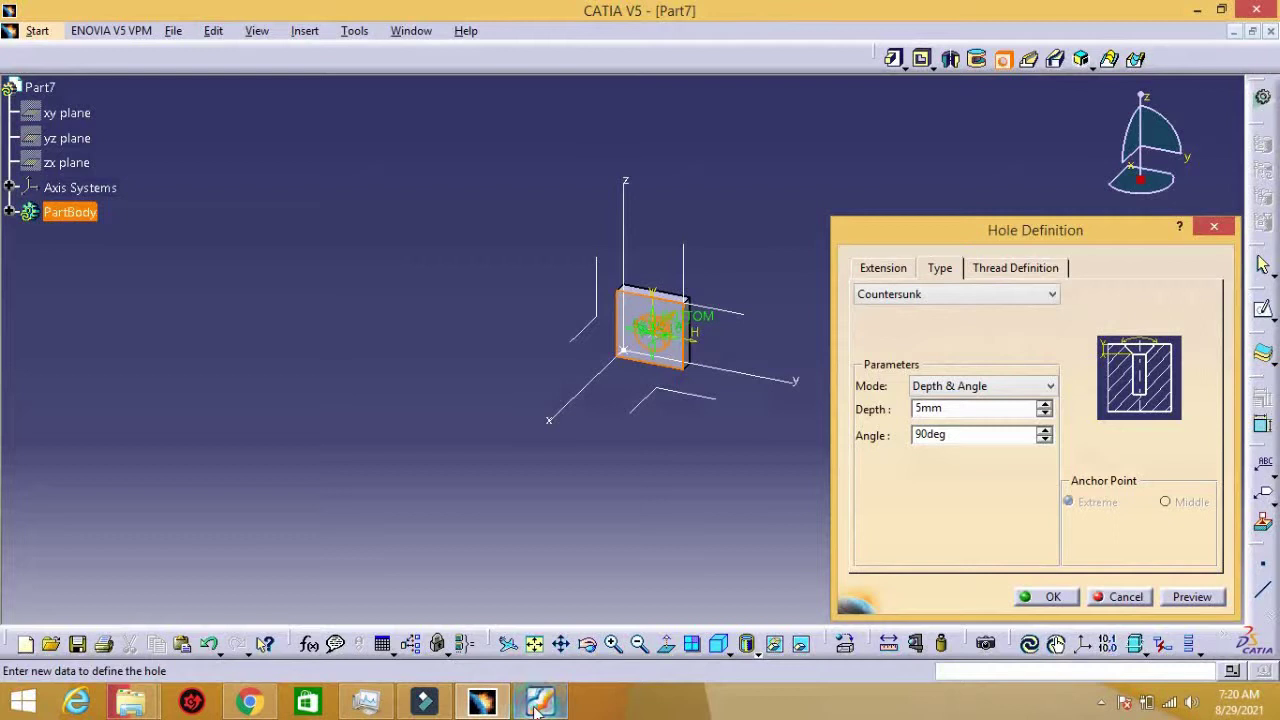
pyautogui.click(951, 409)
pyautogui.click(965, 438)
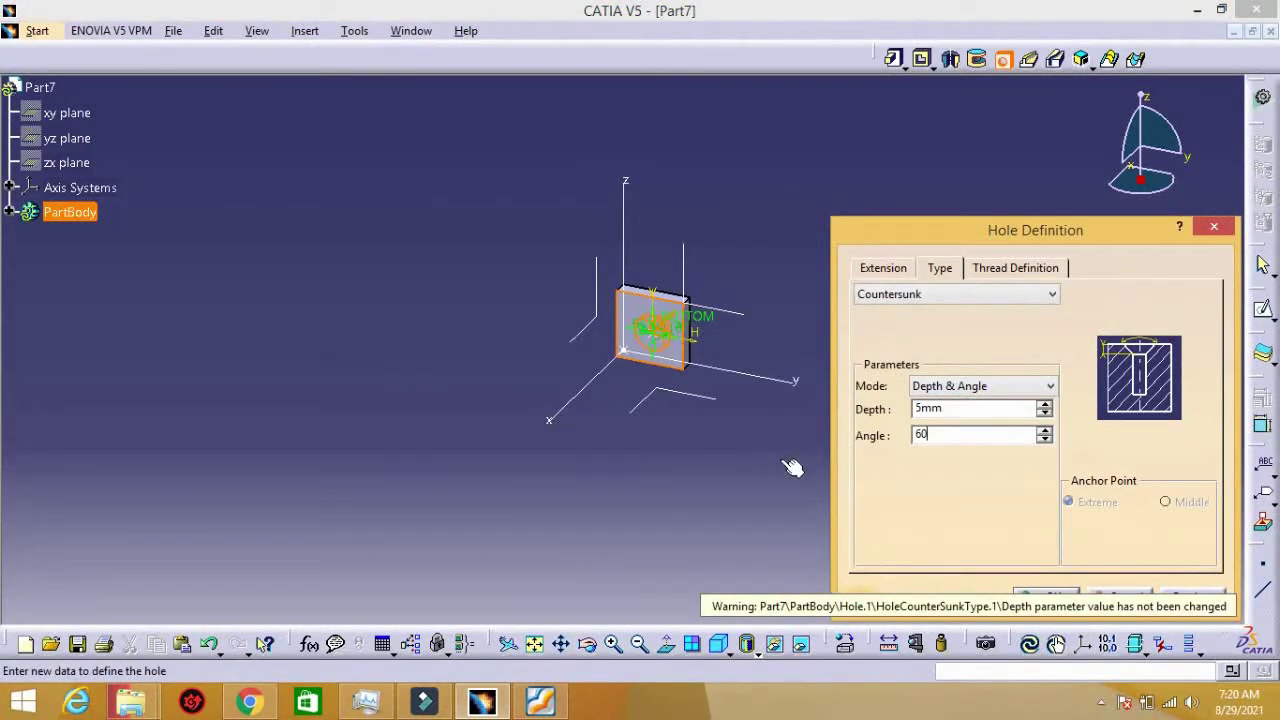
pyautogui.click(883, 270)
# Step: Dimension the hole's horizontal and vertical position and create the countersunk hole
pyautogui.click(1131, 433)
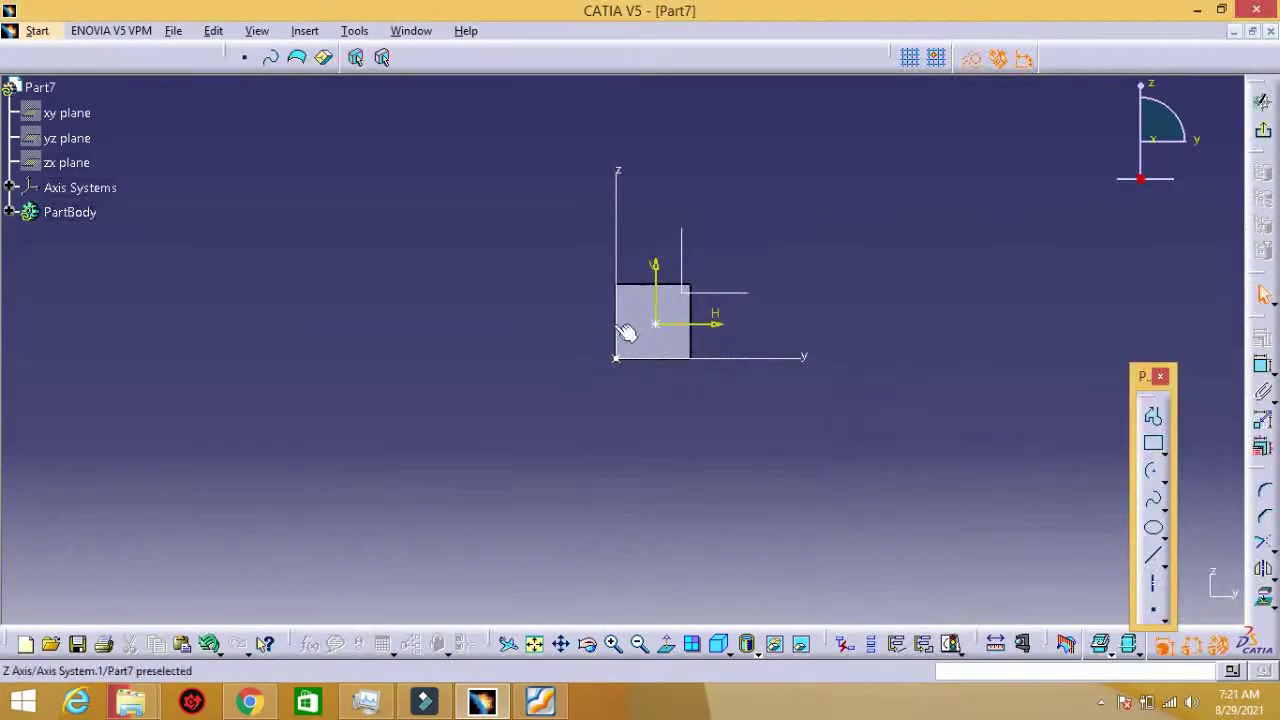
pyautogui.click(634, 326)
pyautogui.doubleClick(643, 429)
pyautogui.press('Return')
pyautogui.click(697, 357)
pyautogui.doubleClick(491, 320)
pyautogui.press('Return')
pyautogui.click(1263, 130)
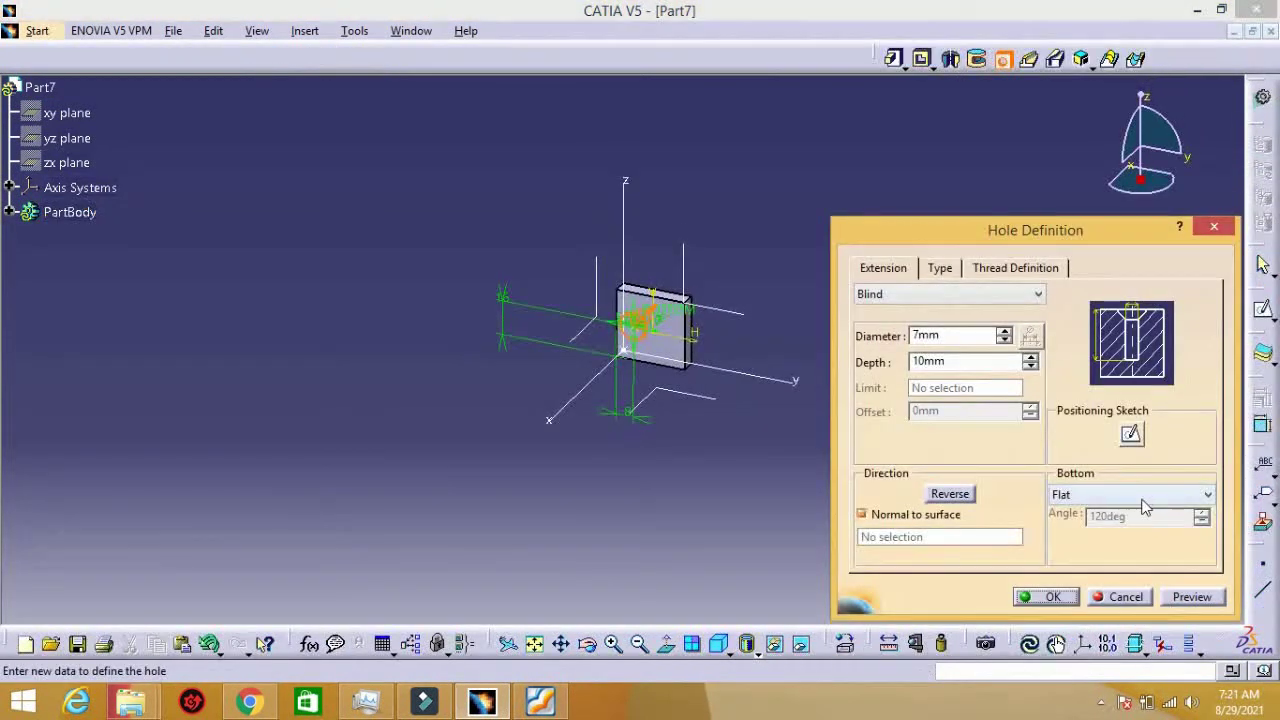
pyautogui.click(1053, 597)
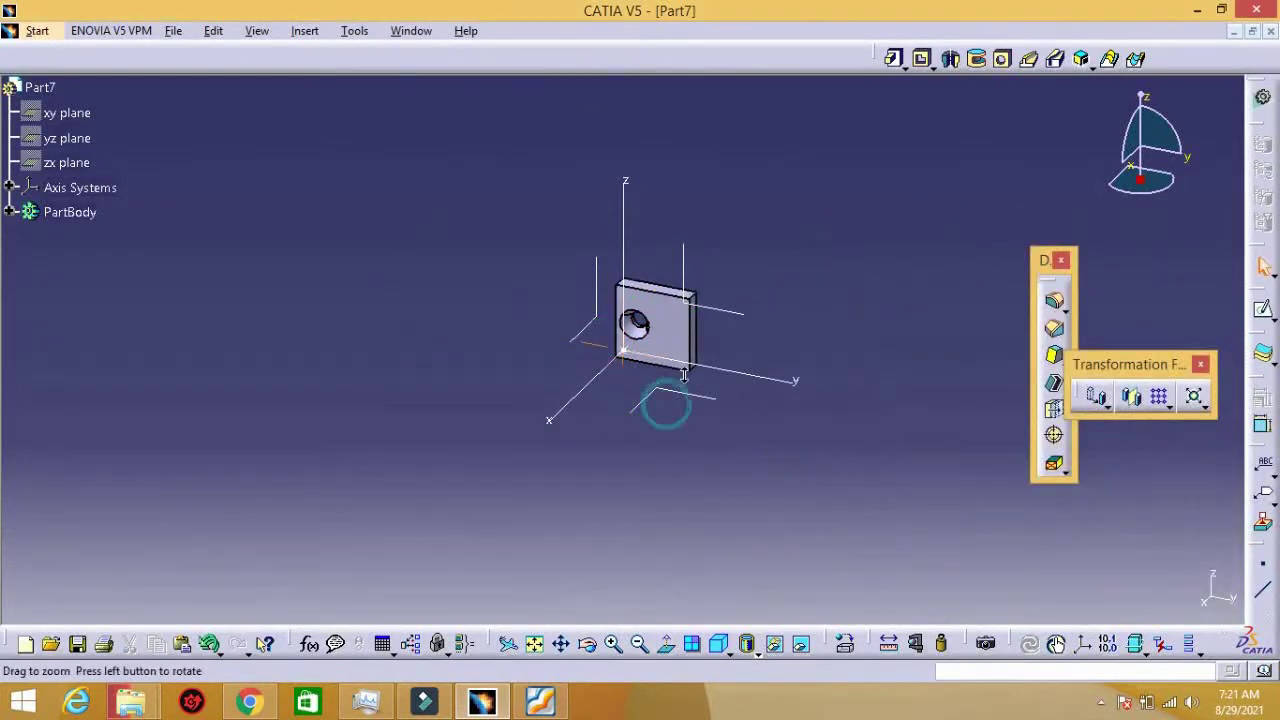
pyautogui.moveTo(794, 457); pyautogui.dragTo(877, 260, button='middle')
# Step: Start a second countersunk hole on the plate face
pyautogui.click(1002, 58)
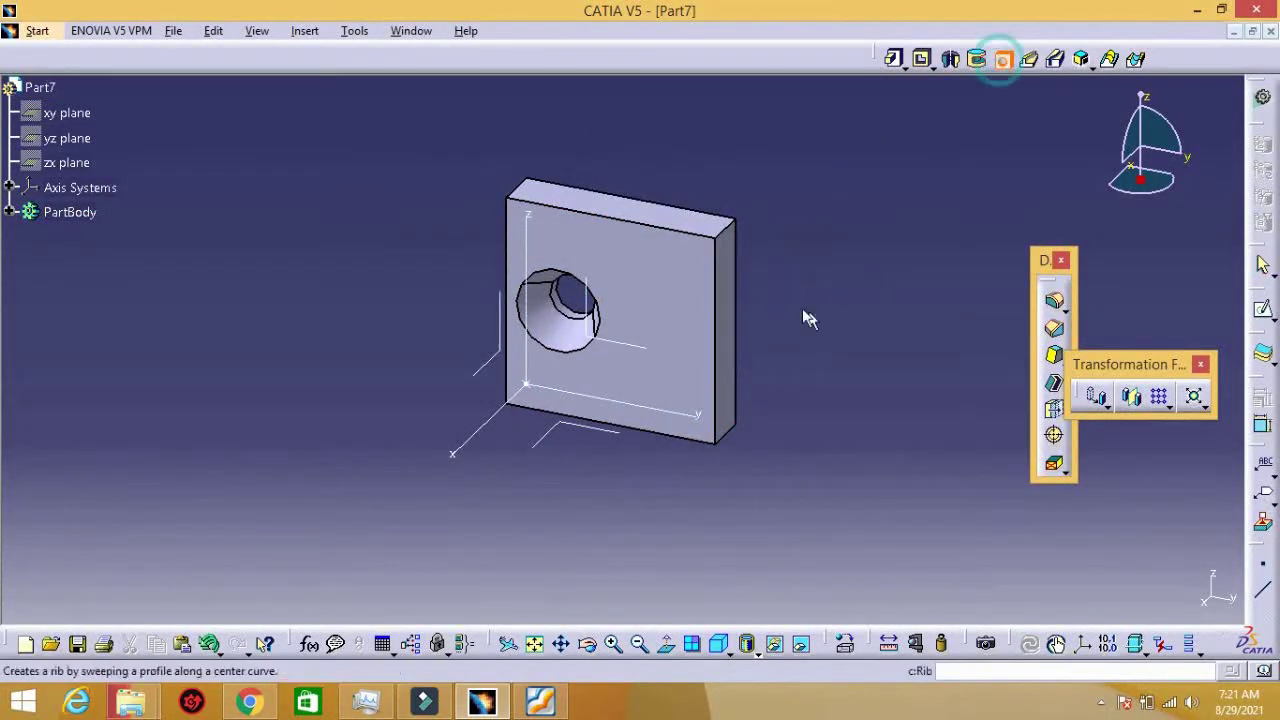
pyautogui.click(678, 318)
pyautogui.click(940, 268)
pyautogui.click(885, 270)
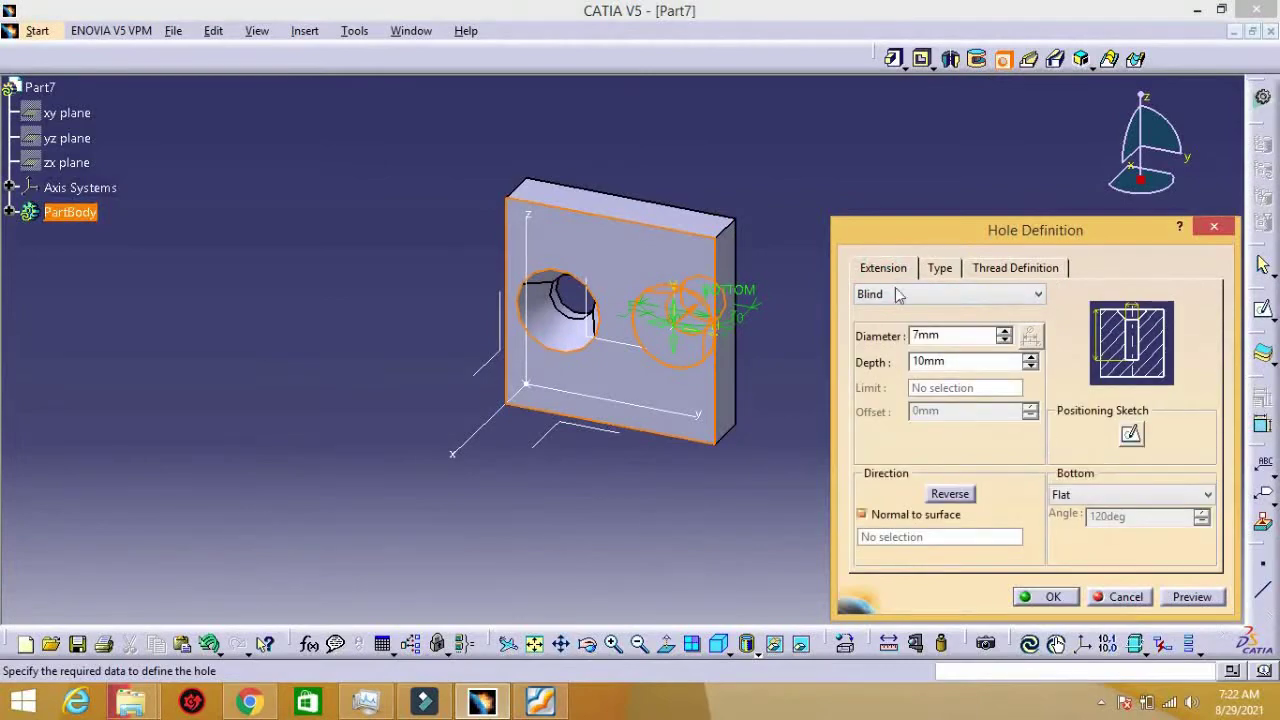
# Step: Position the second hole point 24 mm horizontally from the plate edge
pyautogui.click(1138, 433)
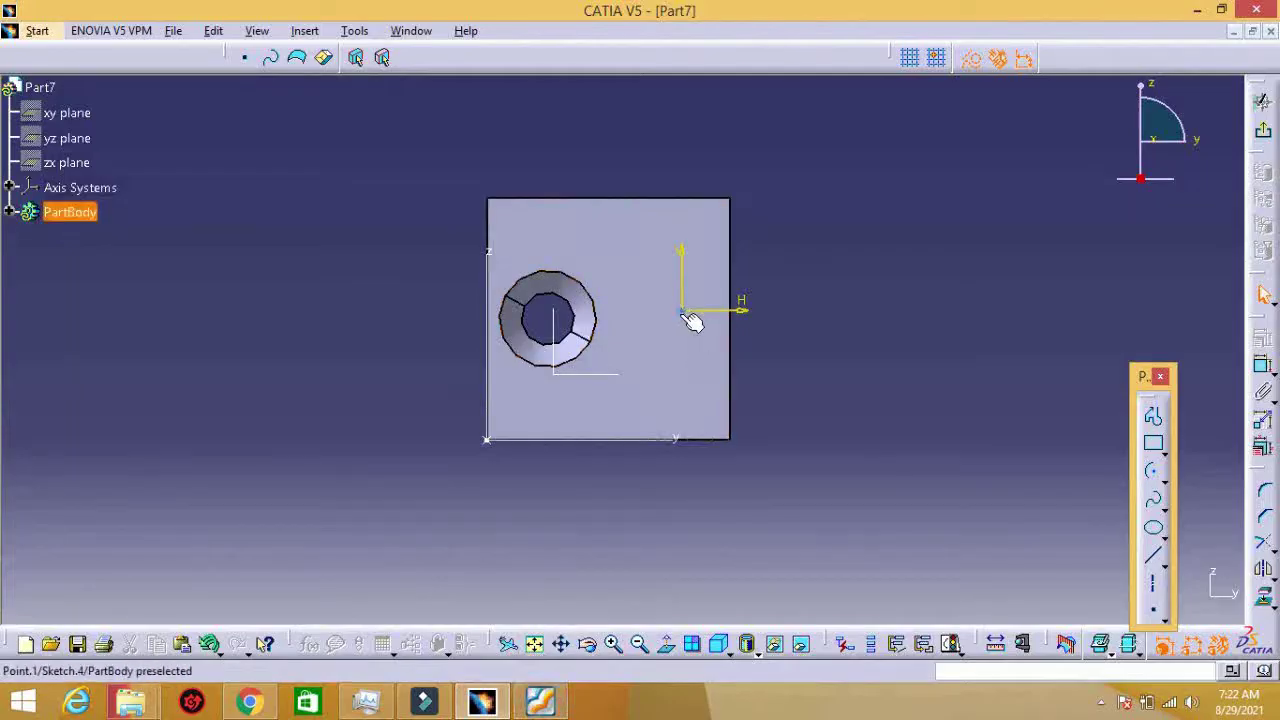
pyautogui.click(1263, 420)
pyautogui.click(479, 323)
pyautogui.click(681, 290)
pyautogui.click(400, 294)
pyautogui.doubleClick(410, 292)
pyautogui.write('24')
pyautogui.click(1118, 595)
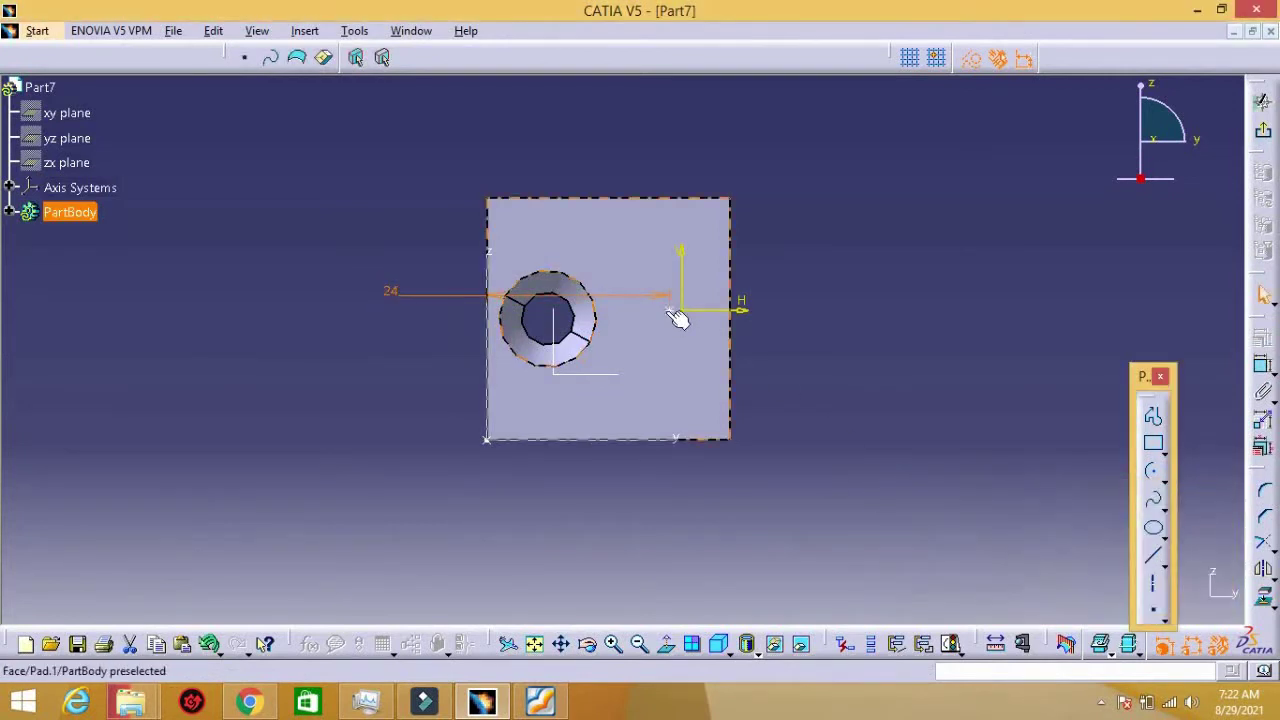
# Step: Set the hole's vertical offset from the bottom edge and create the second hole
pyautogui.click(1263, 365)
pyautogui.click(693, 440)
pyautogui.click(740, 309)
pyautogui.click(830, 400)
pyautogui.doubleClick(829, 403)
pyautogui.write('1')
pyautogui.press('Return')
pyautogui.click(1263, 130)
pyautogui.click(1045, 596)
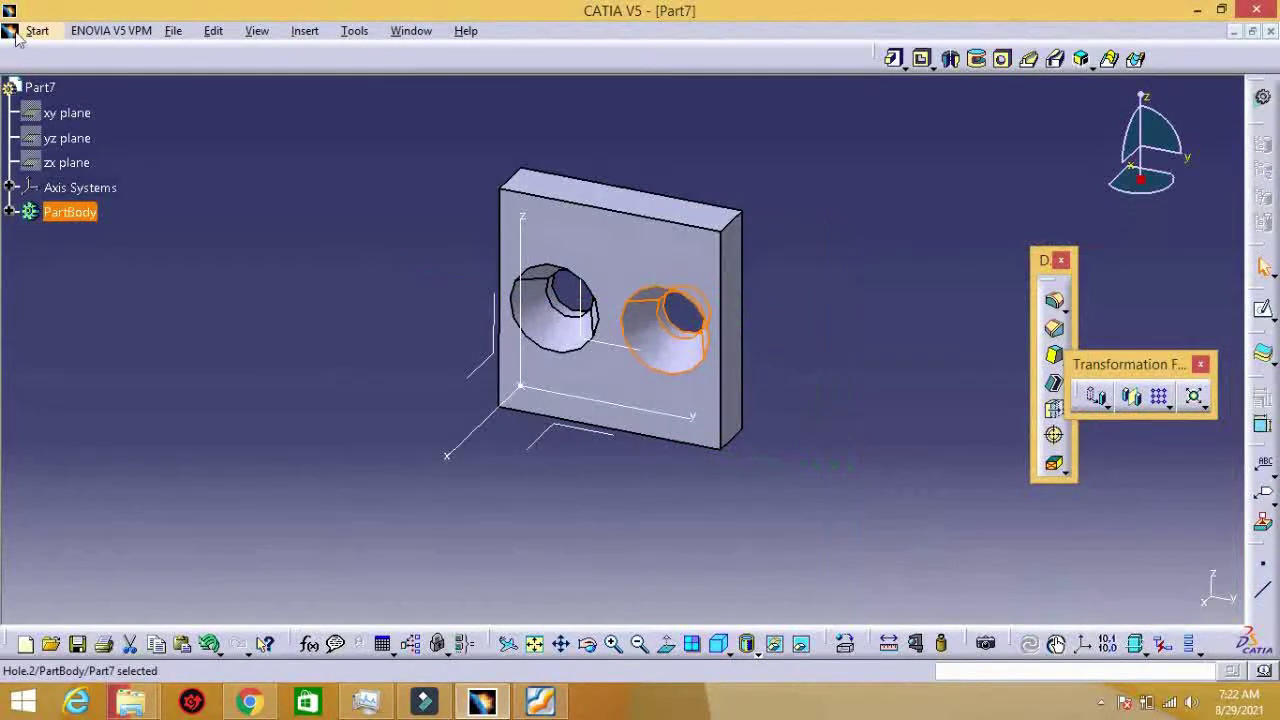
# Step: Save the part with File > Save As
pyautogui.click(173, 30)
pyautogui.click(200, 171)
pyautogui.click(540, 702)
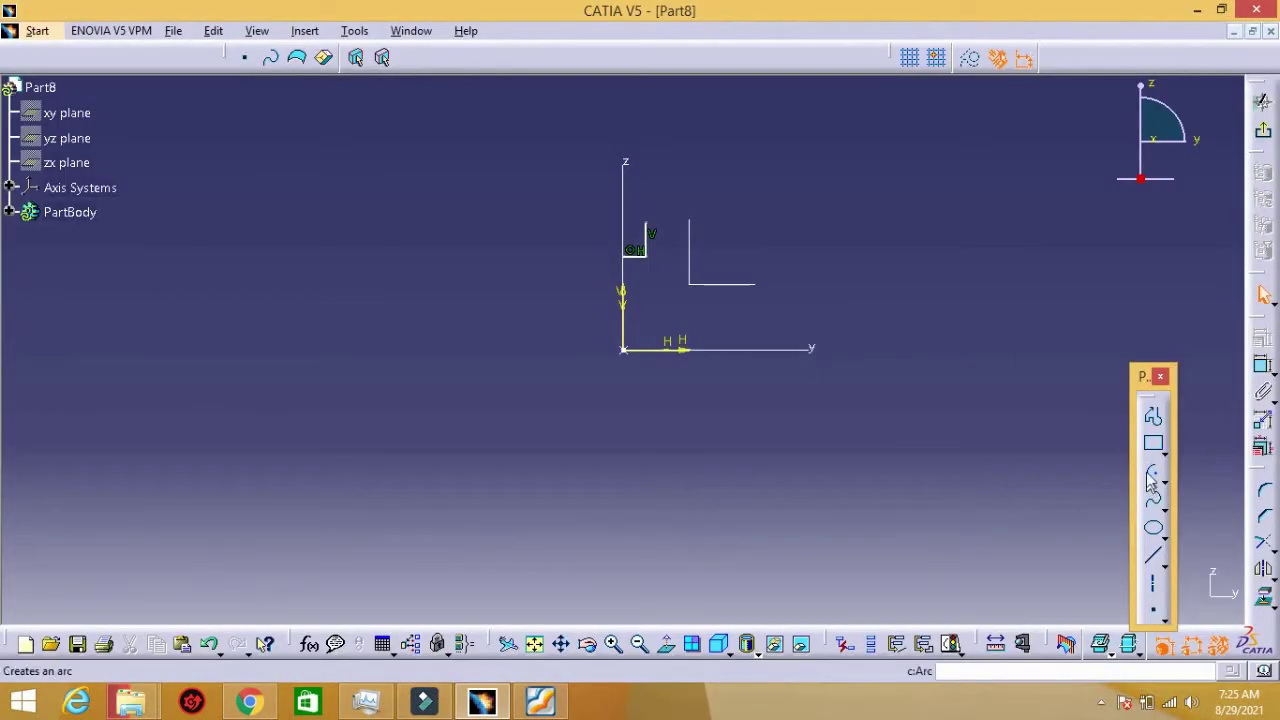
# Step: Finish the stepped profile with an arc and fit it in the view
pyautogui.click(1150, 482)
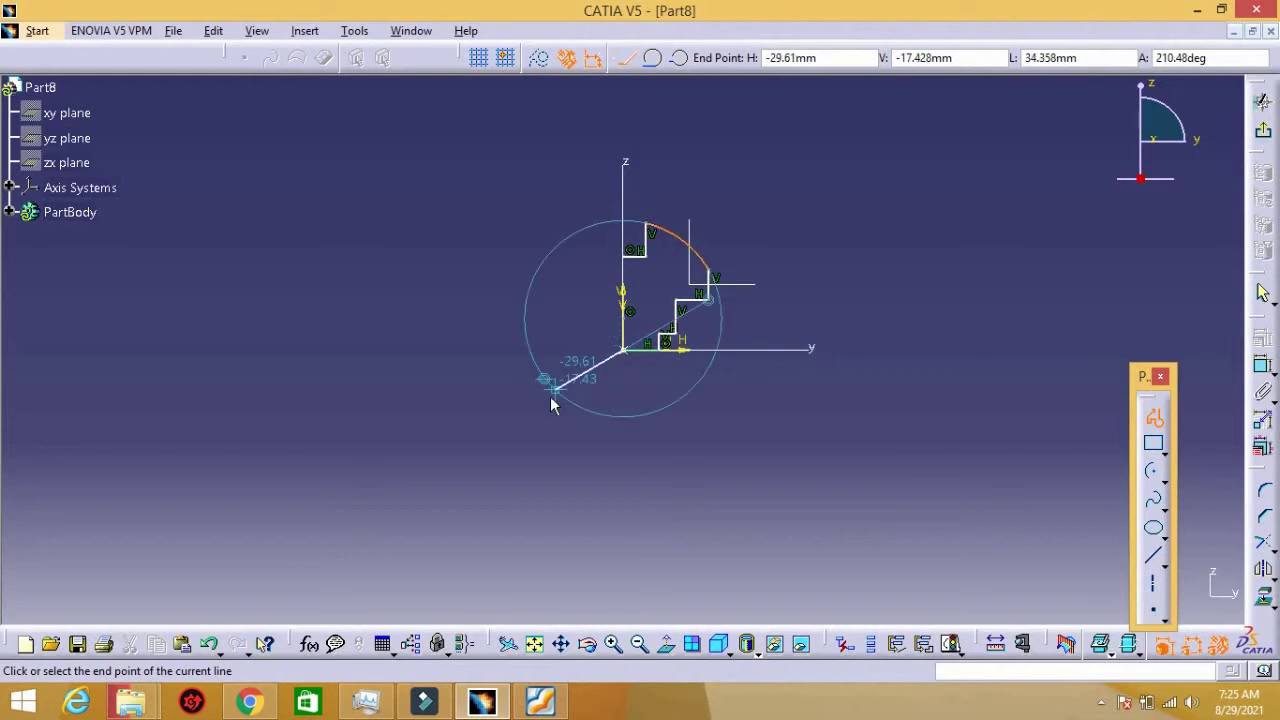
pyautogui.press('Escape')
pyautogui.moveTo(623, 369); pyautogui.dragTo(789, 306, button='middle')
pyautogui.moveTo(560, 271); pyautogui.dragTo(747, 481, button='middle')
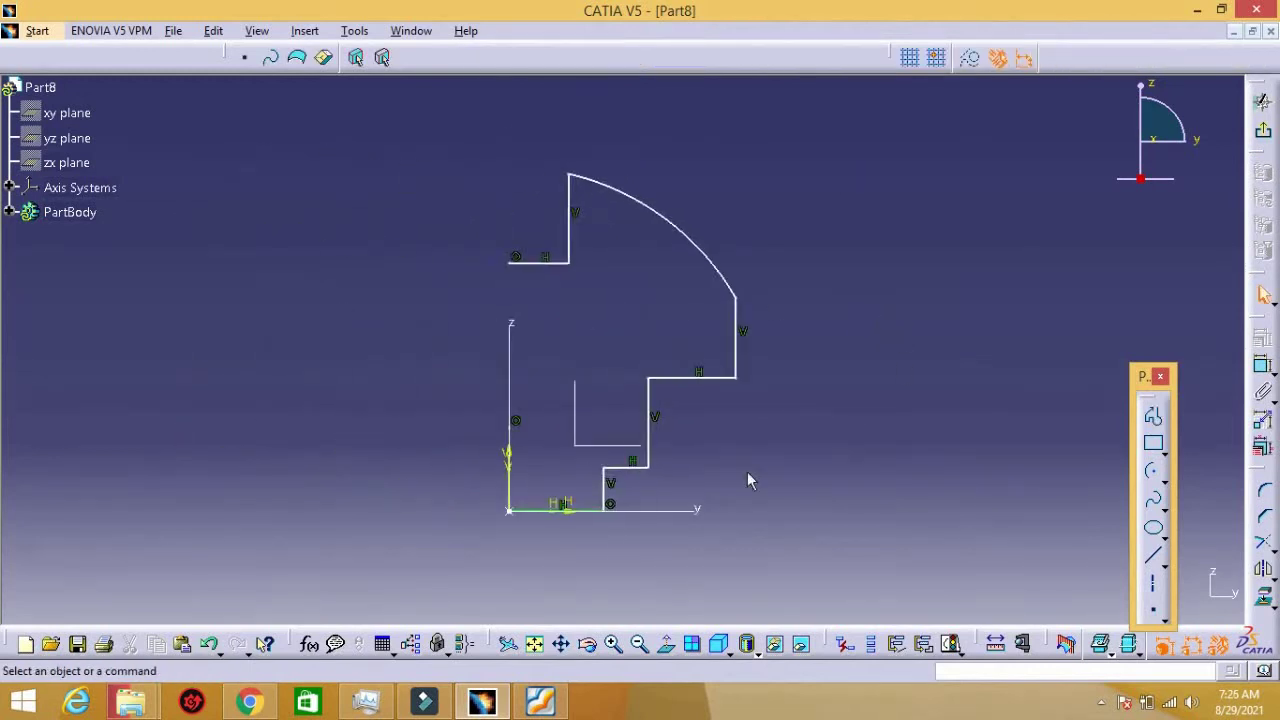
pyautogui.click(553, 697)
pyautogui.click(553, 697)
# Step: Dimension the arc's radius and the short top line (9.819)
pyautogui.click(1264, 293)
pyautogui.click(694, 272)
pyautogui.click(641, 320)
pyautogui.click(540, 707)
pyautogui.click(540, 707)
pyautogui.click(542, 265)
pyautogui.click(540, 215)
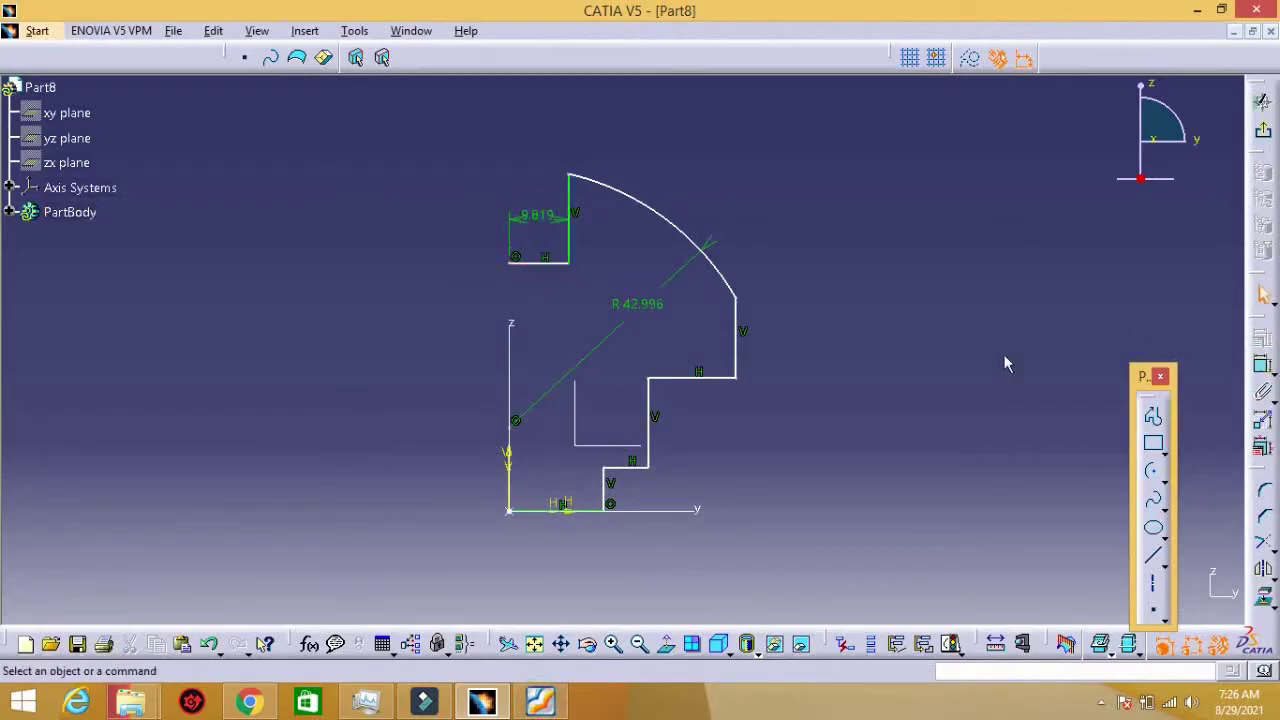
pyautogui.hotkey('alt', 'Tab')
pyautogui.hotkey('alt', 'Tab')
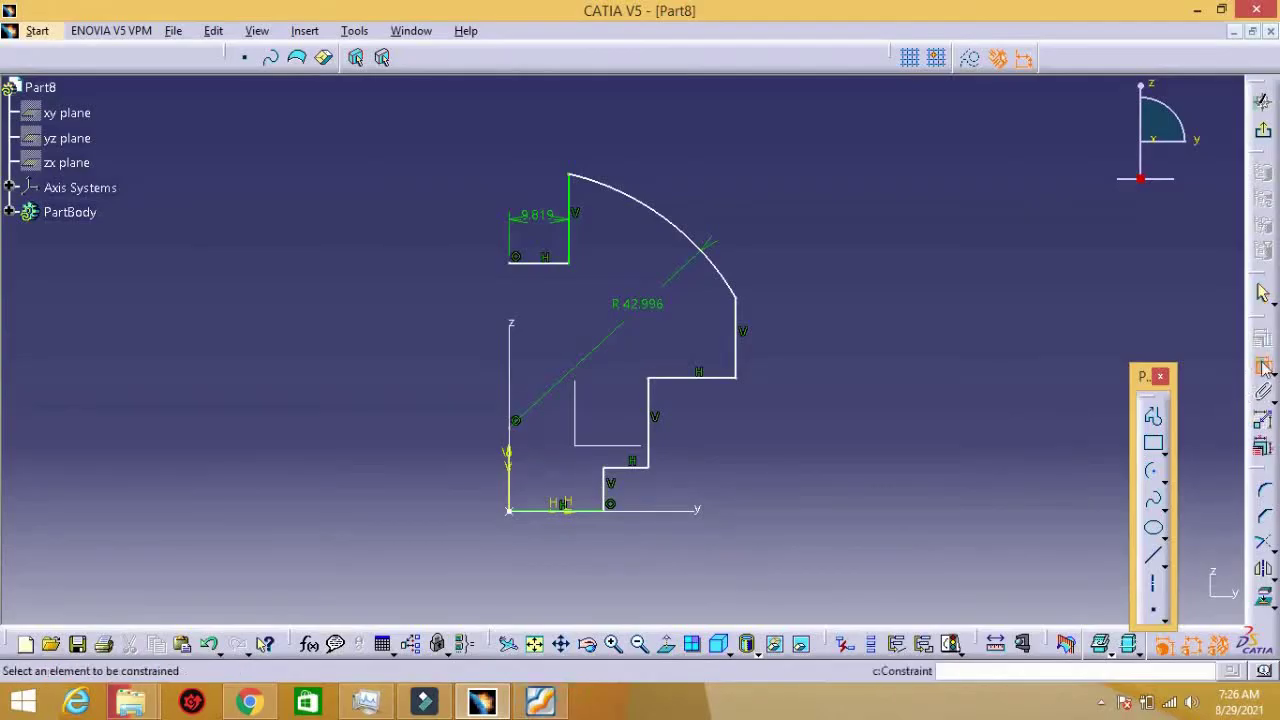
# Step: Add the overall top width dimension, comparing against the PDF drawing
pyautogui.click(512, 357)
pyautogui.click(737, 330)
pyautogui.click(620, 225)
pyautogui.click(541, 707)
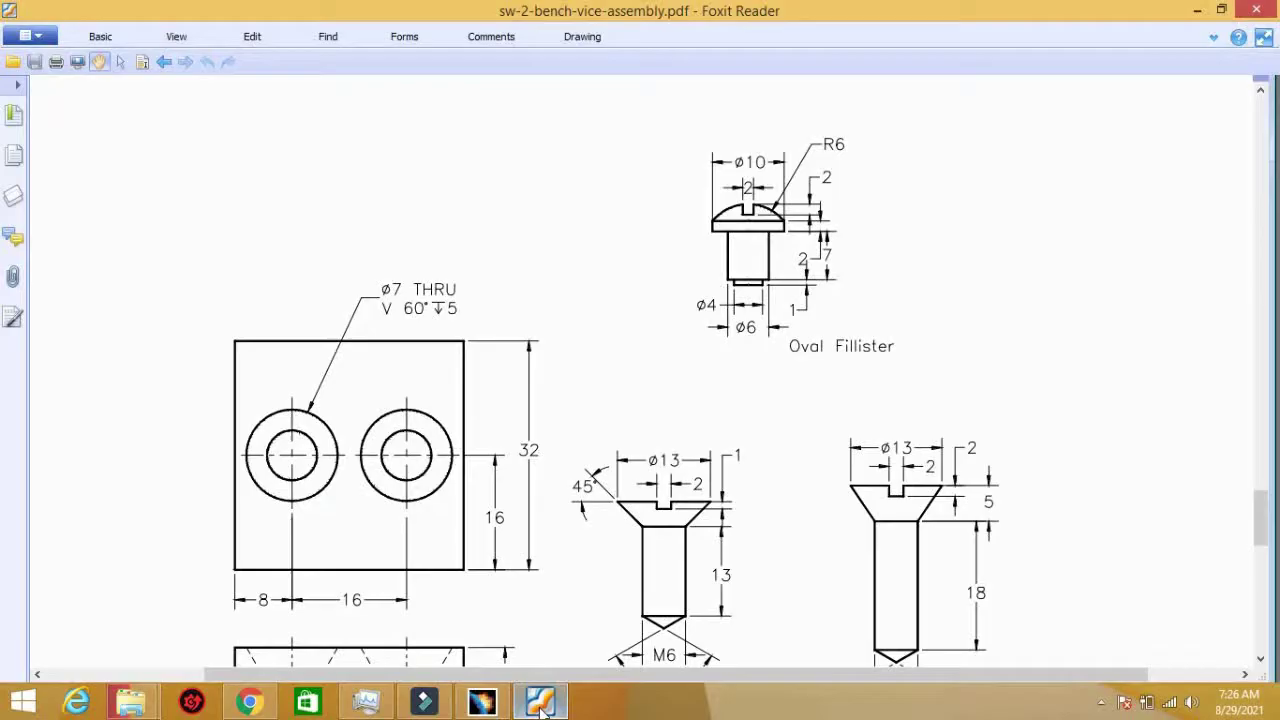
pyautogui.click(540, 707)
pyautogui.click(548, 707)
pyautogui.click(560, 707)
pyautogui.click(541, 707)
pyautogui.click(541, 707)
# Step: Add a 22.911 distance dimension to the vertical line and list all sketch dimensions
pyautogui.keyDown('ctrl'); pyautogui.moveTo(578, 565); pyautogui.dragTo(623, 209, button='middle'); pyautogui.keyUp('ctrl')
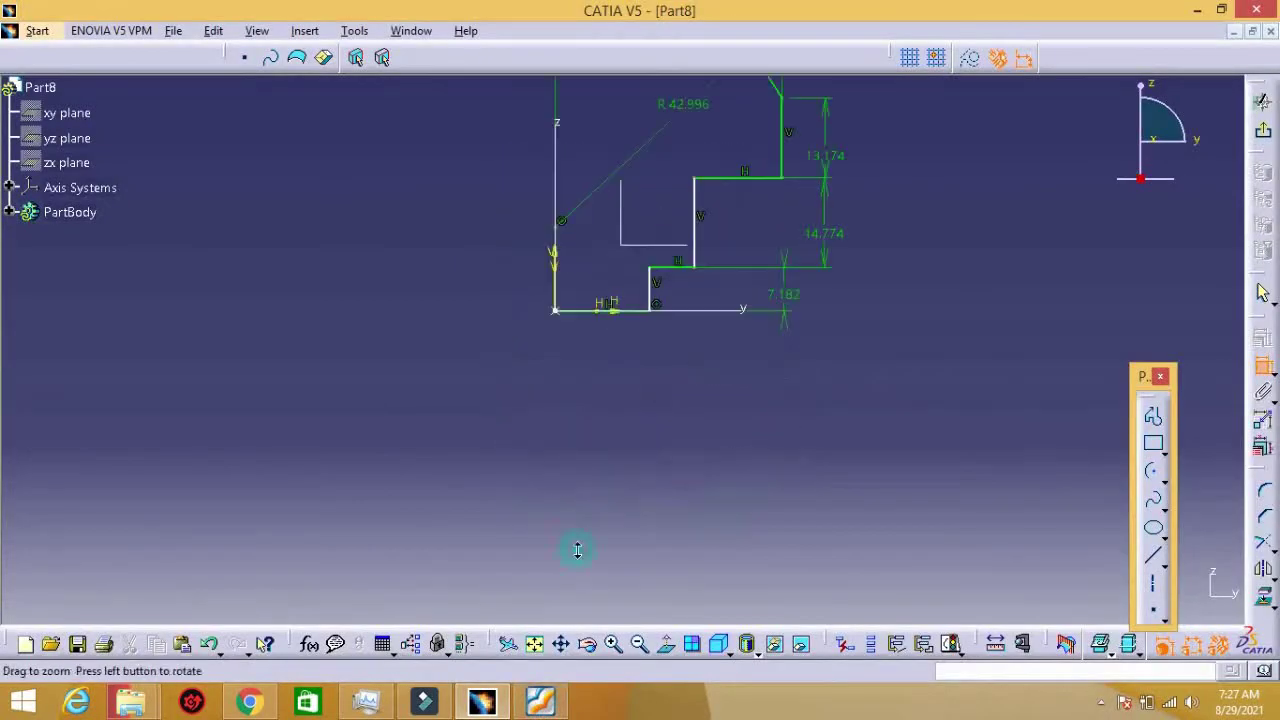
pyautogui.moveTo(615, 318)
pyautogui.keyDown('ctrl'); pyautogui.mouseDown(button='middle')
pyautogui.moveTo(811, 434)
pyautogui.moveTo(831, 420)
pyautogui.mouseUp(button='middle'); pyautogui.keyUp('ctrl')
pyautogui.click(545, 699)
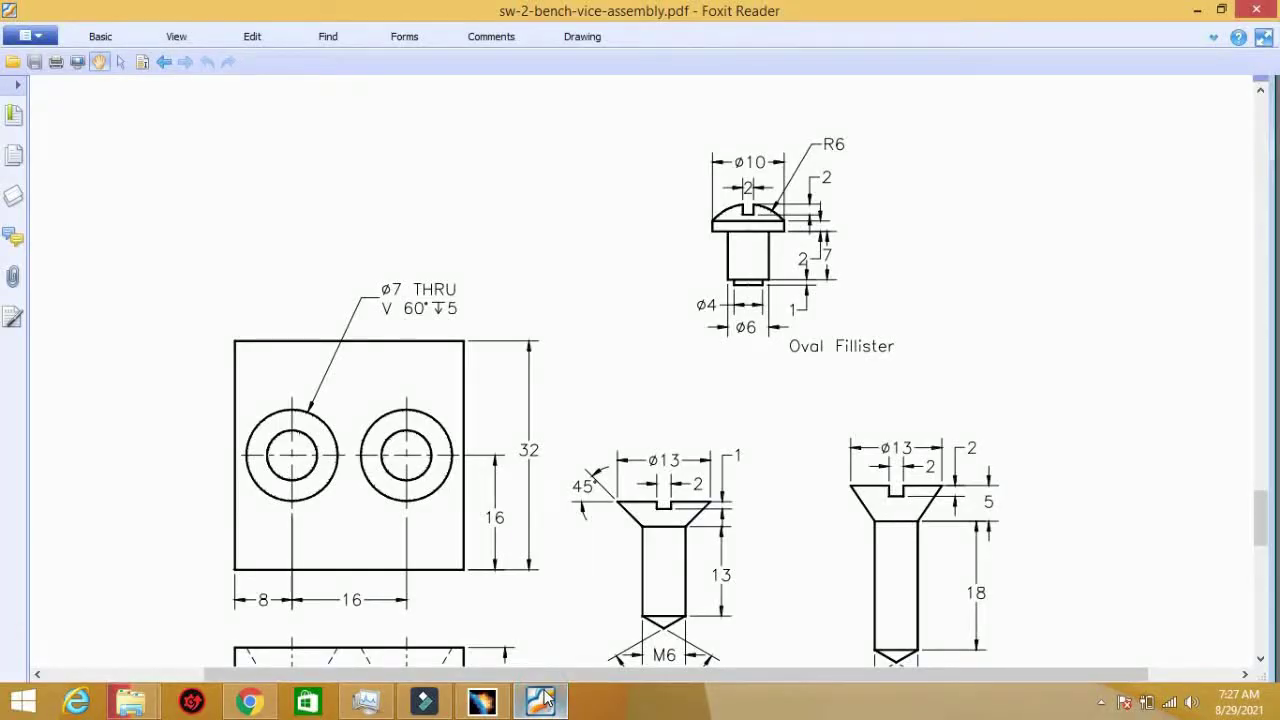
pyautogui.click(541, 699)
pyautogui.click(722, 355)
pyautogui.click(560, 357)
pyautogui.click(491, 337)
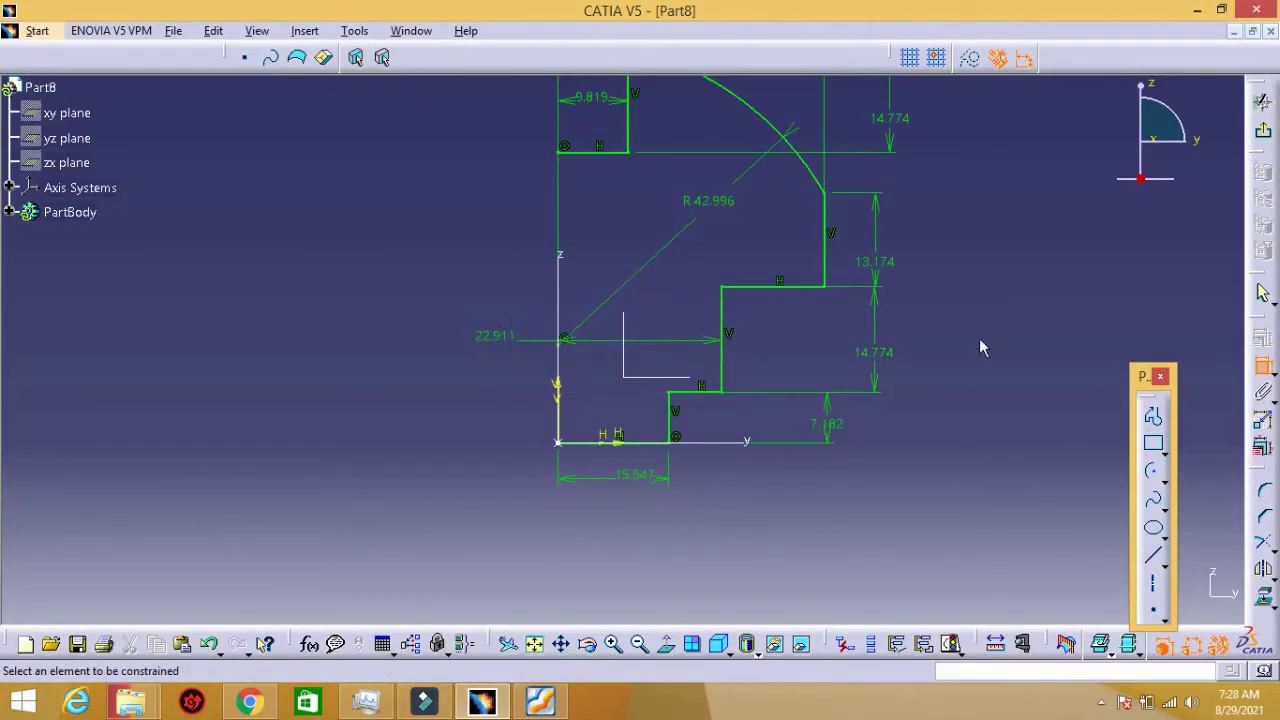
pyautogui.click(1240, 474)
pyautogui.click(541, 699)
pyautogui.click(541, 699)
# Step: Set Offset.22 to 3 mm, Length.20 2 mm, Length.19 7 mm, Length.18 and Length.17 2 mm
pyautogui.doubleClick(985, 508)
pyautogui.write('3')
pyautogui.press('Return')
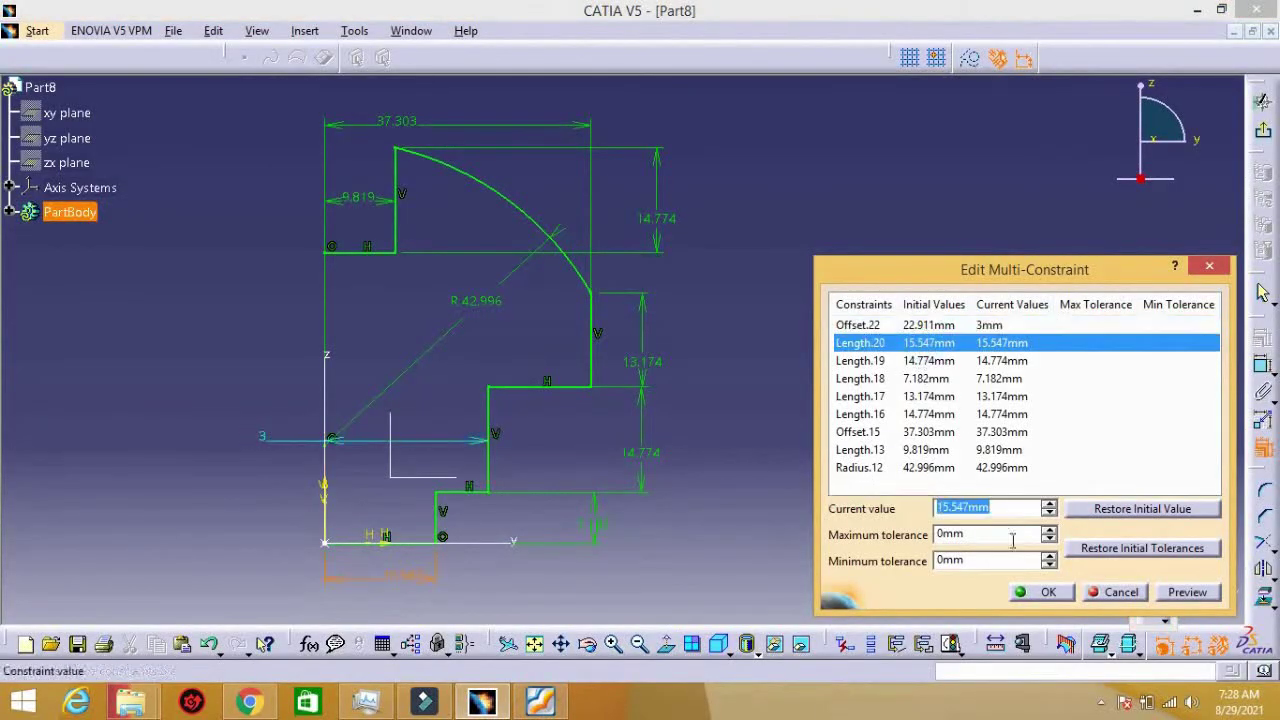
pyautogui.press('Return')
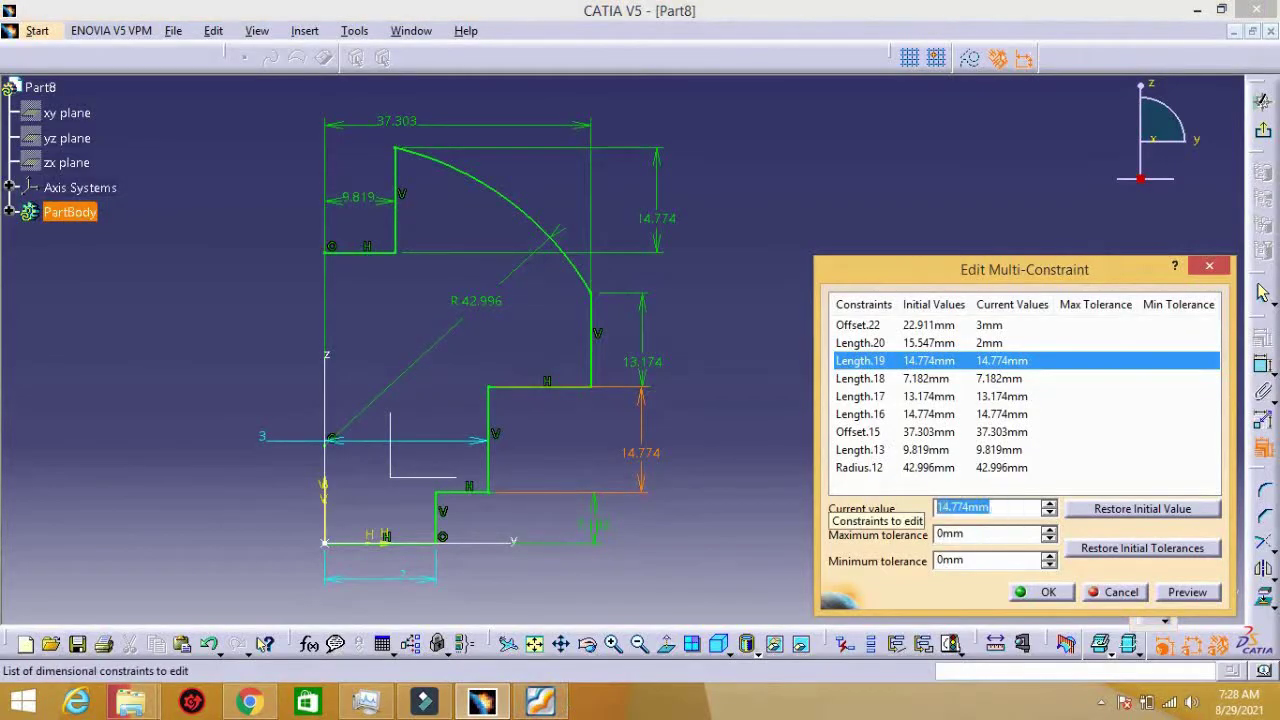
pyautogui.press('Return')
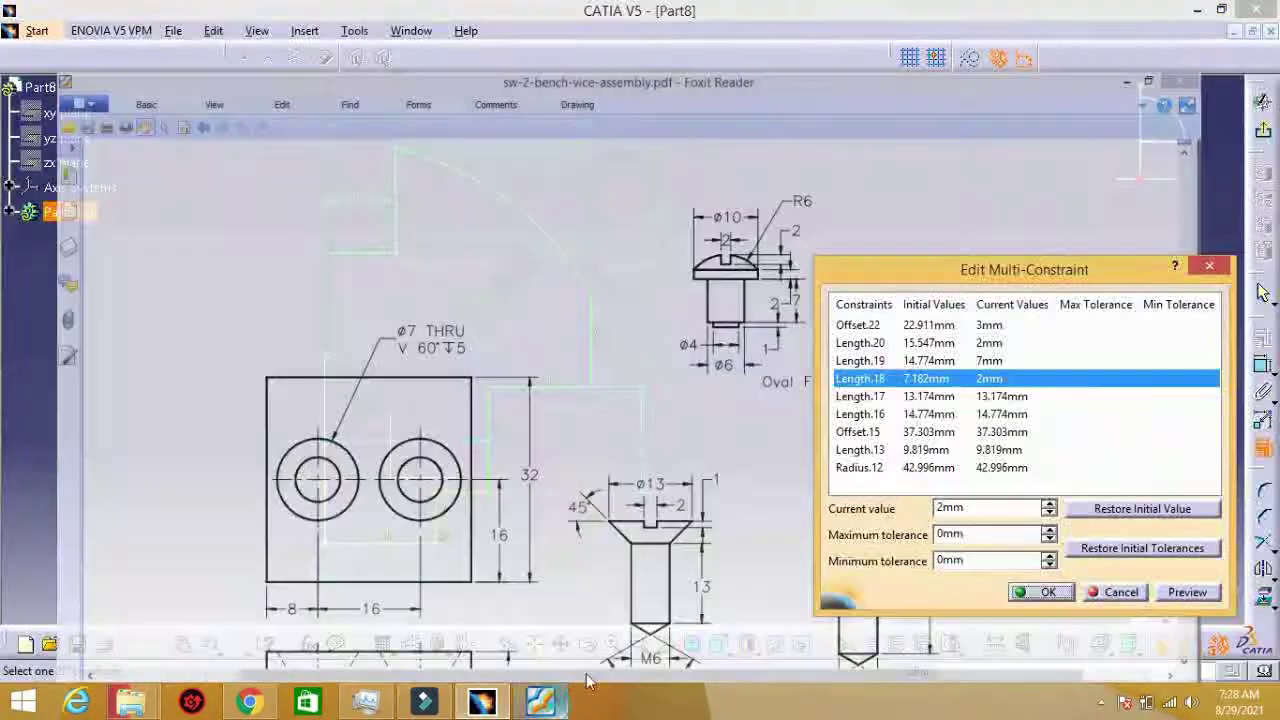
pyautogui.write('2')
pyautogui.click(868, 396)
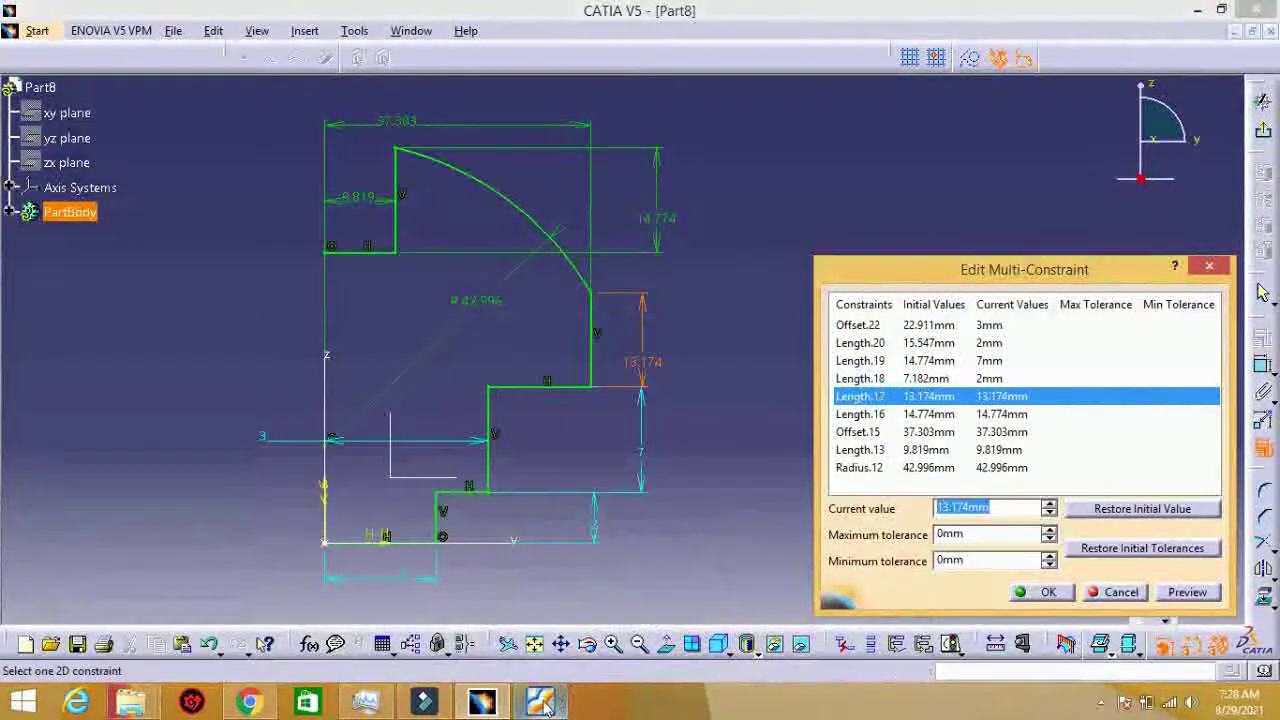
pyautogui.click(541, 705)
pyautogui.click(541, 705)
pyautogui.write('2')
pyautogui.press('Return')
# Step: Set Length.16 to 2 mm, checking the drawing
pyautogui.click(906, 414)
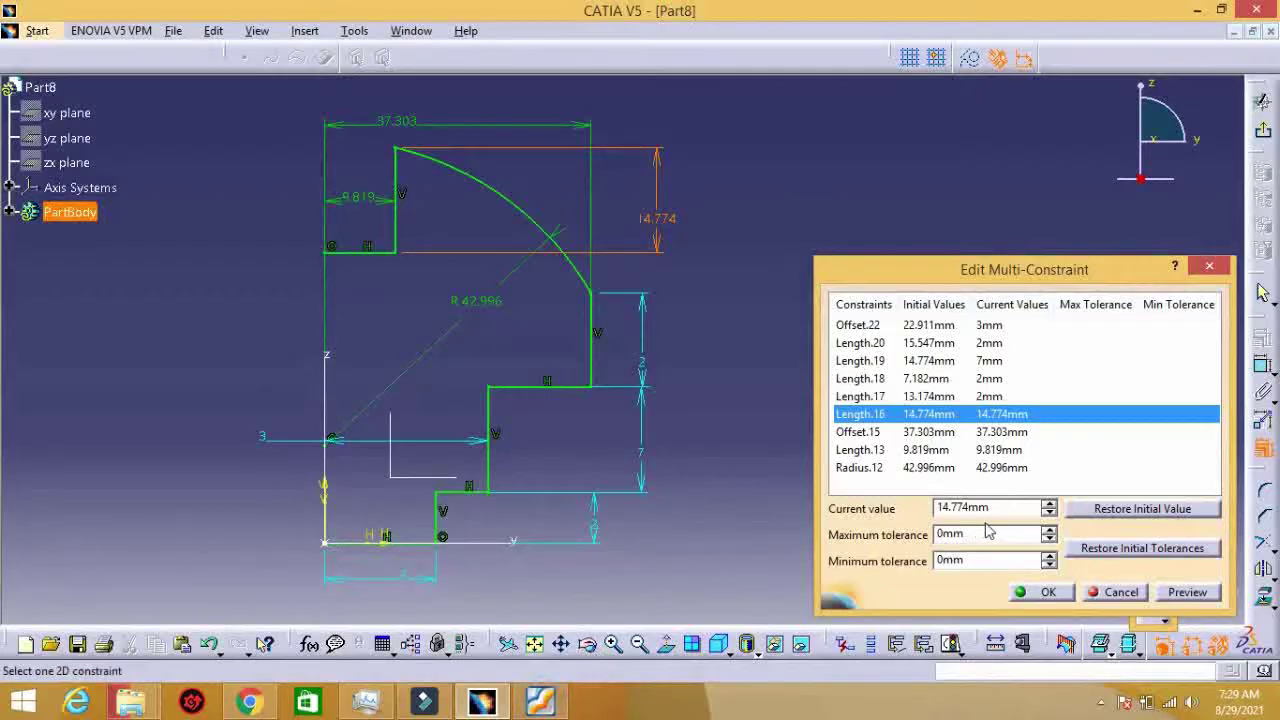
pyautogui.write('2')
pyautogui.click(910, 434)
pyautogui.click(541, 705)
pyautogui.click(541, 705)
# Step: Set Offset.15 to 5 mm, Length.13 to 1 mm and the arc radius to 6 mm, then apply
pyautogui.doubleClick(1008, 507)
pyautogui.write('5')
pyautogui.click(950, 452)
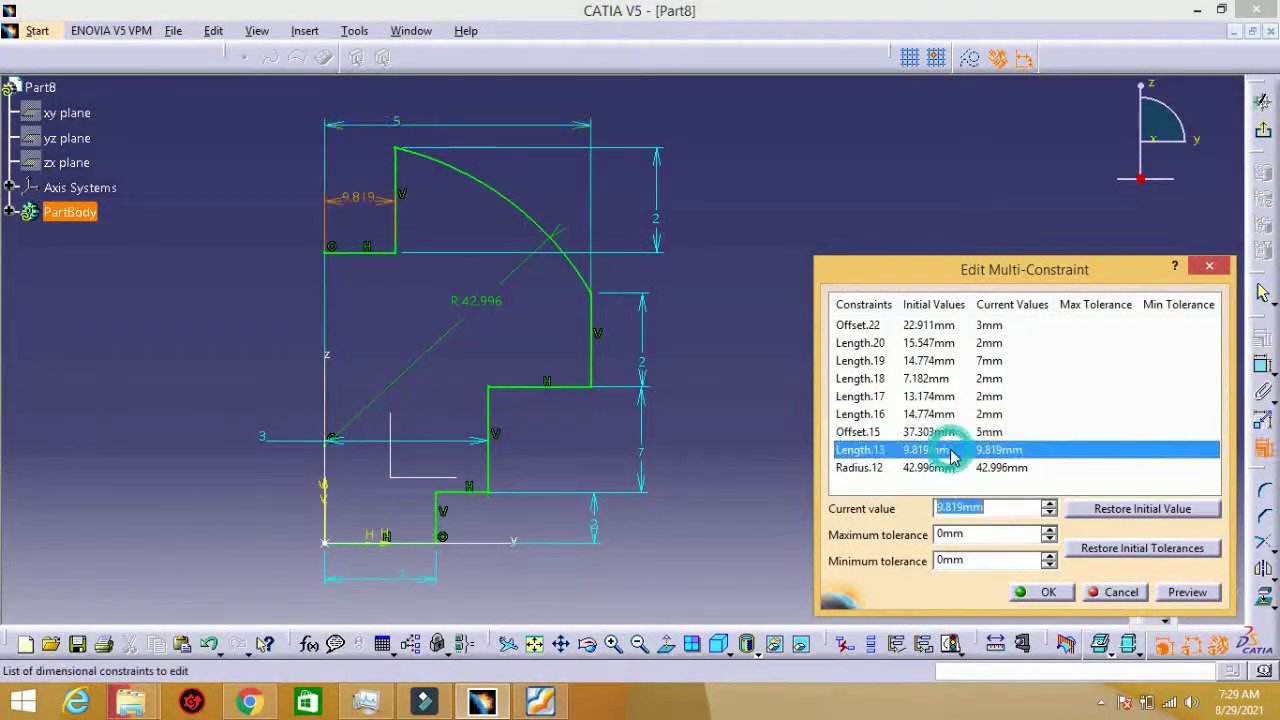
pyautogui.click(860, 467)
pyautogui.write('6')
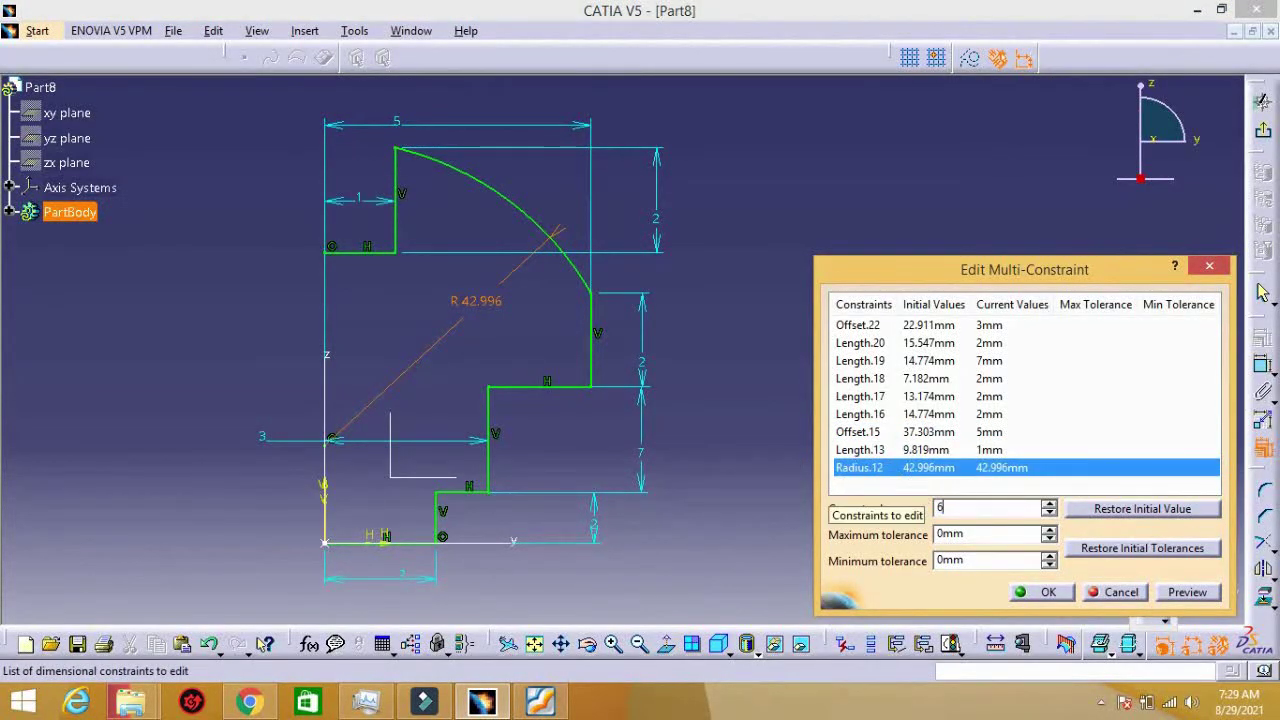
pyautogui.press('Return')
pyautogui.click(535, 705)
pyautogui.click(535, 705)
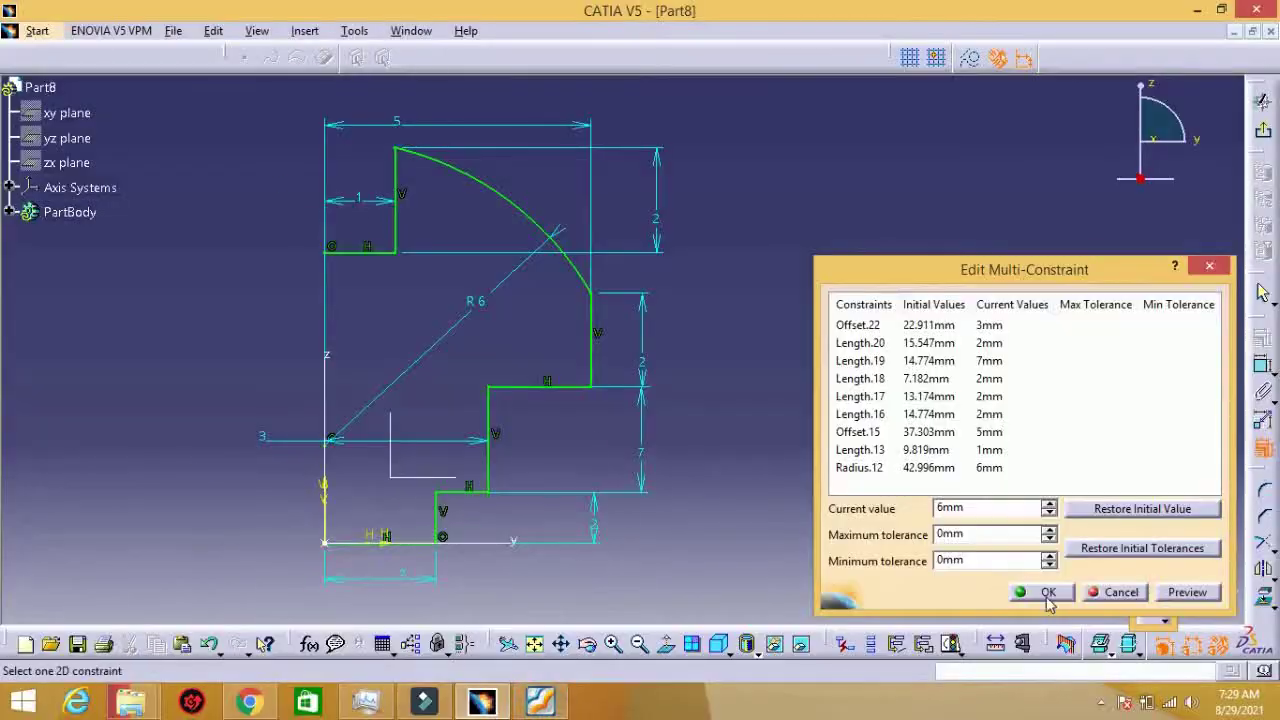
pyautogui.click(1044, 592)
# Step: Leave the sketcher and revolve the sketch into a shaft about the Z axis
pyautogui.moveTo(296, 393)
pyautogui.mouseDown(button='middle')
pyautogui.moveTo(571, 337)
pyautogui.moveTo(694, 220)
pyautogui.moveTo(938, 490)
pyautogui.mouseUp(button='middle')
pyautogui.moveTo(472, 445); pyautogui.dragTo(766, 223, button='middle')
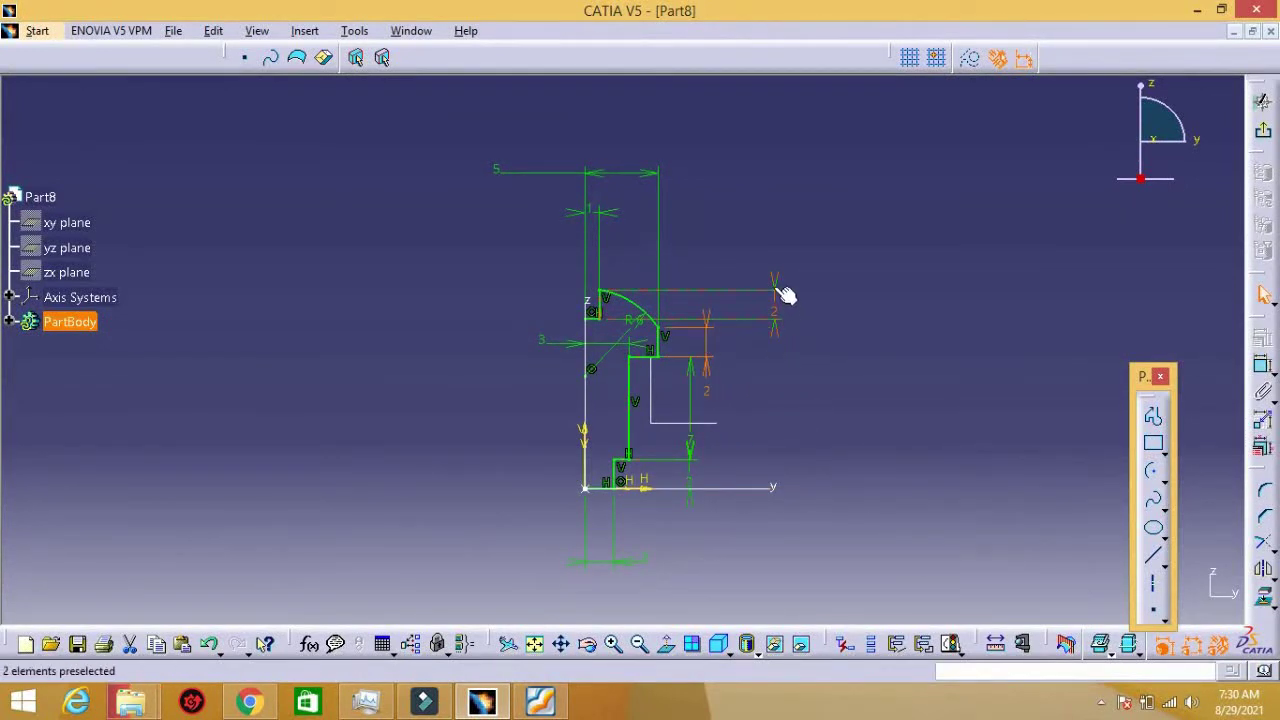
pyautogui.click(1263, 130)
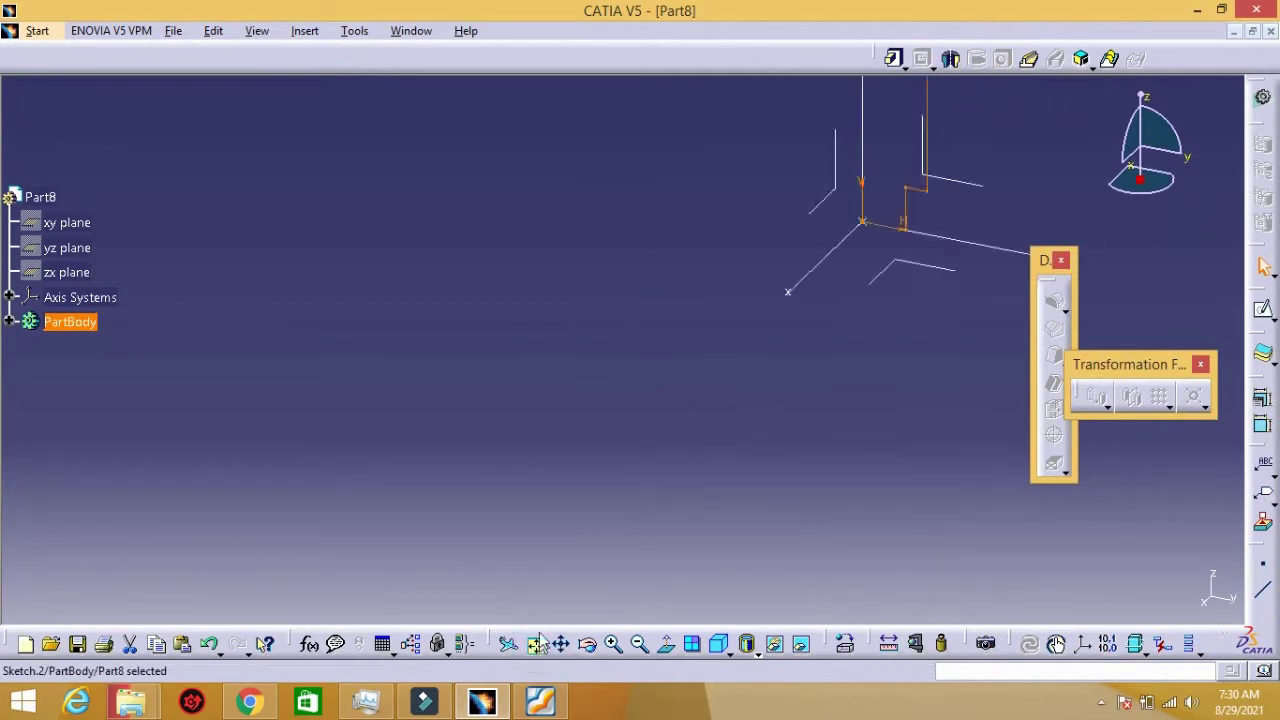
pyautogui.click(950, 58)
pyautogui.click(540, 403)
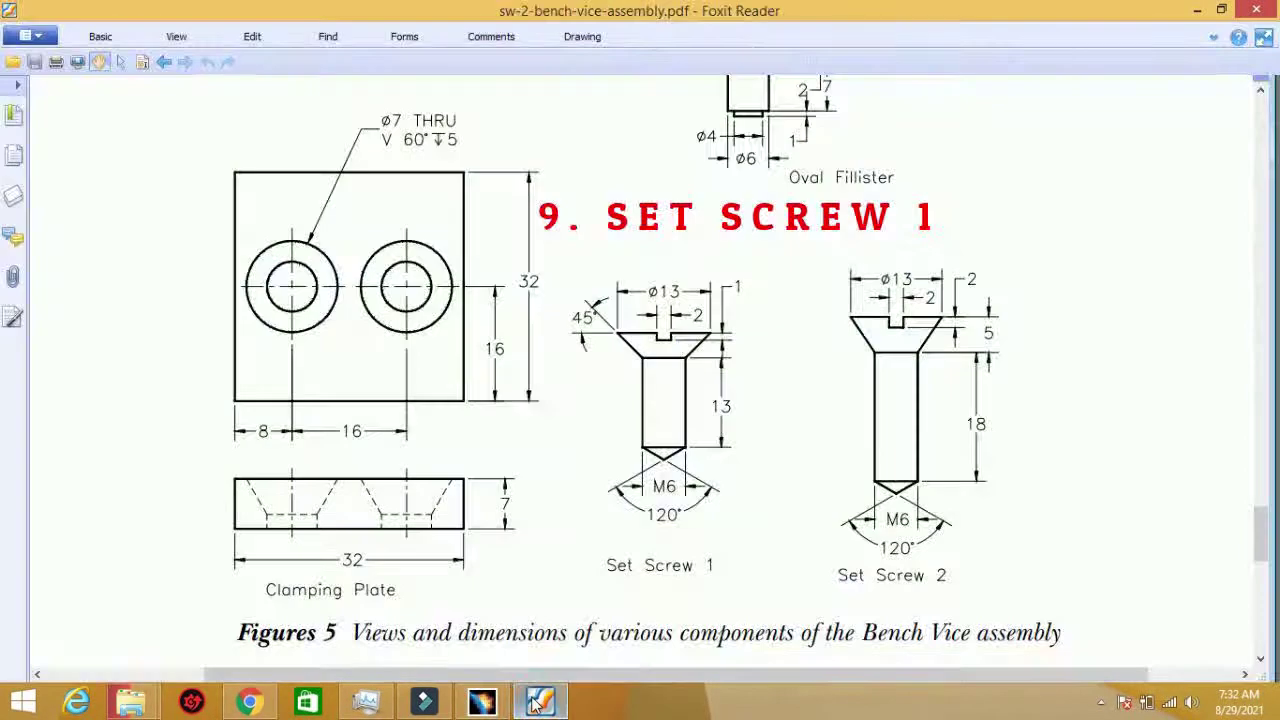
# Step: Finish Part9's stepped outline with a slanted edge, closing it back at the origin
pyautogui.click(537, 703)
pyautogui.click(698, 245)
pyautogui.click(698, 322)
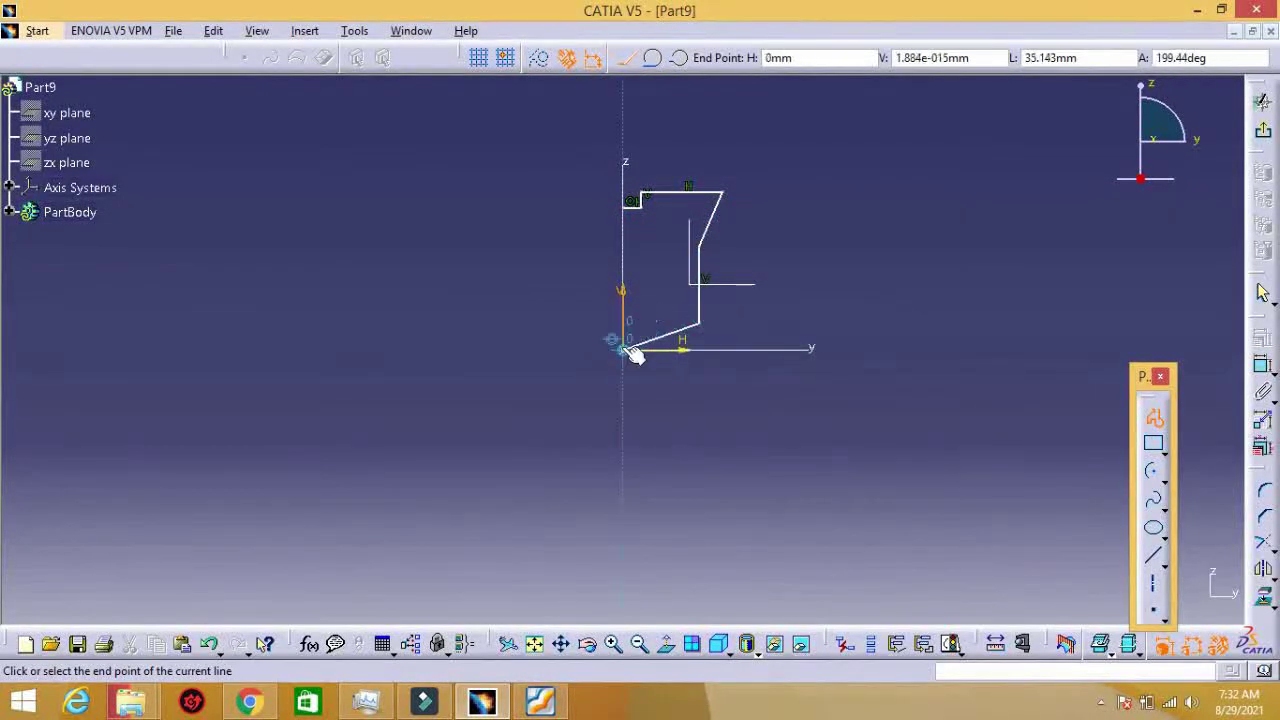
pyautogui.click(626, 349)
pyautogui.click(547, 704)
pyautogui.click(547, 704)
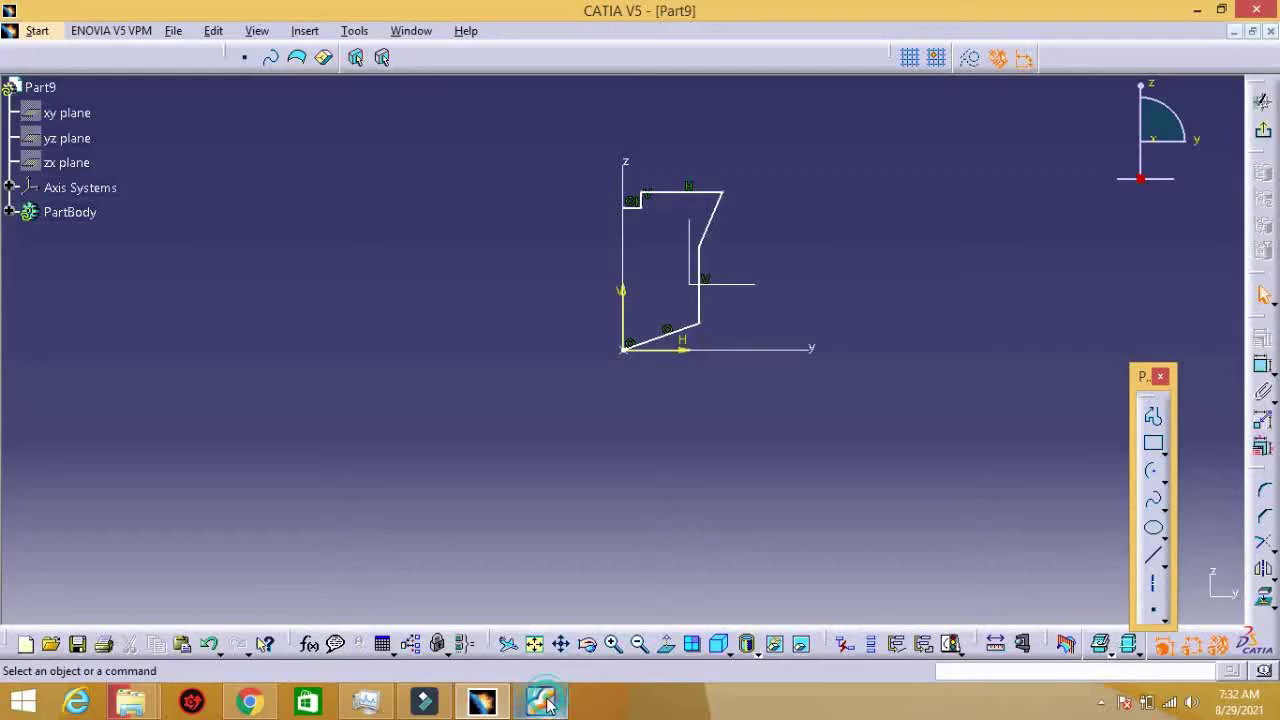
# Step: Dimension the slanted edge's taper angle against the vertical axis and the vertical line's length
pyautogui.click(1262, 364)
pyautogui.click(666, 343)
pyautogui.click(628, 305)
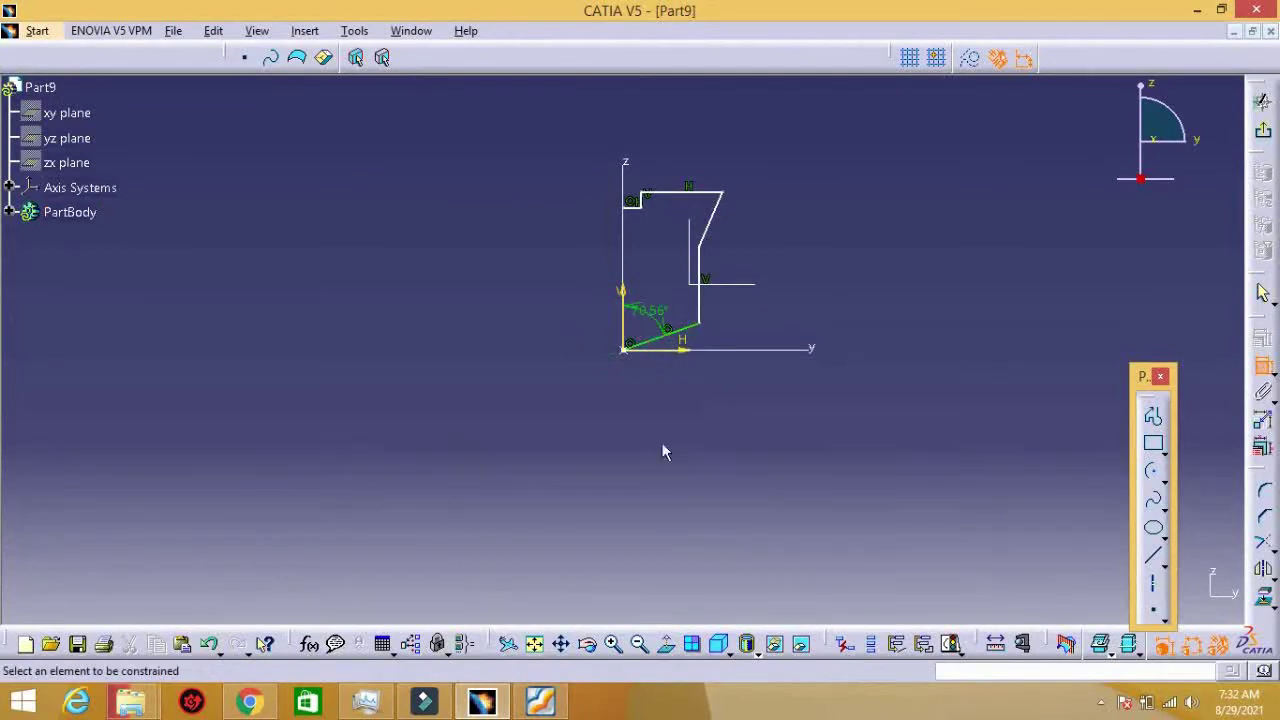
pyautogui.click(541, 705)
pyautogui.click(545, 705)
pyautogui.click(700, 330)
pyautogui.click(541, 705)
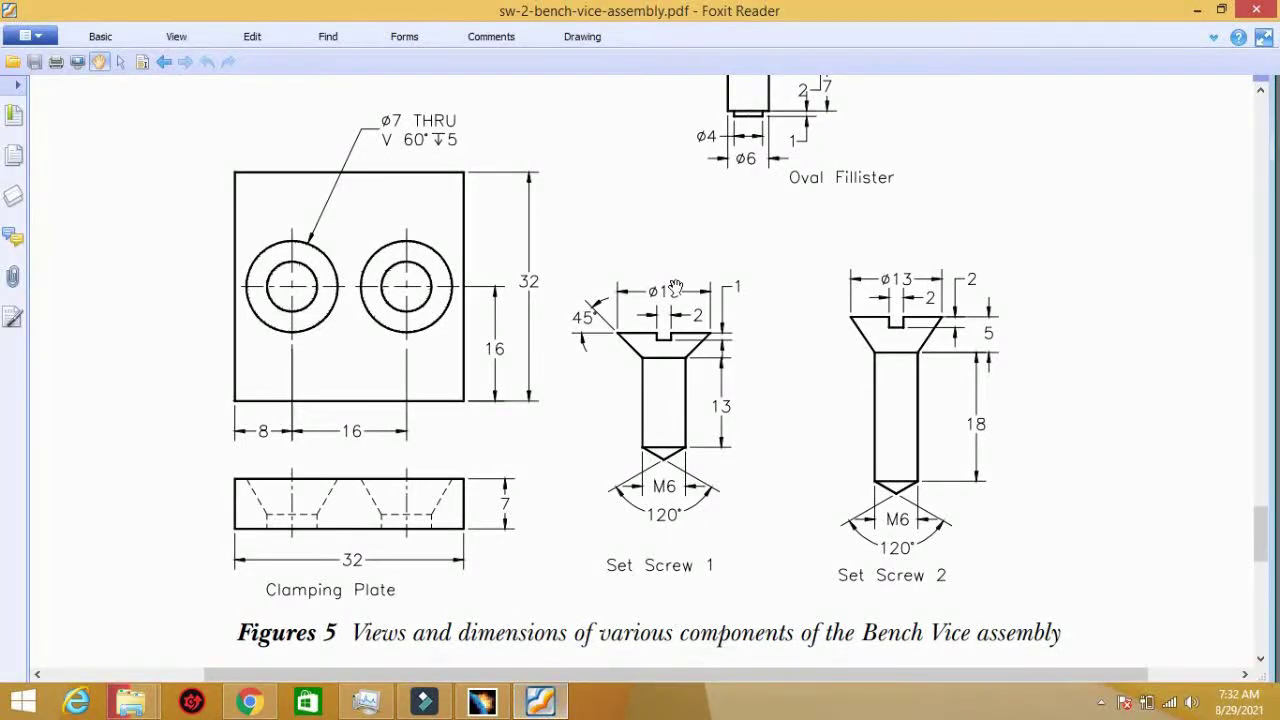
pyautogui.keyDown('ctrl'); pyautogui.scroll(2, 599, 262); pyautogui.keyUp('ctrl')
pyautogui.scroll(-2, 814, 400)
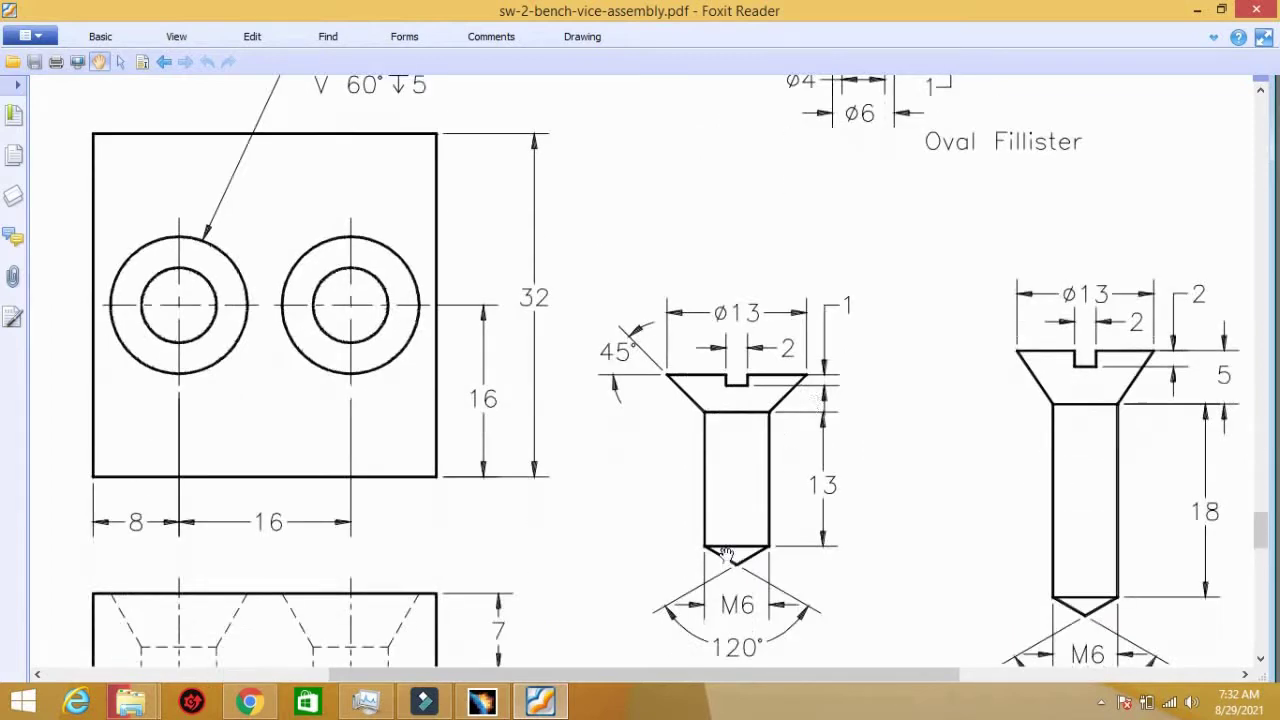
# Step: After checking the reference drawing, dimension the right vertical line (33.652) and the top line
pyautogui.hotkey('alt', 'Tab')
pyautogui.hotkey('alt', 'Tab')
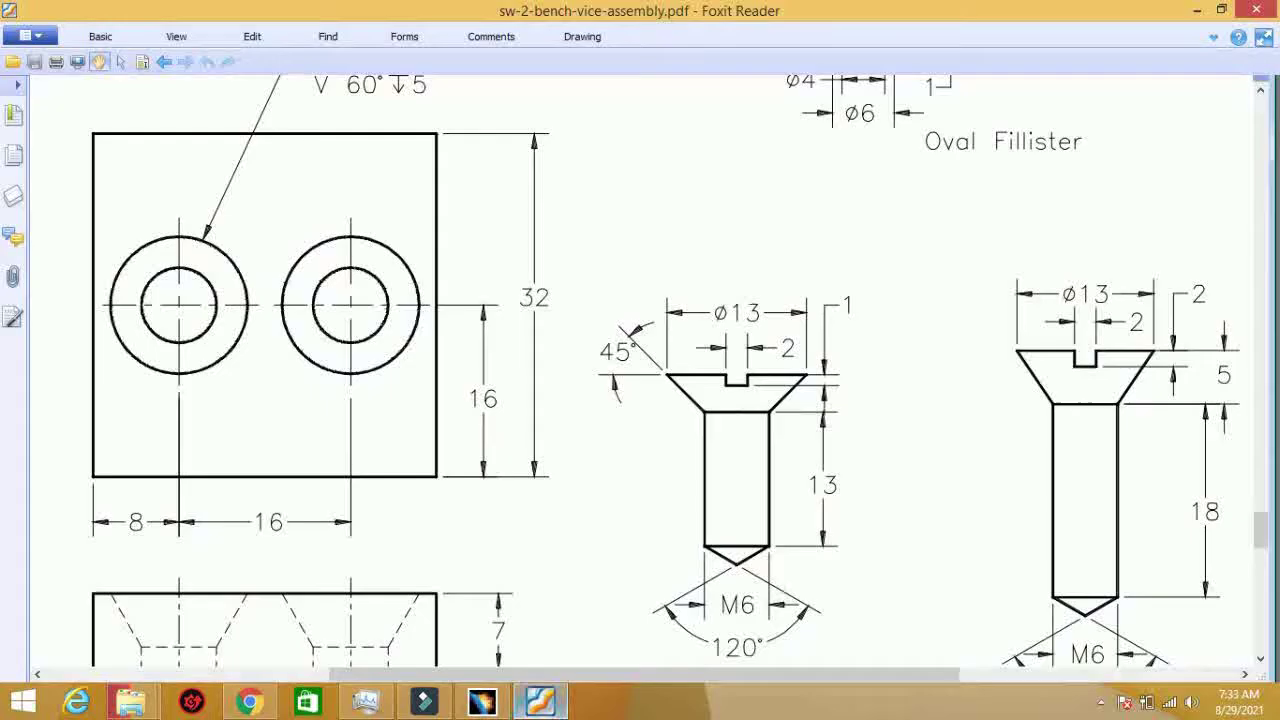
pyautogui.hotkey('alt', 'Tab')
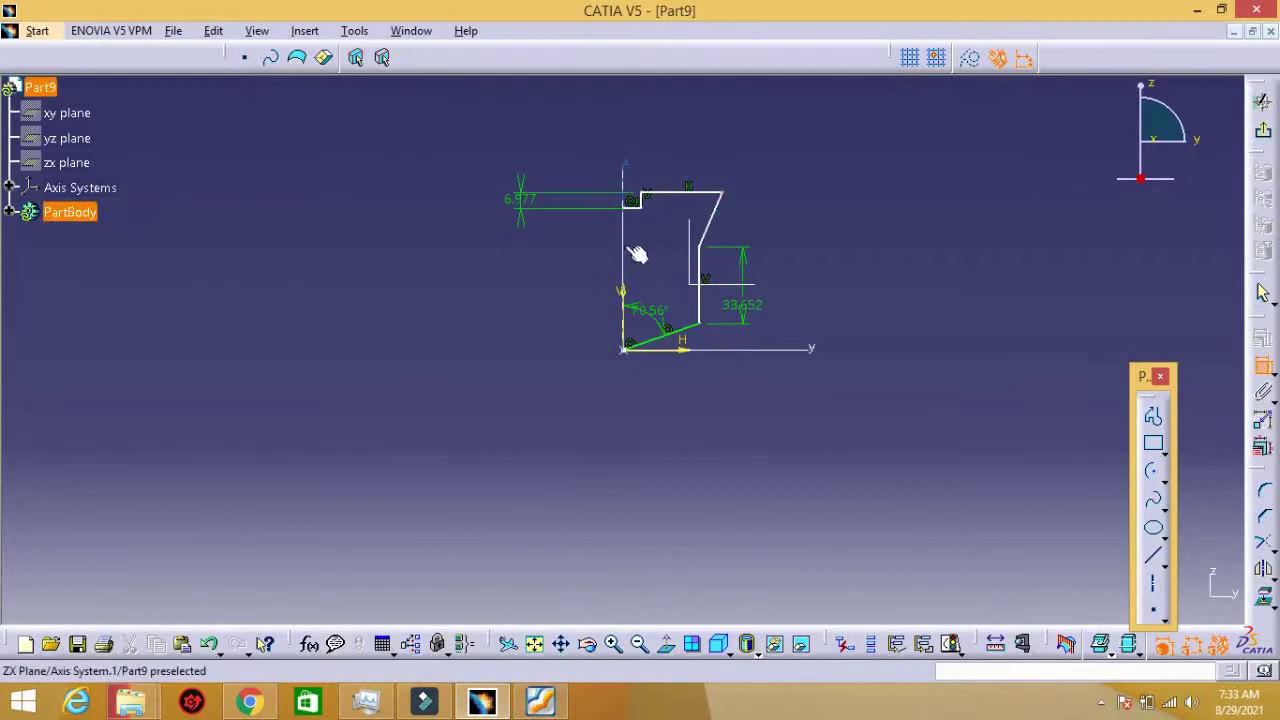
pyautogui.click(542, 702)
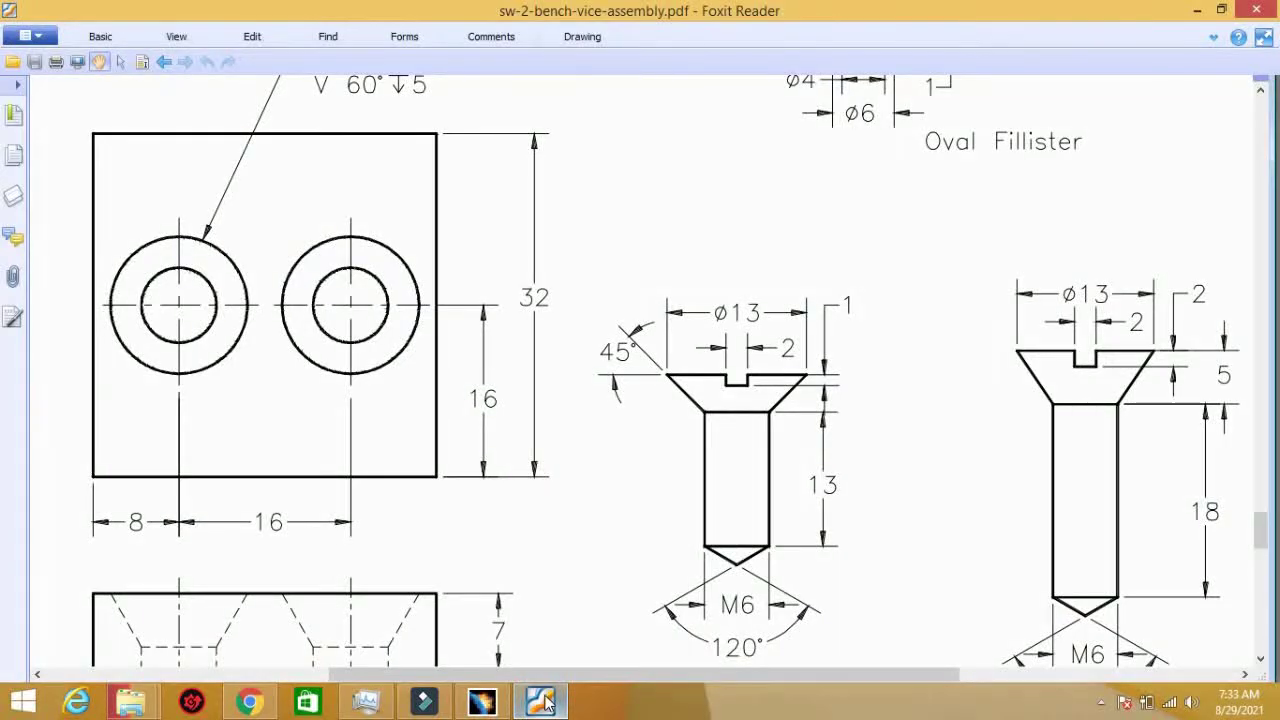
pyautogui.click(540, 703)
pyautogui.press('Escape')
pyautogui.hotkey('alt', 'Tab')
pyautogui.hotkey('alt', 'Tab')
pyautogui.click(1263, 365)
pyautogui.click(828, 252)
pyautogui.click(1263, 365)
pyautogui.click(708, 192)
pyautogui.click(685, 208)
# Step: Raise the right vertical line to reshape the profile and add a horizontal dimension below it
pyautogui.moveTo(684, 285); pyautogui.dragTo(680, 188)
pyautogui.click(533, 705)
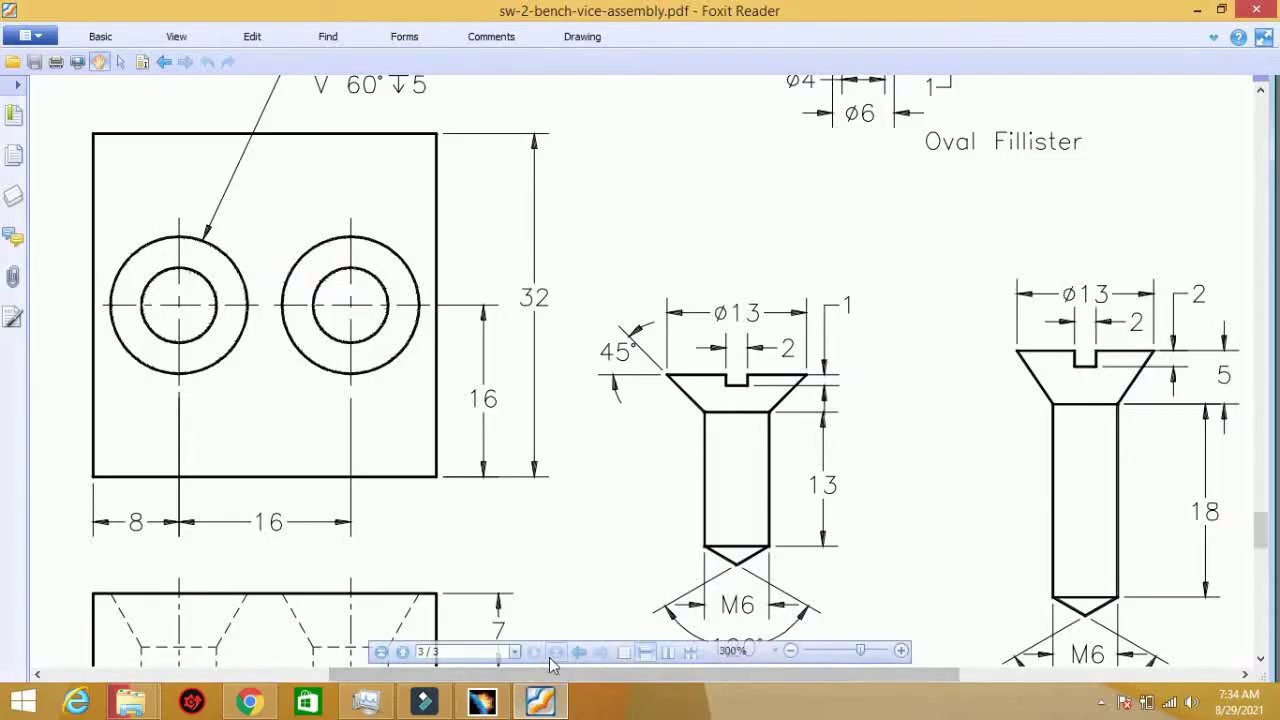
pyautogui.click(540, 702)
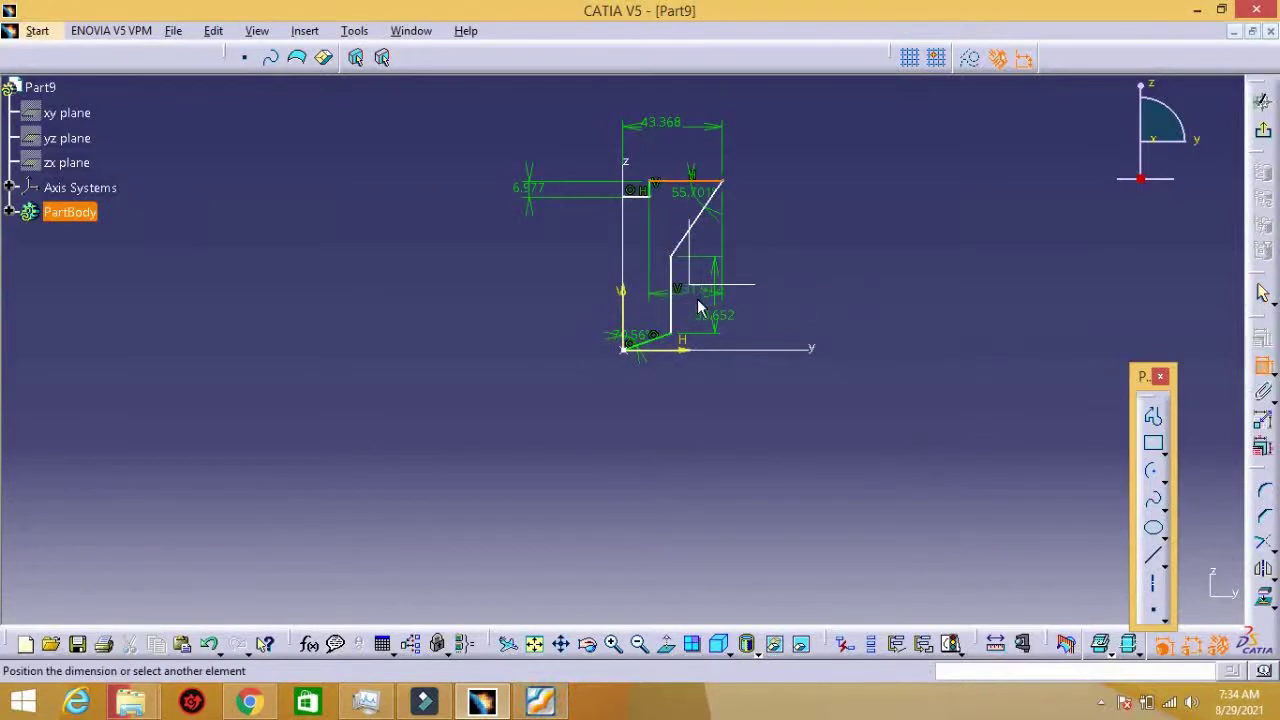
pyautogui.click(1262, 365)
pyautogui.click(670, 295)
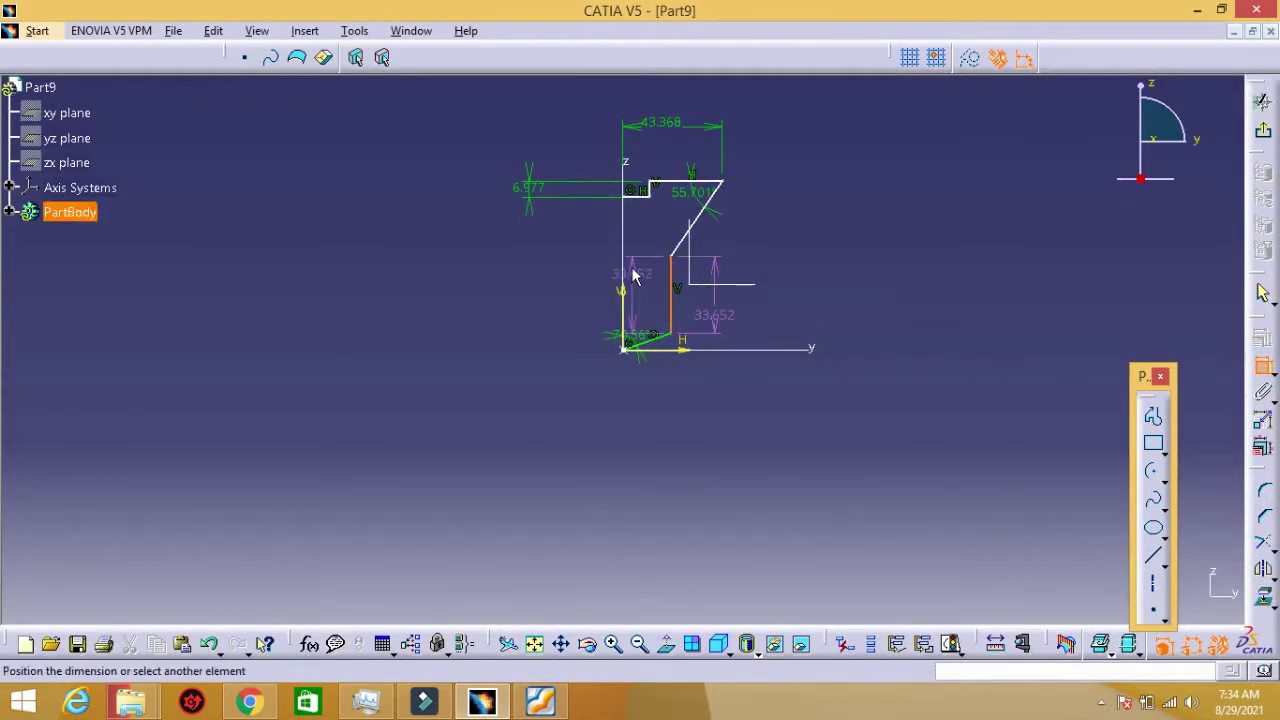
pyautogui.click(655, 430)
pyautogui.moveTo(1017, 304); pyautogui.dragTo(623, 349, button='middle')
pyautogui.click(256, 237)
pyautogui.moveTo(540, 703)
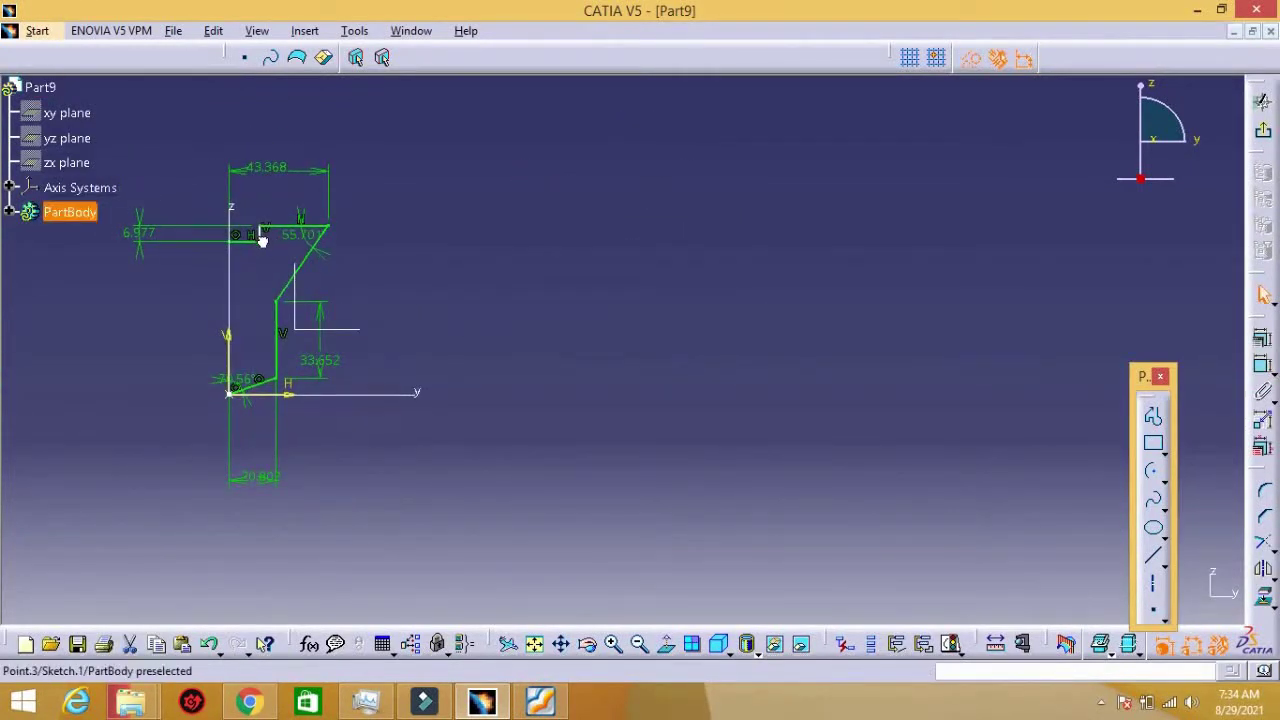
pyautogui.click(522, 712)
pyautogui.click(522, 712)
# Step: Dimension the inner vertical line's 2.266 horizontal offset from the Z axis
pyautogui.click(1262, 369)
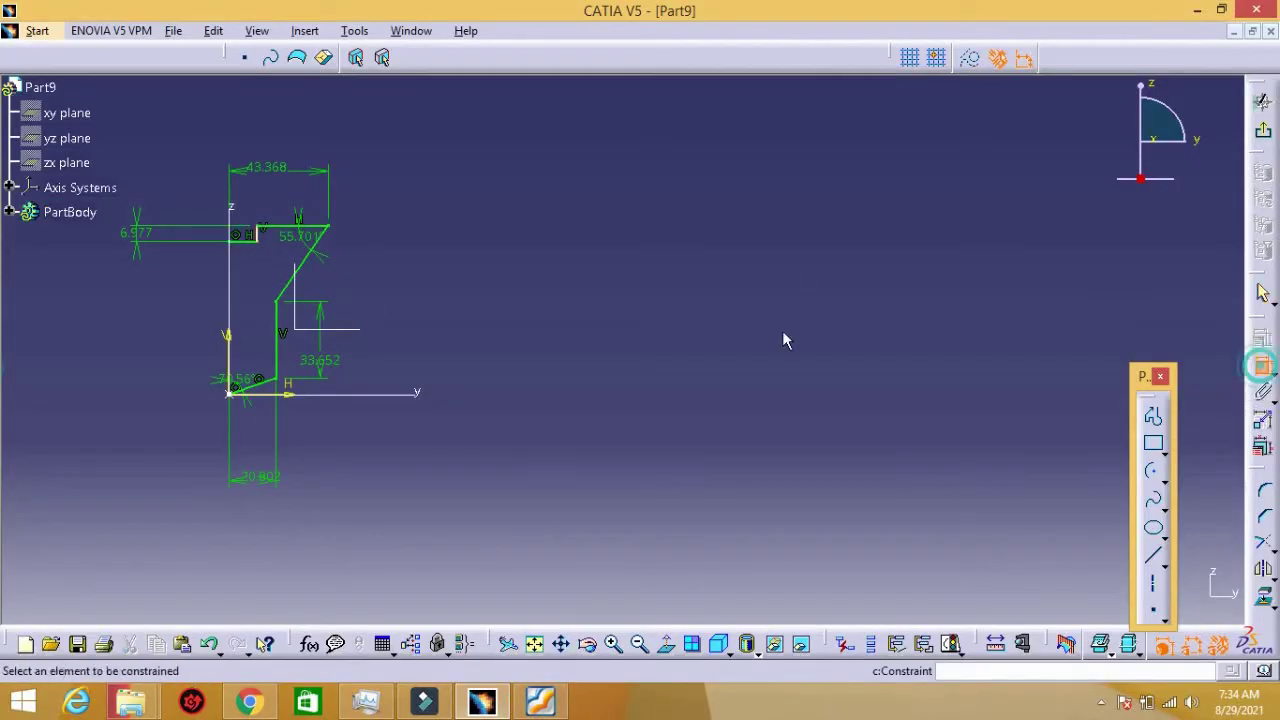
pyautogui.click(254, 238)
pyautogui.press('Escape')
pyautogui.moveTo(238, 280)
pyautogui.mouseDown(button='middle')
pyautogui.moveTo(716, 350)
pyautogui.moveTo(993, 503)
pyautogui.mouseUp(button='middle')
pyautogui.click(1262, 365)
pyautogui.click(777, 300)
pyautogui.click(741, 345)
pyautogui.click(754, 354)
# Step: In Edit Multi-Constraint, set Length.17 to 1 mm, Offset.16 to 3 mm and Angle.14 to 45°
pyautogui.moveTo(1237, 399); pyautogui.dragTo(780, 364, button='middle')
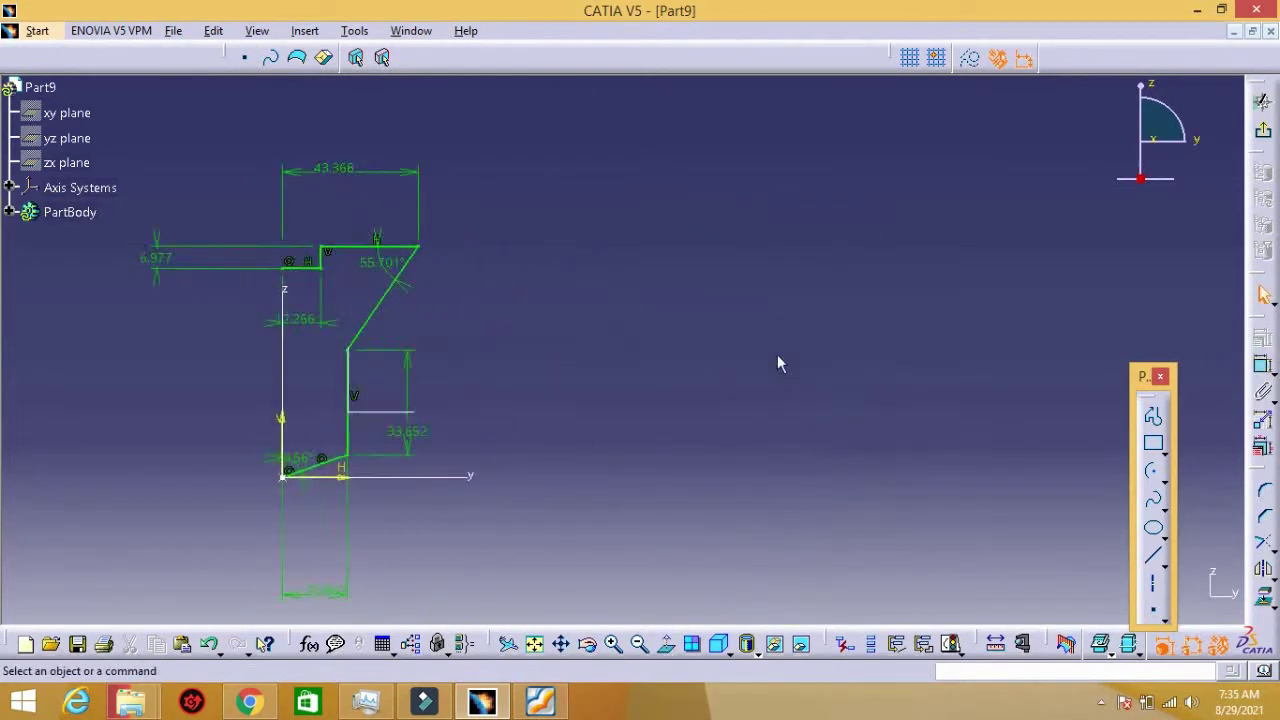
pyautogui.click(1262, 450)
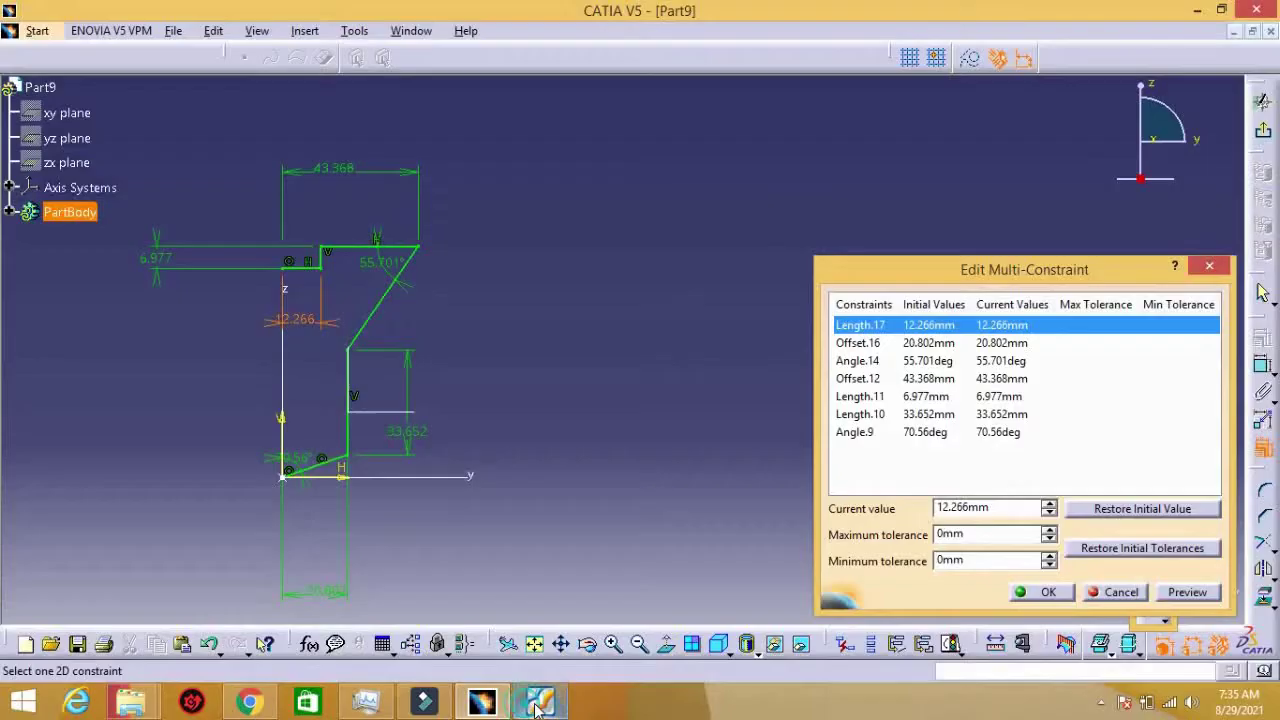
pyautogui.write('1')
pyautogui.press('Return')
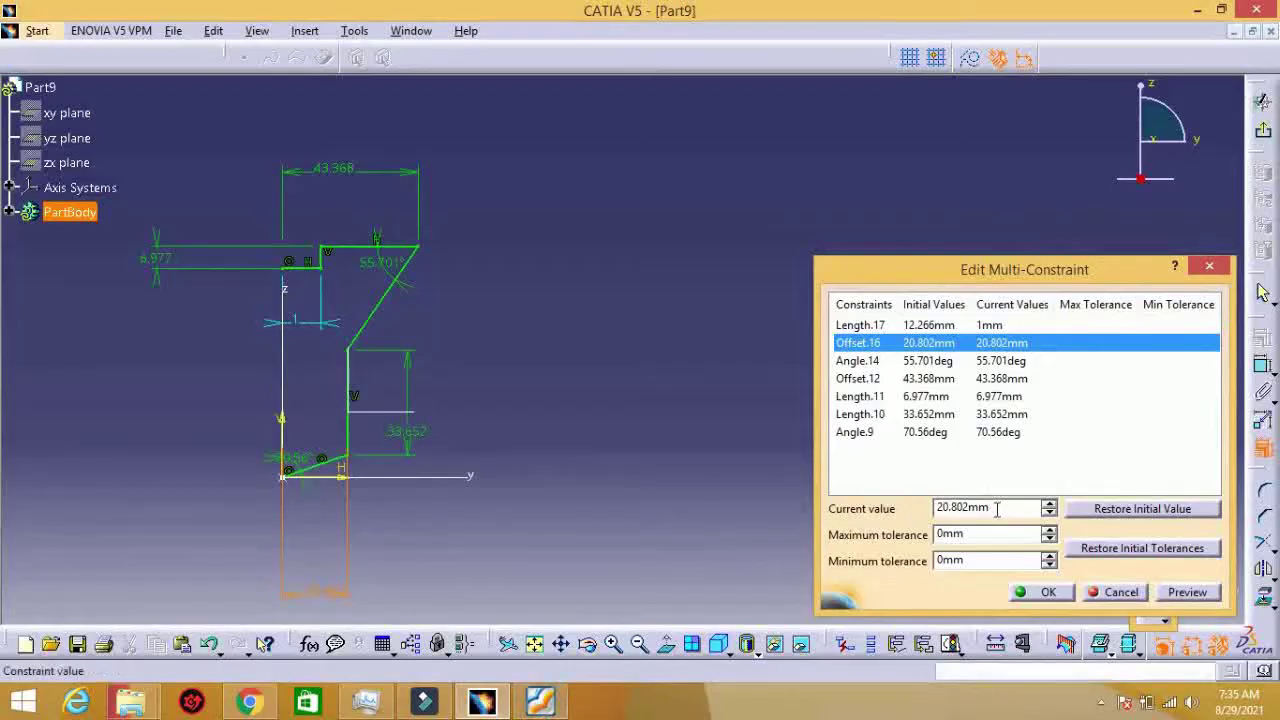
pyautogui.doubleClick(996, 508)
pyautogui.write('3')
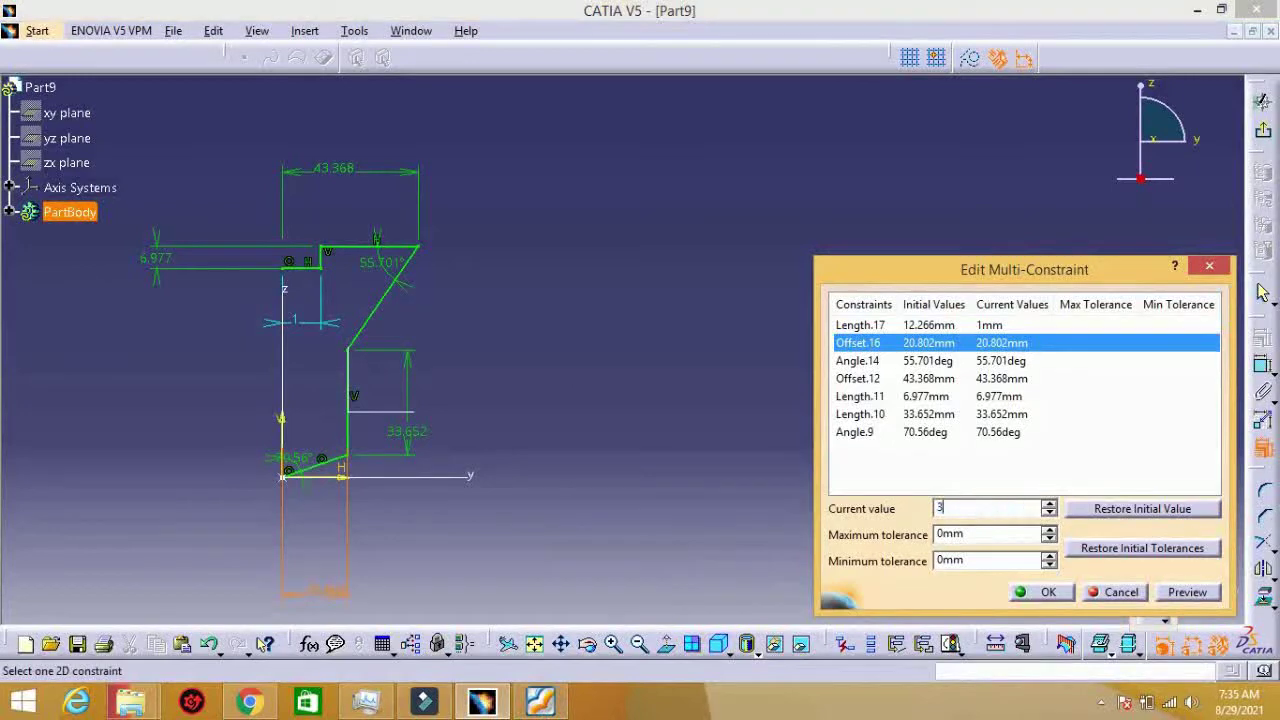
pyautogui.click(918, 366)
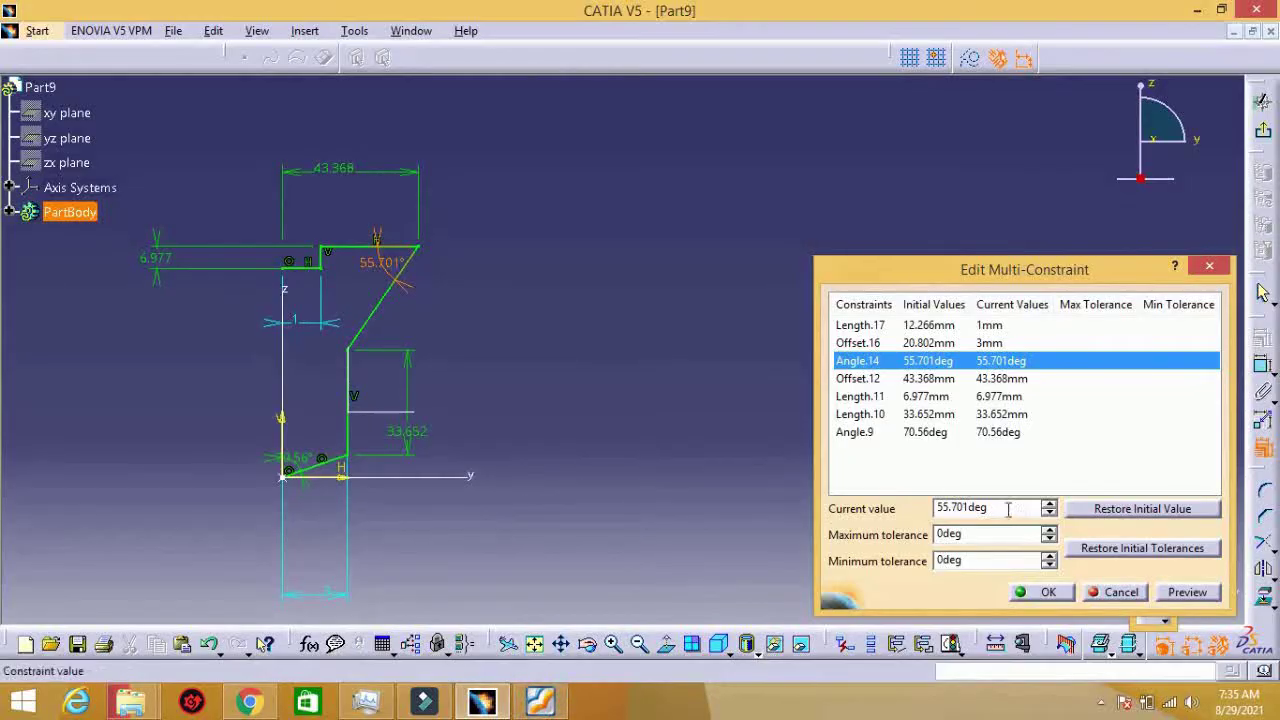
pyautogui.write('454')
pyautogui.press('Return')
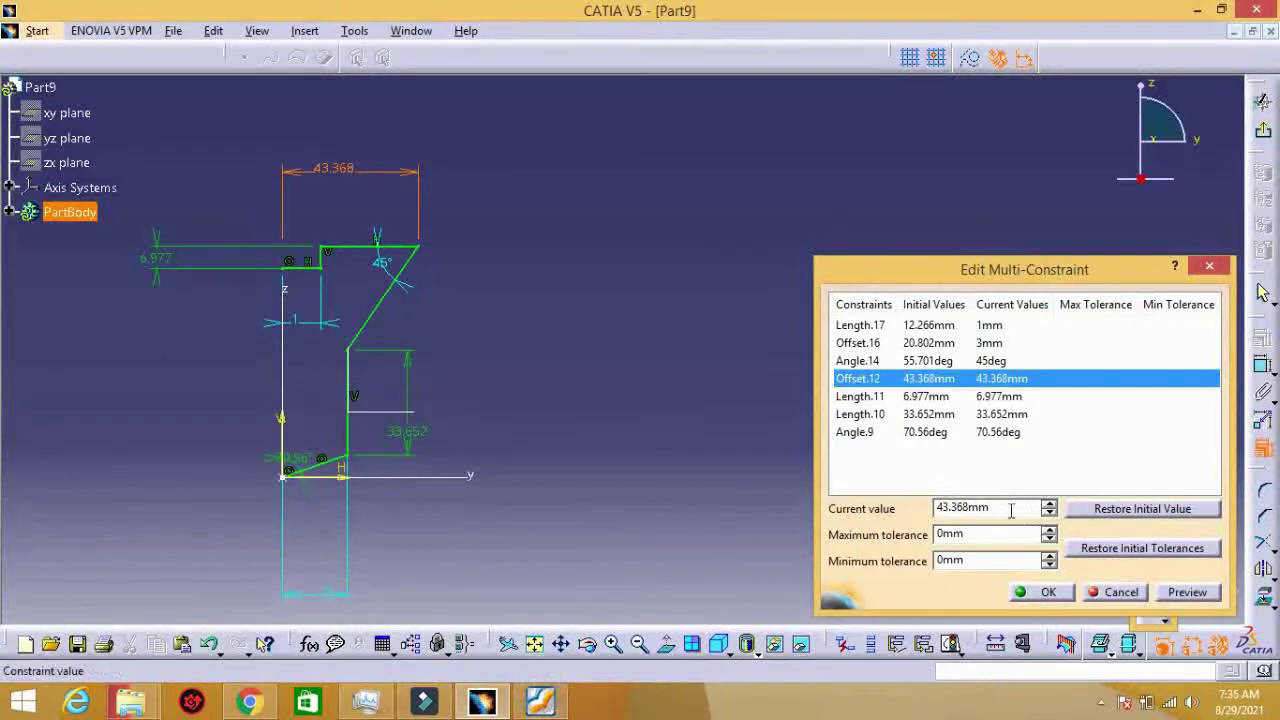
# Step: Set Offset.12 to 6.5 mm, Length.11 to 1 mm, Length.10 to 13 mm, Angle.9 to 60°, and apply
pyautogui.doubleClick(1011, 510)
pyautogui.write('6.977mm')
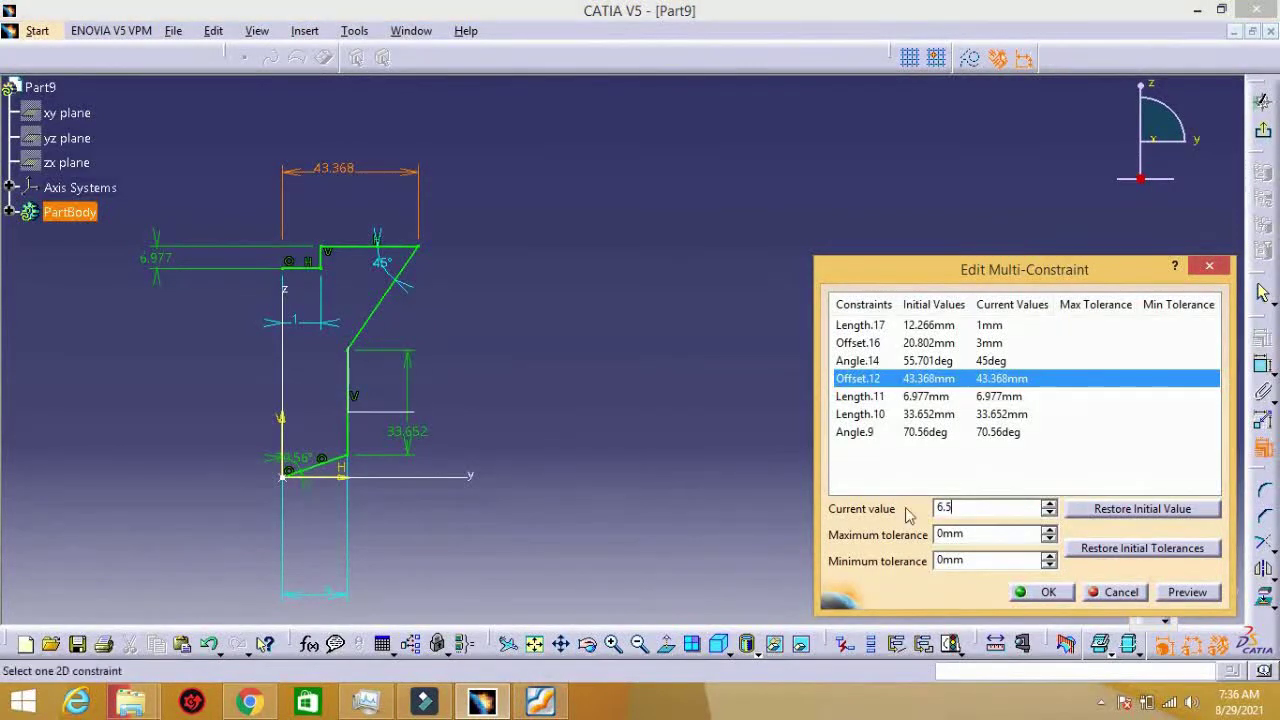
pyautogui.click(905, 398)
pyautogui.click(545, 702)
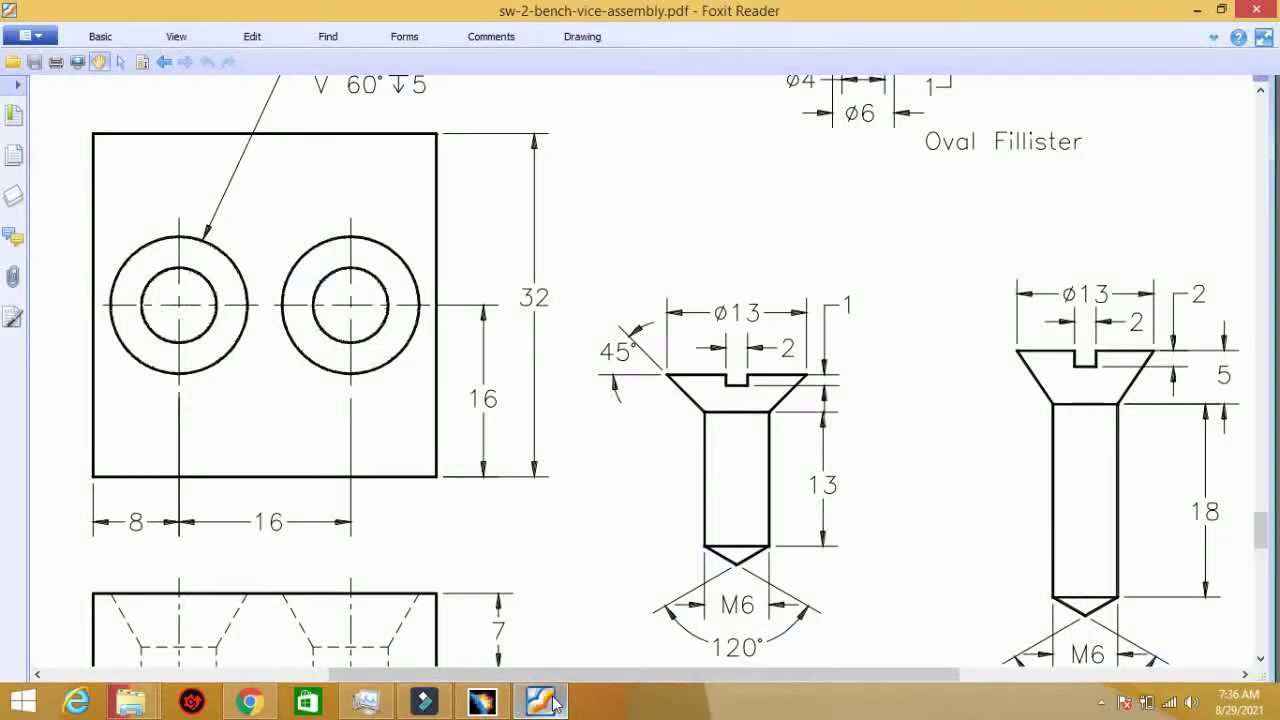
pyautogui.click(553, 703)
pyautogui.write('13')
pyautogui.click(858, 416)
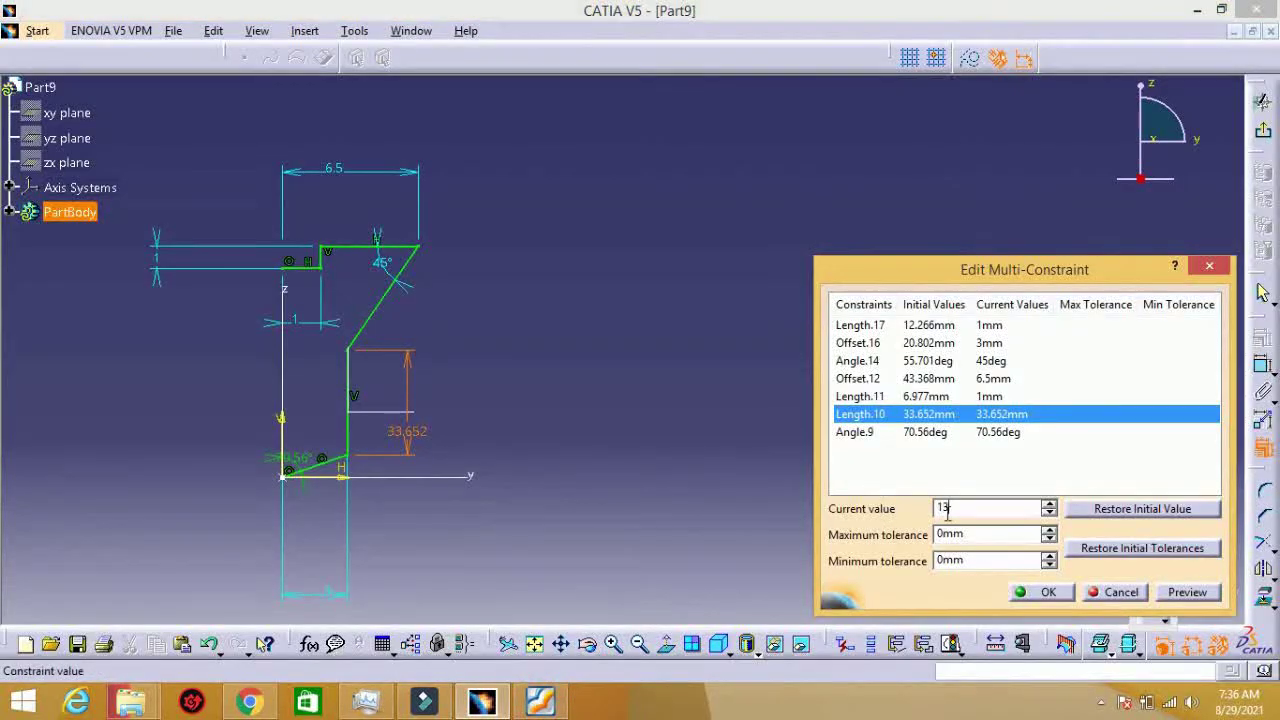
pyautogui.click(854, 432)
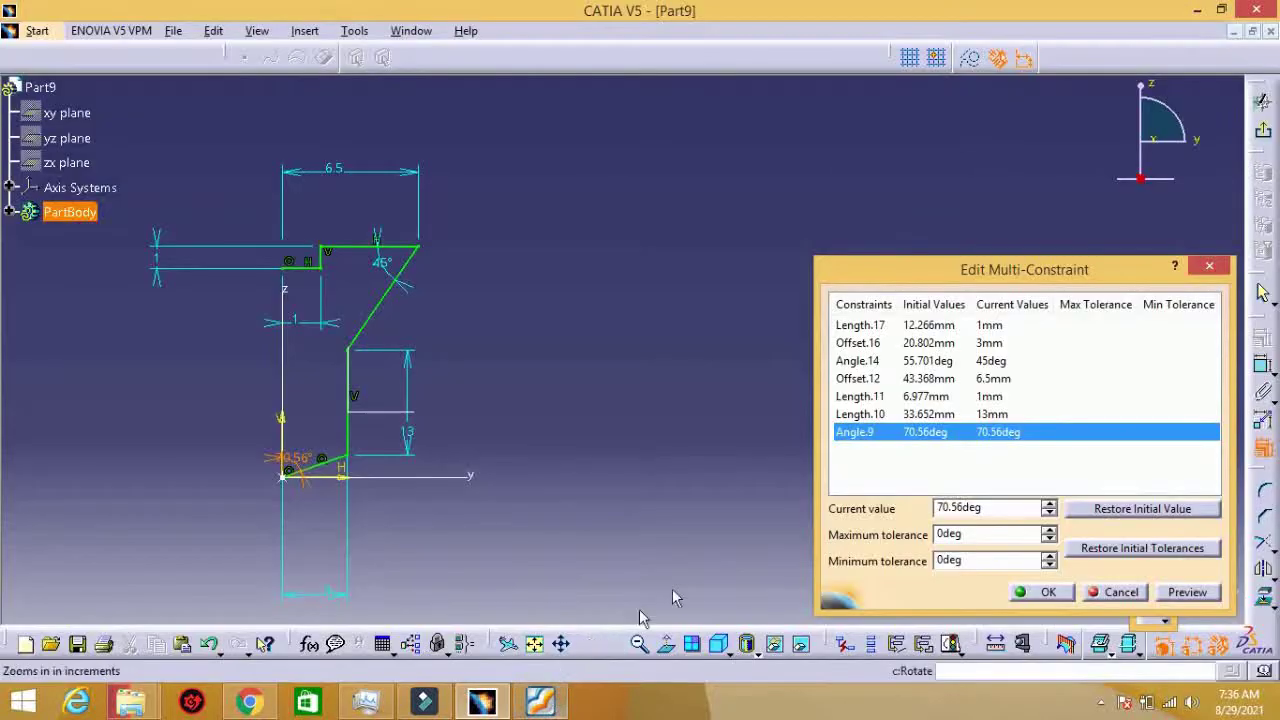
pyautogui.moveTo(985, 507); pyautogui.dragTo(836, 512)
pyautogui.click(1025, 600)
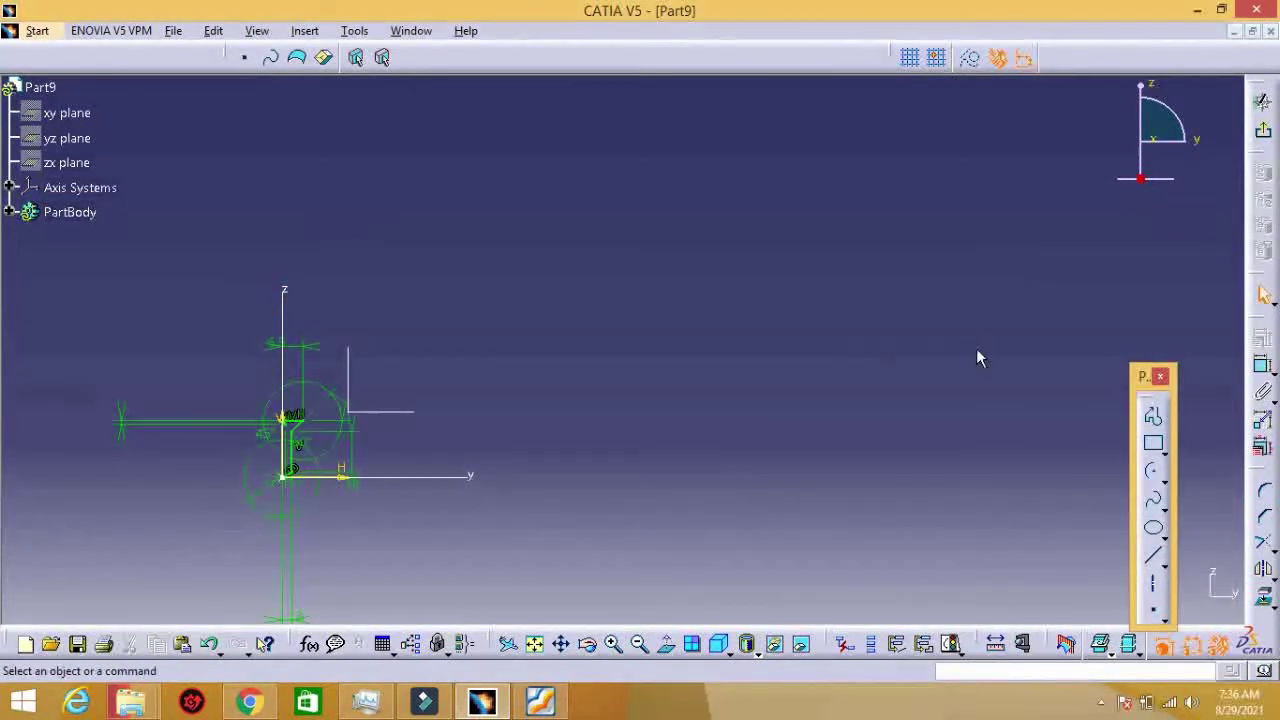
# Step: Revolve Part9's sketch into a shaft solid around the Z axis
pyautogui.click(948, 60)
pyautogui.click(410, 250)
pyautogui.click(1023, 597)
pyautogui.moveTo(598, 387); pyautogui.dragTo(660, 380, button='middle')
# Step: Draw a new closed stepped profile with a slanted edge in Part10's sketch
pyautogui.click(519, 697)
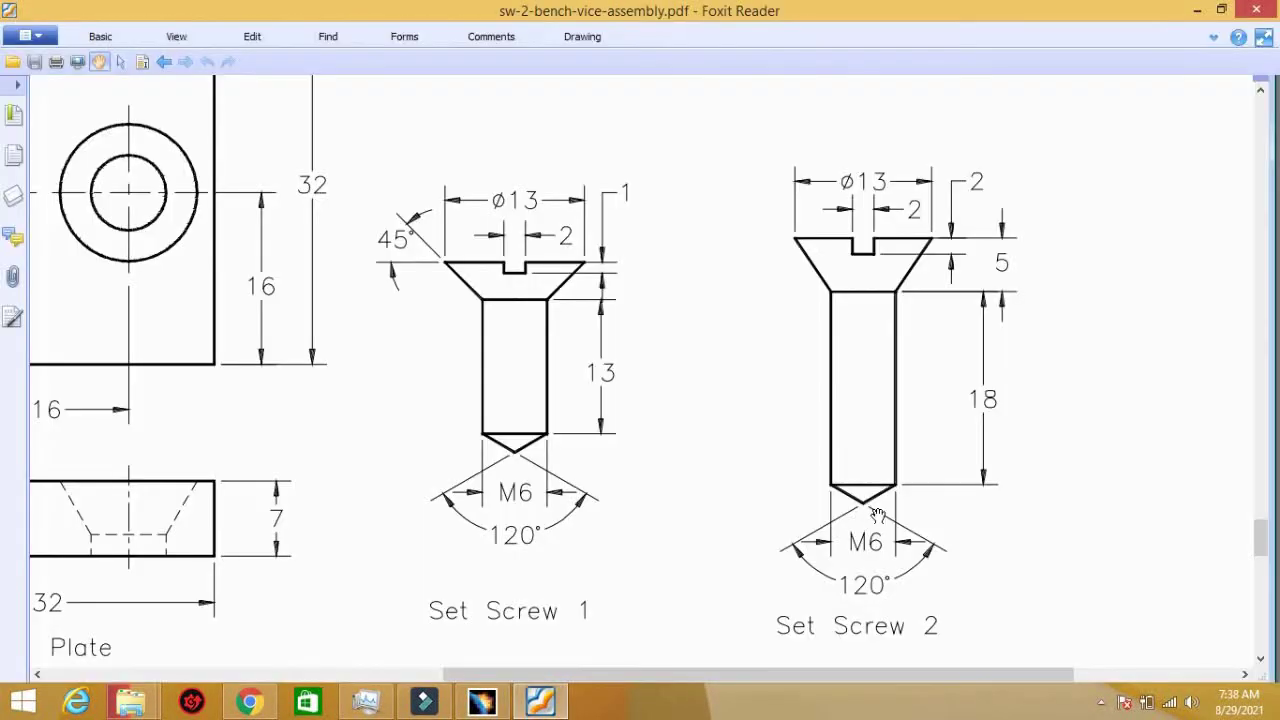
pyautogui.click(483, 700)
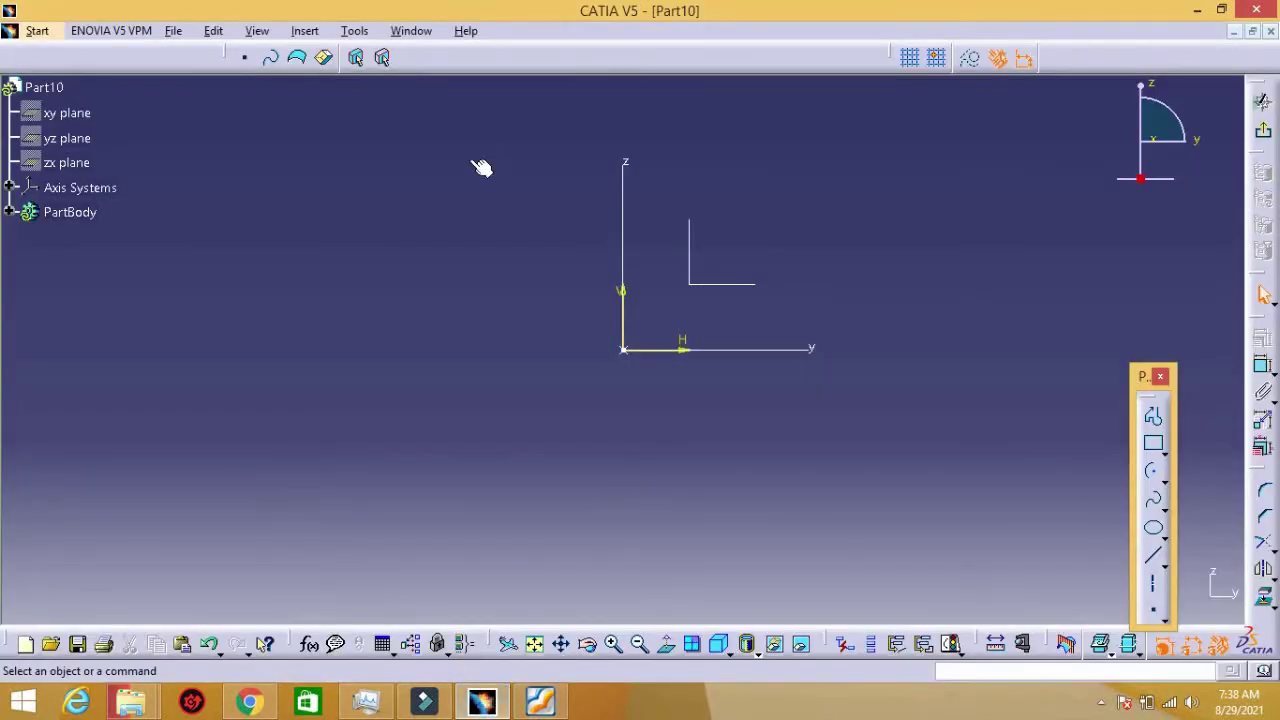
pyautogui.click(1155, 421)
pyautogui.click(640, 212)
pyautogui.click(735, 212)
pyautogui.click(684, 262)
pyautogui.click(682, 348)
pyautogui.doubleClick(624, 348)
pyautogui.click(540, 700)
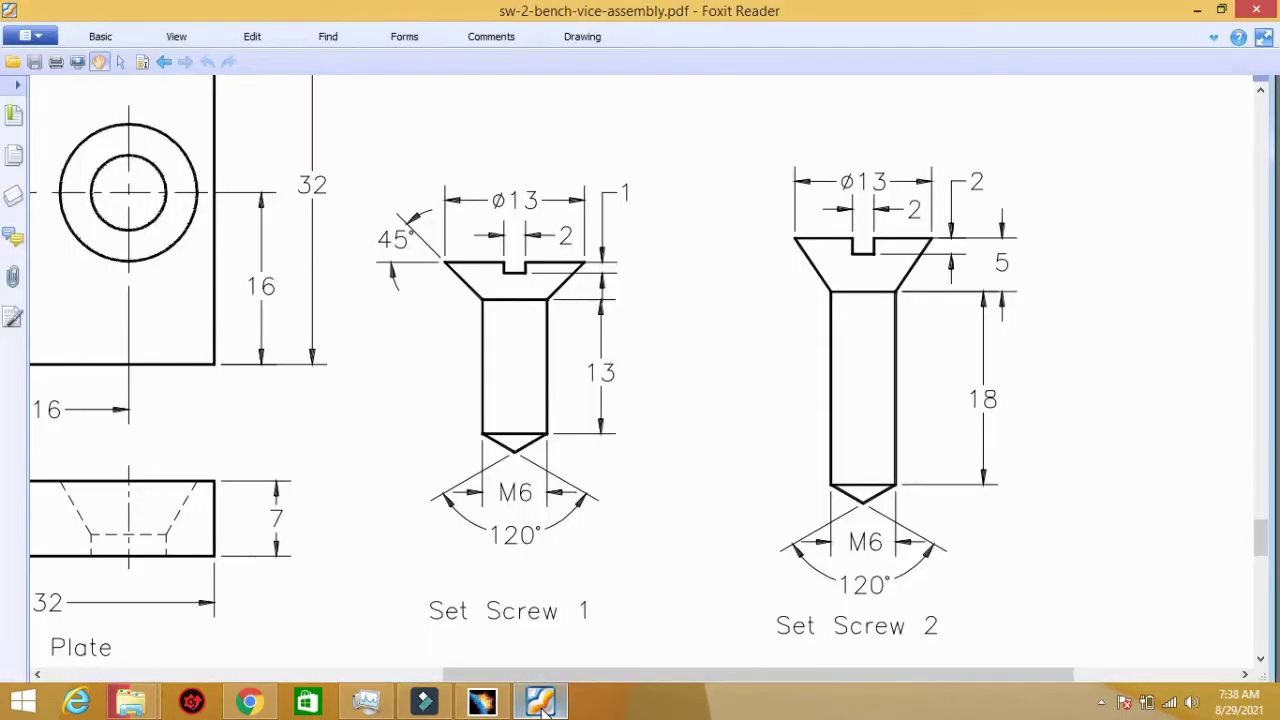
pyautogui.click(540, 702)
# Step: Add the profile's vertical dimensions, 20.93 and 25.034, discarding an unwanted 38.868 one
pyautogui.moveTo(651, 234)
pyautogui.mouseDown(button='middle')
pyautogui.moveTo(838, 252)
pyautogui.moveTo(312, 234)
pyautogui.mouseUp(button='middle')
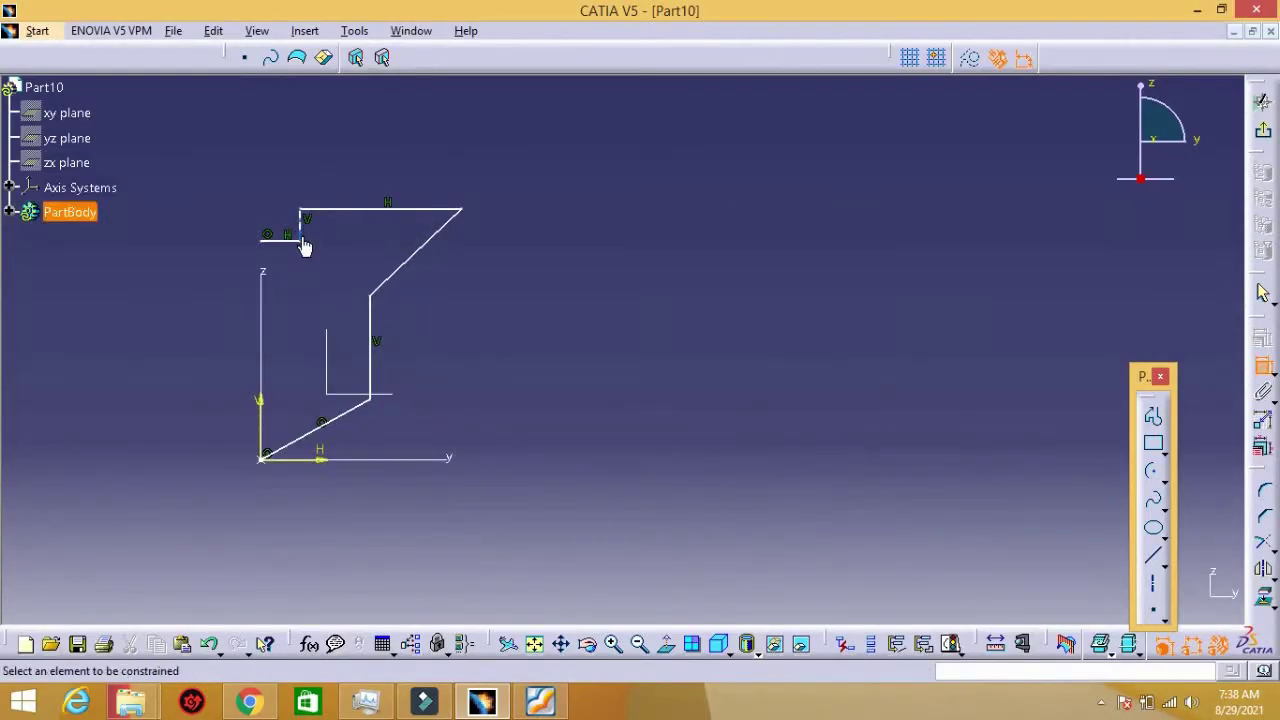
pyautogui.press('Escape')
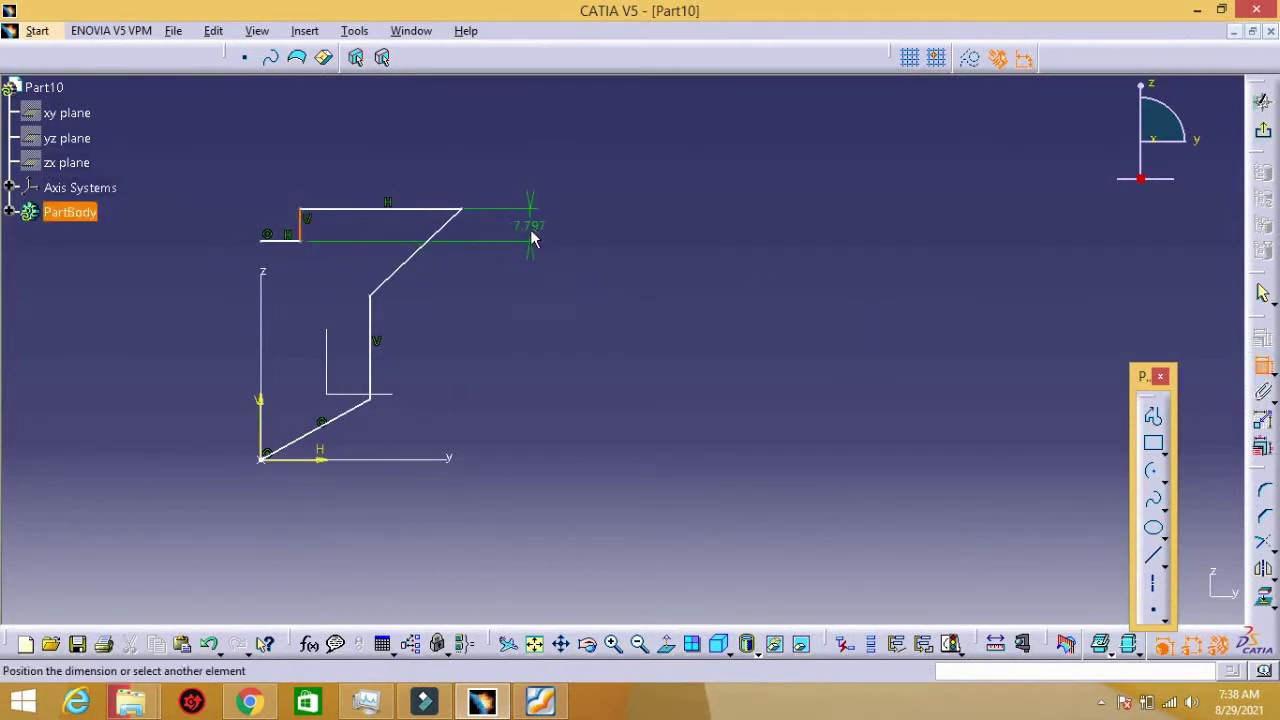
pyautogui.click(532, 238)
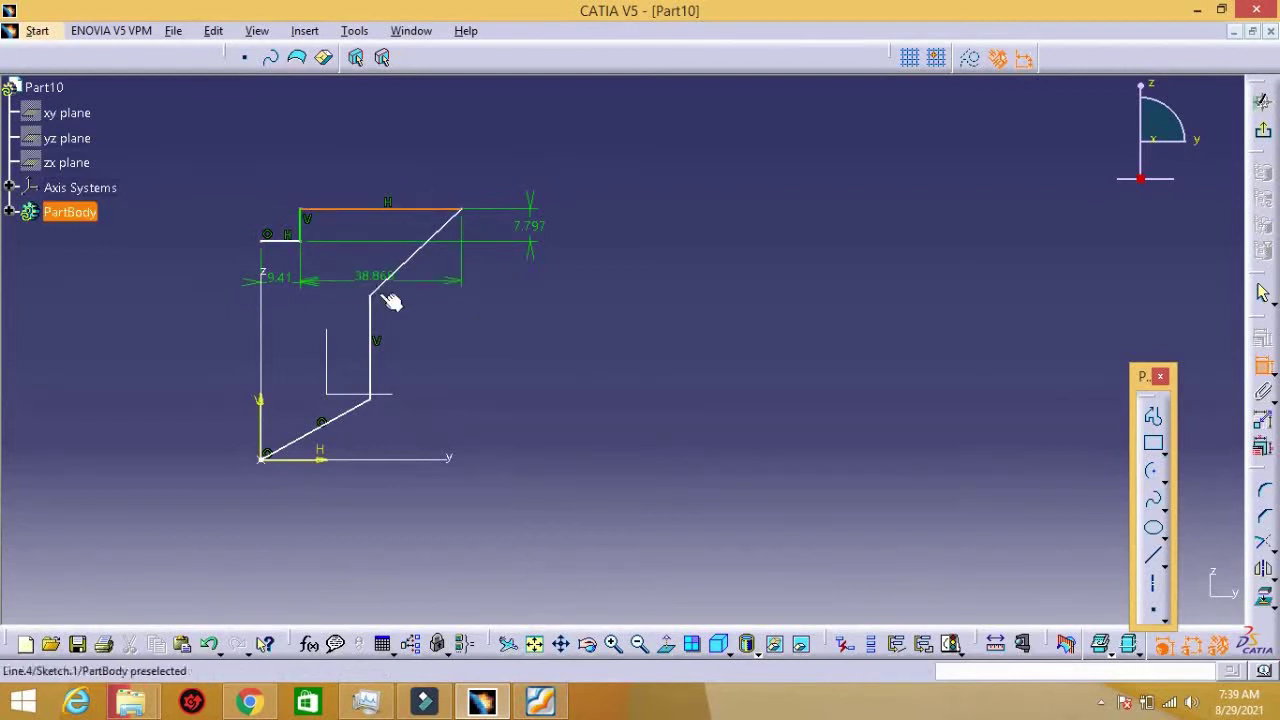
pyautogui.click(386, 300)
pyautogui.press('Escape')
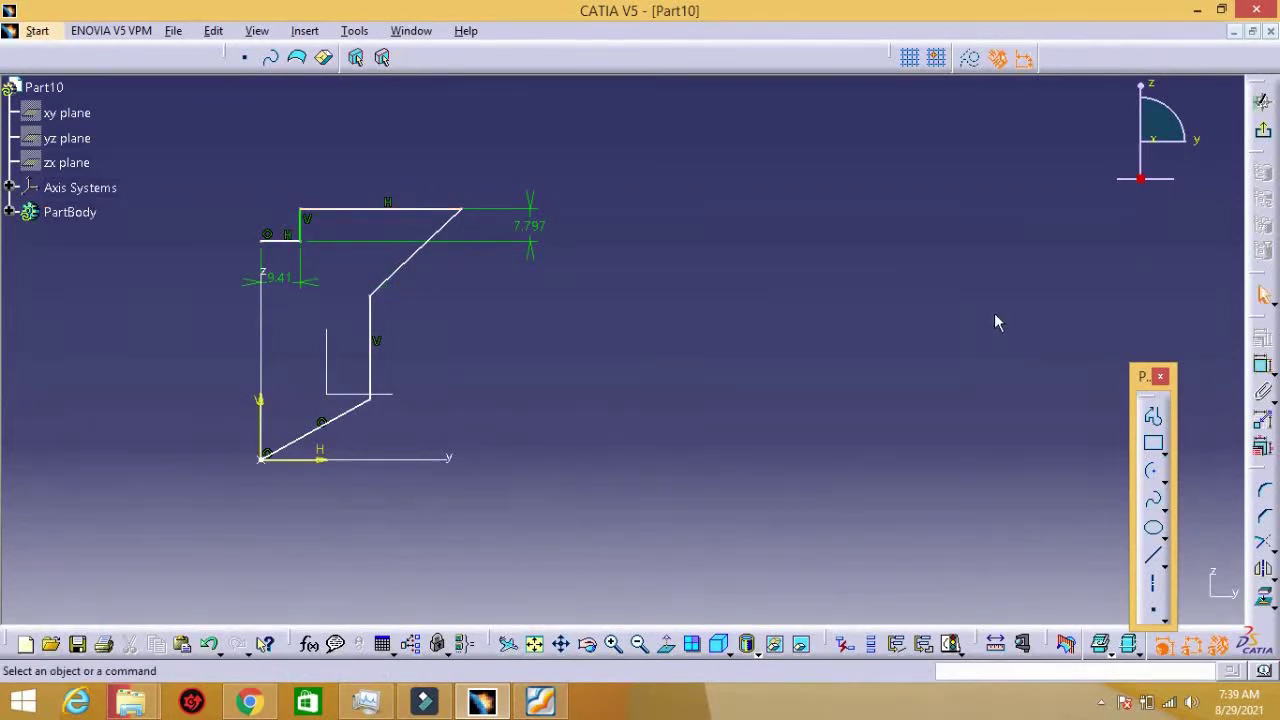
pyautogui.click(414, 251)
pyautogui.click(370, 295)
pyautogui.click(700, 262)
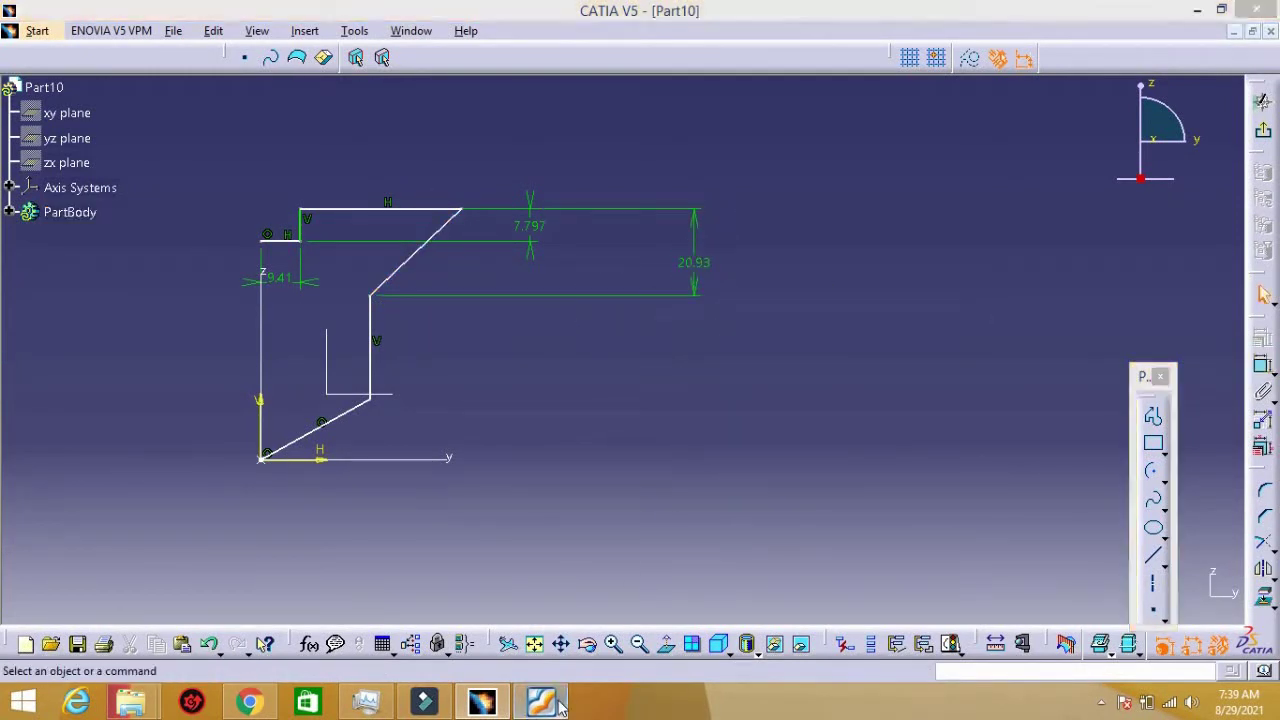
pyautogui.click(482, 374)
# Step: Add the slanted edge's roughly 60.9° angle and the 48.278 top width
pyautogui.click(286, 446)
pyautogui.click(261, 416)
pyautogui.click(292, 420)
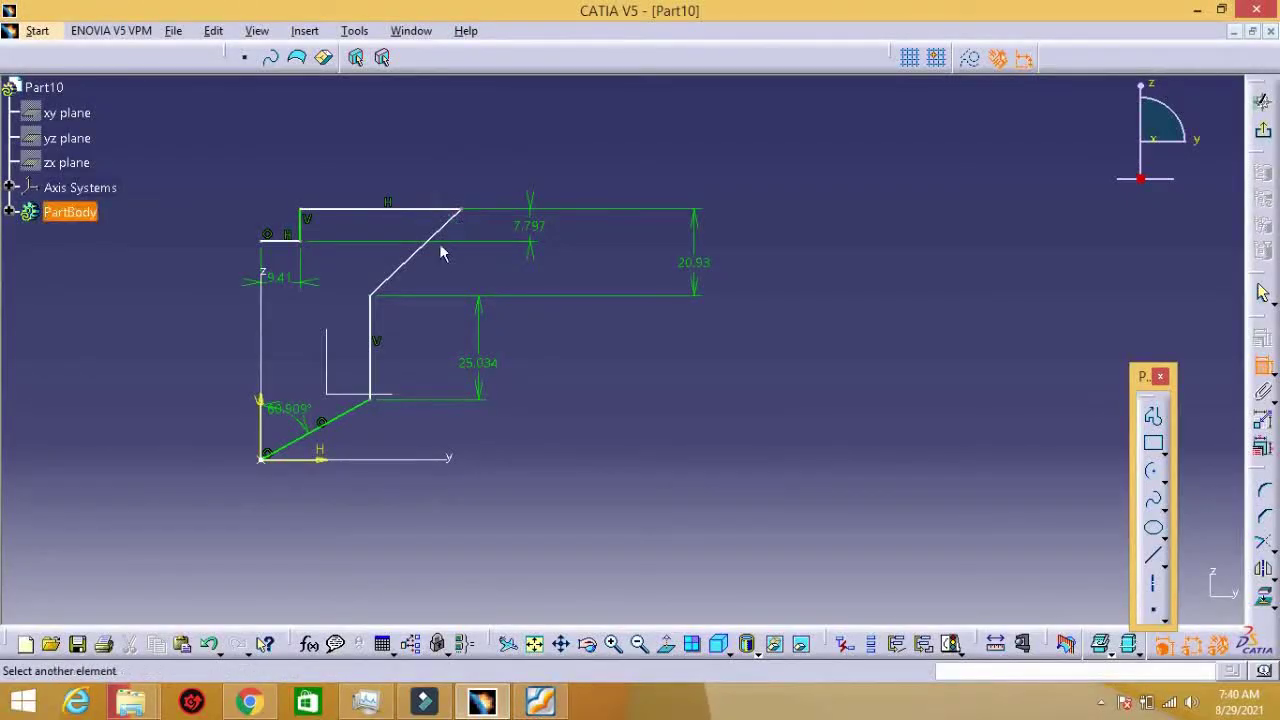
pyautogui.click(268, 330)
pyautogui.click(322, 143)
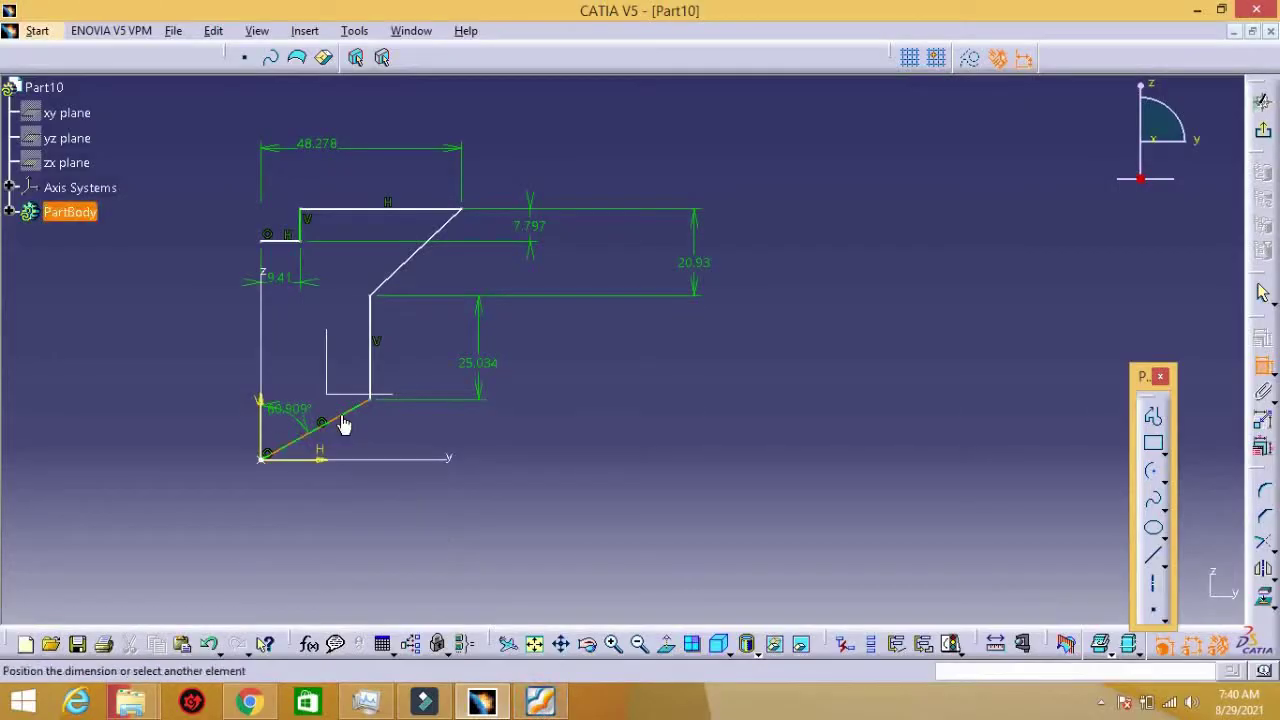
# Step: Add a horizontal dimension below the inclined line, then set Length.15 3 mm, Offset.14 6.5 mm, Angle.13 60°
pyautogui.rightClick(342, 425)
pyautogui.click(400, 346)
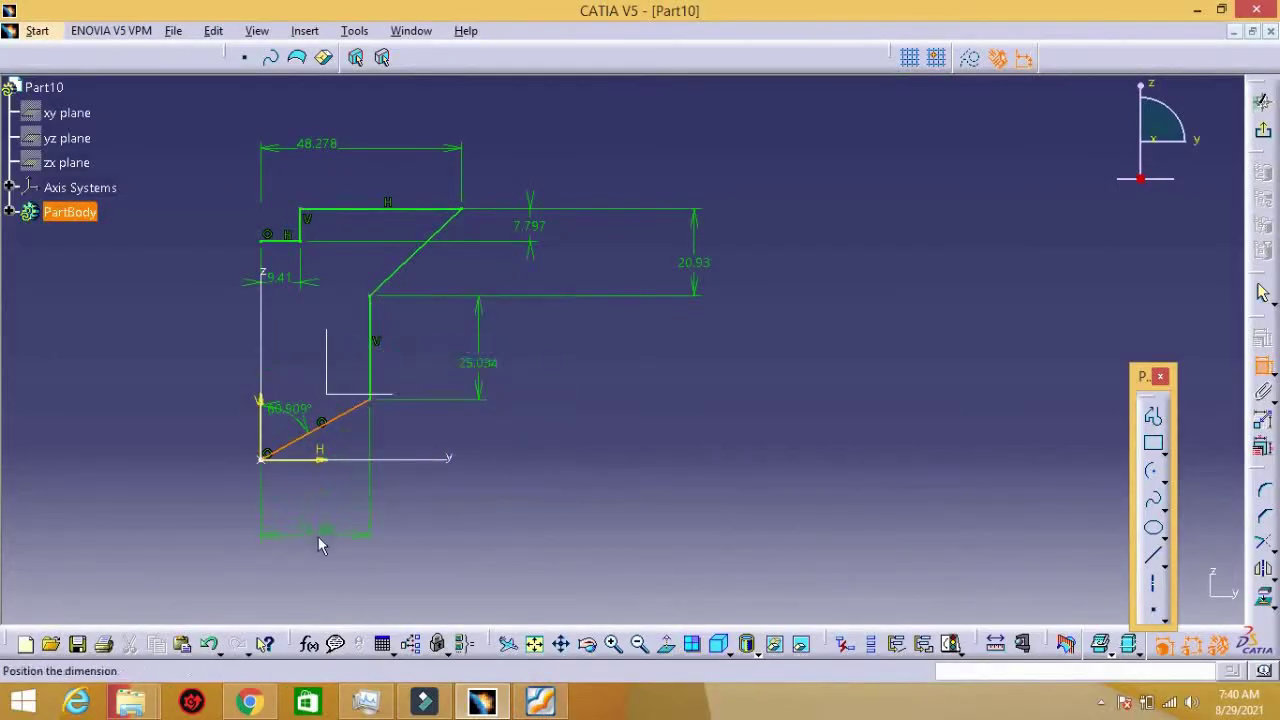
pyautogui.click(1262, 365)
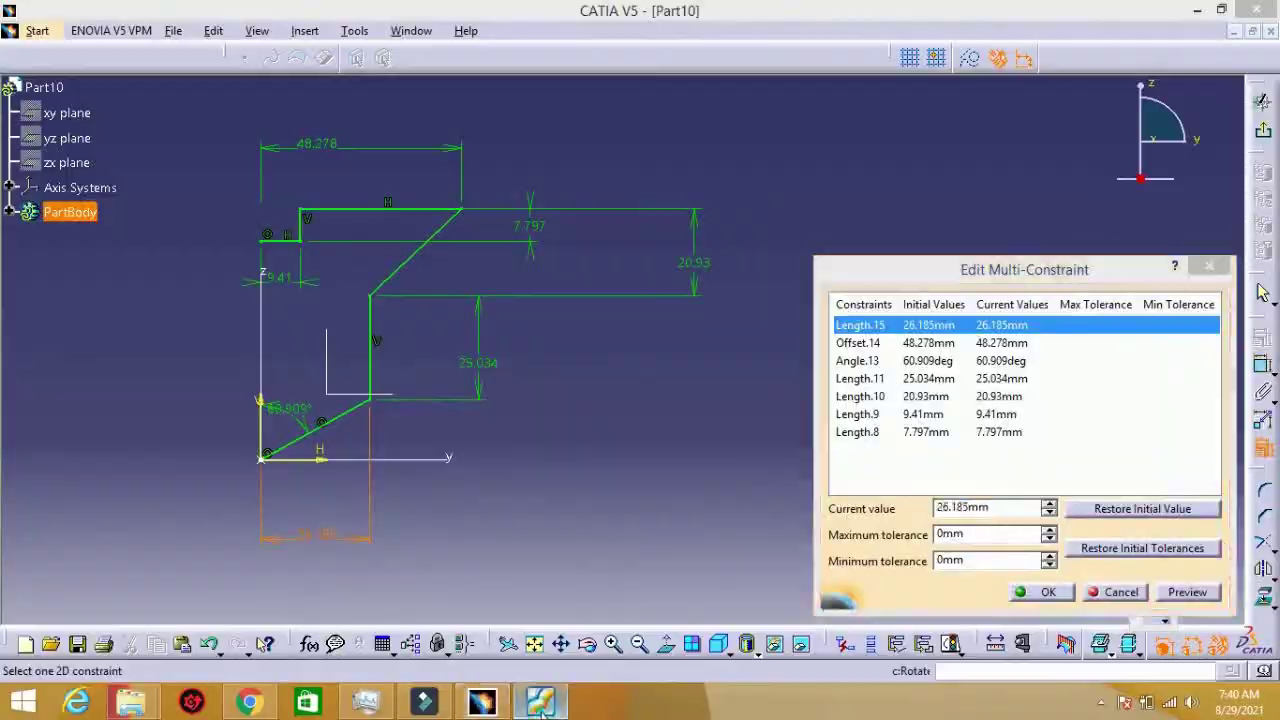
pyautogui.press('Return')
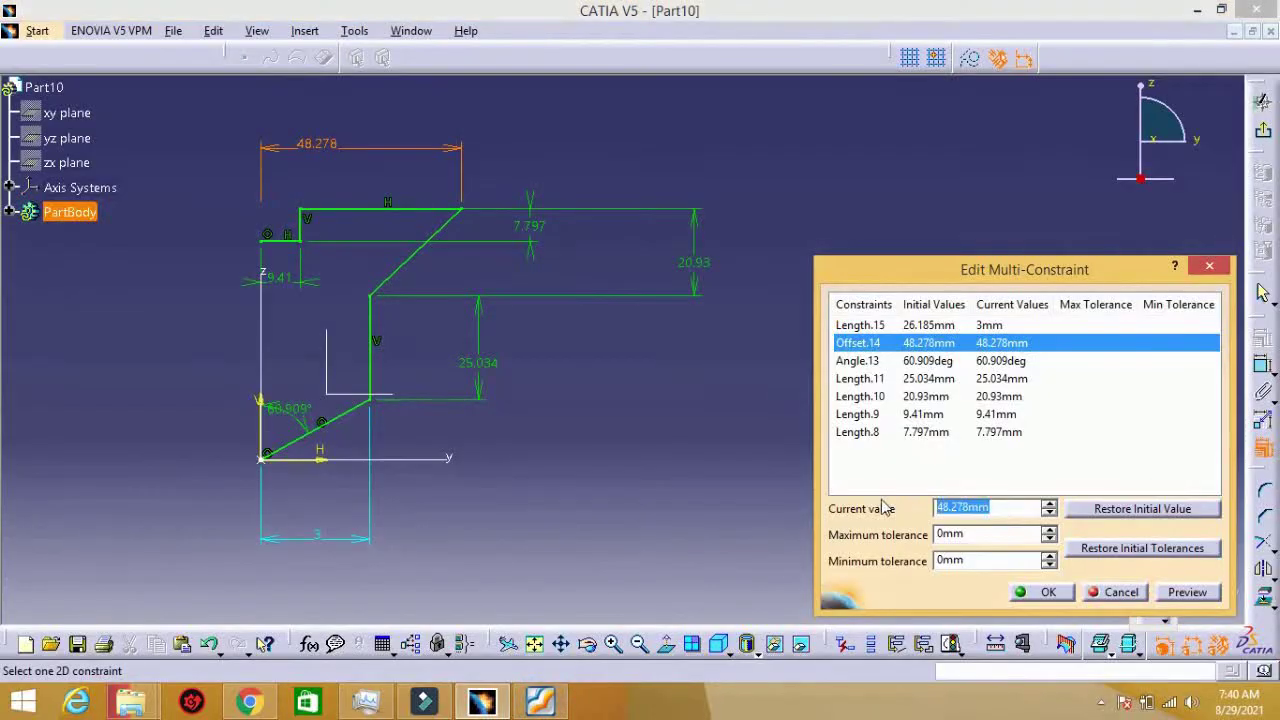
pyautogui.press('Return')
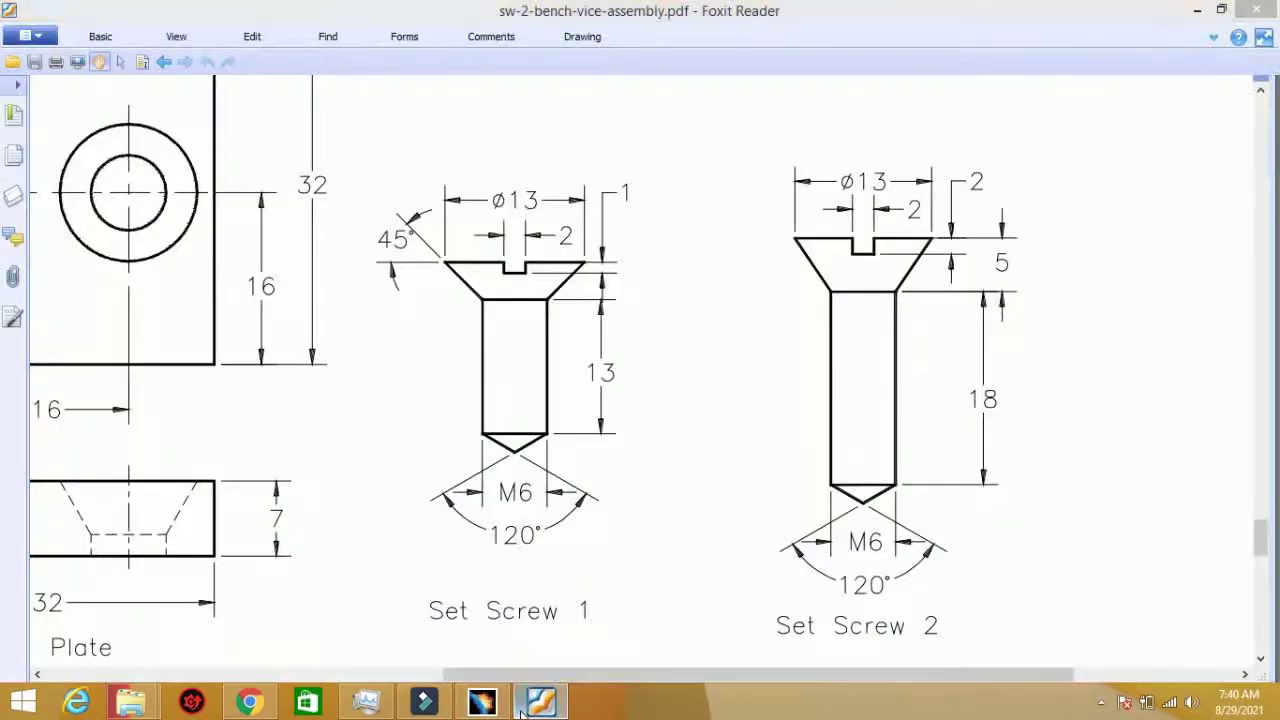
pyautogui.write('60')
pyautogui.press('Return')
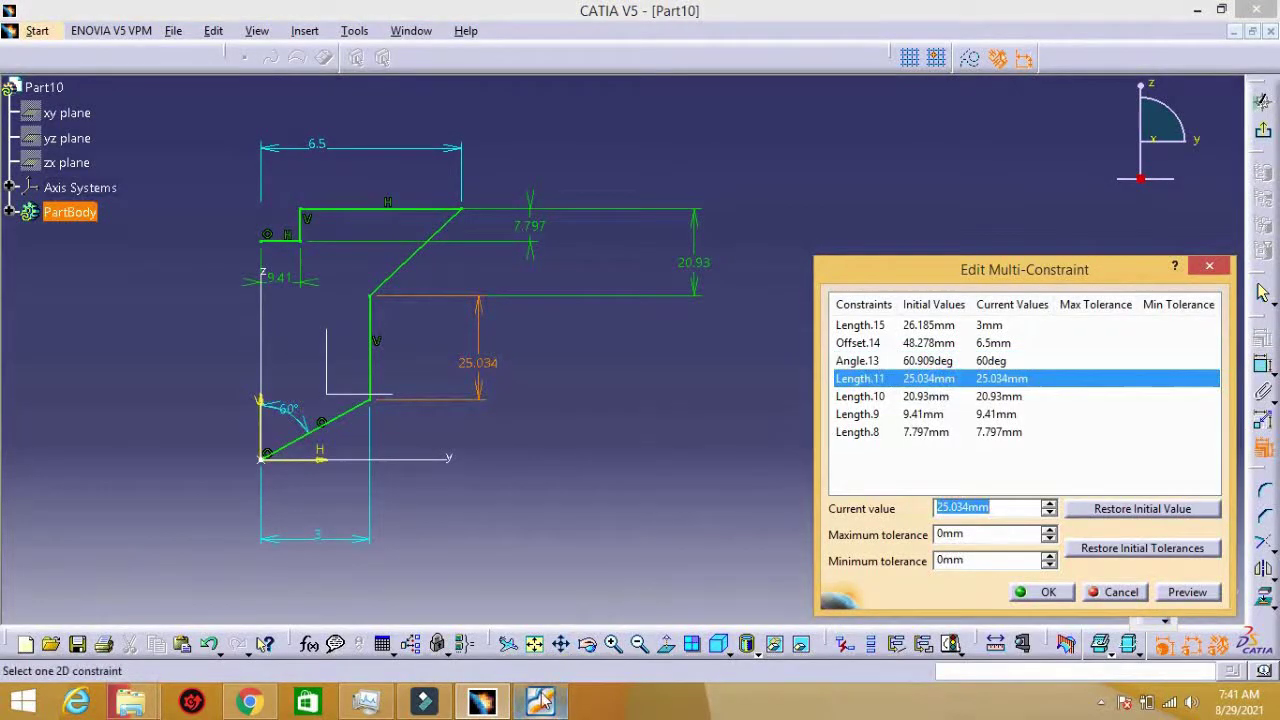
pyautogui.write('18')
# Step: Set Length.11 to 18 mm, Length.10 to 5 mm and Length.9 to 1 mm, and apply
pyautogui.press('Return')
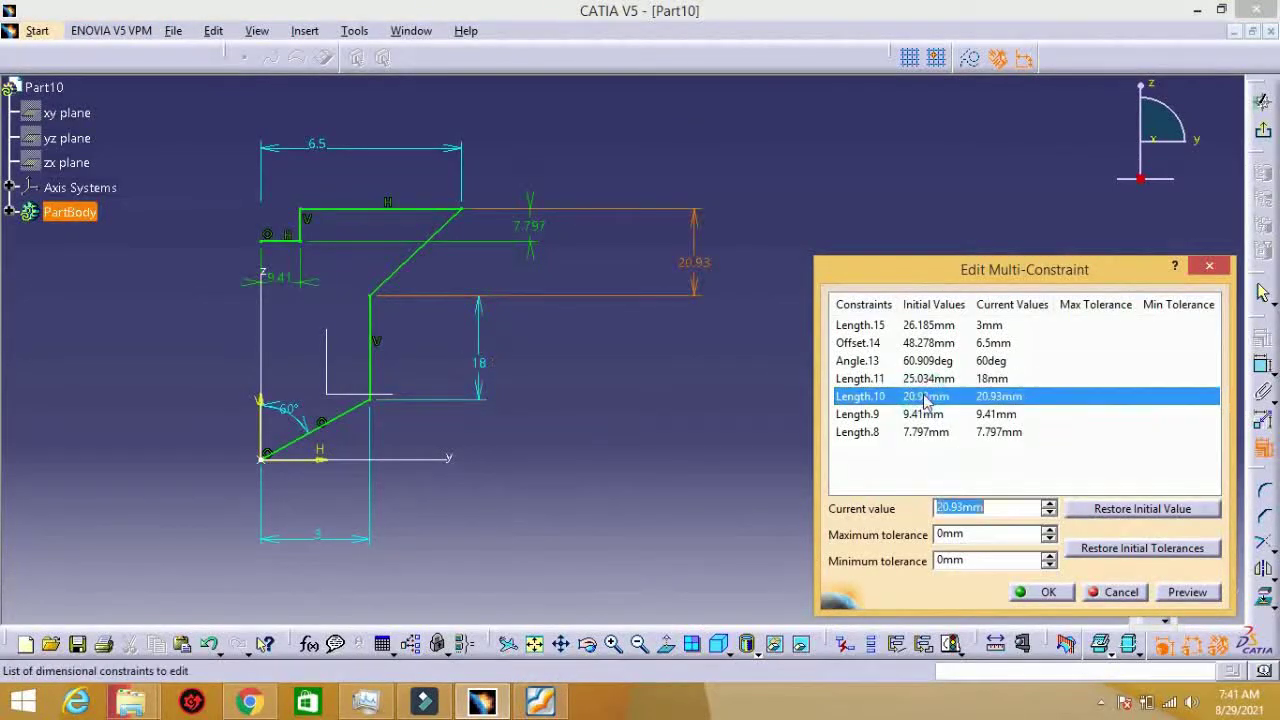
pyautogui.write('5')
pyautogui.press('Return')
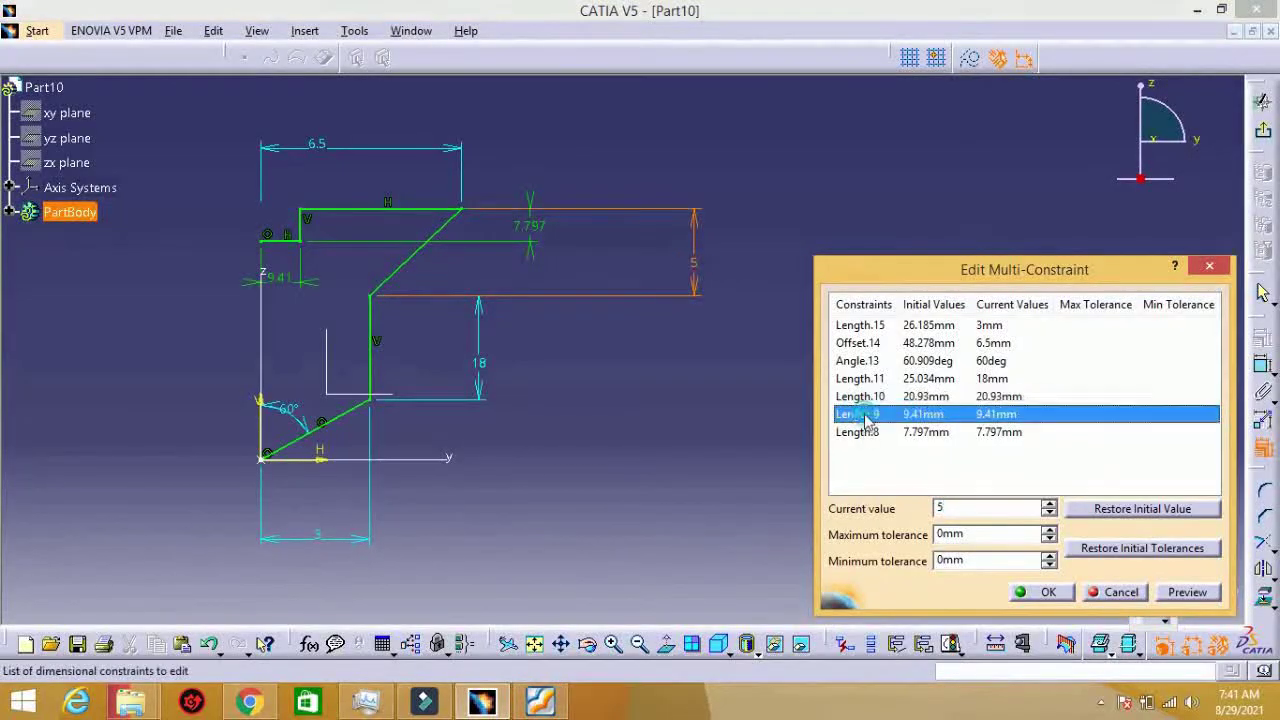
pyautogui.hotkey('alt', 'Tab')
pyautogui.hotkey('alt', 'Tab')
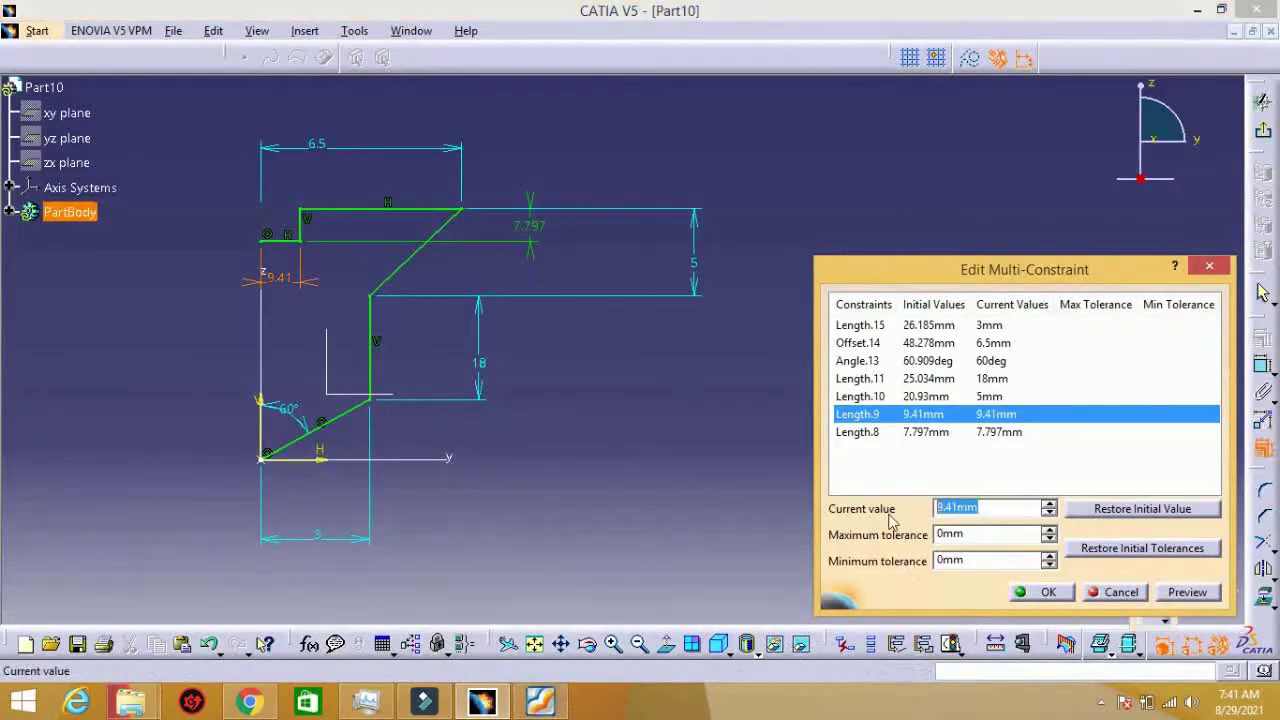
pyautogui.press('Return')
pyautogui.hotkey('alt', 'Tab')
pyautogui.hotkey('alt', 'Tab')
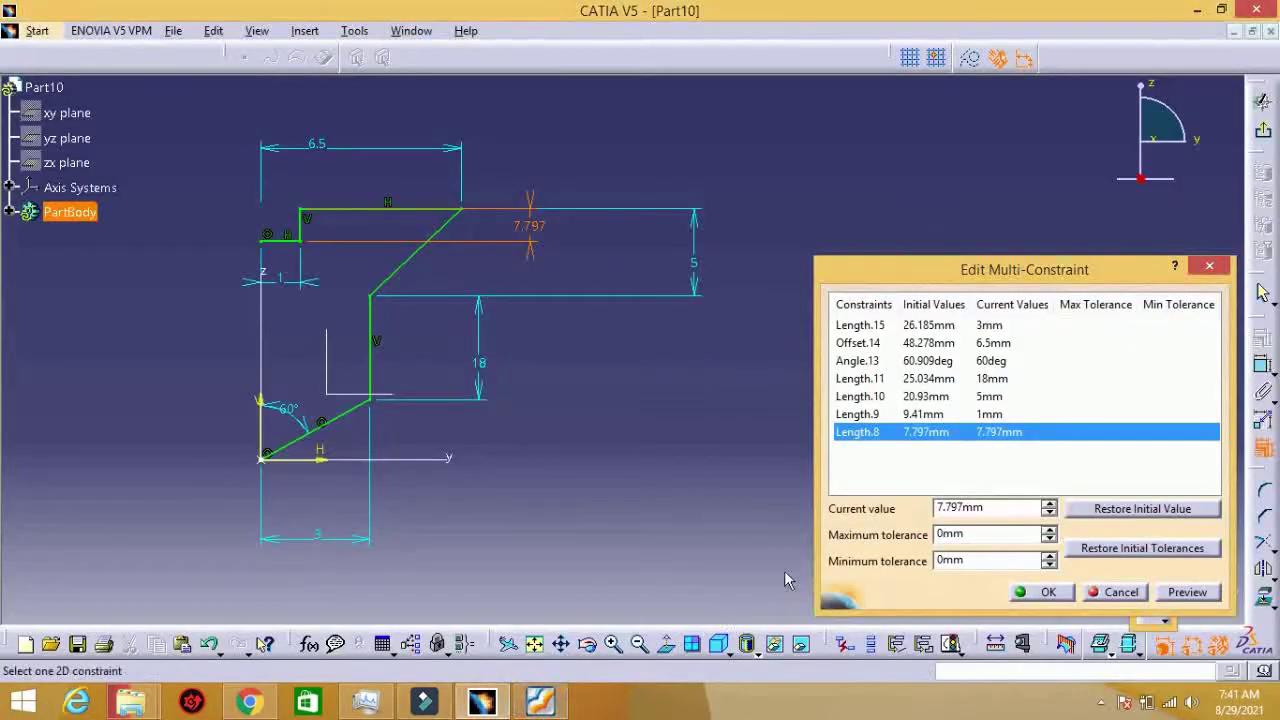
pyautogui.click(1035, 597)
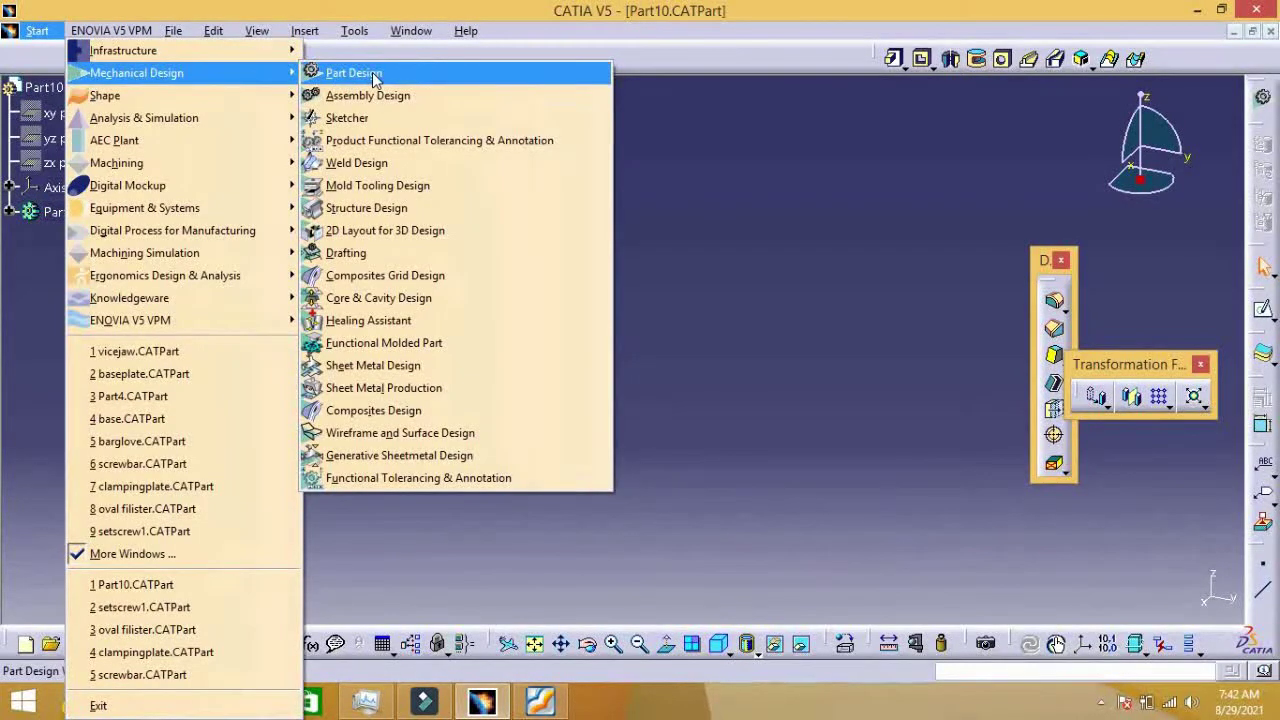
# Step: Create a new empty Product1 assembly document and arrange the open document windows
pyautogui.click(372, 95)
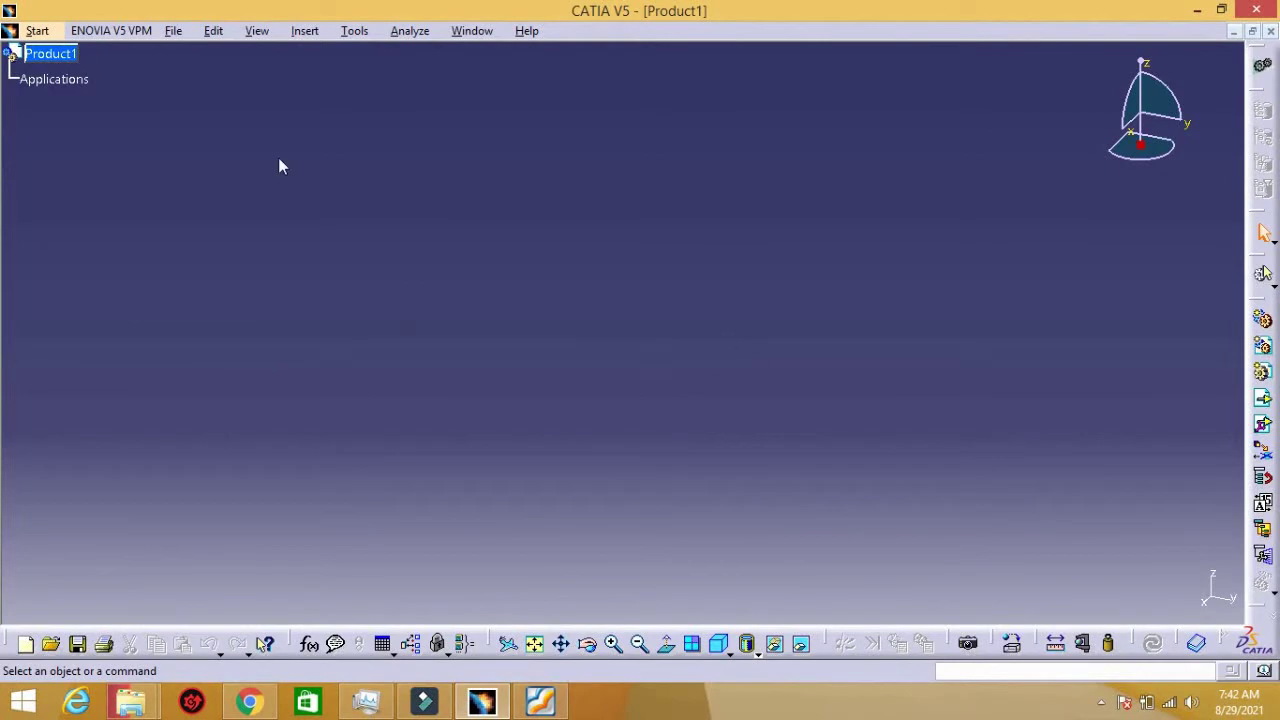
pyautogui.click(473, 31)
pyautogui.click(545, 84)
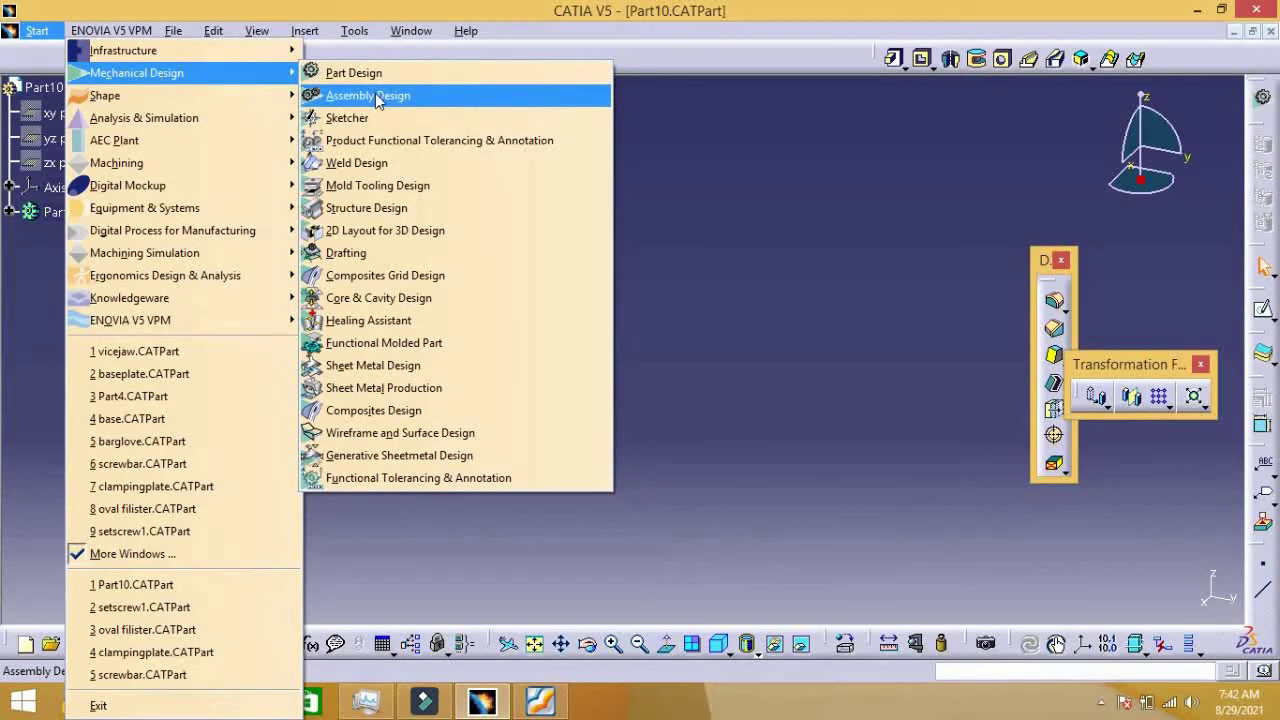
pyautogui.click(372, 96)
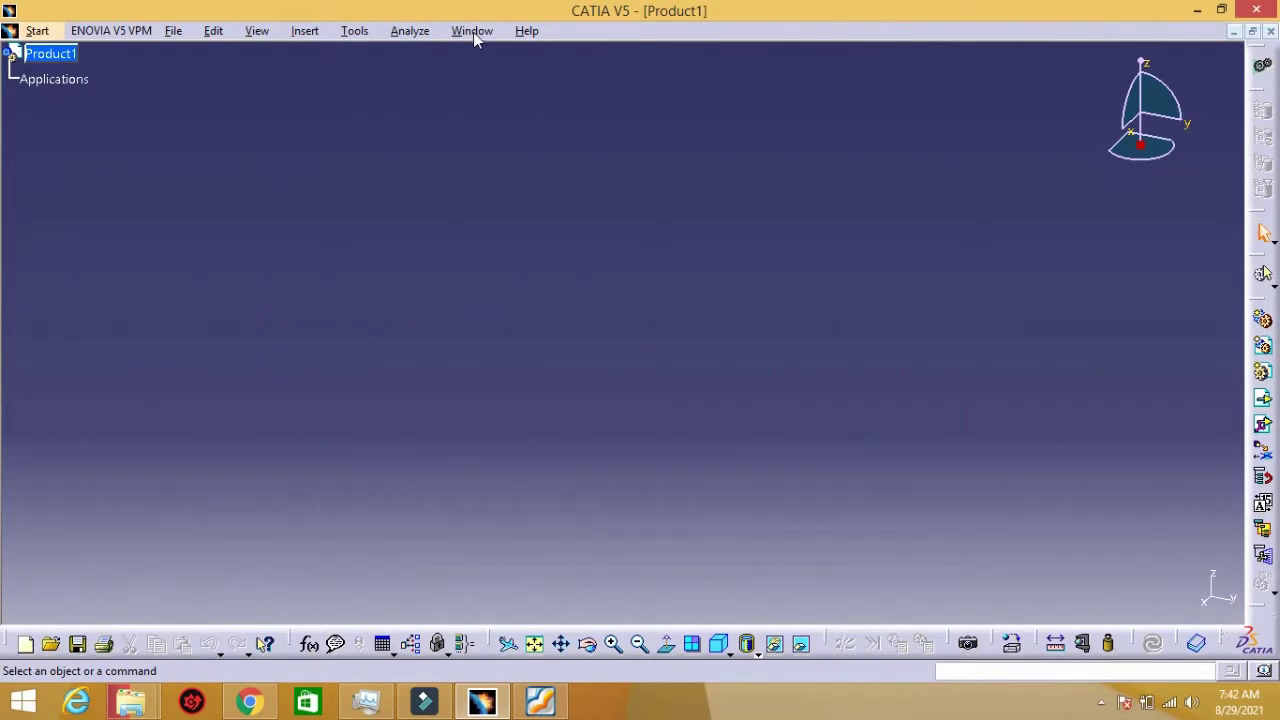
pyautogui.click(473, 32)
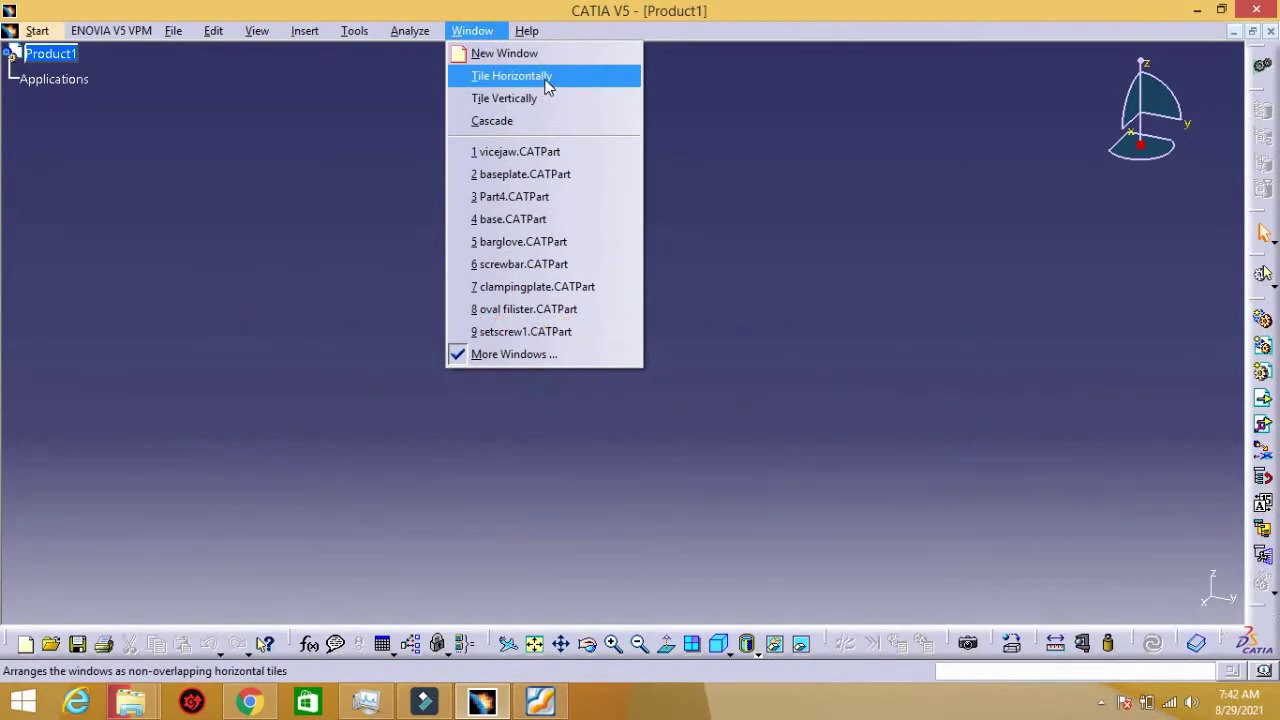
# Step: Tile the windows and add the base, vice jaw, Part4 and baseplate to Product1, closing each window
pyautogui.click(547, 87)
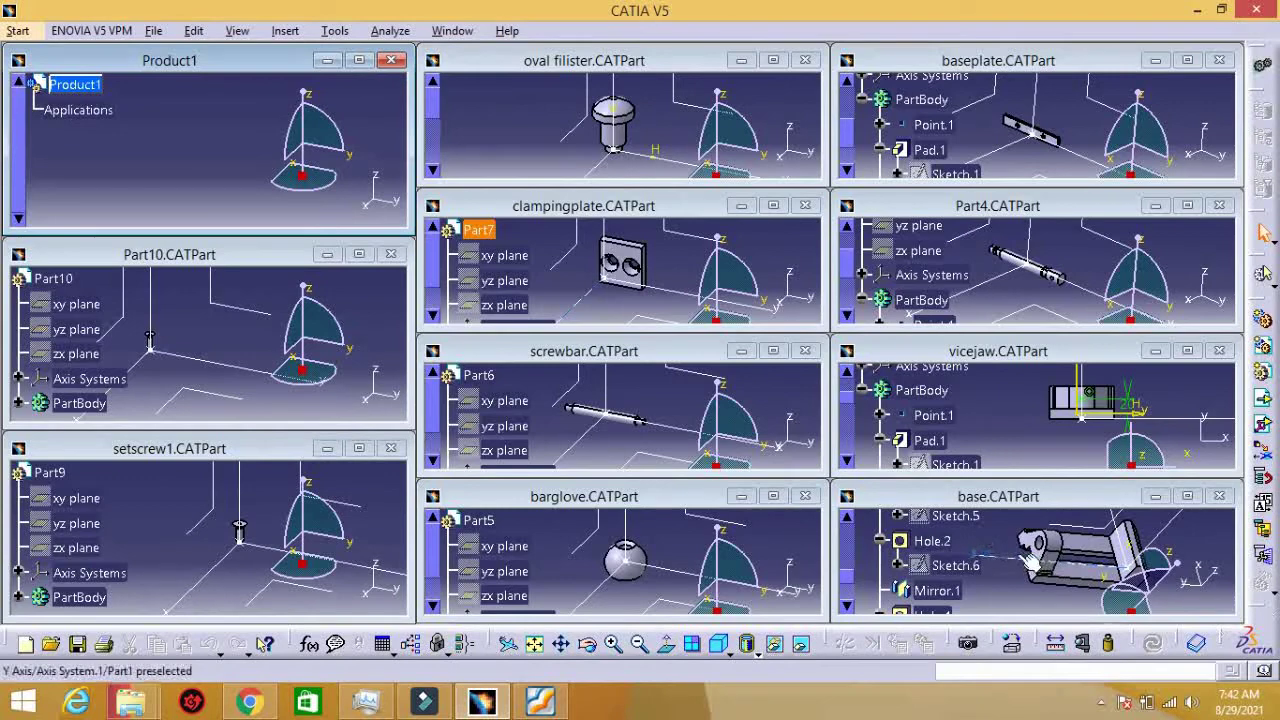
pyautogui.click(1100, 560)
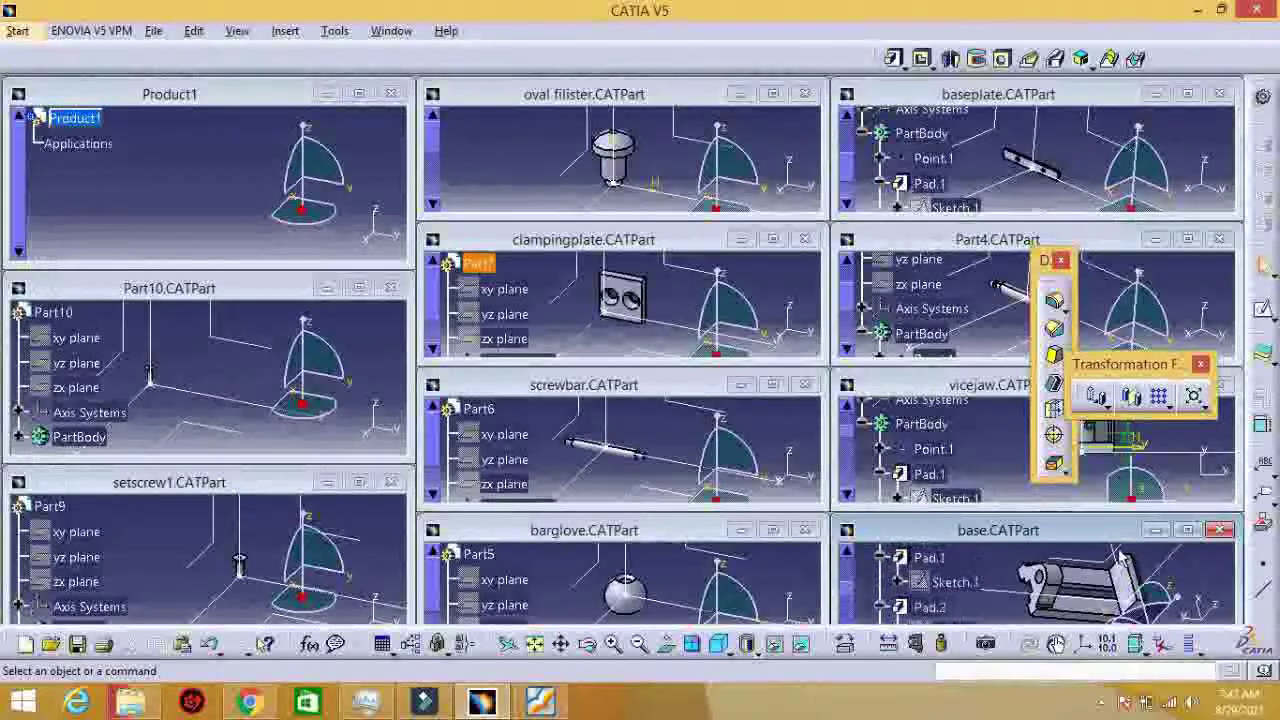
pyautogui.moveTo(887, 588); pyautogui.dragTo(70, 118)
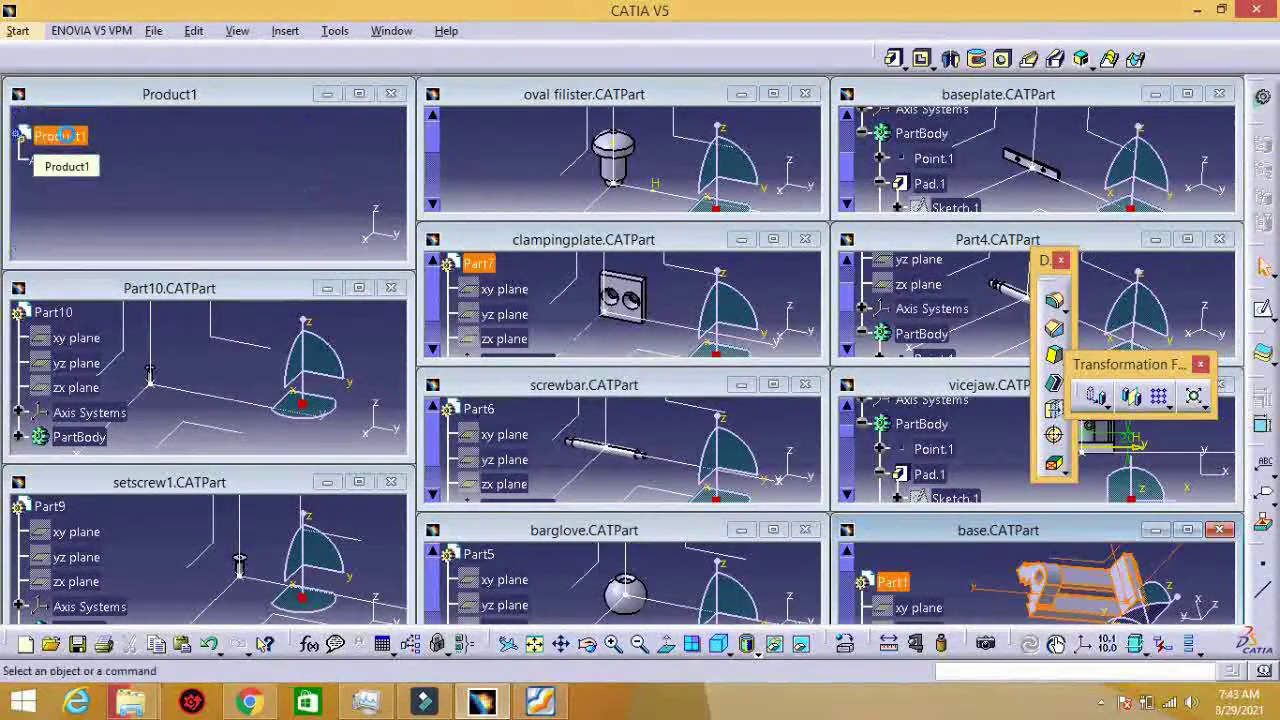
pyautogui.click(1222, 497)
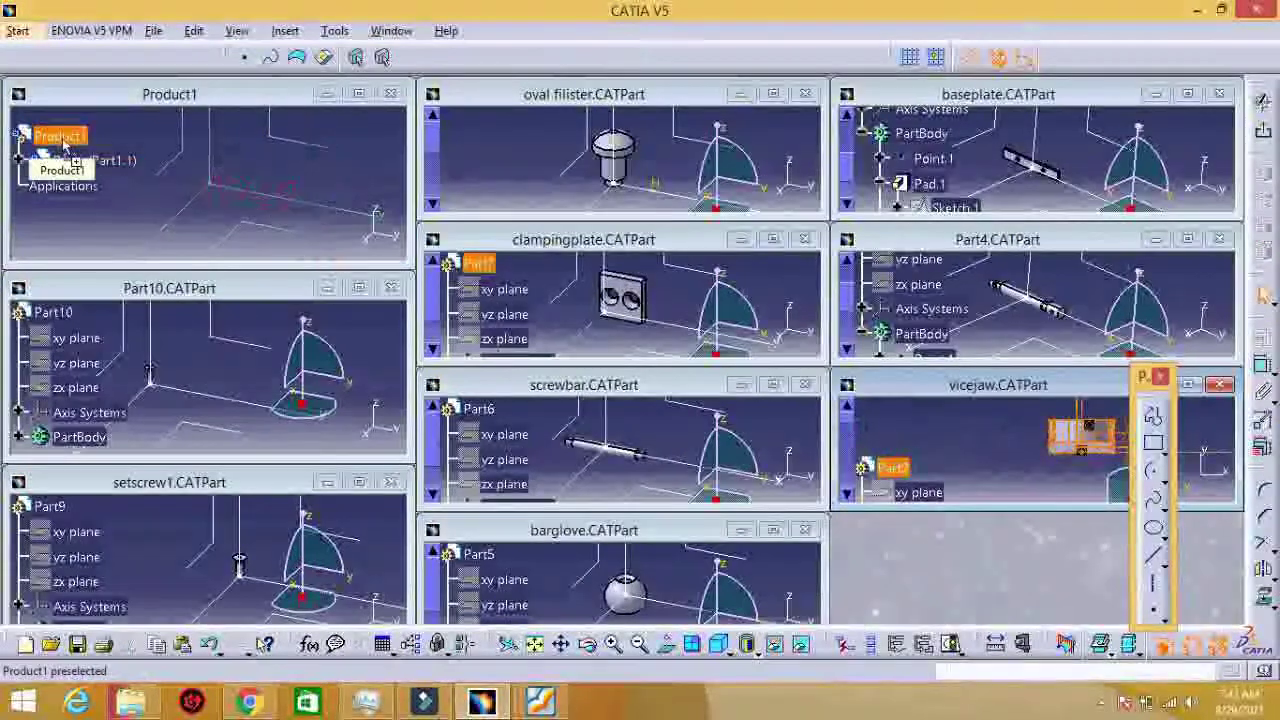
pyautogui.moveTo(218, 197); pyautogui.dragTo(60, 136)
pyautogui.click(1219, 384)
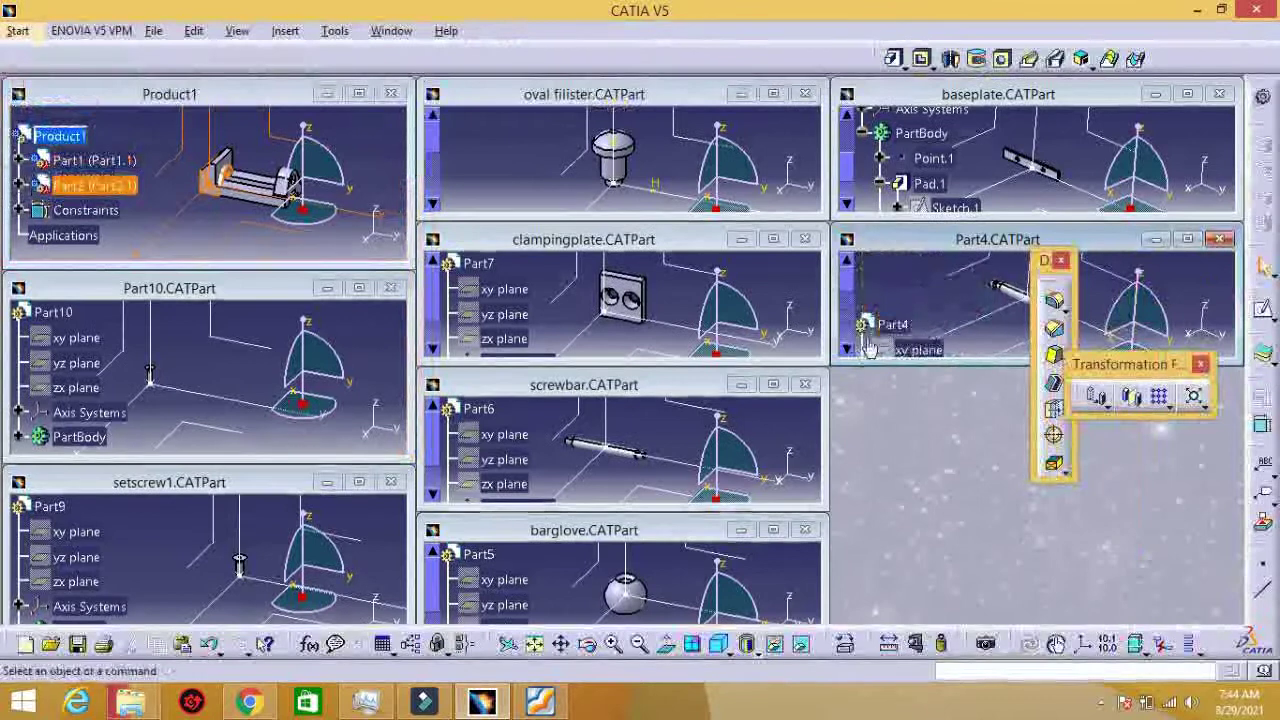
pyautogui.moveTo(918, 226); pyautogui.dragTo(60, 102)
pyautogui.click(1219, 205)
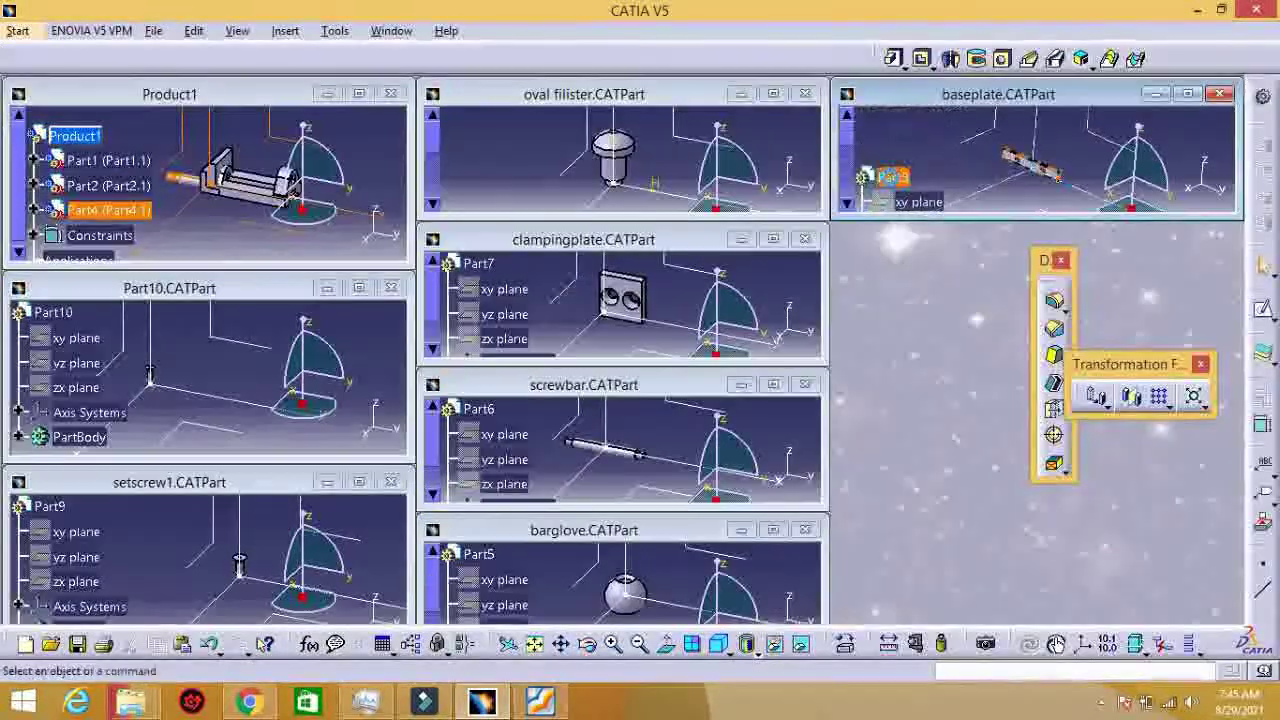
pyautogui.moveTo(890, 150); pyautogui.dragTo(74, 102)
pyautogui.click(1219, 60)
# Step: Add the screw bar, clamping plate, bar glove, oval filister screw and Part10, then maximize Product1
pyautogui.moveTo(478, 375); pyautogui.dragTo(74, 102)
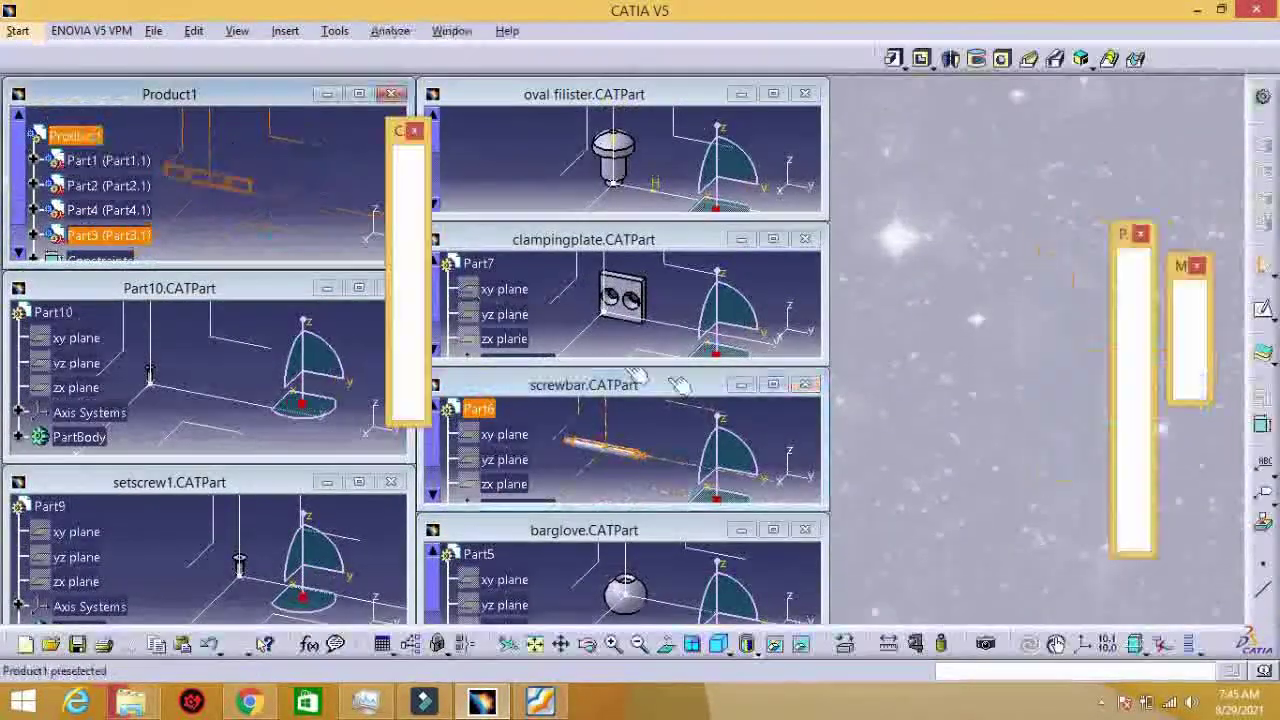
pyautogui.click(805, 350)
pyautogui.moveTo(478, 230); pyautogui.dragTo(74, 102)
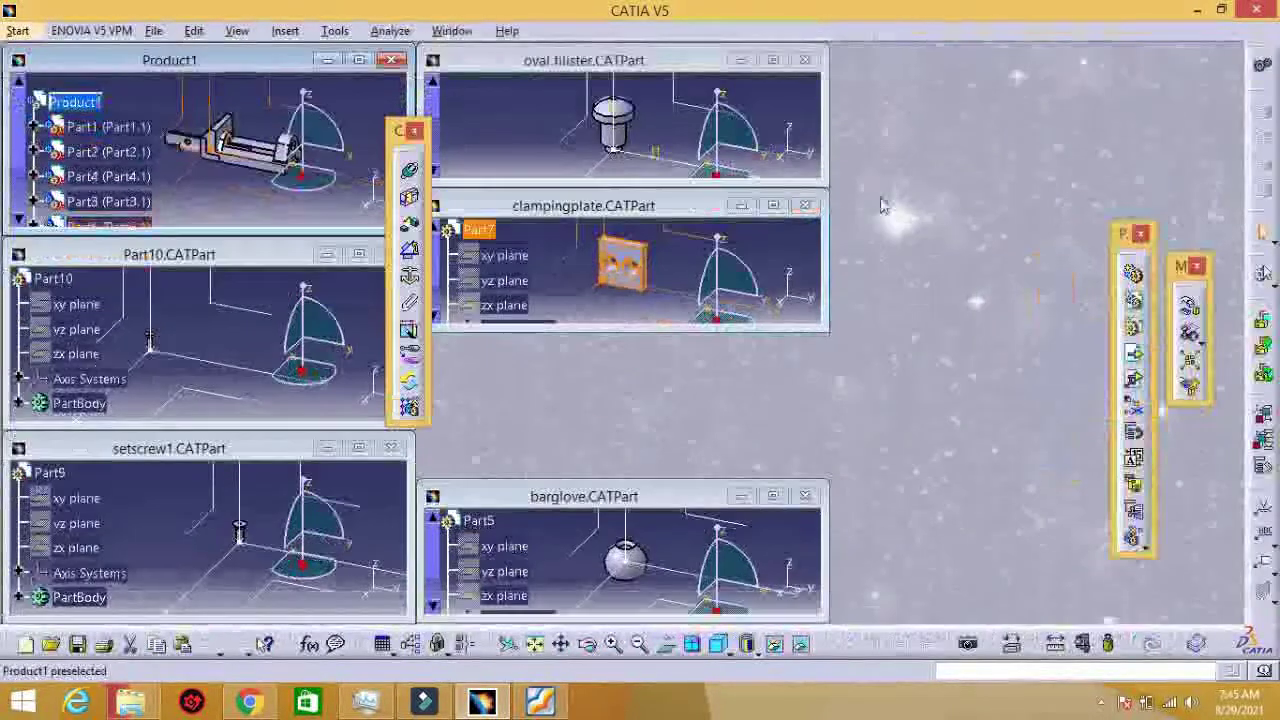
pyautogui.click(805, 205)
pyautogui.moveTo(480, 548); pyautogui.dragTo(74, 102)
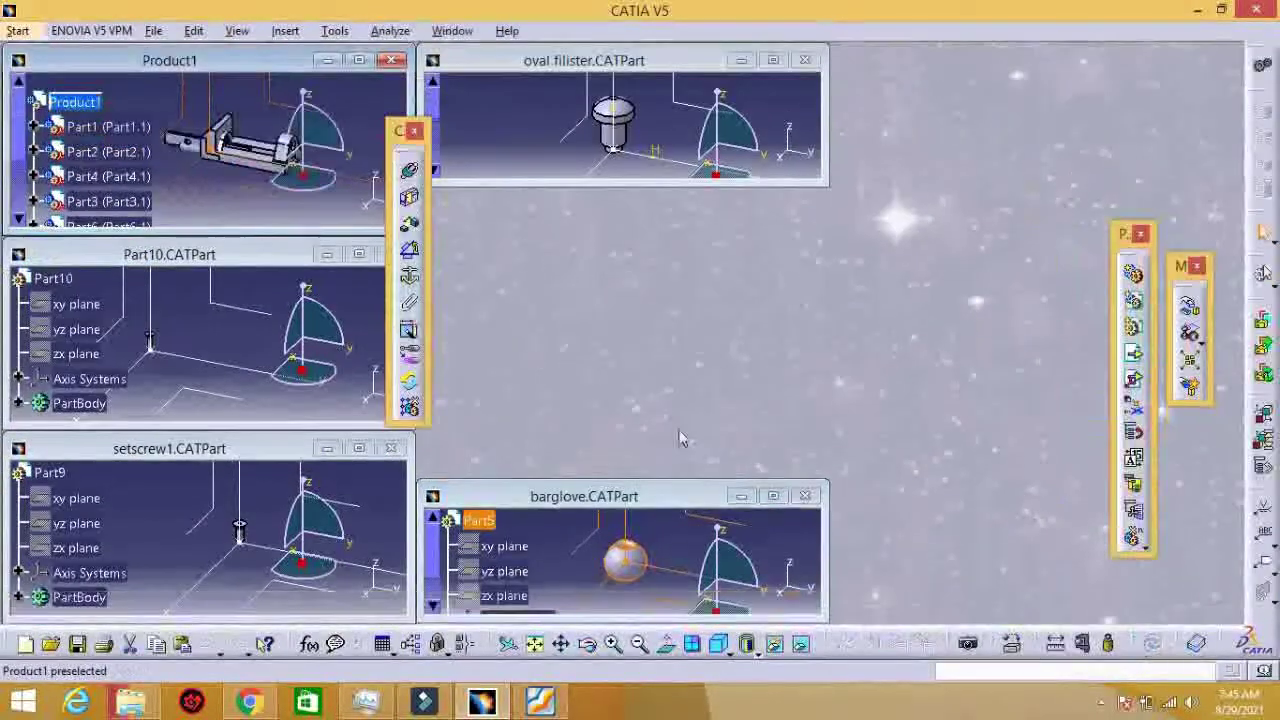
pyautogui.click(805, 496)
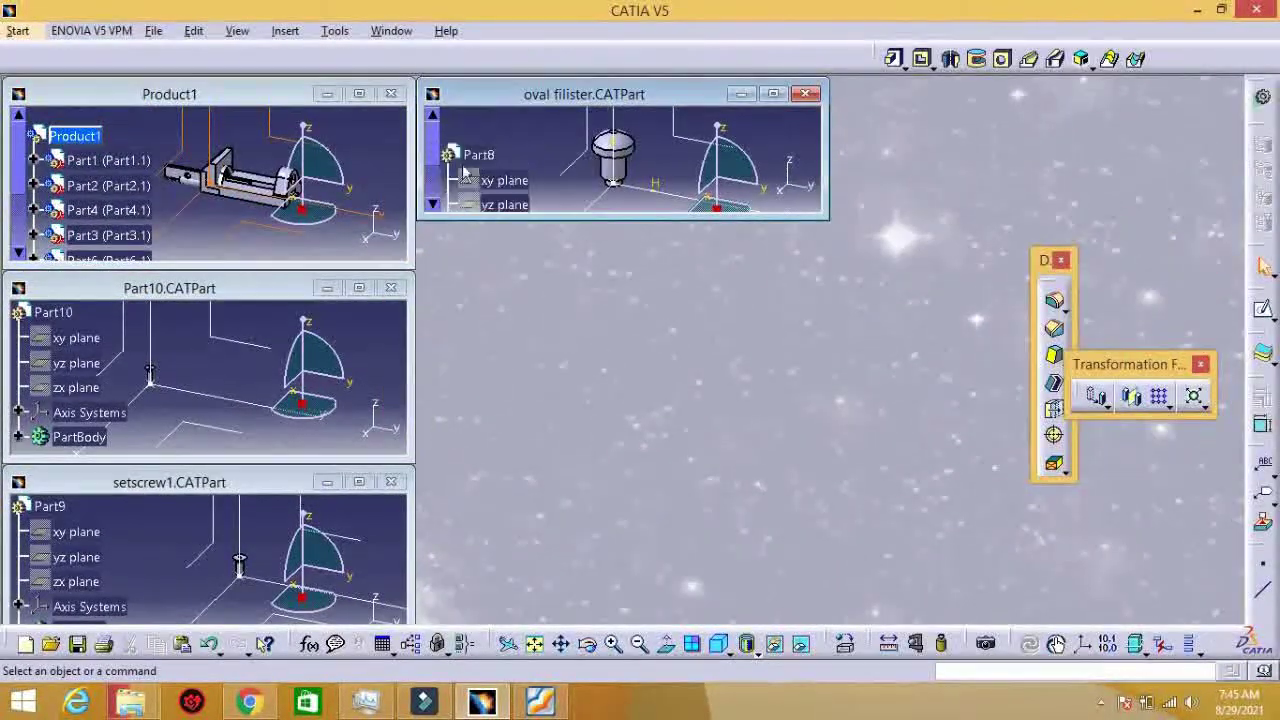
pyautogui.moveTo(478, 154); pyautogui.dragTo(74, 136)
pyautogui.click(804, 60)
pyautogui.moveTo(53, 278); pyautogui.dragTo(74, 102)
pyautogui.click(391, 254)
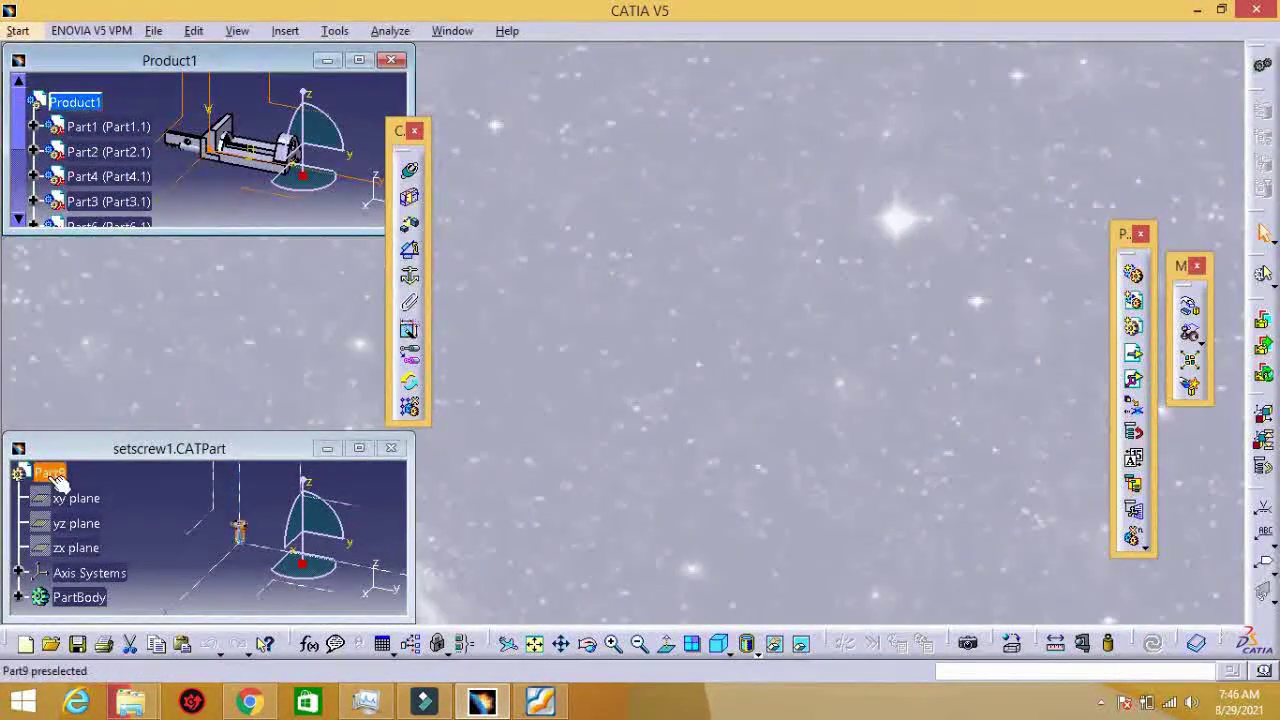
pyautogui.click(390, 448)
pyautogui.click(359, 60)
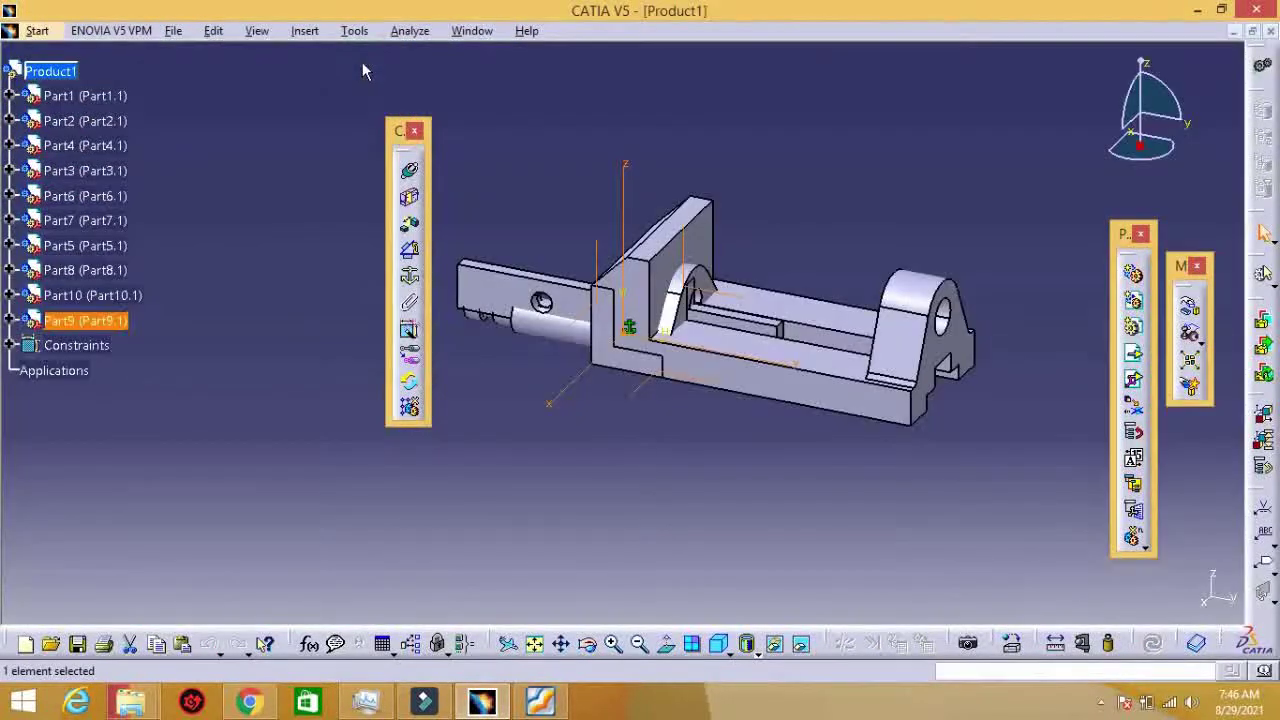
# Step: Drag the jaw block, plates, shaft and short pin out of the vice
pyautogui.click(1189, 305)
pyautogui.moveTo(659, 381); pyautogui.dragTo(474, 520)
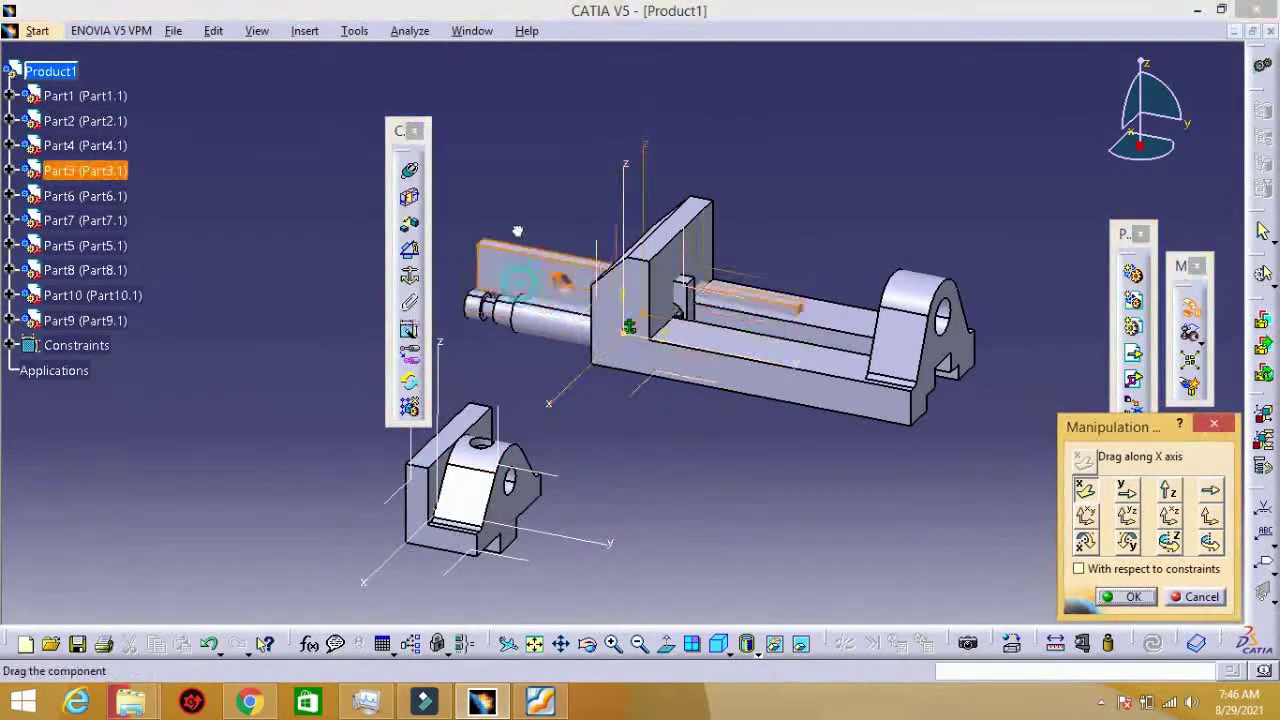
pyautogui.moveTo(520, 229); pyautogui.dragTo(760, 120)
pyautogui.moveTo(540, 312)
pyautogui.mouseDown()
pyautogui.moveTo(687, 185)
pyautogui.moveTo(560, 323)
pyautogui.moveTo(390, 575)
pyautogui.mouseUp()
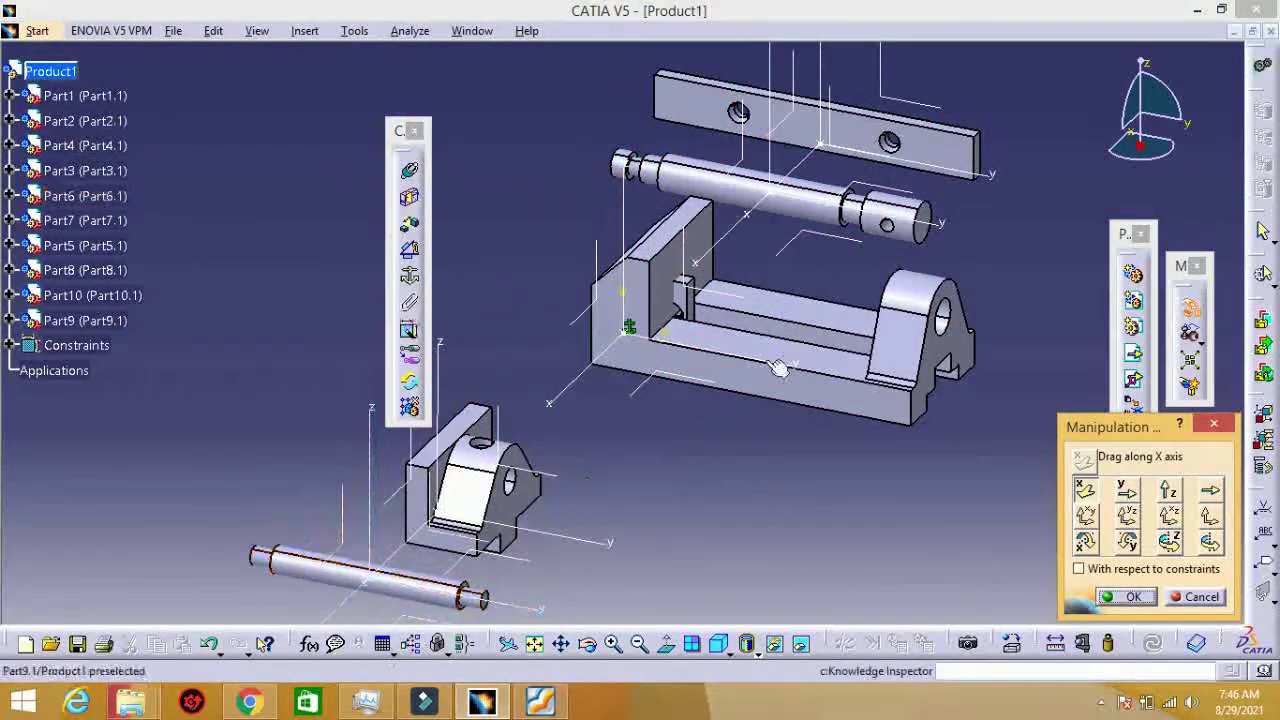
pyautogui.moveTo(682, 292); pyautogui.dragTo(555, 410)
# Step: Move the small pin, ball and vice body along Y, then confirm the new positions
pyautogui.click(1126, 490)
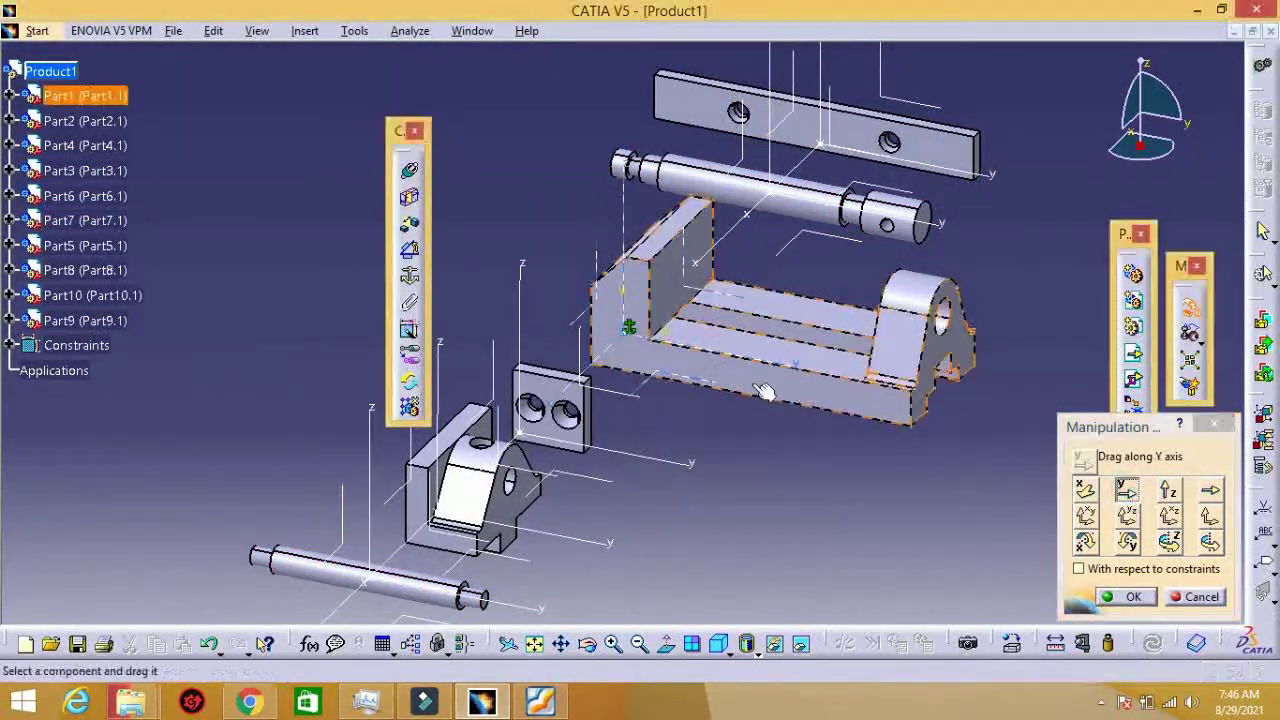
pyautogui.moveTo(670, 335); pyautogui.dragTo(820, 375)
pyautogui.moveTo(622, 310)
pyautogui.mouseDown()
pyautogui.moveTo(475, 203)
pyautogui.moveTo(310, 175)
pyautogui.moveTo(375, 250)
pyautogui.mouseUp()
pyautogui.moveTo(630, 342); pyautogui.dragTo(248, 267)
pyautogui.moveTo(890, 430); pyautogui.dragTo(652, 385)
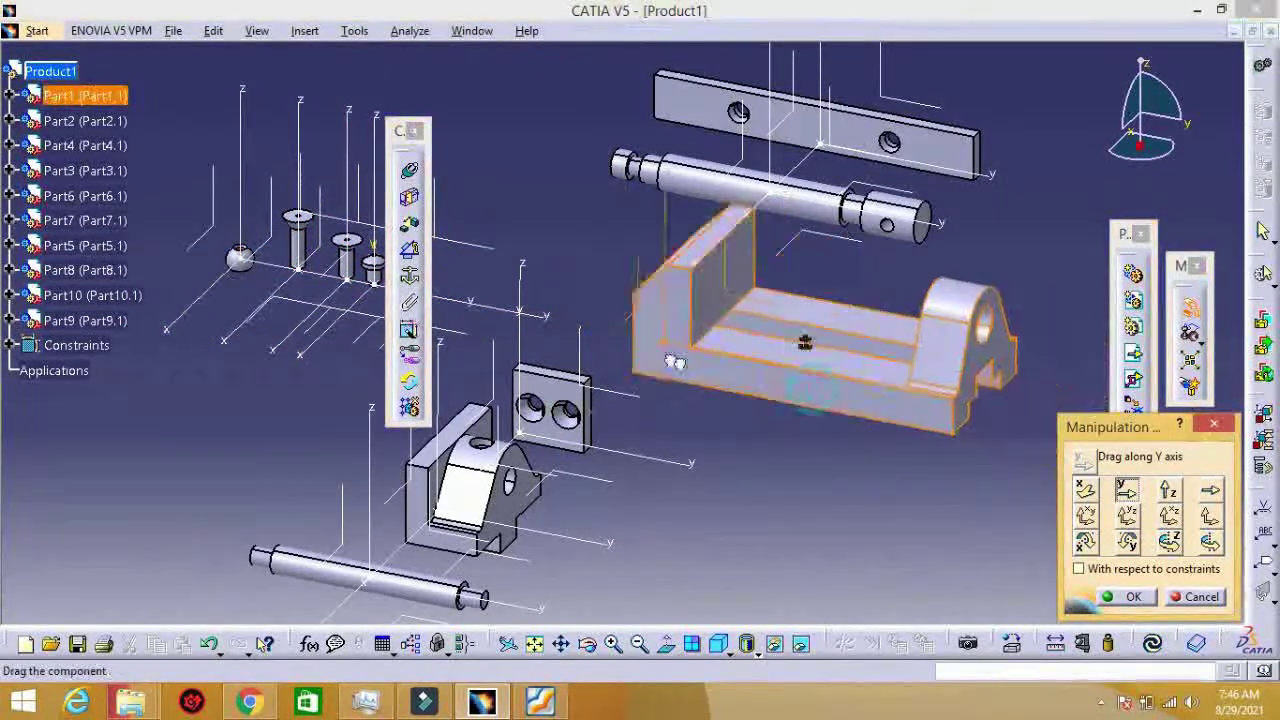
pyautogui.click(1127, 597)
# Step: Zoom in on the spread-out parts and start a Coincidence constraint
pyautogui.press('Escape')
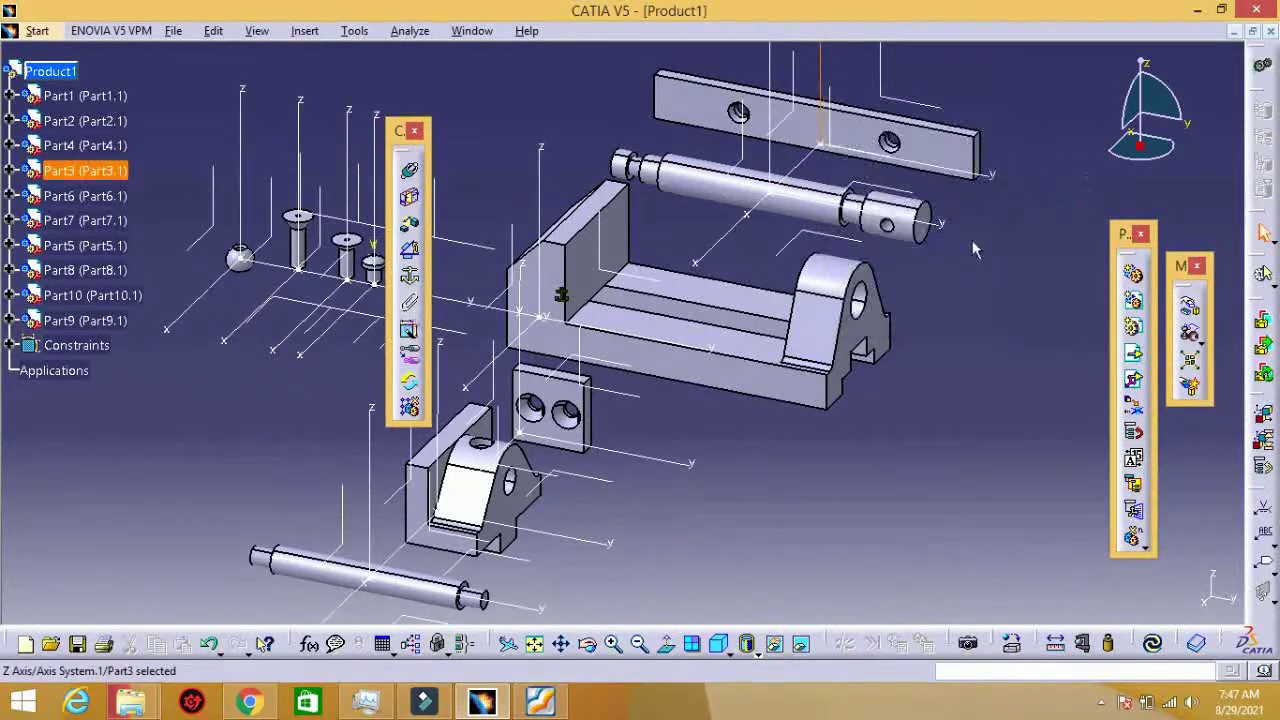
pyautogui.moveTo(706, 446); pyautogui.dragTo(706, 420, button='middle')
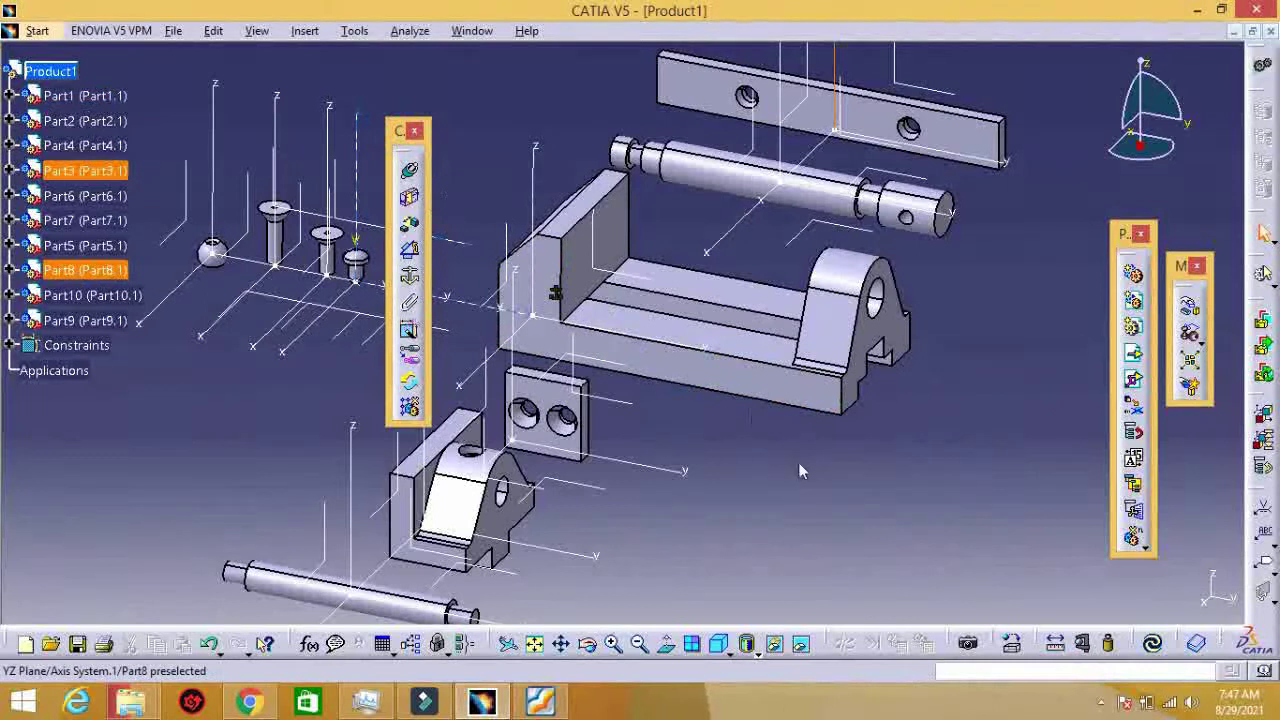
pyautogui.moveTo(800, 471); pyautogui.dragTo(793, 515)
pyautogui.click(768, 507)
pyautogui.click(1194, 589)
# Step: Align the lower part's hole axis and put its face in contact with the vice body's slide face
pyautogui.click(495, 488)
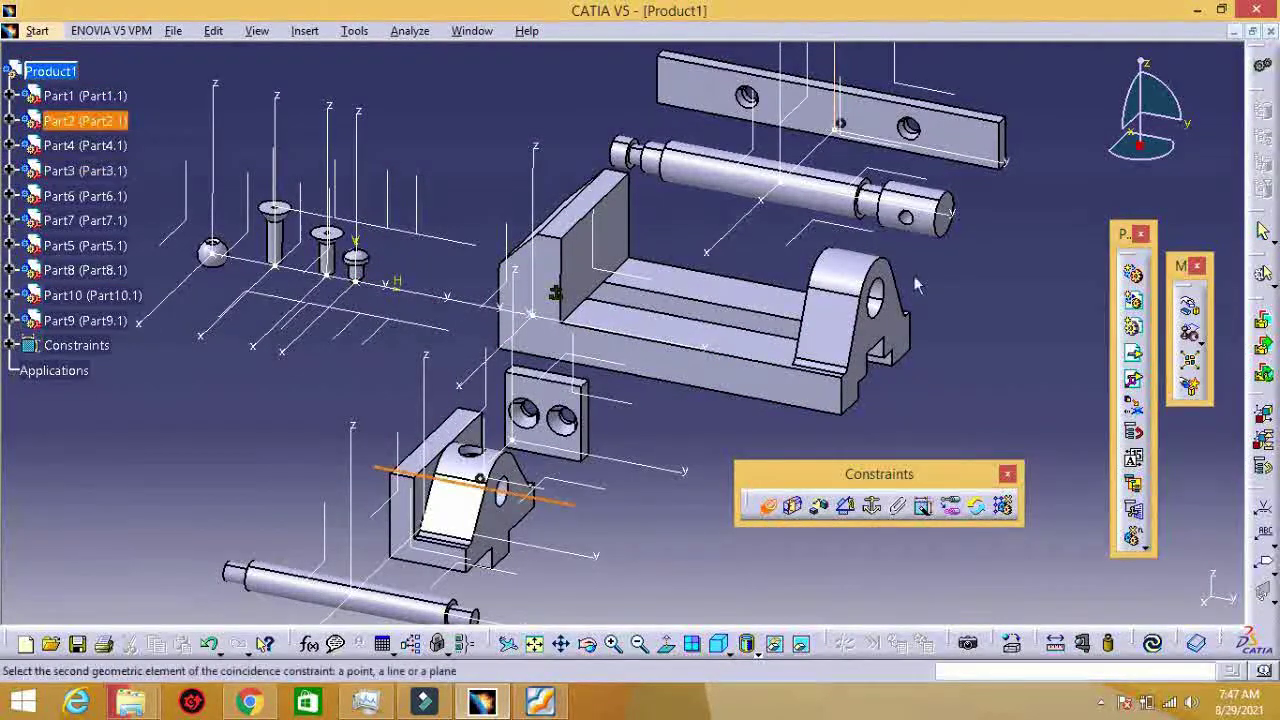
pyautogui.click(797, 510)
pyautogui.click(1190, 590)
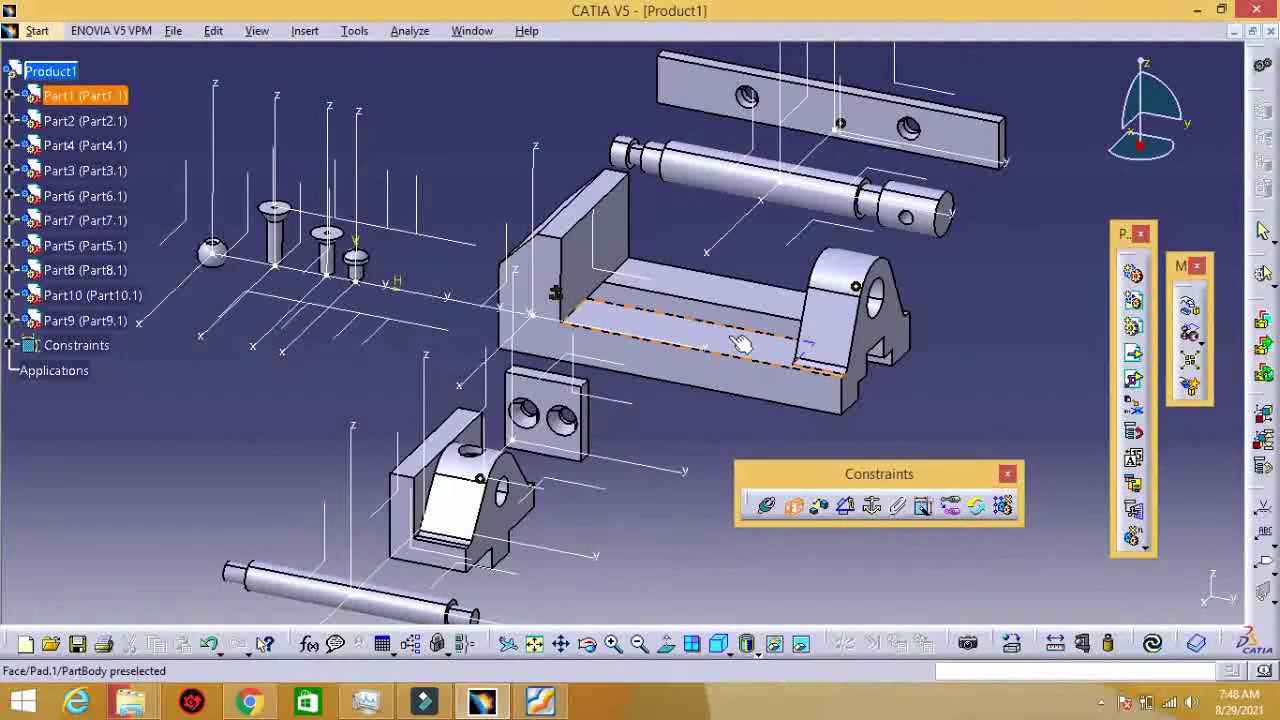
pyautogui.moveTo(593, 538); pyautogui.dragTo(583, 328, button='middle')
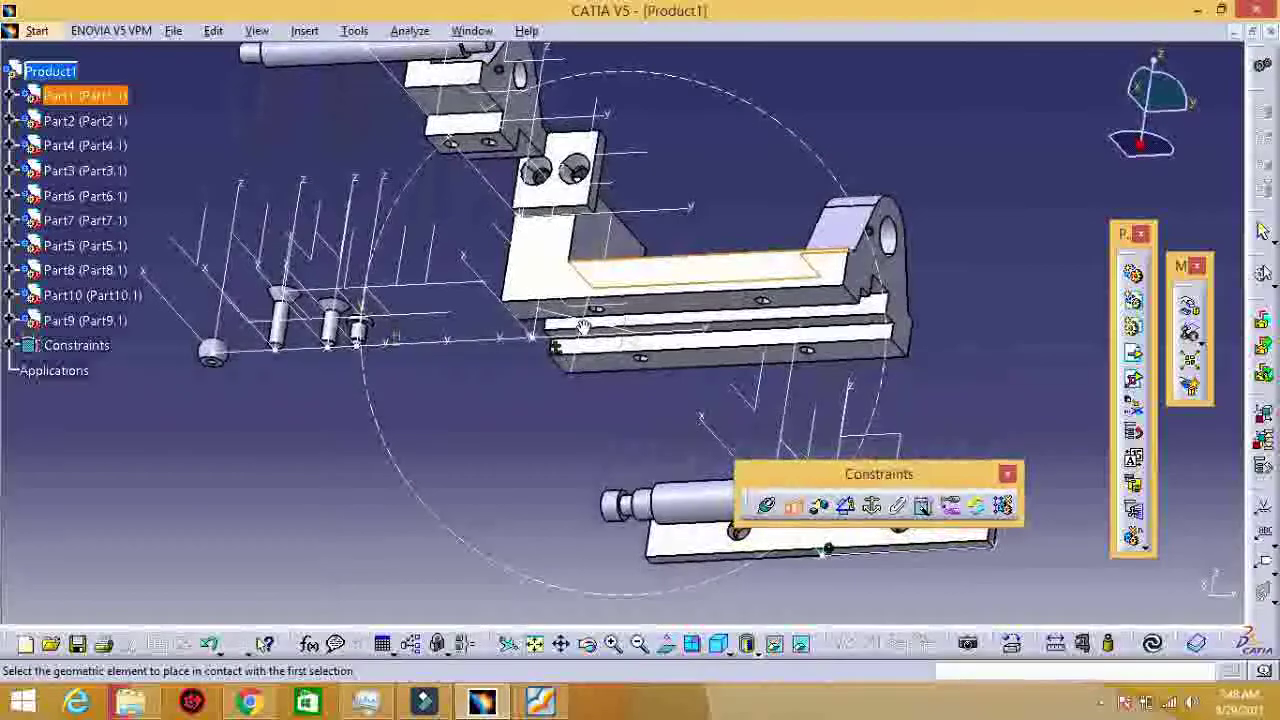
pyautogui.moveTo(583, 328)
pyautogui.mouseDown(button='middle')
pyautogui.moveTo(607, 228)
pyautogui.moveTo(788, 337)
pyautogui.mouseUp(button='middle')
pyautogui.click(607, 228)
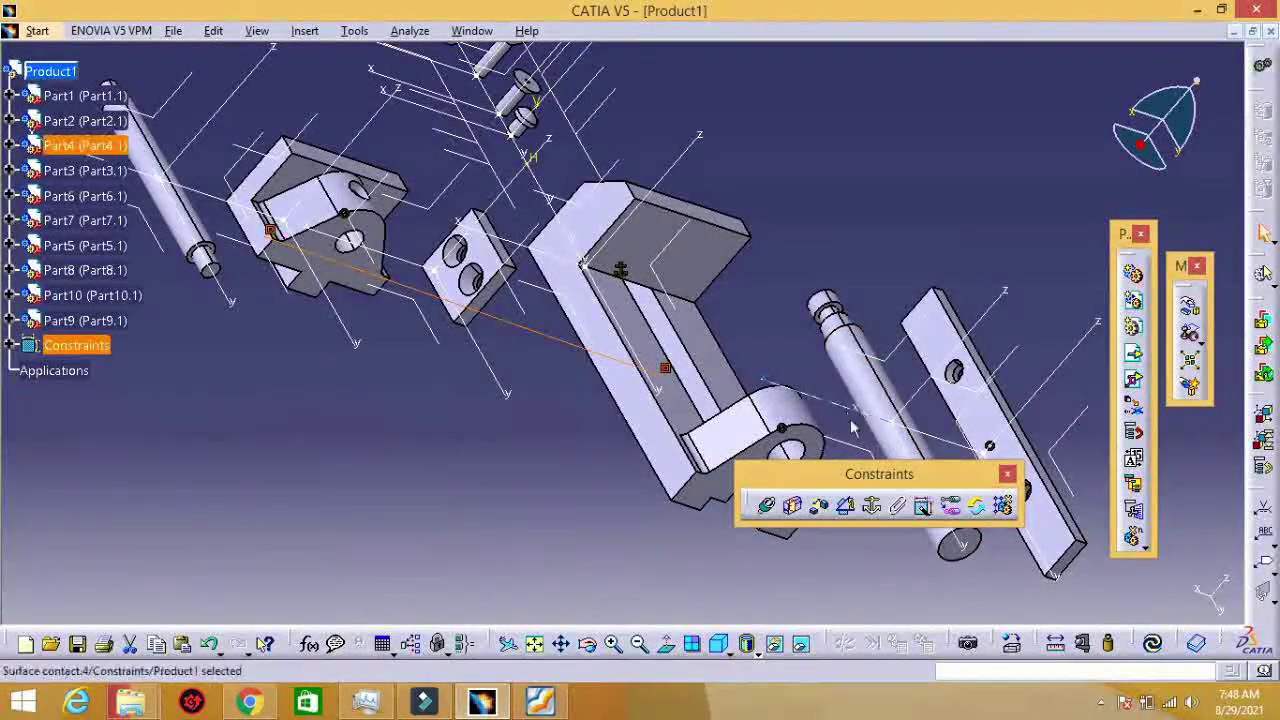
# Step: Make a hole axis coincident with the shaft, then begin a contact toward Part2's mating face
pyautogui.click(768, 507)
pyautogui.press('Return')
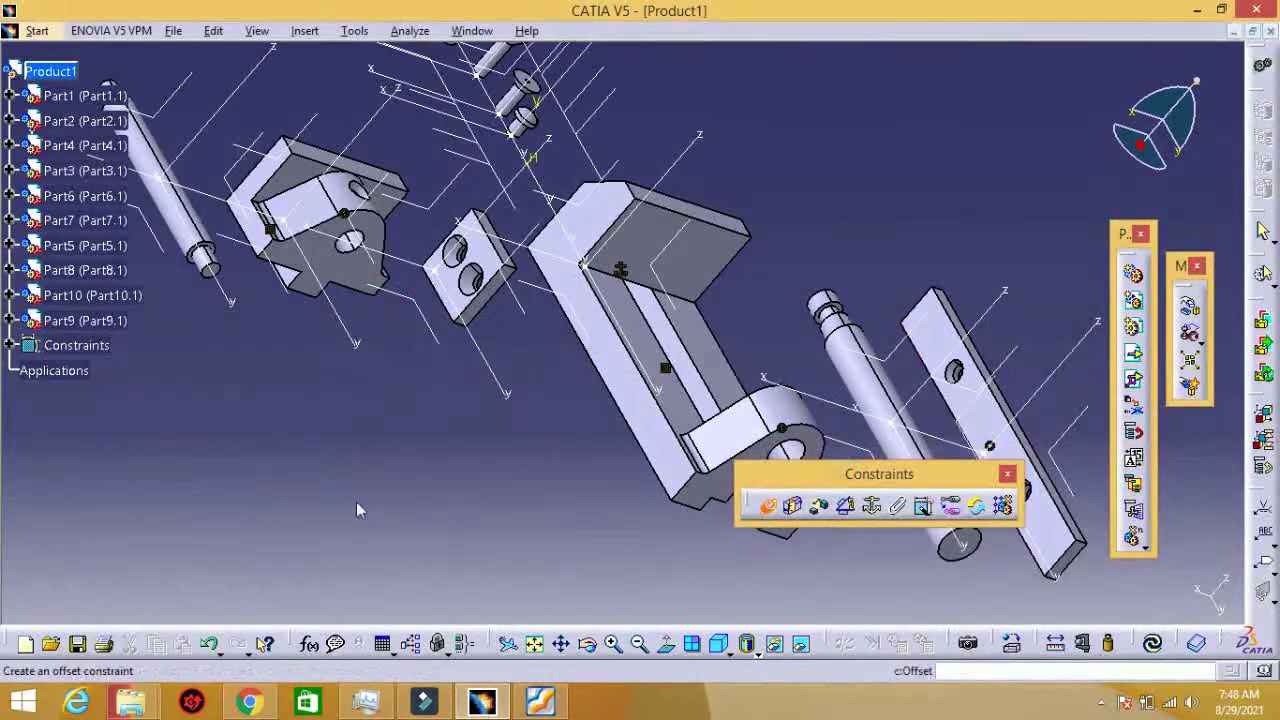
pyautogui.moveTo(838, 477); pyautogui.dragTo(358, 510)
pyautogui.click(966, 532)
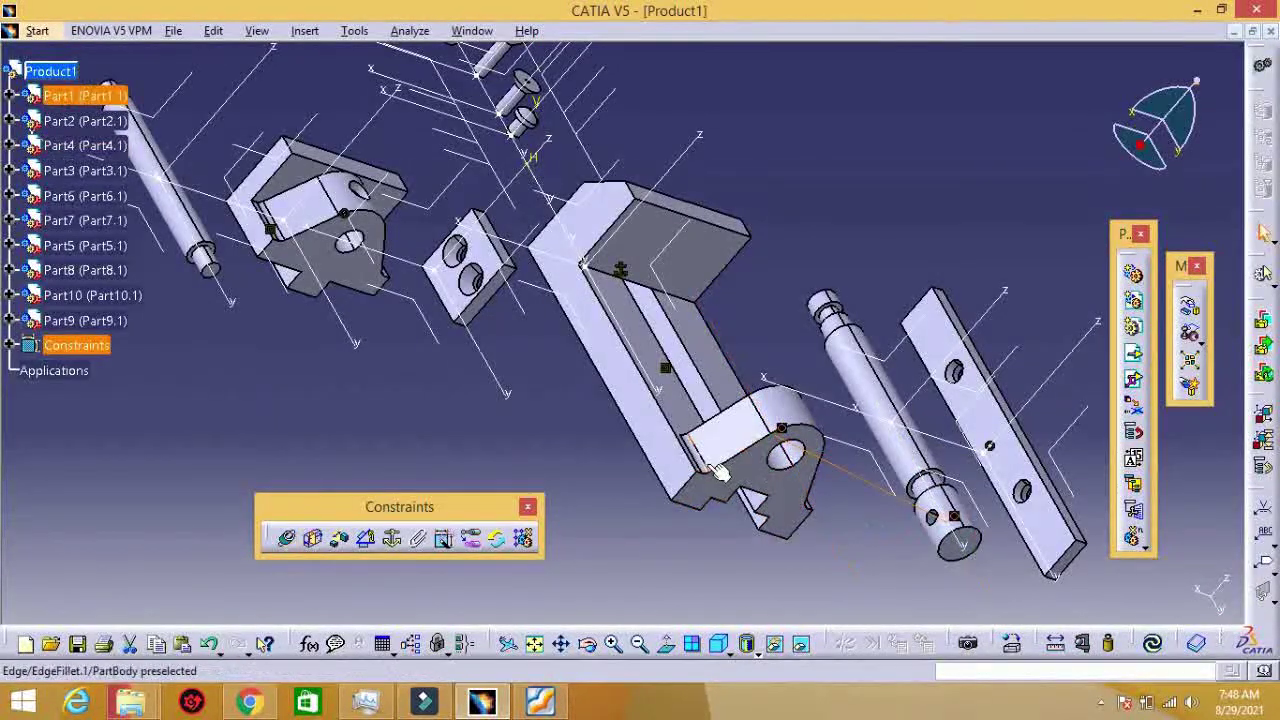
pyautogui.click(314, 539)
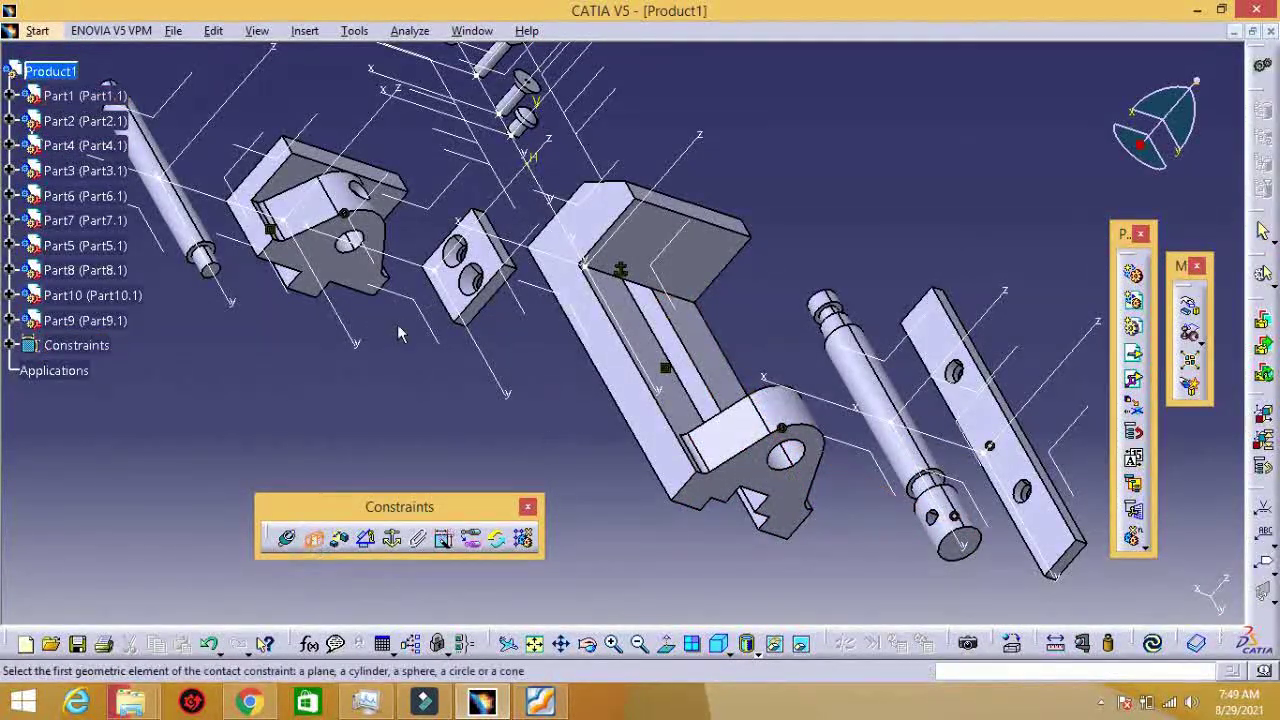
pyautogui.moveTo(398, 333); pyautogui.dragTo(455, 92, button='middle')
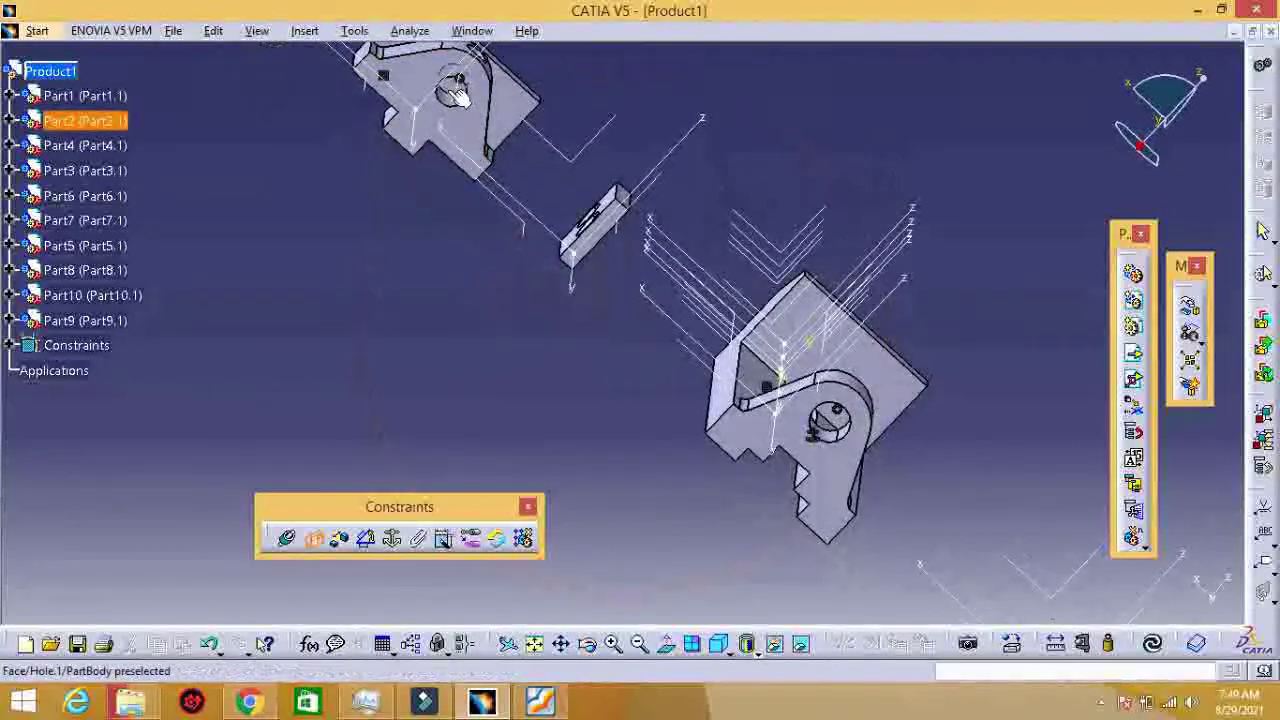
pyautogui.moveTo(920, 352); pyautogui.dragTo(500, 348, button='middle')
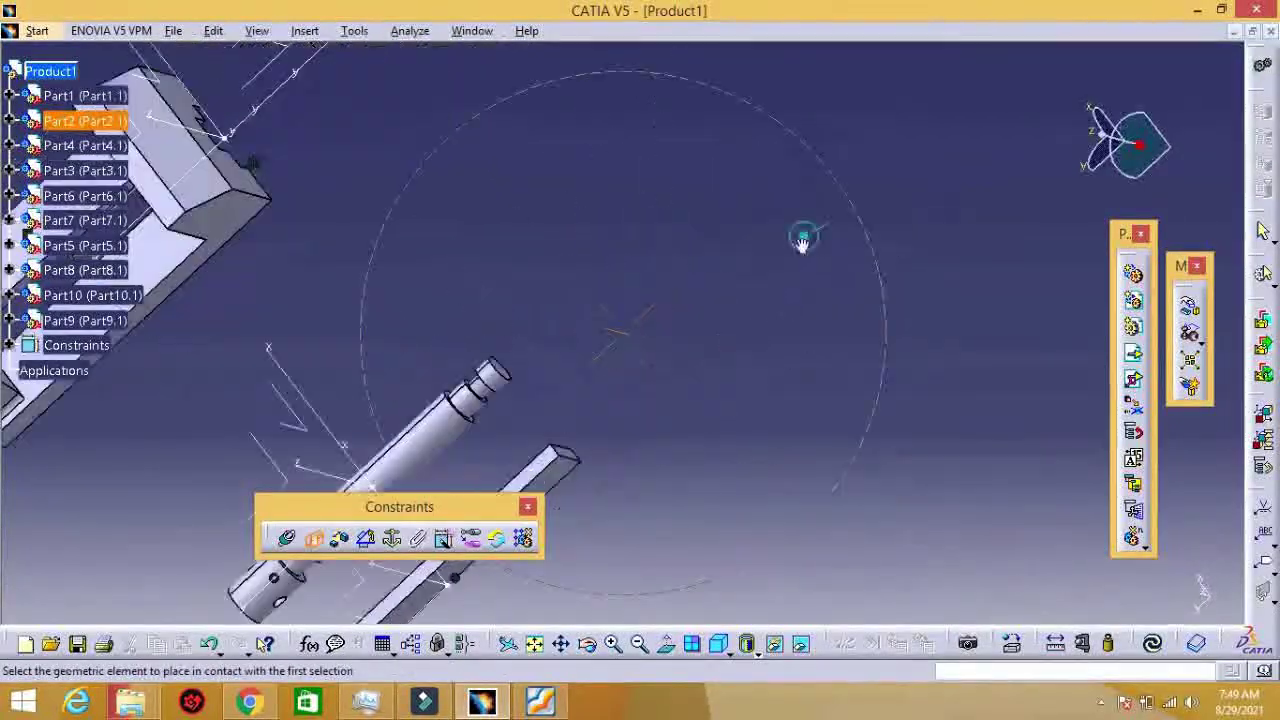
pyautogui.moveTo(522, 382); pyautogui.dragTo(489, 355, button='middle')
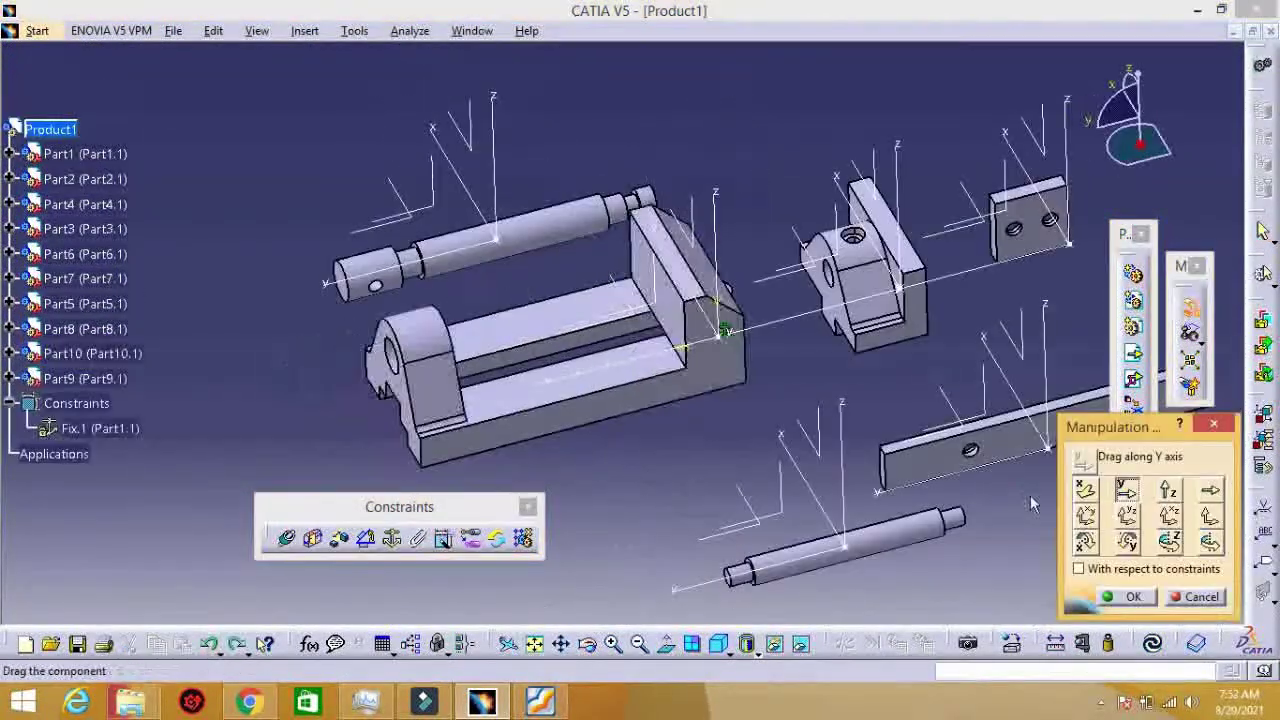
# Step: Add a hole-axis coincidence and a surface contact between Part1 and Part2
pyautogui.click(287, 541)
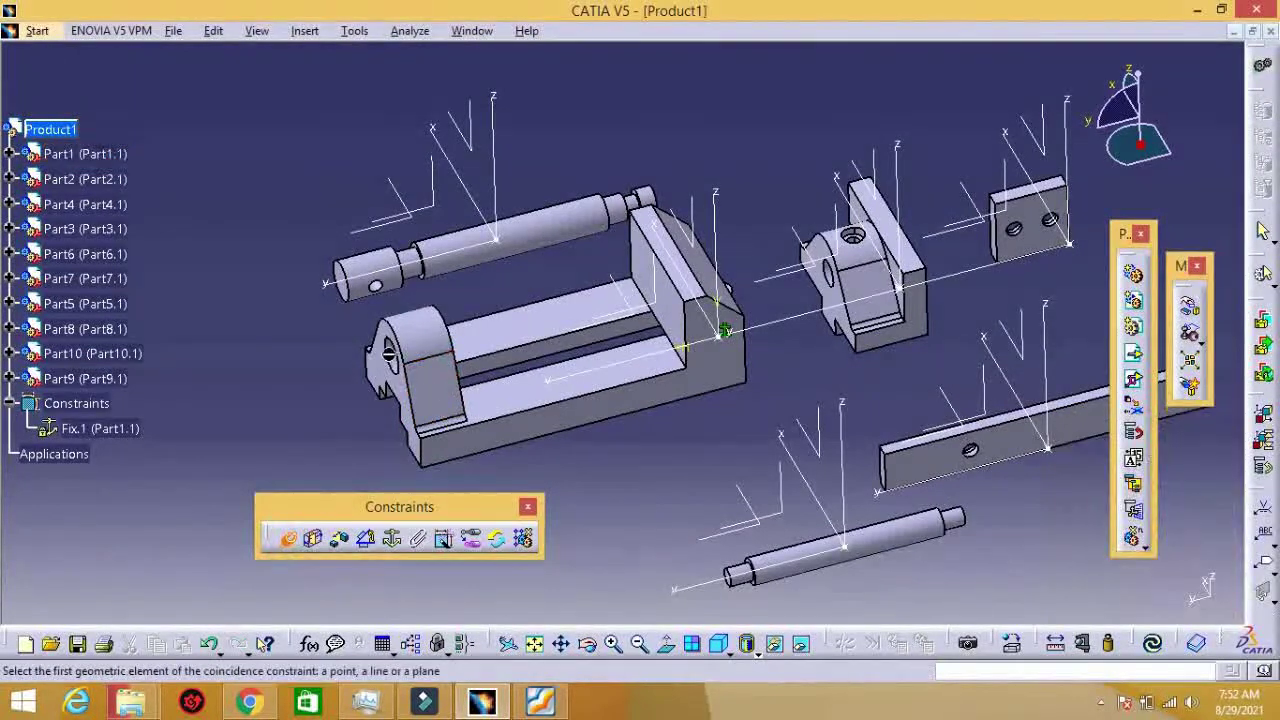
pyautogui.moveTo(316, 374); pyautogui.dragTo(525, 368, button='middle')
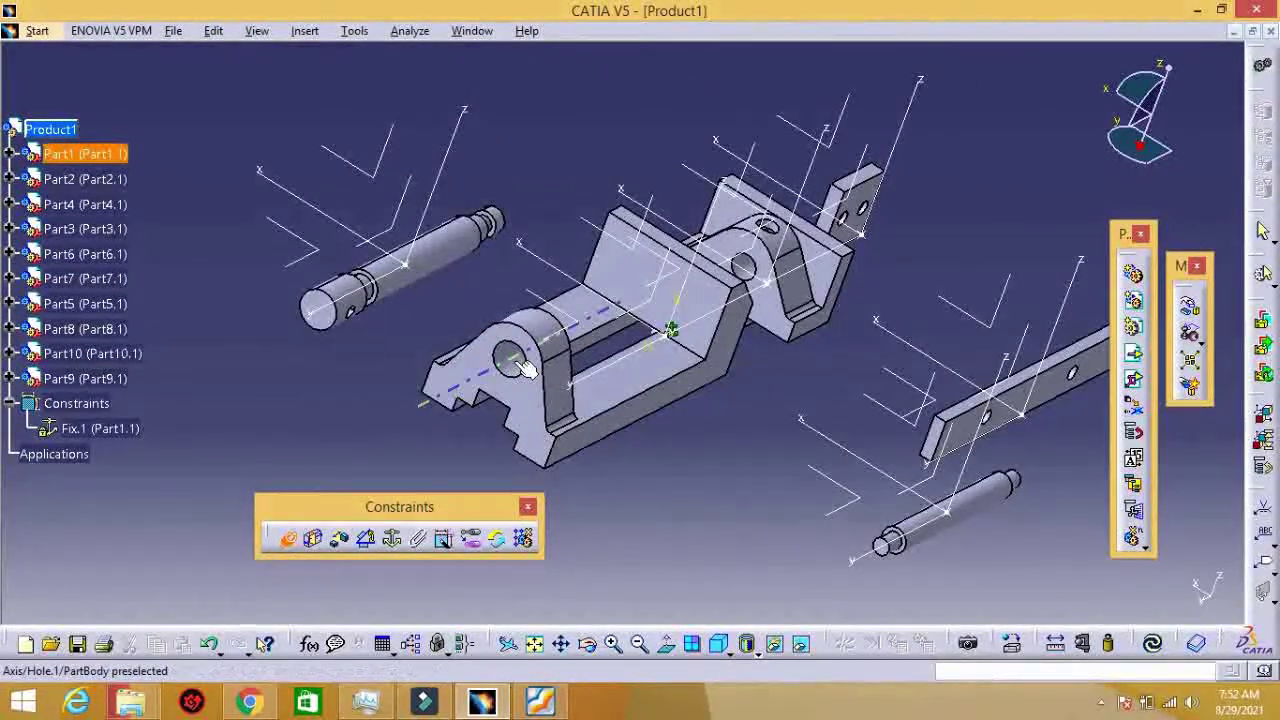
pyautogui.click(757, 270)
pyautogui.click(312, 540)
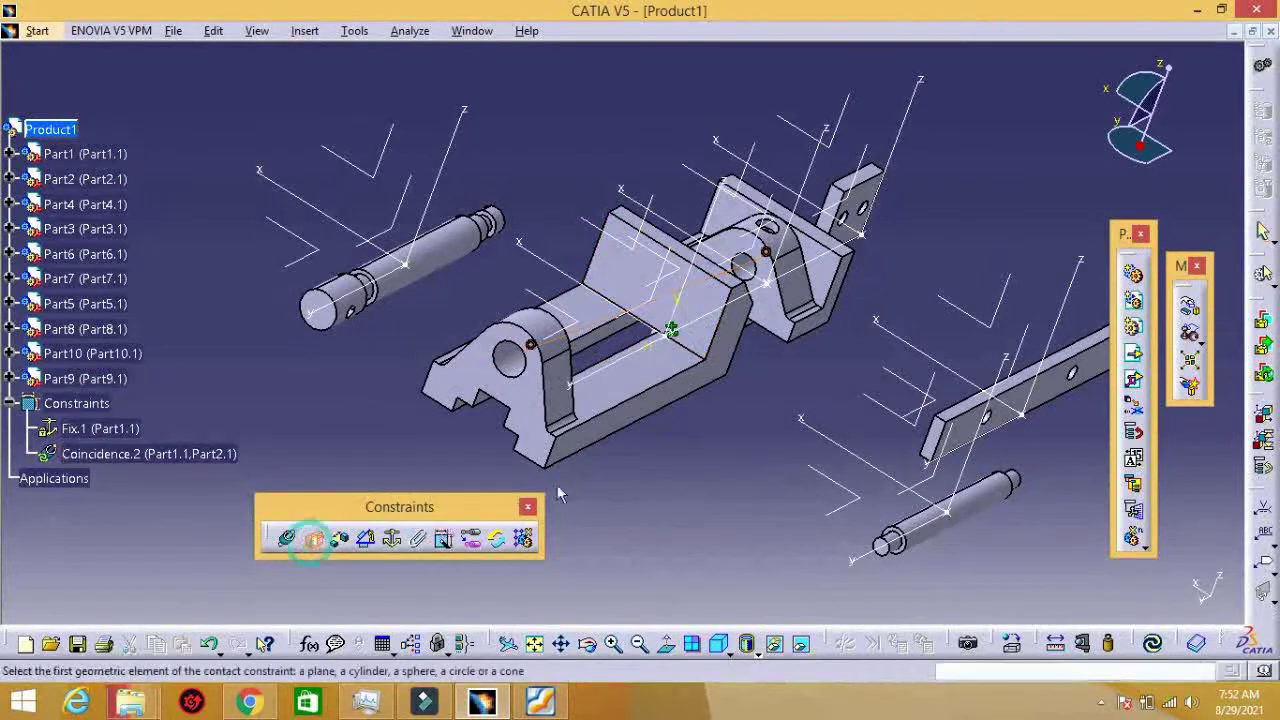
pyautogui.moveTo(633, 382); pyautogui.dragTo(520, 320, button='middle')
pyautogui.click(505, 300)
pyautogui.moveTo(612, 360)
pyautogui.mouseDown(button='middle')
pyautogui.moveTo(835, 398)
pyautogui.moveTo(1050, 100)
pyautogui.mouseUp(button='middle')
# Step: Make Part4's shaft coincident with Part1's hole axis and put Part2 and Part4 faces in contact
pyautogui.click(287, 539)
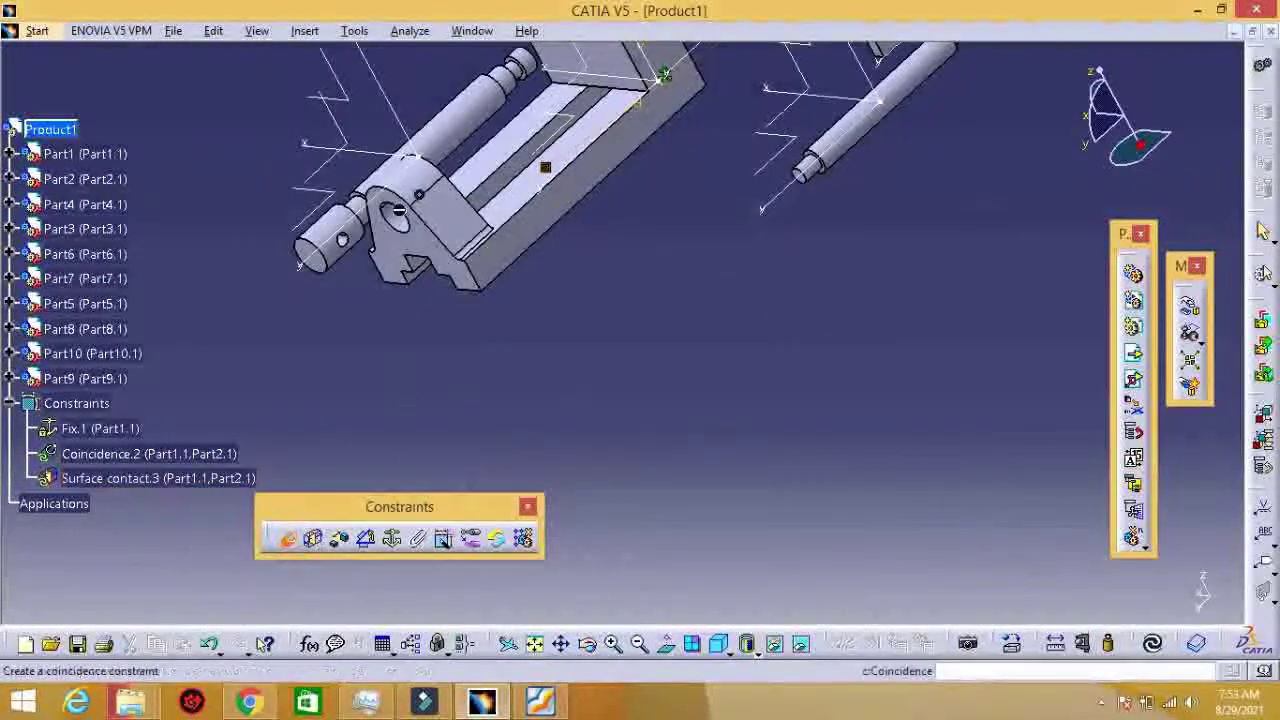
pyautogui.click(337, 238)
pyautogui.click(313, 539)
pyautogui.moveTo(661, 196); pyautogui.dragTo(706, 381, button='middle')
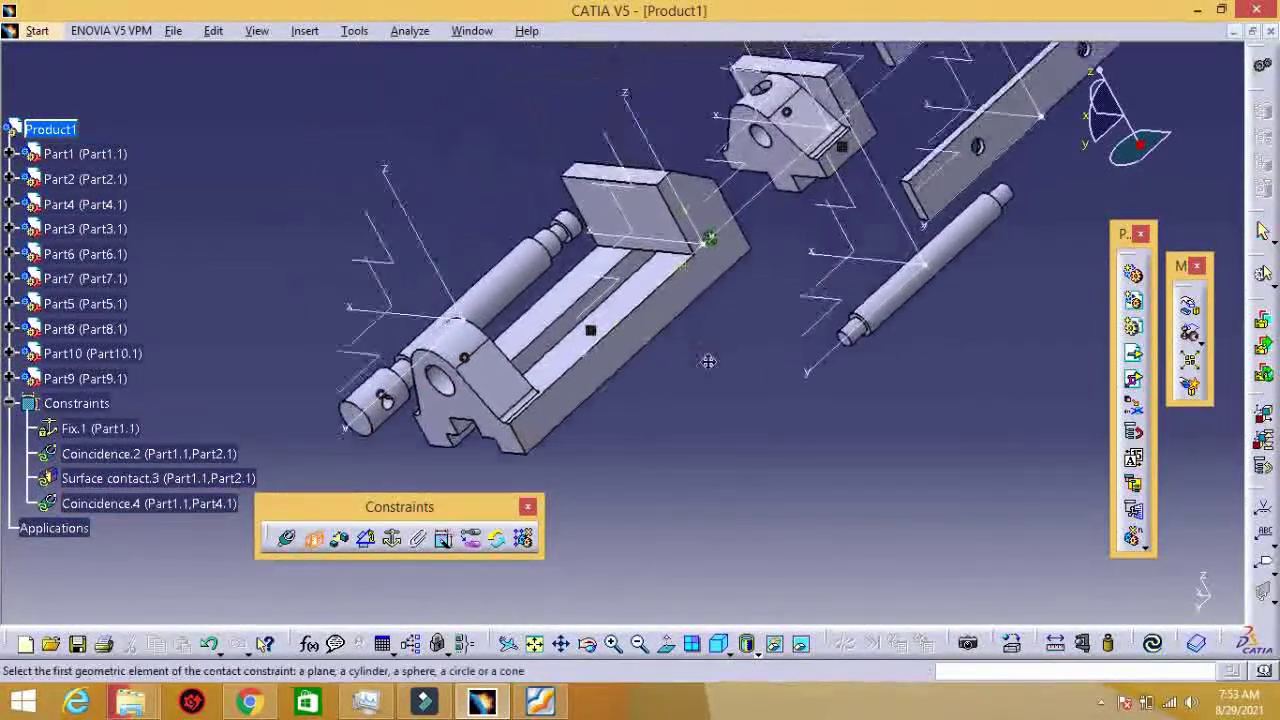
pyautogui.click(708, 254)
pyautogui.moveTo(708, 254); pyautogui.dragTo(1128, 645, button='middle')
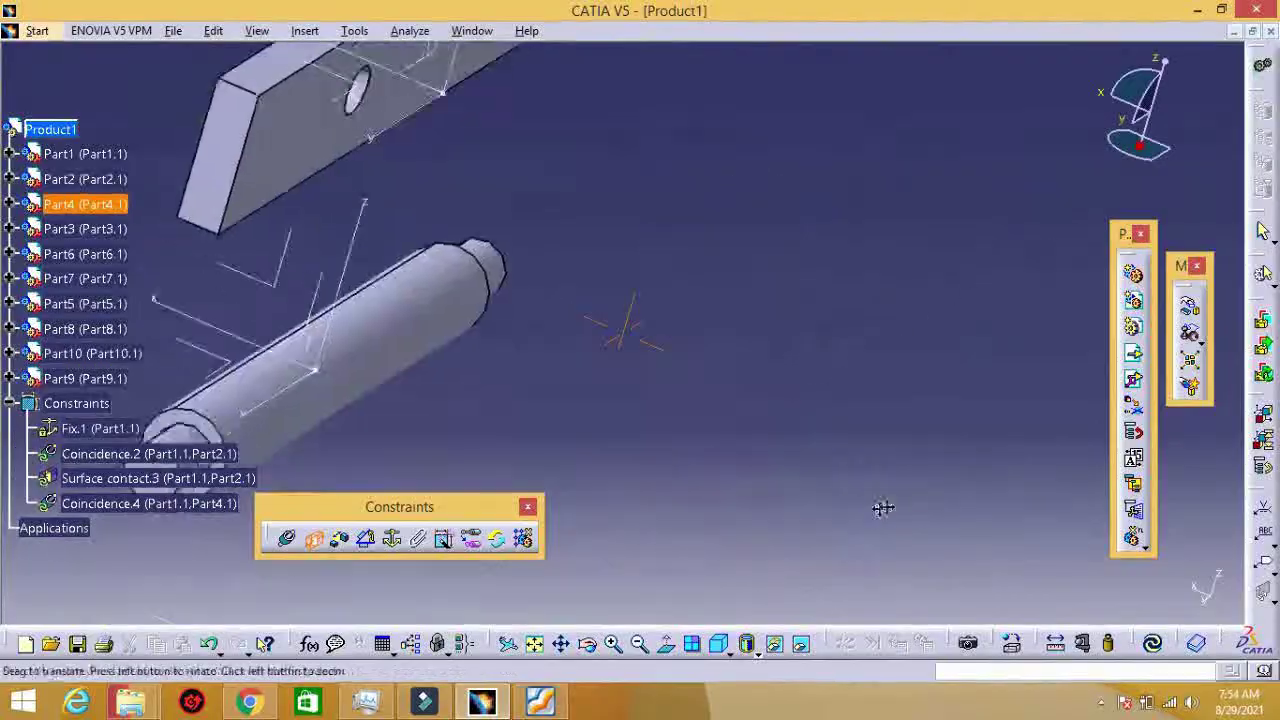
pyautogui.moveTo(886, 470); pyautogui.dragTo(908, 603, button='middle')
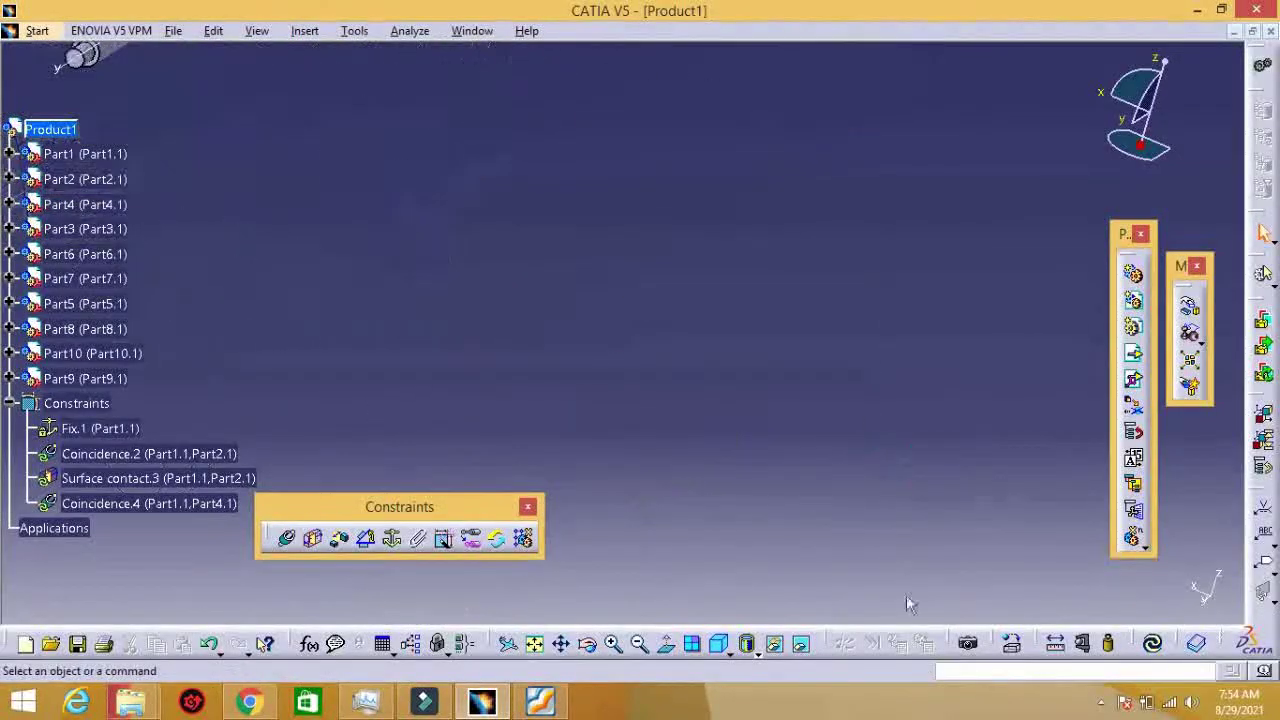
pyautogui.moveTo(455, 198); pyautogui.dragTo(763, 304, button='middle')
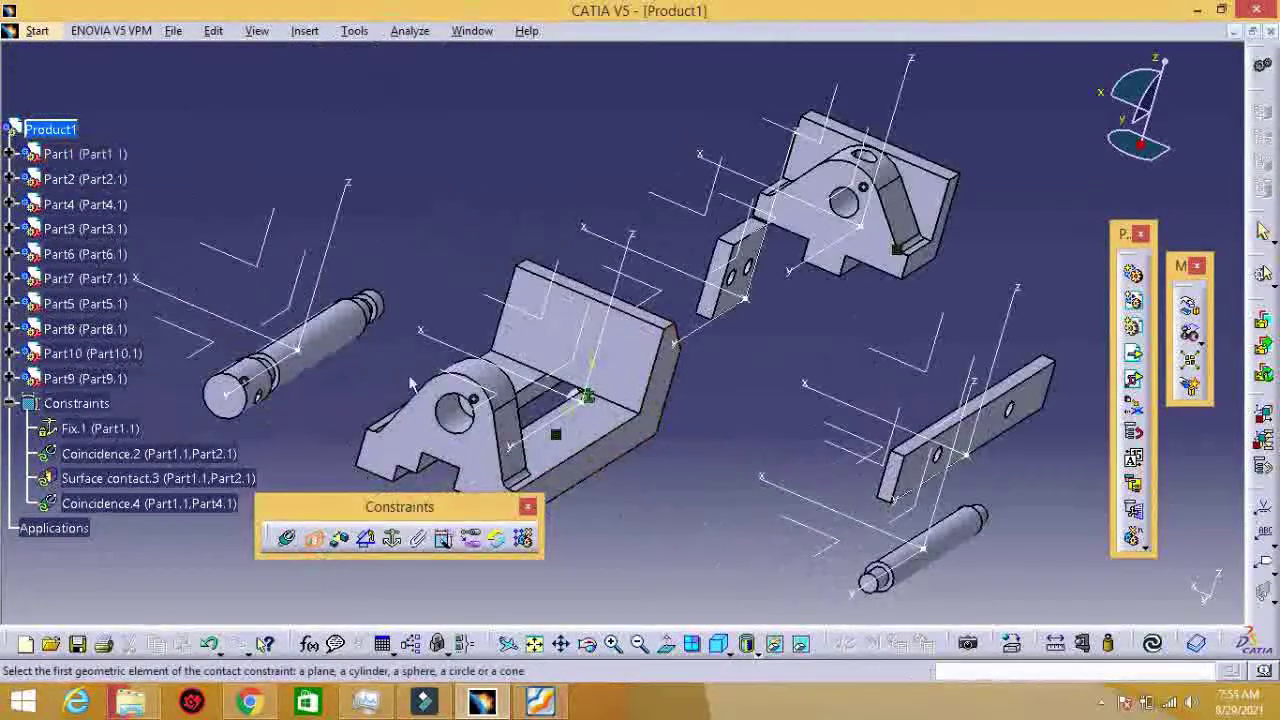
pyautogui.click(210, 320)
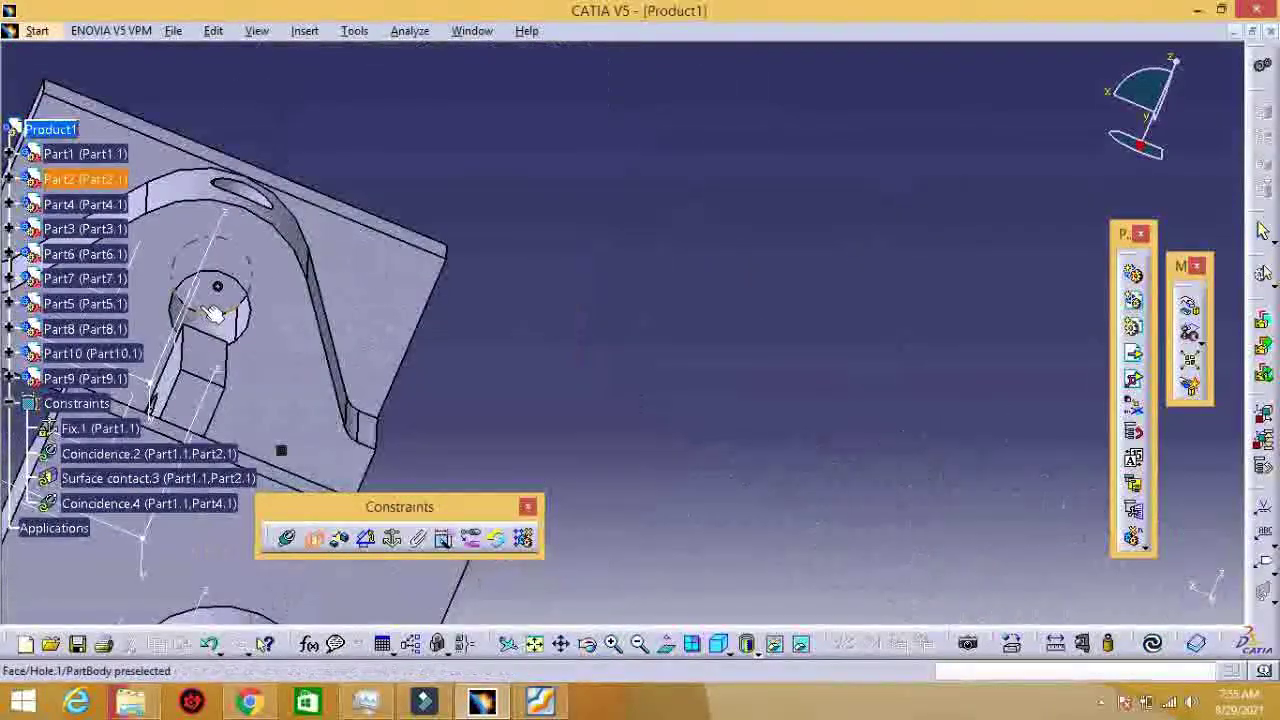
pyautogui.moveTo(256, 335); pyautogui.dragTo(606, 309, button='middle')
pyautogui.click(560, 460)
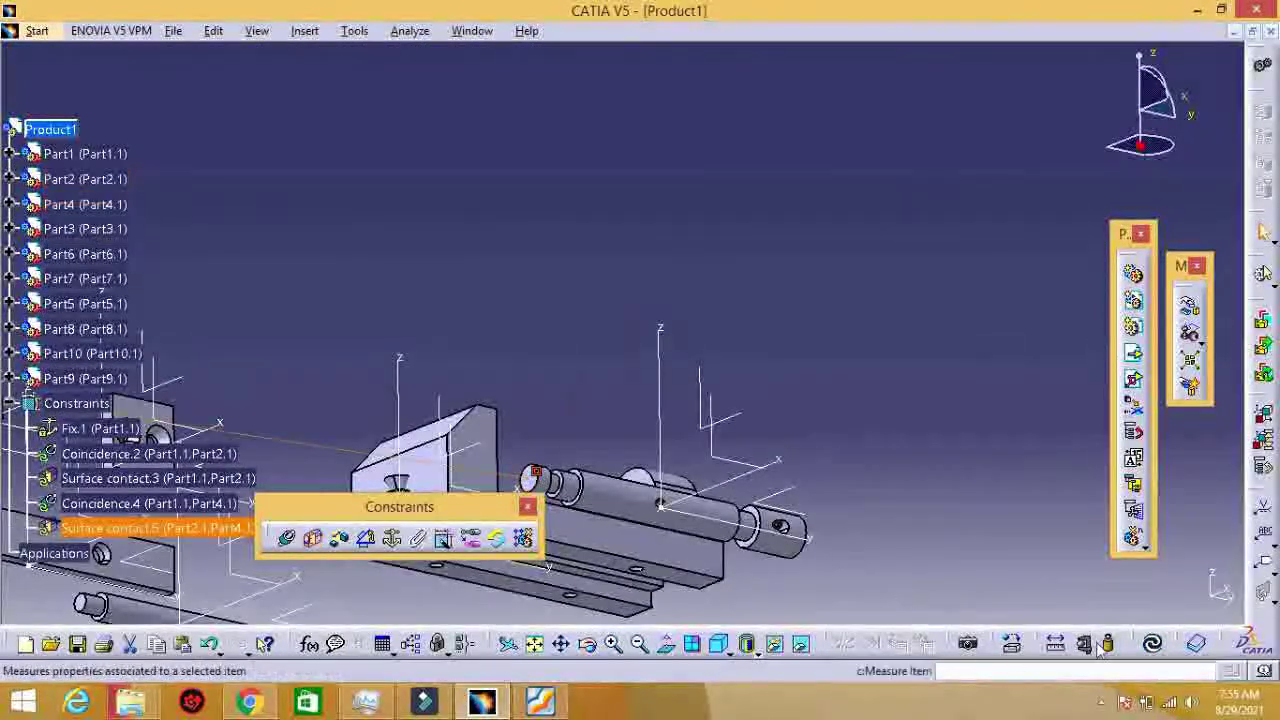
pyautogui.click(339, 538)
# Step: Set a 36.736 mm offset between the Part1 and Part2 planes
pyautogui.moveTo(376, 248)
pyautogui.mouseDown(button='middle')
pyautogui.moveTo(428, 318)
pyautogui.moveTo(440, 300)
pyautogui.mouseUp(button='middle')
pyautogui.click(160, 252)
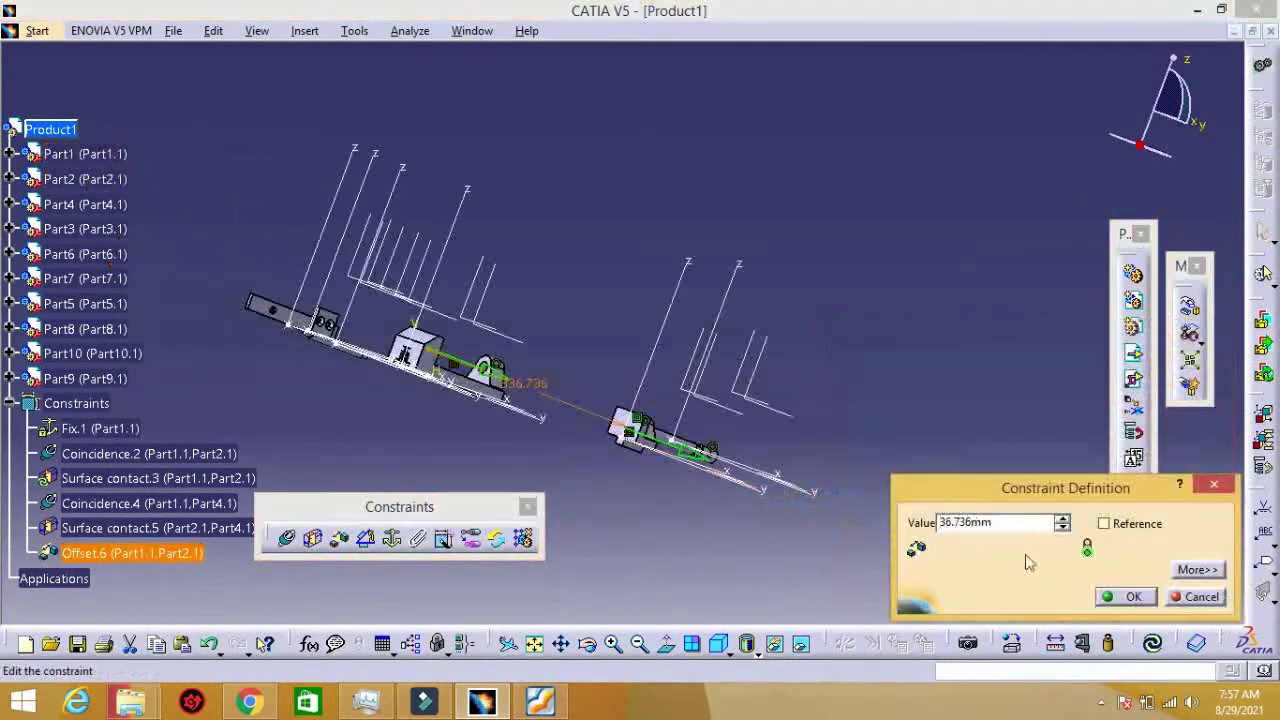
pyautogui.click(1112, 597)
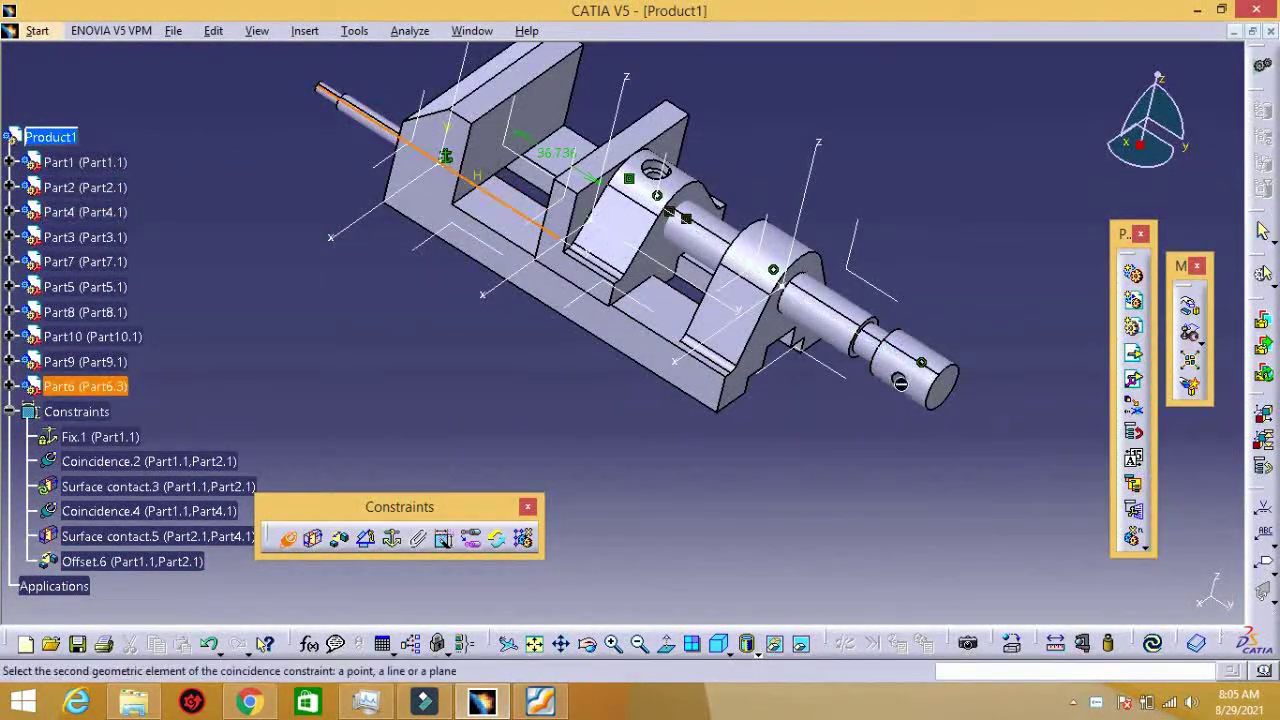
# Step: Make Part6 coincident with the Part4 shaft and update the assembly
pyautogui.click(900, 383)
pyautogui.click(1152, 643)
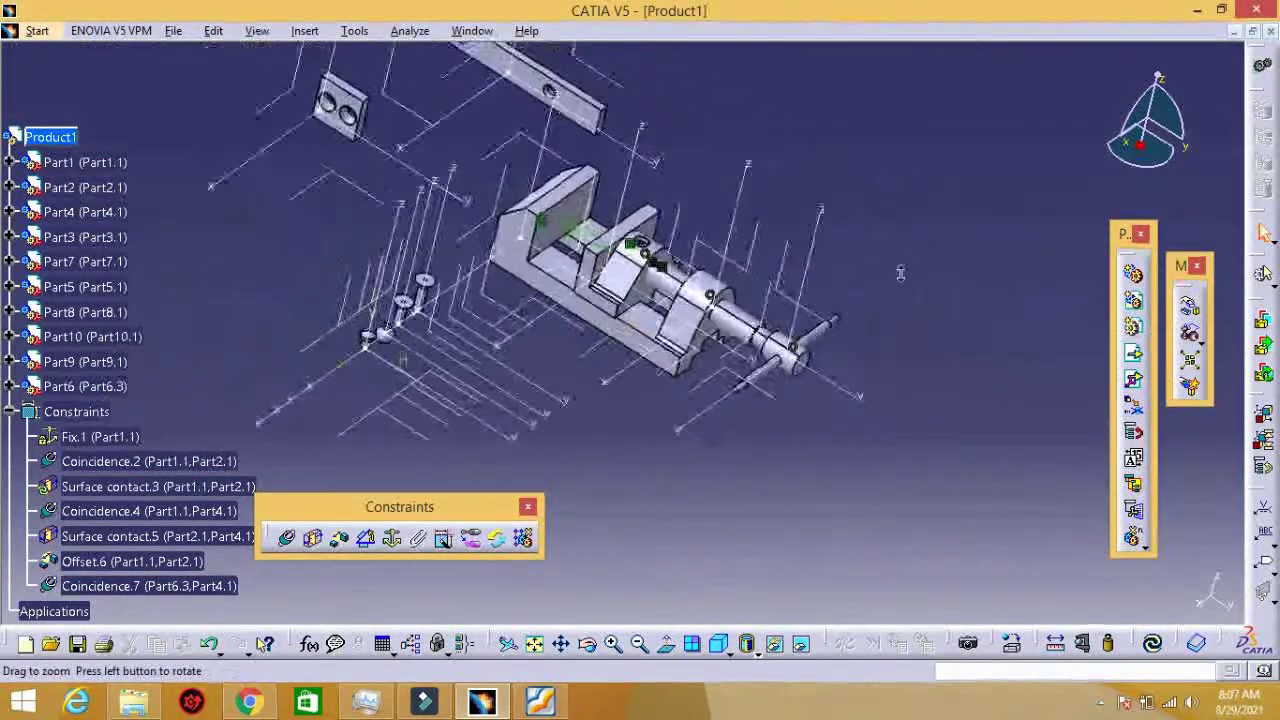
pyautogui.click(577, 152)
# Step: Copy the Part3 bar and paste it into Product1 as Part3.2
pyautogui.rightClick(110, 238)
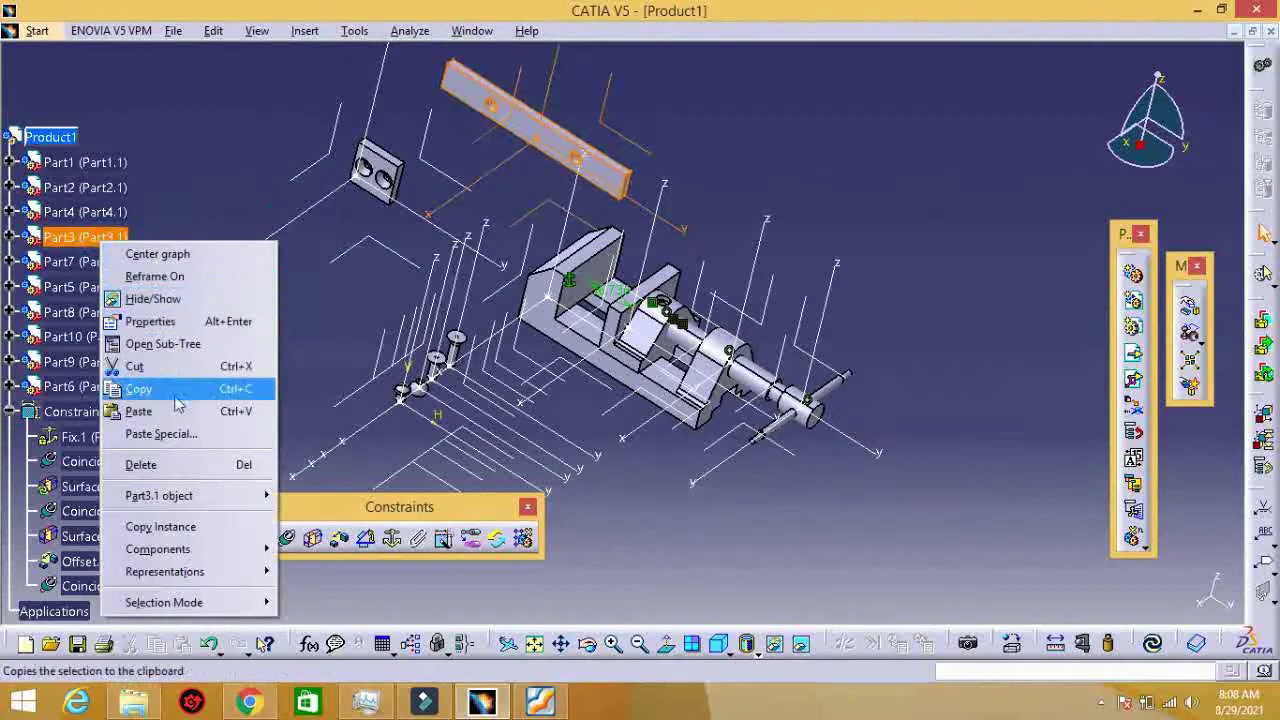
pyautogui.click(143, 386)
pyautogui.rightClick(110, 238)
pyautogui.click(195, 411)
pyautogui.click(790, 397)
pyautogui.rightClick(60, 137)
pyautogui.click(163, 305)
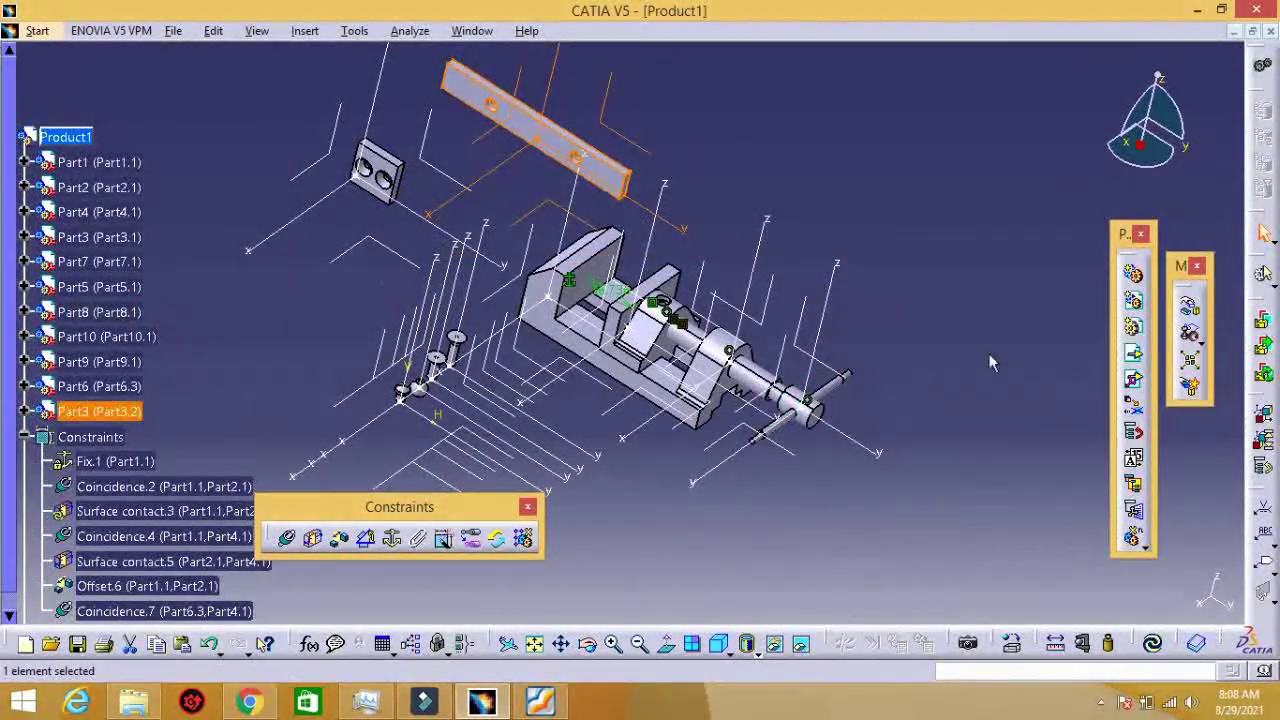
# Step: Drag the pasted Part3.2 bar clear of the original and confirm its position
pyautogui.click(1189, 305)
pyautogui.moveTo(560, 140); pyautogui.dragTo(733, 196)
pyautogui.click(1116, 576)
pyautogui.moveTo(567, 410)
pyautogui.mouseDown(button='middle')
pyautogui.moveTo(668, 555)
pyautogui.moveTo(734, 400)
pyautogui.moveTo(686, 480)
pyautogui.moveTo(771, 409)
pyautogui.moveTo(900, 380)
pyautogui.mouseUp(button='middle')
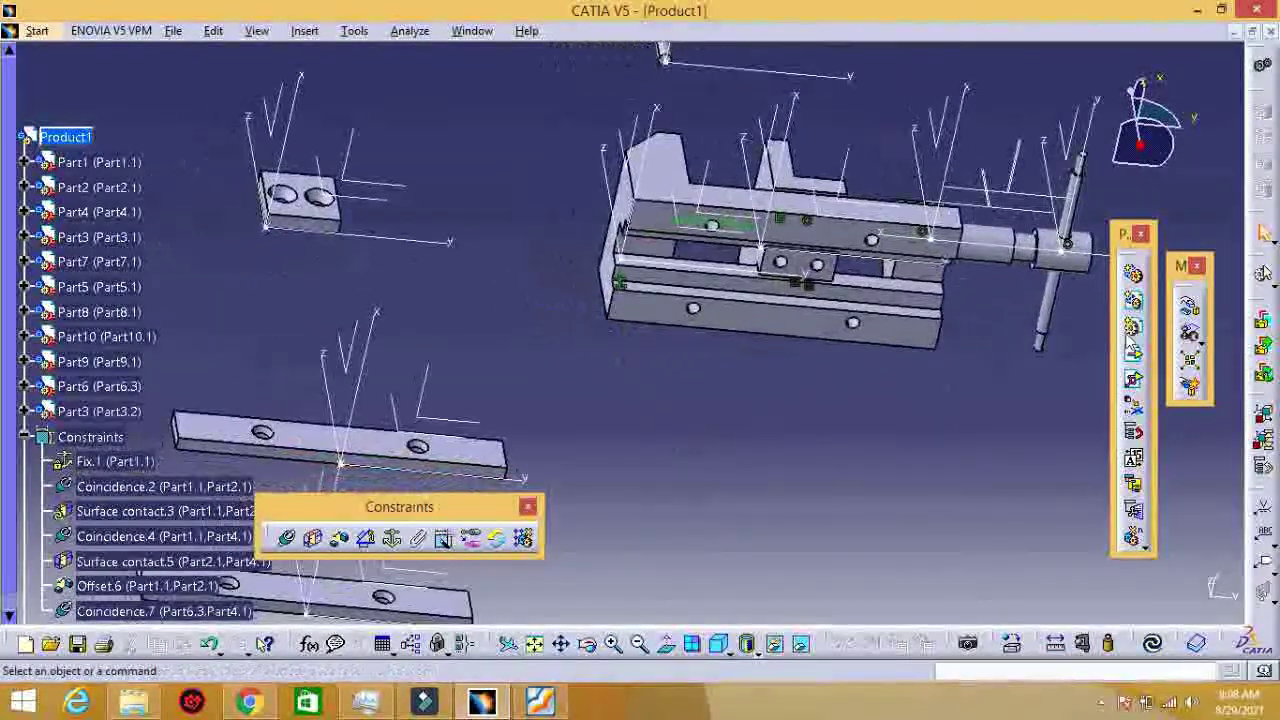
# Step: Measure the hole-axis distances to the bar edges (38 mm and 36 mm)
pyautogui.click(287, 538)
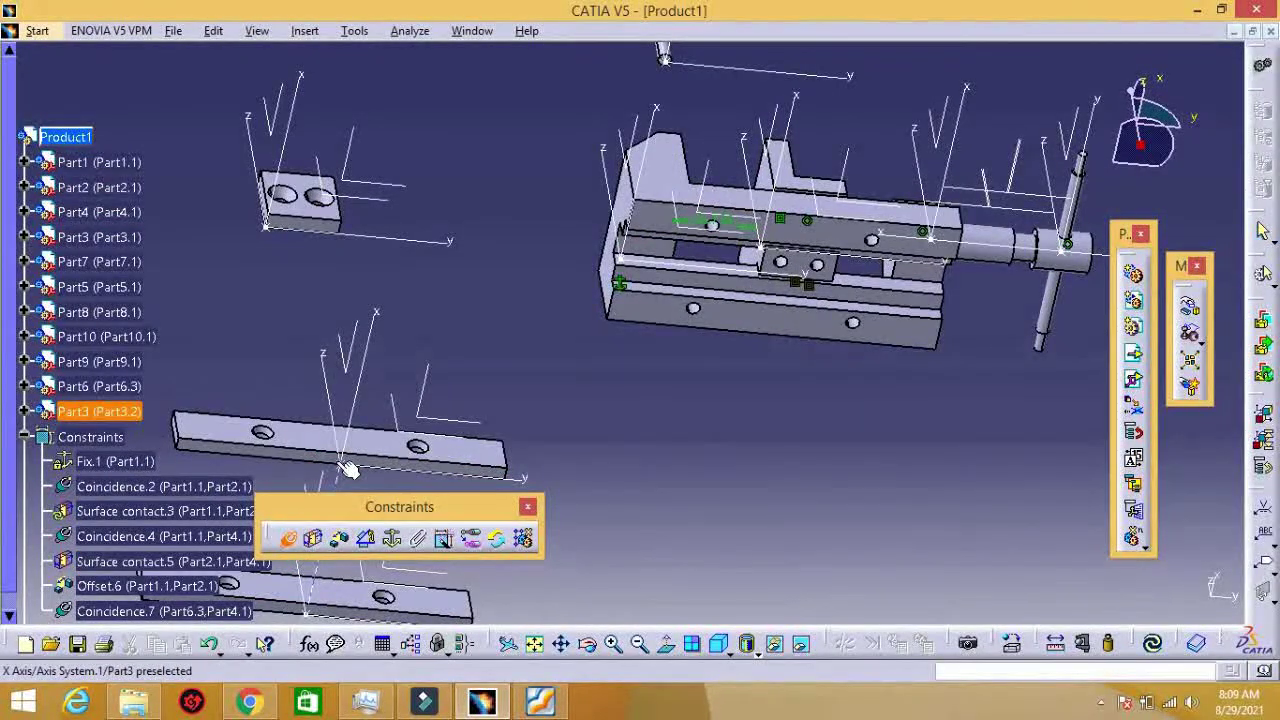
pyautogui.keyDown('ctrl'); pyautogui.moveTo(570, 480); pyautogui.dragTo(662, 565, button='middle'); pyautogui.keyUp('ctrl')
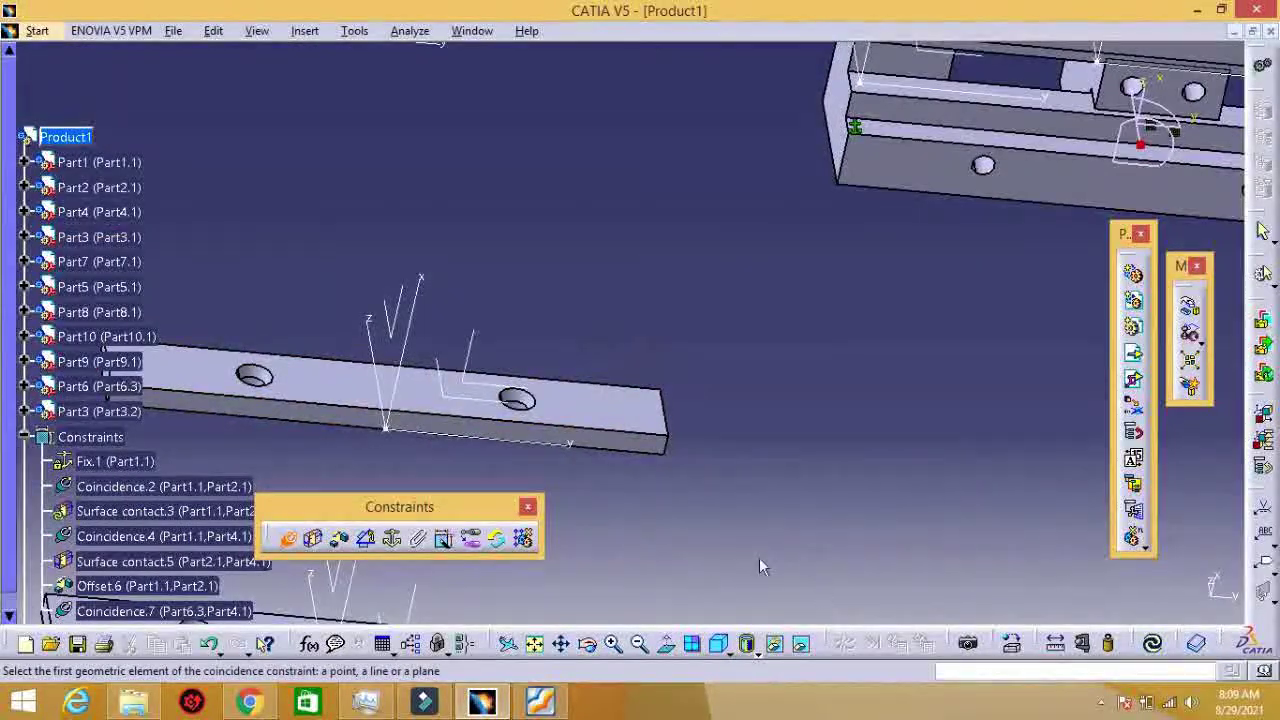
pyautogui.click(1056, 643)
pyautogui.click(516, 400)
pyautogui.click(666, 418)
pyautogui.click(1110, 596)
pyautogui.click(1056, 643)
pyautogui.click(983, 165)
pyautogui.click(852, 165)
pyautogui.click(1198, 598)
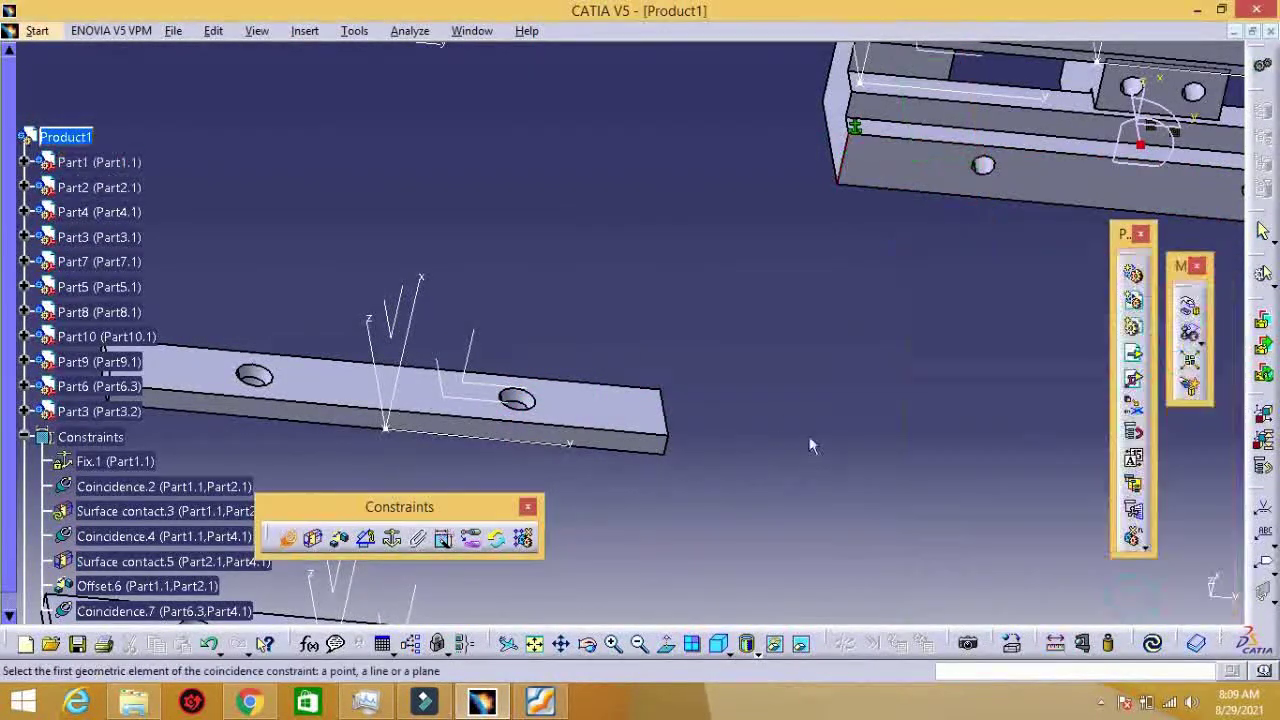
# Step: Make the first bar's hole axes coincident with the body holes and update
pyautogui.click(254, 376)
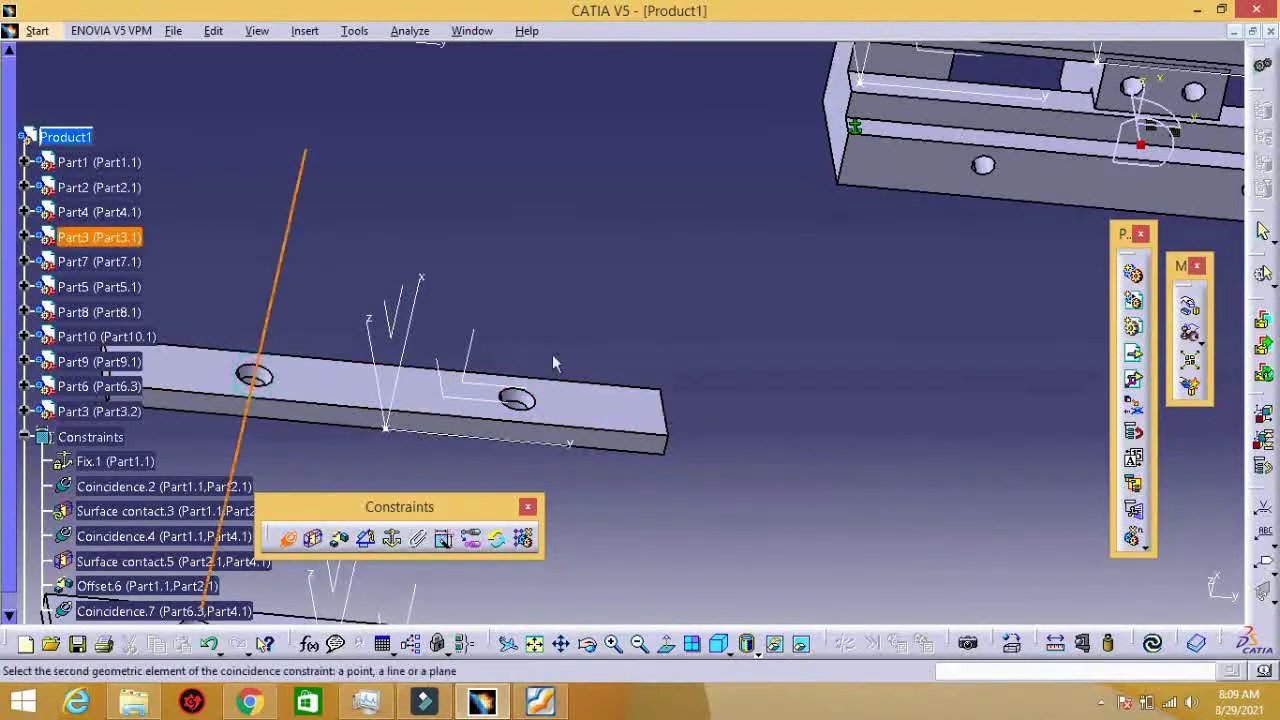
pyautogui.click(986, 168)
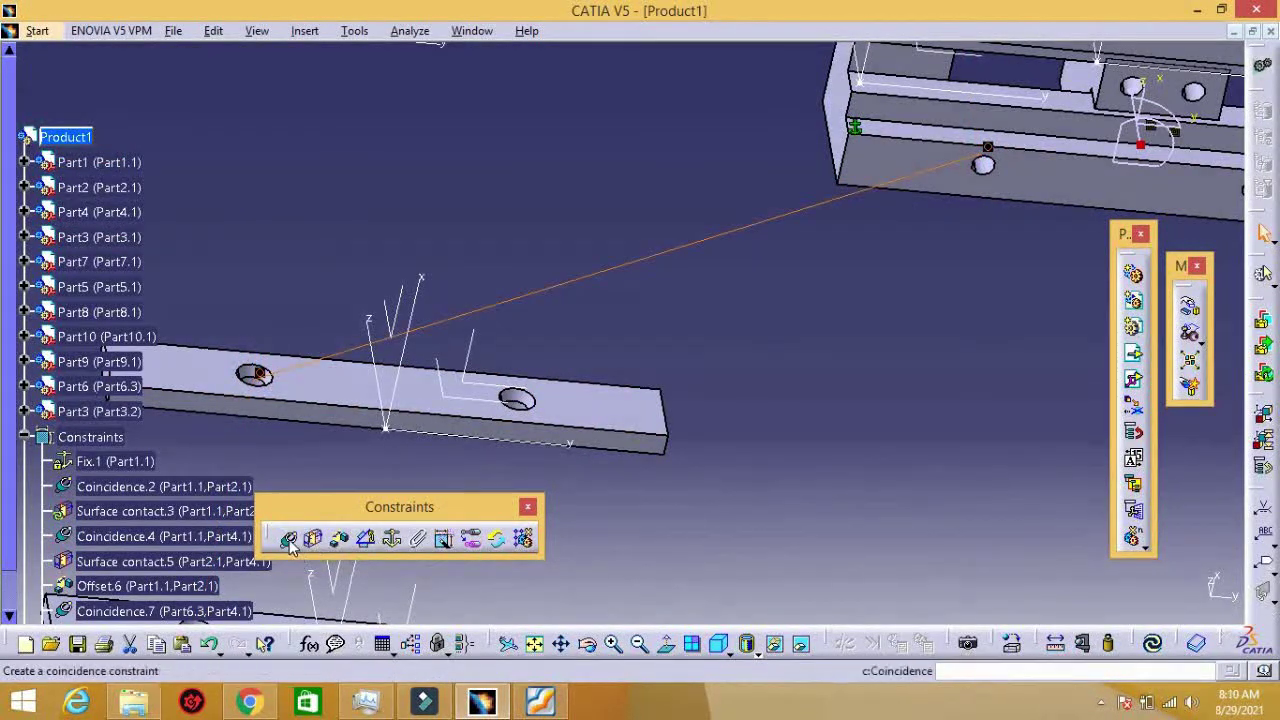
pyautogui.hotkey('ctrl', 'u')
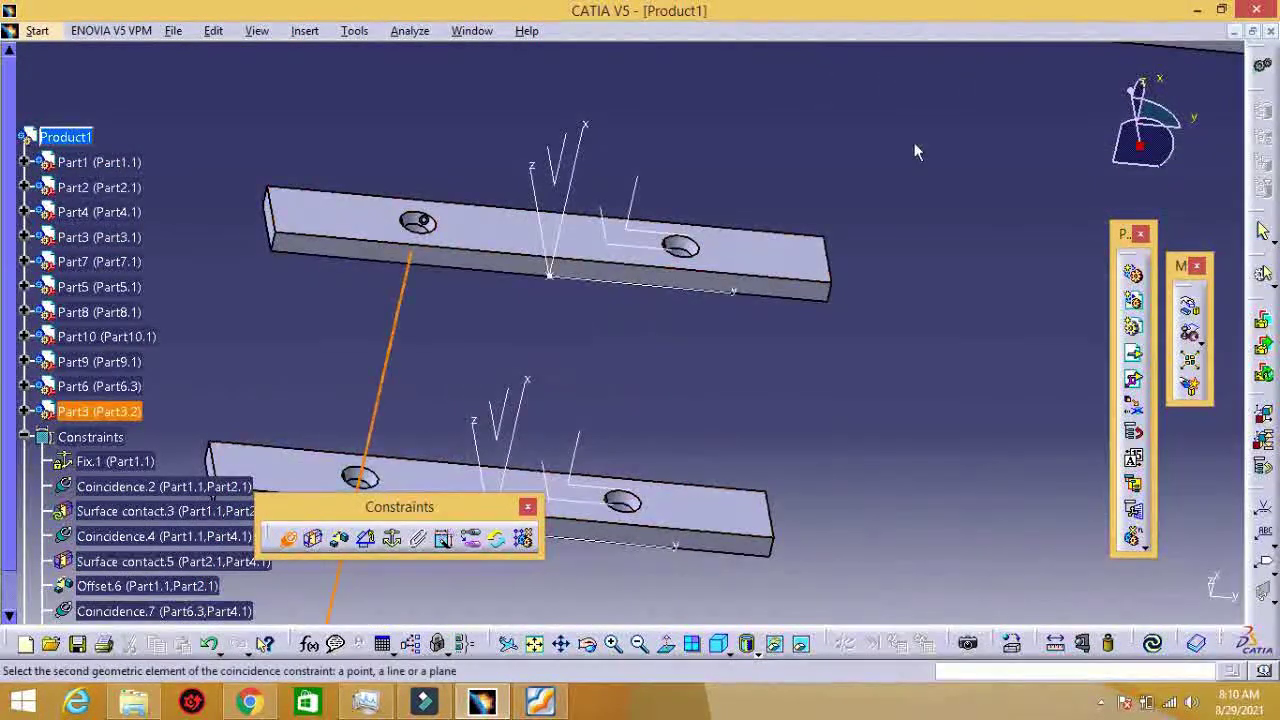
pyautogui.click(918, 124)
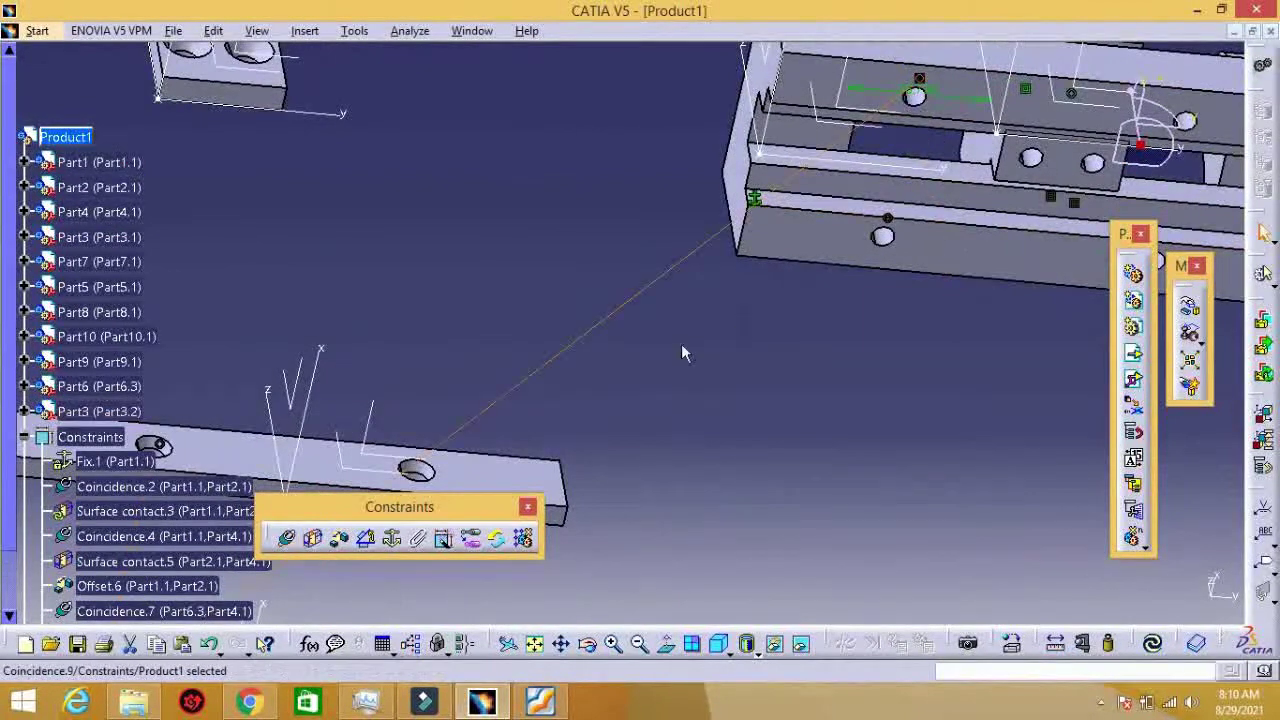
# Step: Put the bar's face in surface contact with Part1 and update the assembly
pyautogui.click(312, 538)
pyautogui.click(840, 258)
pyautogui.moveTo(794, 334)
pyautogui.mouseDown(button='middle')
pyautogui.moveTo(782, 204)
pyautogui.moveTo(700, 86)
pyautogui.mouseUp(button='middle')
pyautogui.click(650, 305)
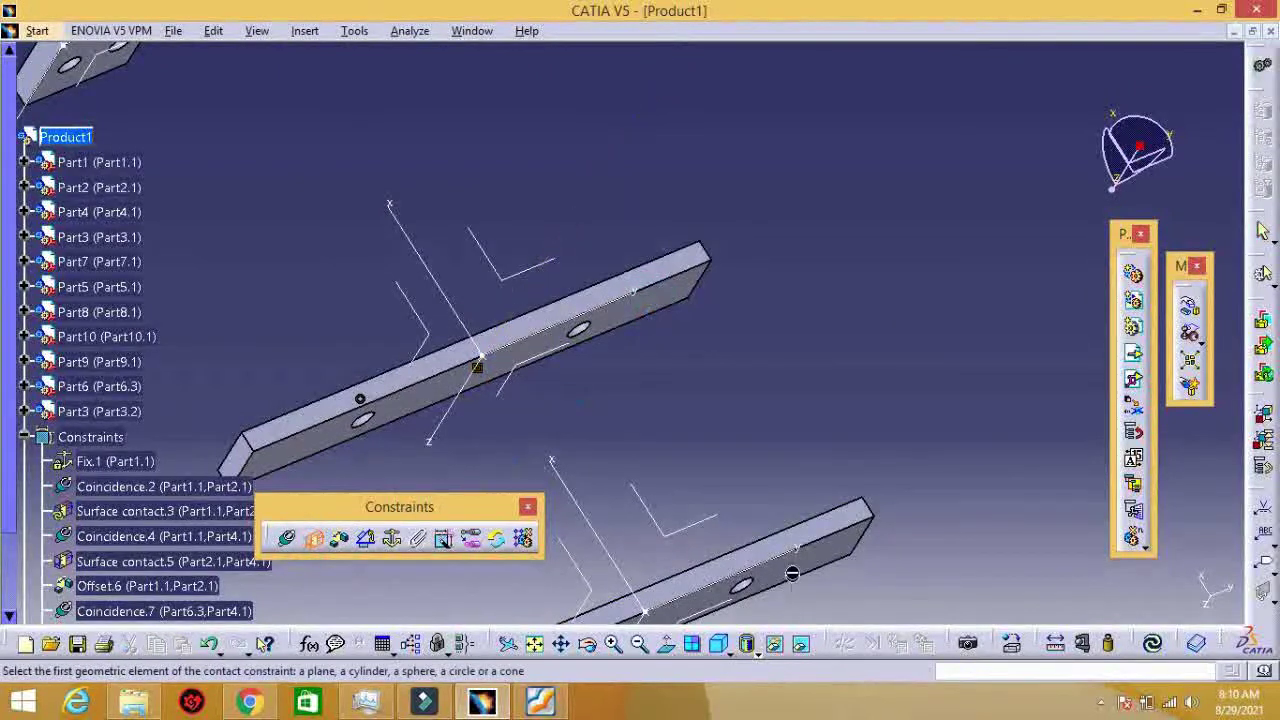
pyautogui.moveTo(815, 325); pyautogui.dragTo(700, 135, button='middle')
pyautogui.click(700, 130)
pyautogui.click(1152, 643)
pyautogui.click(1191, 591)
pyautogui.moveTo(1070, 520)
pyautogui.mouseDown(button='middle')
pyautogui.moveTo(932, 500)
pyautogui.moveTo(851, 449)
pyautogui.moveTo(663, 423)
pyautogui.moveTo(455, 260)
pyautogui.moveTo(420, 330)
pyautogui.moveTo(371, 309)
pyautogui.moveTo(588, 396)
pyautogui.mouseUp(button='middle')
# Step: Align the small block's hole axis and pick the first face for its contact
pyautogui.click(287, 538)
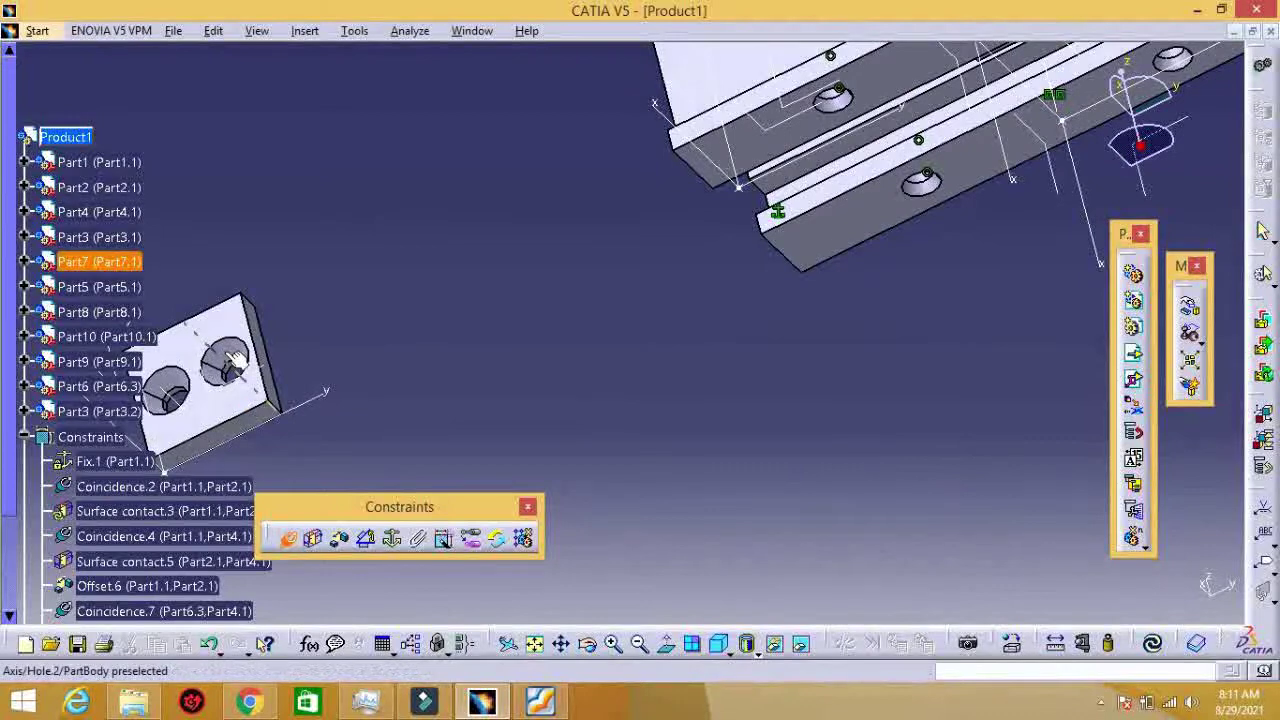
pyautogui.moveTo(647, 352)
pyautogui.mouseDown(button='middle')
pyautogui.moveTo(846, 357)
pyautogui.moveTo(680, 514)
pyautogui.moveTo(643, 377)
pyautogui.moveTo(725, 120)
pyautogui.mouseUp(button='middle')
pyautogui.click(772, 80)
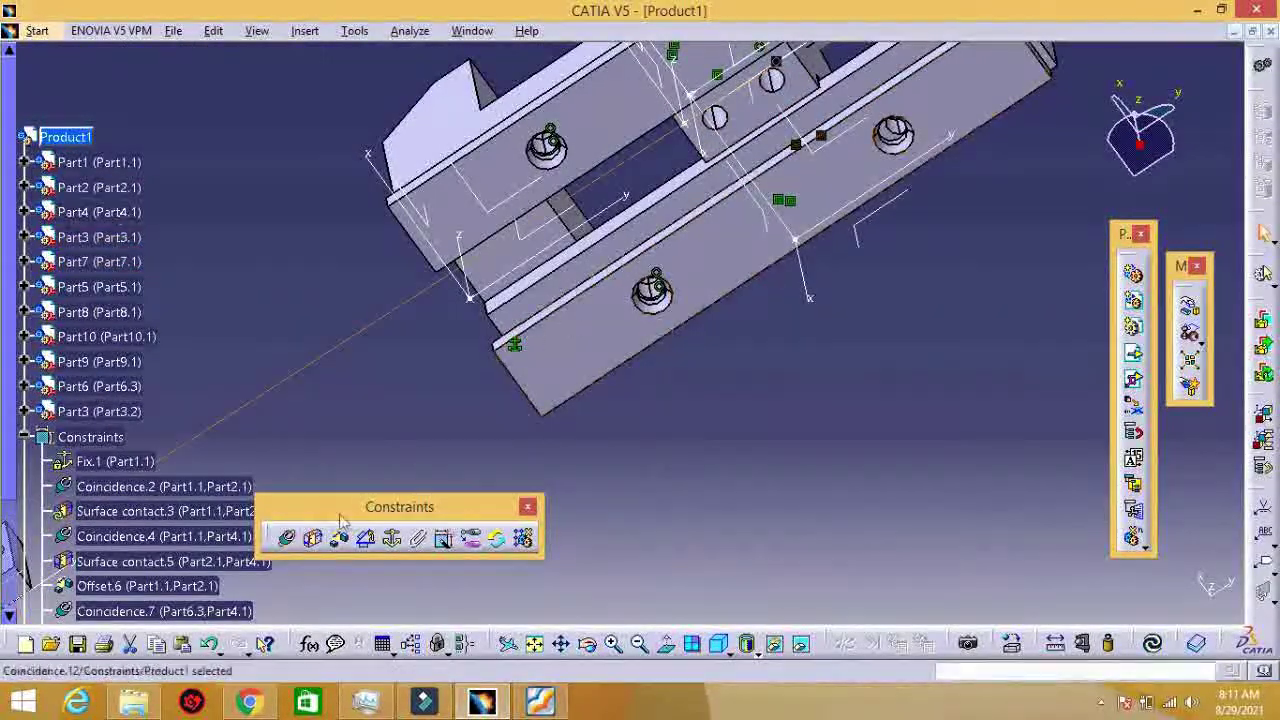
pyautogui.click(681, 225)
pyautogui.moveTo(317, 307)
pyautogui.mouseDown(button='middle')
pyautogui.moveTo(529, 400)
pyautogui.moveTo(489, 409)
pyautogui.moveTo(360, 283)
pyautogui.mouseUp(button='middle')
# Step: Complete the small block's face contact and close the over-constrained Update Diagnosis report
pyautogui.click(333, 278)
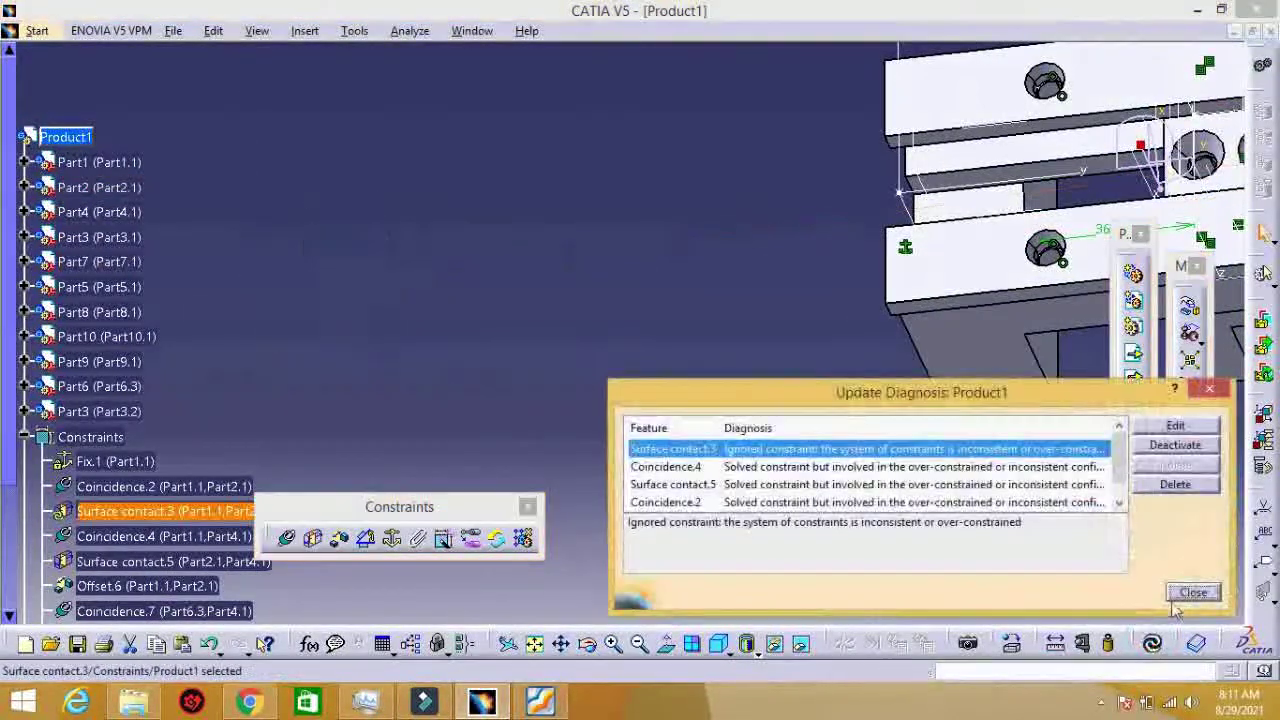
pyautogui.click(1189, 591)
pyautogui.moveTo(1059, 384)
pyautogui.mouseDown(button='middle')
pyautogui.moveTo(880, 312)
pyautogui.moveTo(560, 101)
pyautogui.moveTo(672, 254)
pyautogui.mouseUp(button='middle')
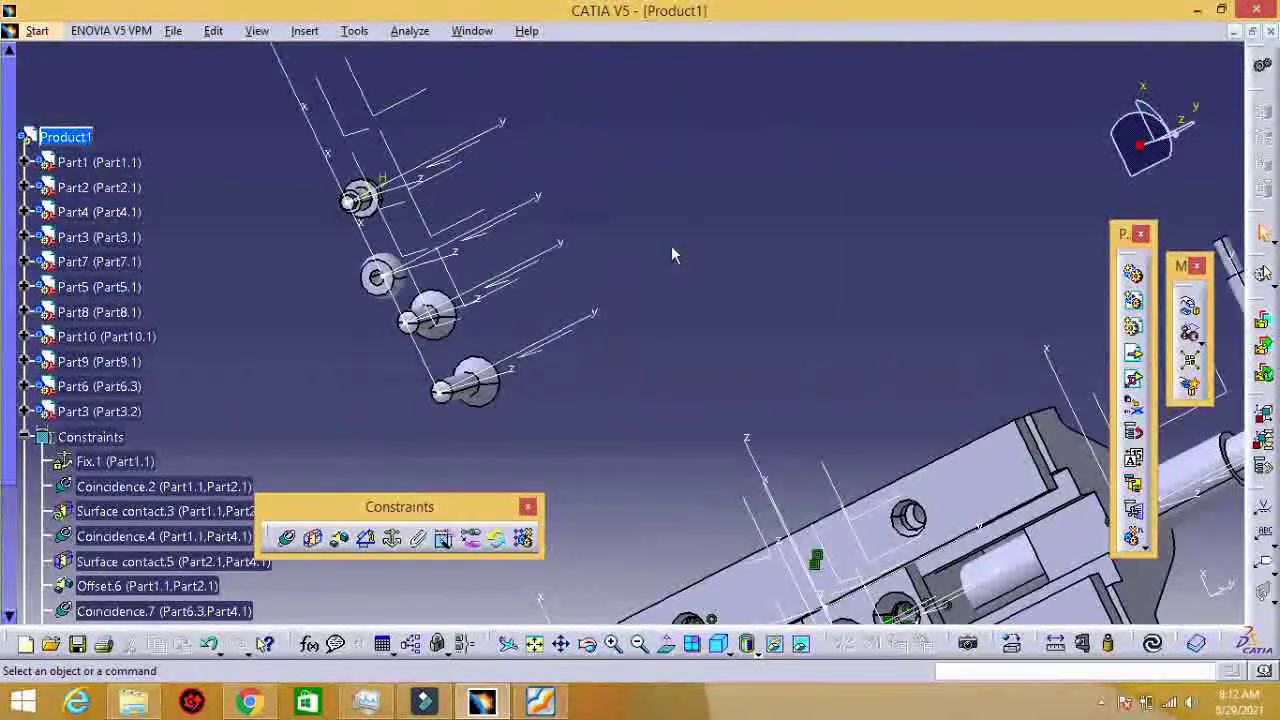
# Step: Copy the Part9 screw and paste three copies into Product1
pyautogui.moveTo(242, 350); pyautogui.dragTo(627, 320, button='middle')
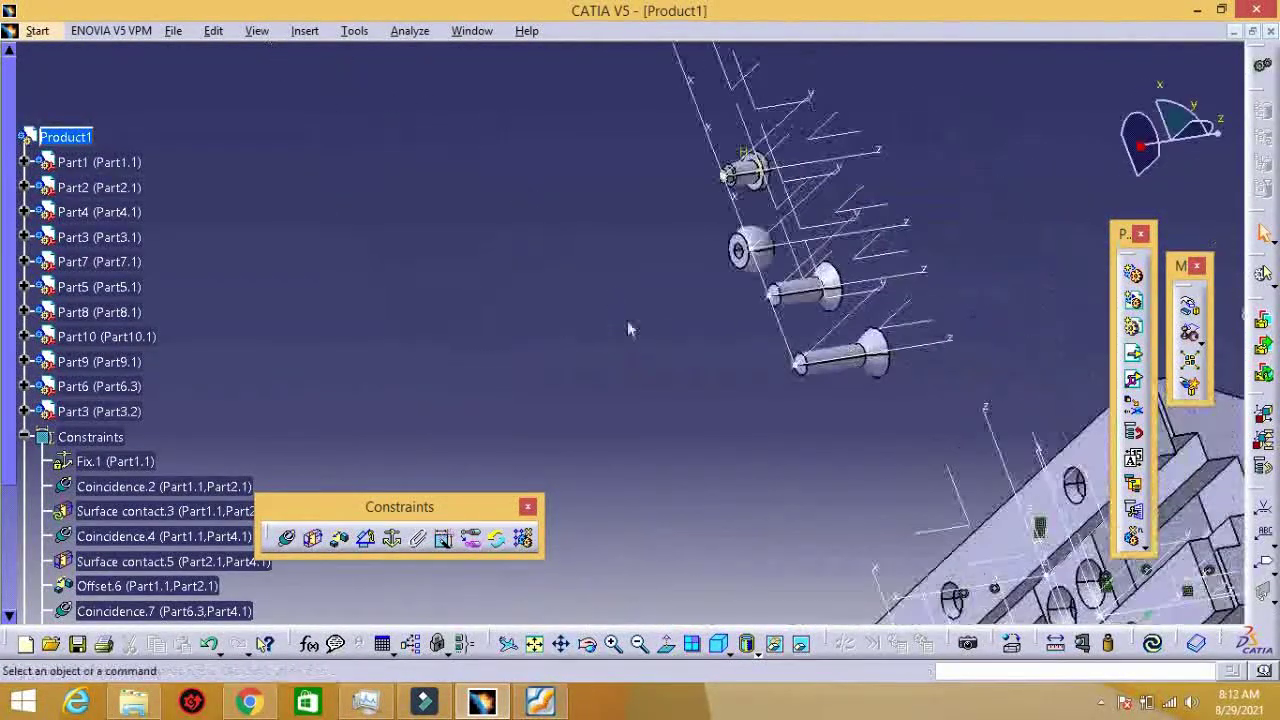
pyautogui.click(795, 288)
pyautogui.rightClick(130, 362)
pyautogui.click(193, 455)
pyautogui.rightClick(76, 138)
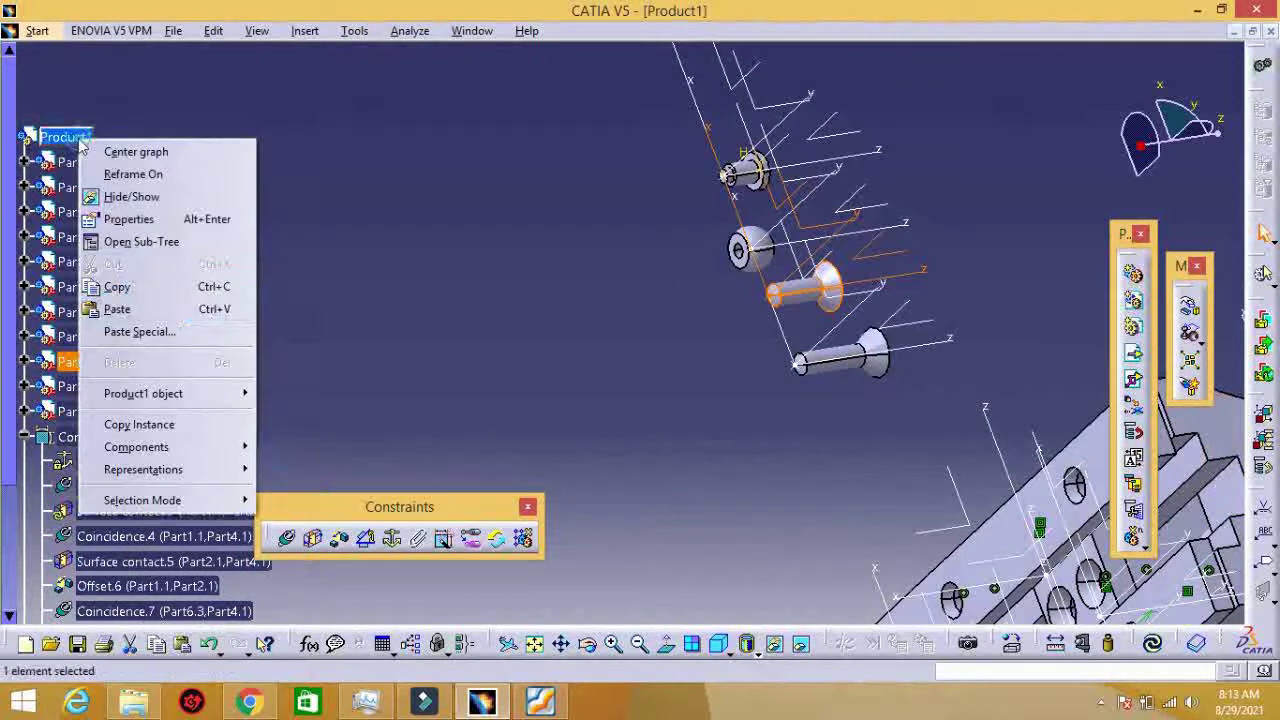
pyautogui.click(116, 310)
pyautogui.rightClick(76, 138)
pyautogui.click(116, 310)
pyautogui.rightClick(76, 138)
pyautogui.click(116, 310)
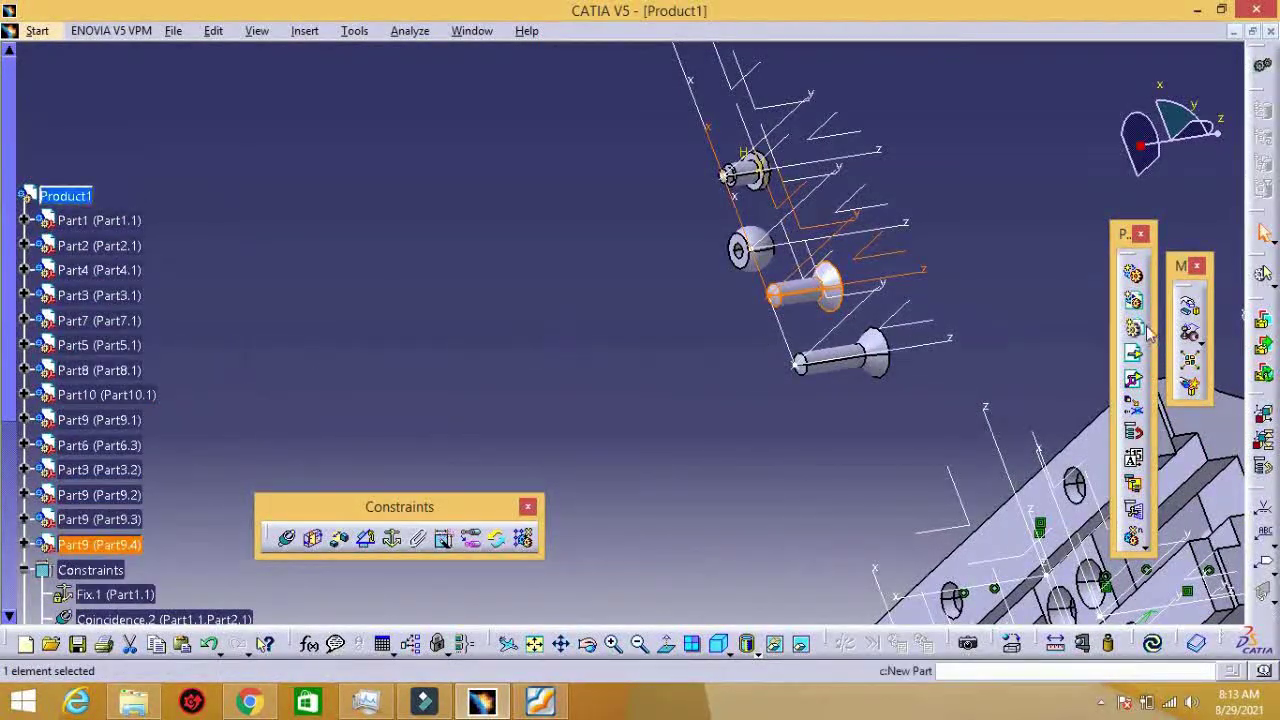
# Step: Move a screw copy out of the stack along X and confirm its position
pyautogui.click(1133, 328)
pyautogui.moveTo(805, 290)
pyautogui.mouseDown()
pyautogui.moveTo(735, 112)
pyautogui.moveTo(865, 445)
pyautogui.mouseUp()
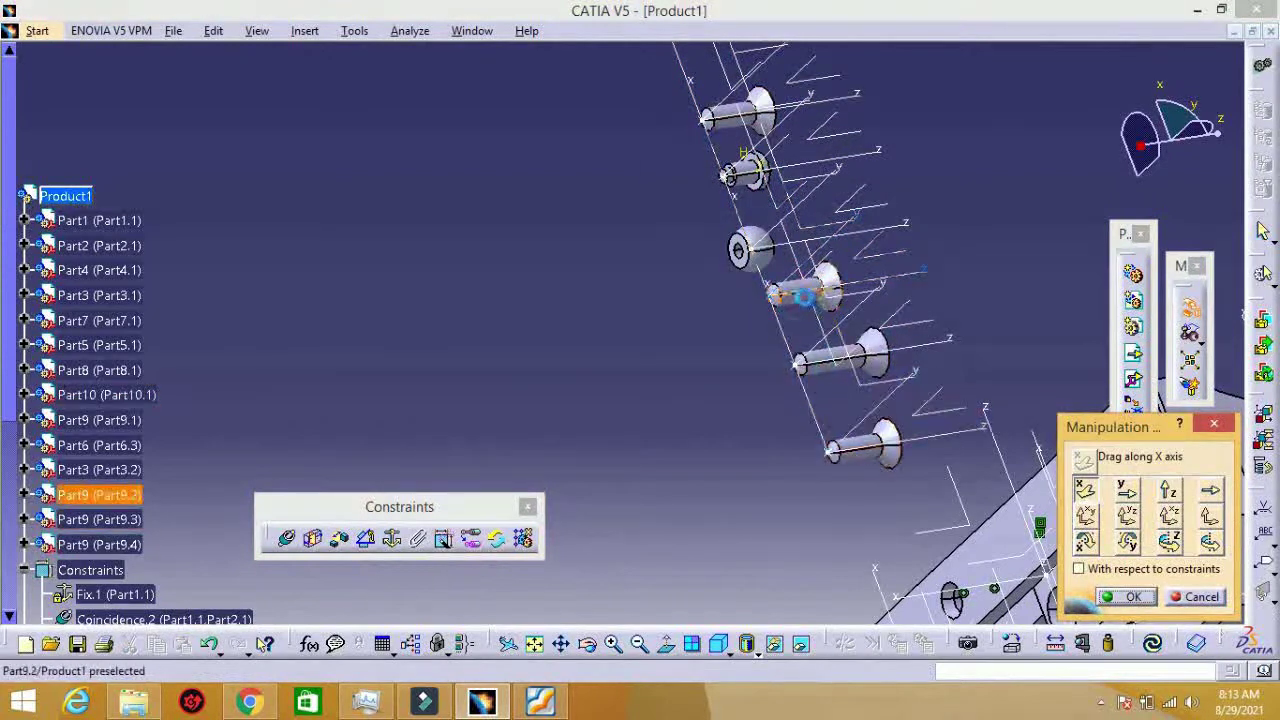
pyautogui.click(1125, 597)
pyautogui.moveTo(729, 449)
pyautogui.mouseDown(button='middle')
pyautogui.moveTo(466, 389)
pyautogui.moveTo(328, 527)
pyautogui.mouseUp(button='middle')
# Step: Make the Part9.1, Part9.2 and Part9.4 screw axes coincident with the jaw plate holes
pyautogui.click(287, 538)
pyautogui.click(720, 495)
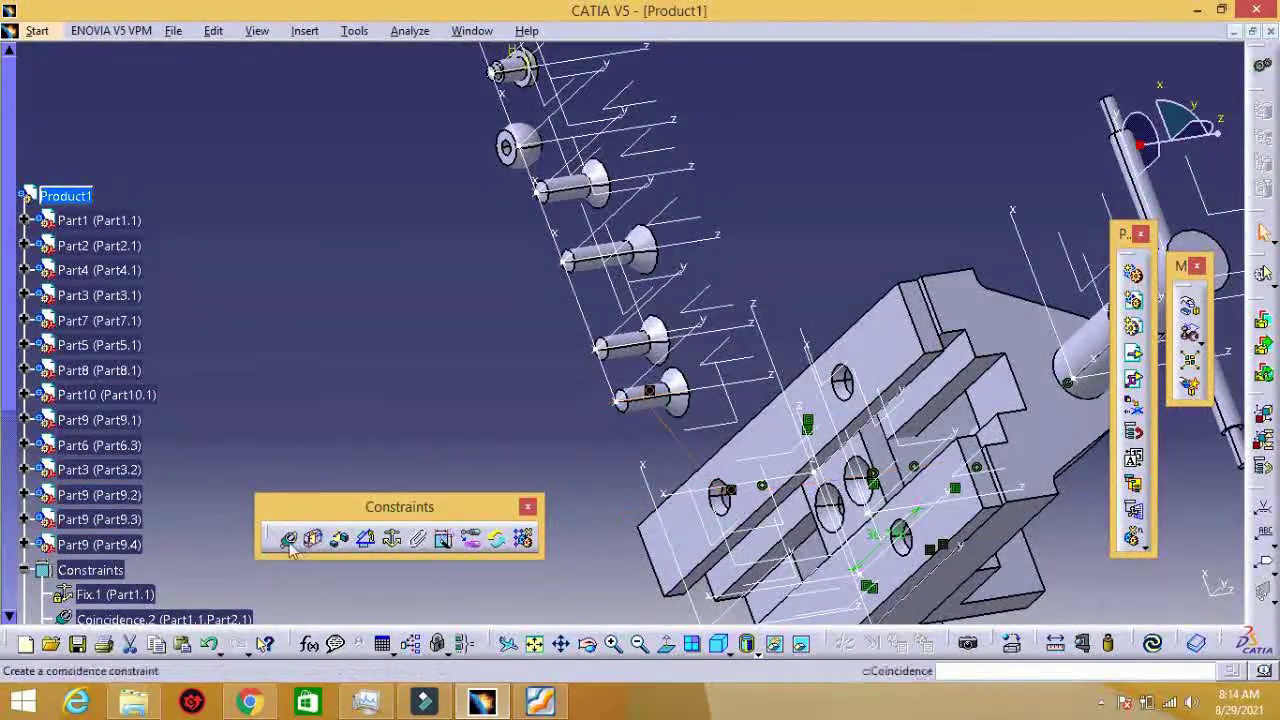
pyautogui.click(600, 345)
pyautogui.click(845, 380)
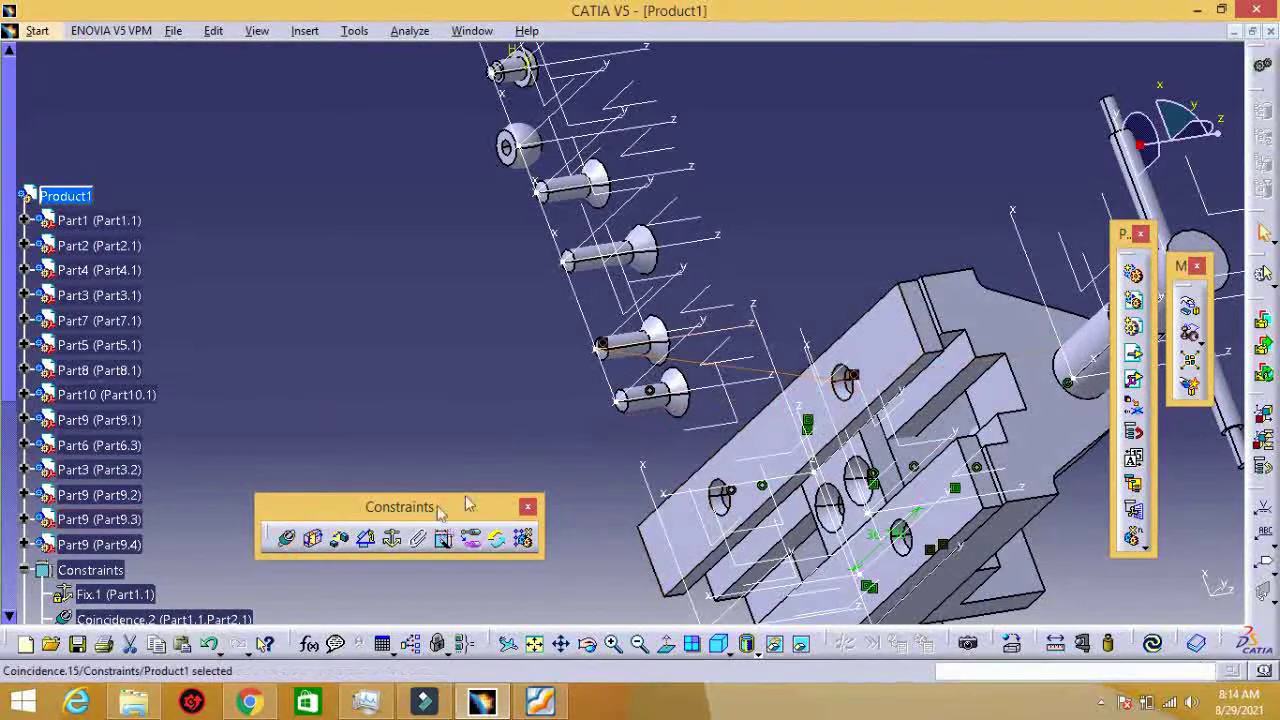
pyautogui.click(608, 208)
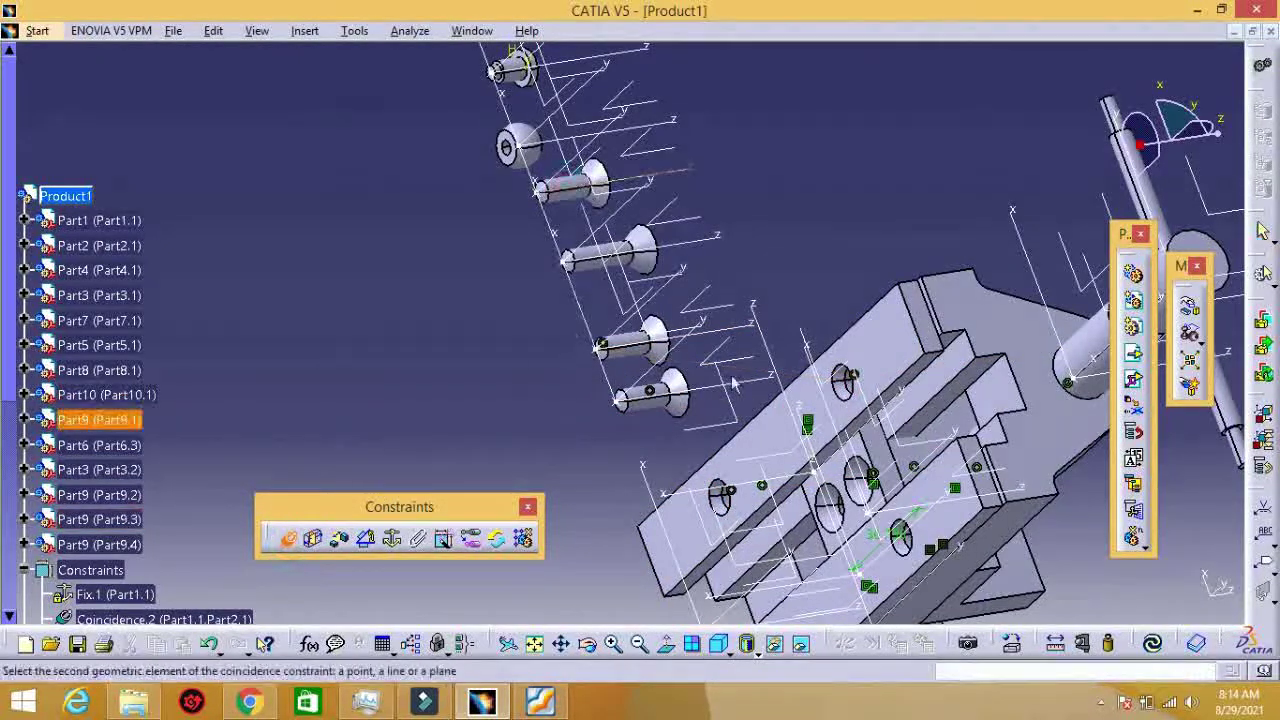
pyautogui.click(917, 556)
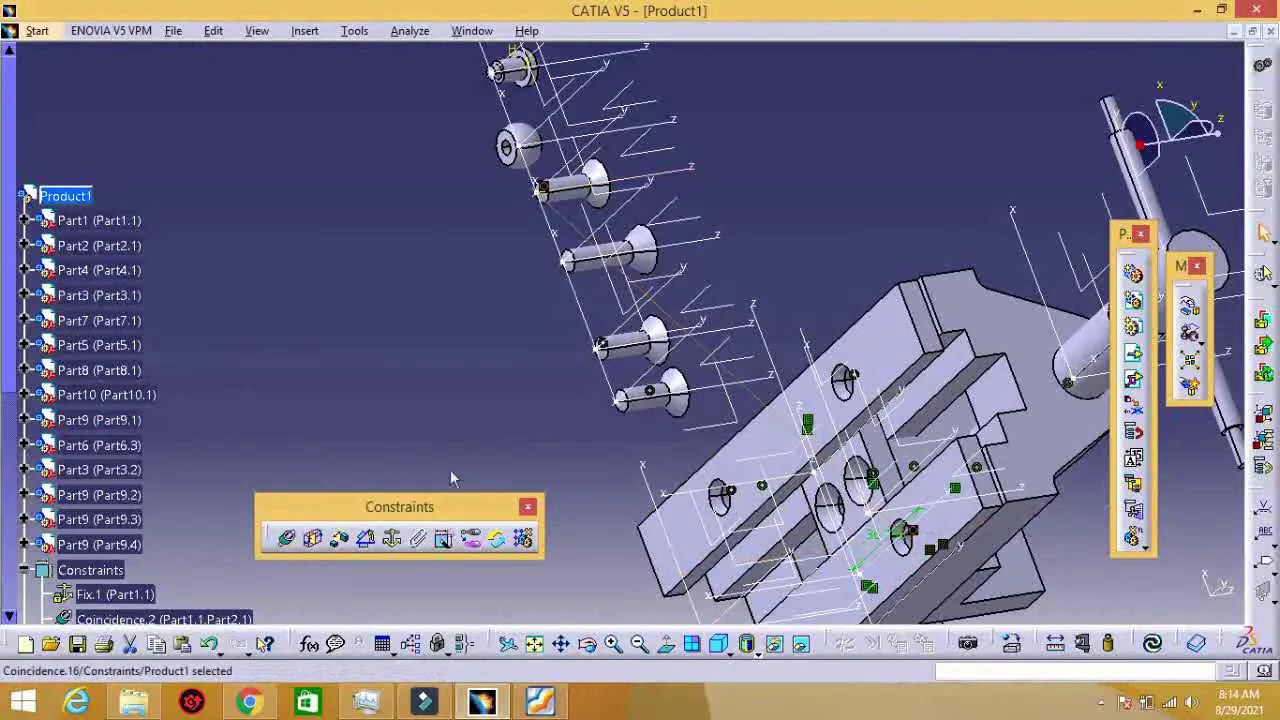
pyautogui.click(530, 128)
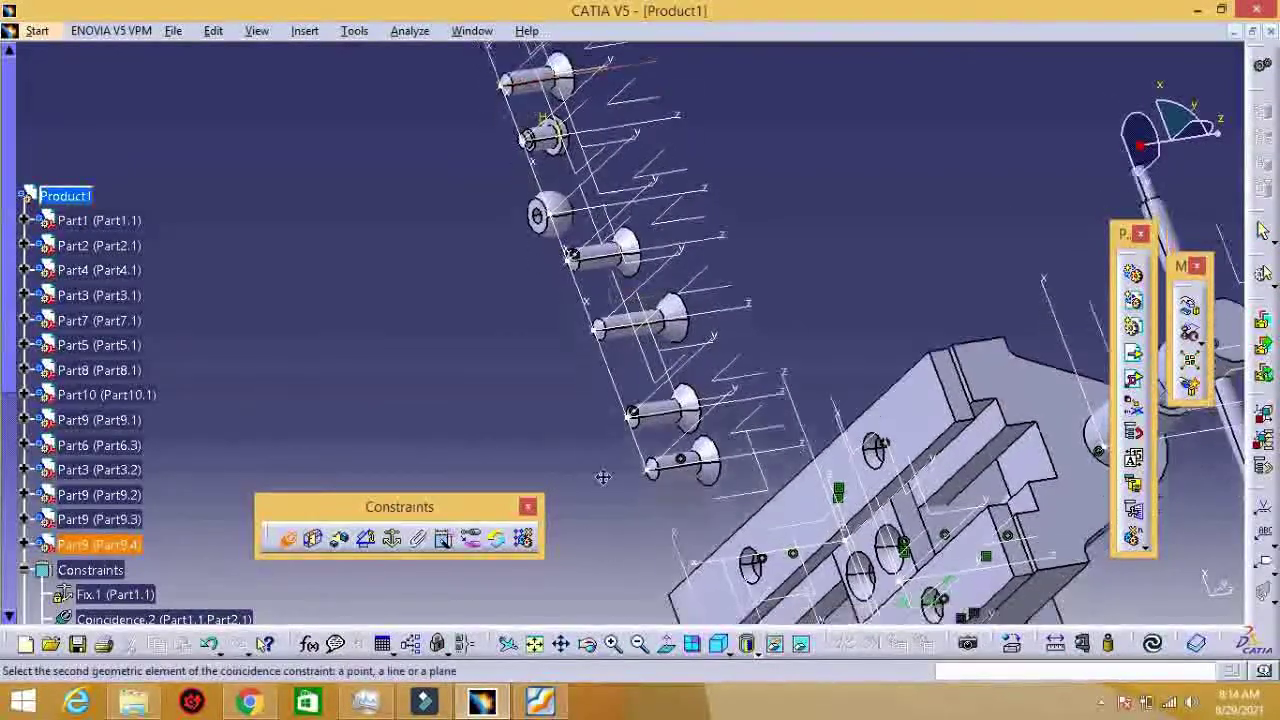
pyautogui.click(798, 593)
pyautogui.click(672, 335)
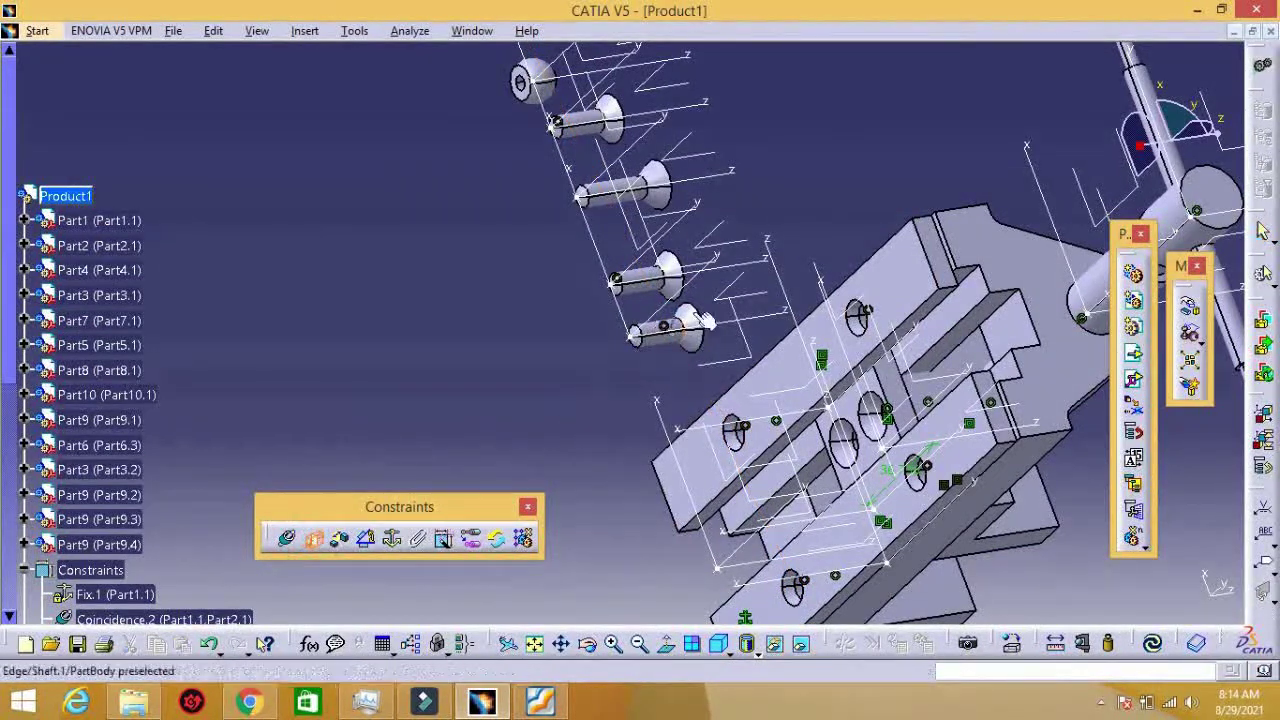
# Step: Seat three screw heads in their countersinks with line contact constraints
pyautogui.click(740, 445)
pyautogui.click(1121, 596)
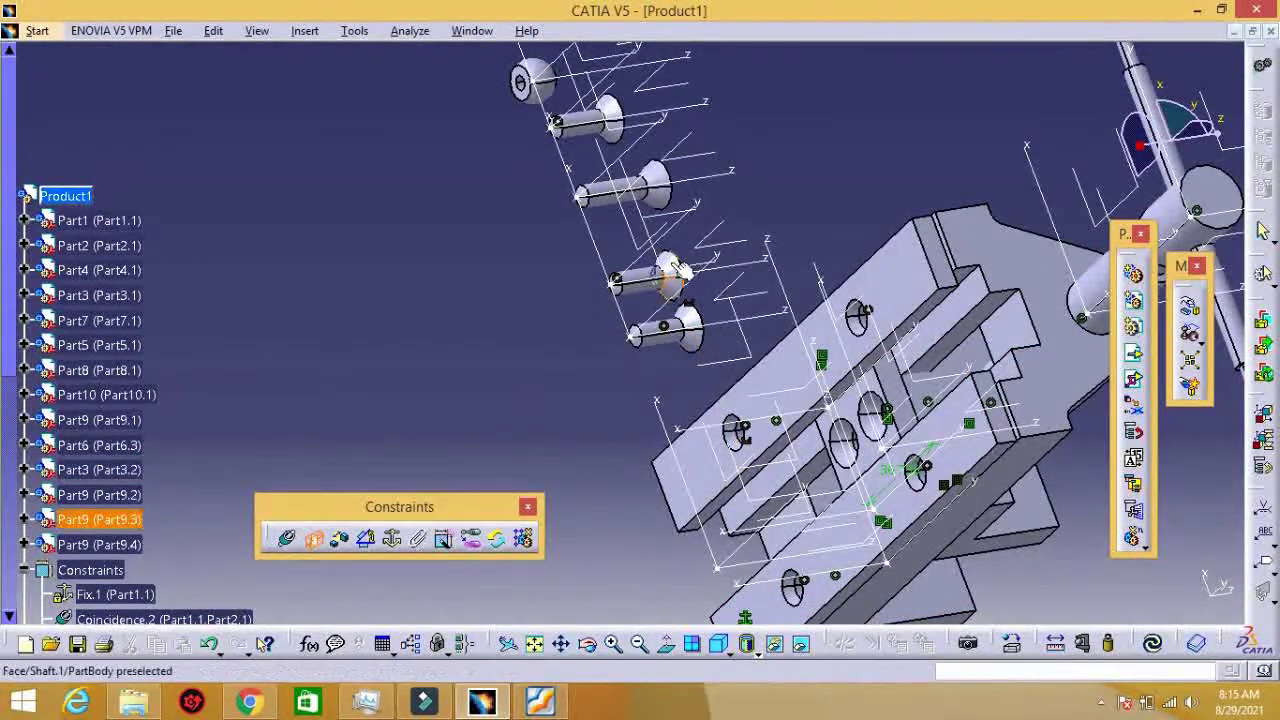
pyautogui.click(862, 318)
pyautogui.click(1124, 593)
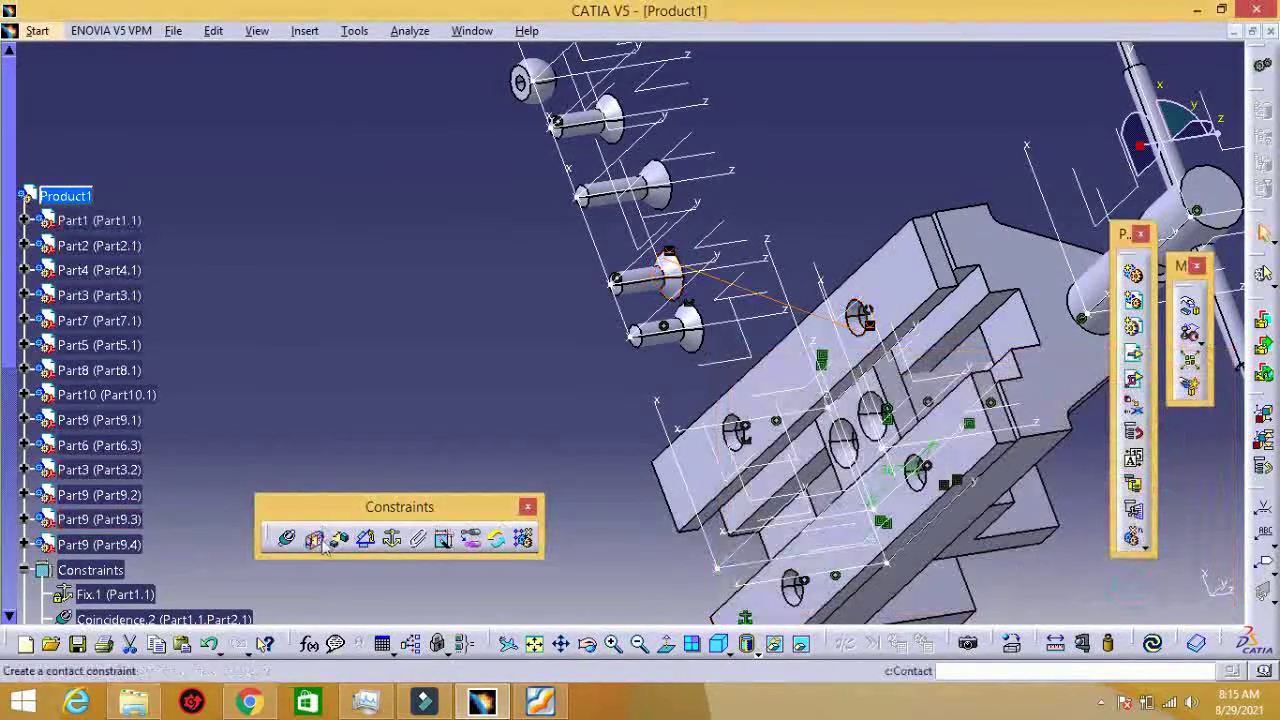
pyautogui.click(928, 485)
pyautogui.click(1124, 593)
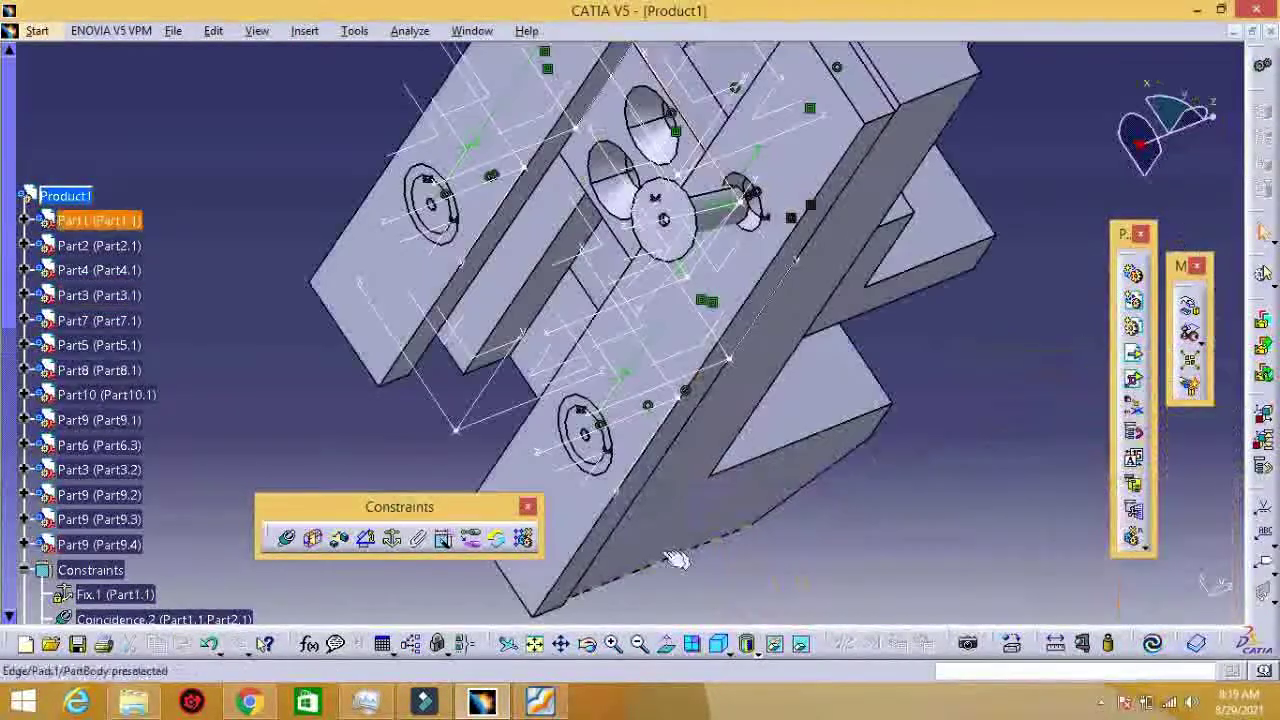
# Step: Update the screw constraints, then copy the Part10 bolt into Product1
pyautogui.click(1155, 645)
pyautogui.click(1194, 592)
pyautogui.moveTo(380, 220)
pyautogui.mouseDown(button='middle')
pyautogui.moveTo(358, 216)
pyautogui.moveTo(512, 250)
pyautogui.mouseUp(button='middle')
pyautogui.rightClick(114, 395)
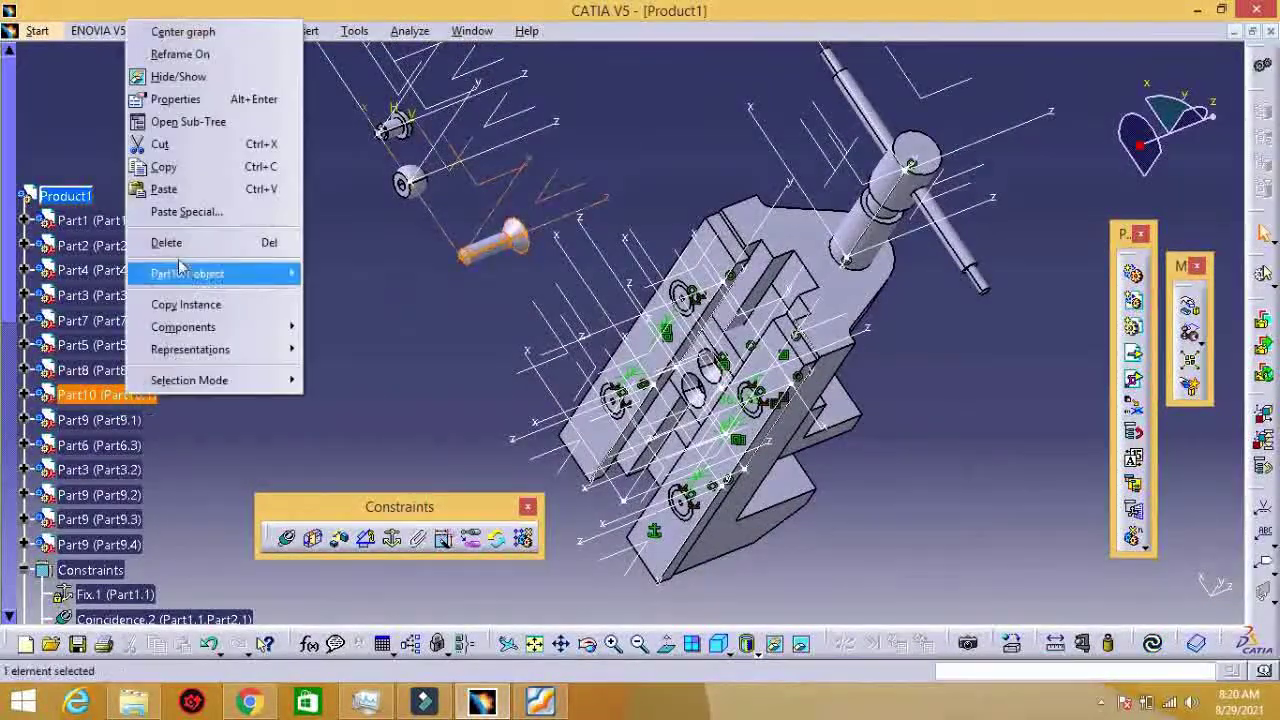
pyautogui.press('Escape')
pyautogui.rightClick(84, 198)
pyautogui.press('Escape')
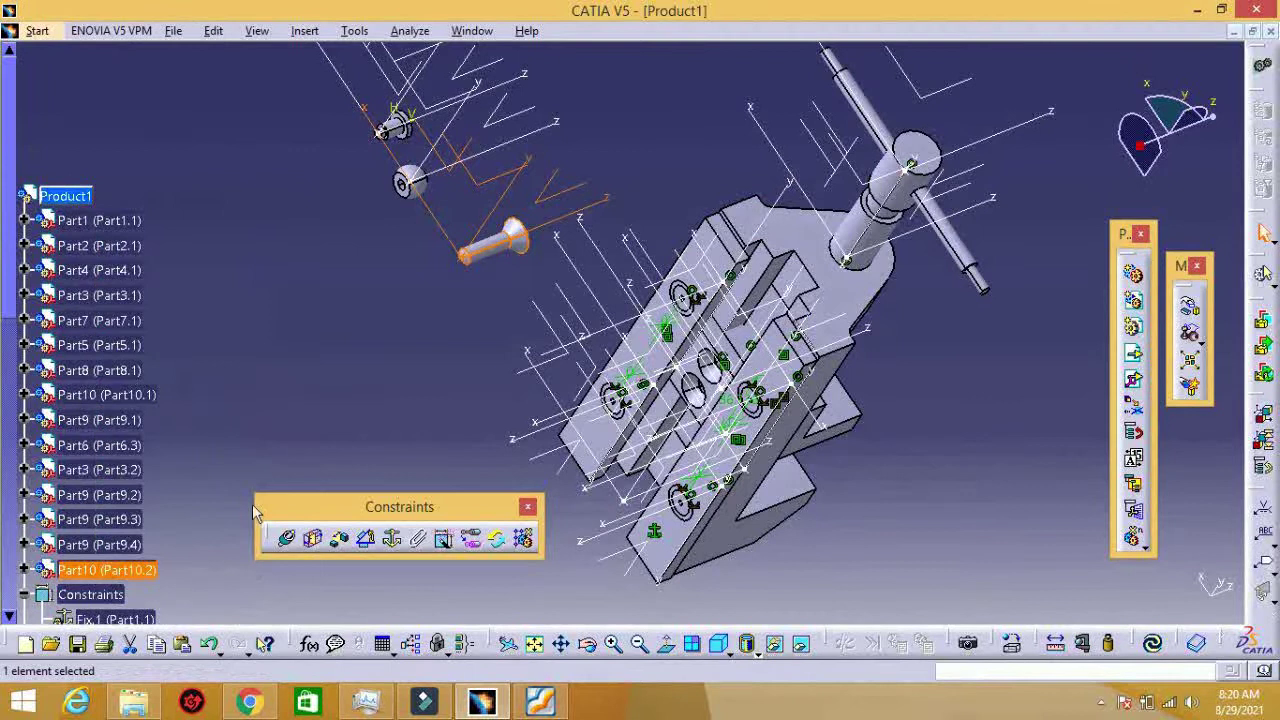
# Step: Move the new bolt Part10.2 away along the X axis
pyautogui.click(1190, 312)
pyautogui.click(1085, 489)
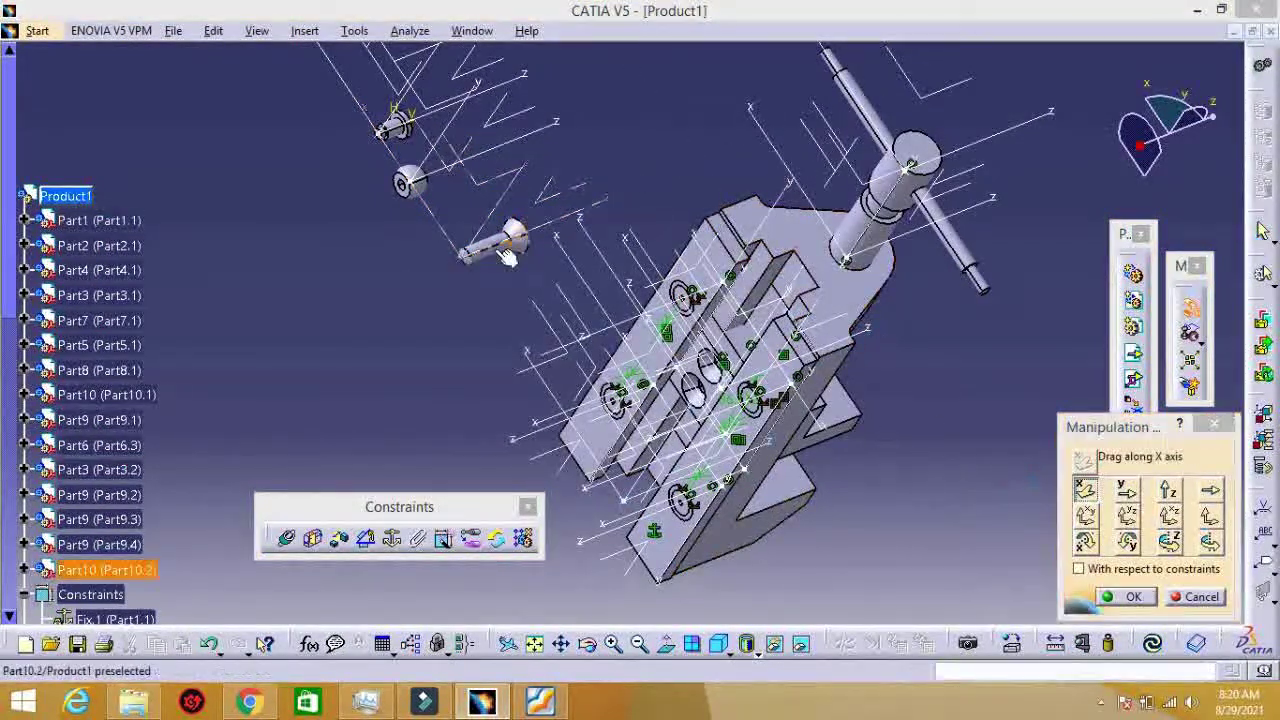
pyautogui.moveTo(508, 257); pyautogui.dragTo(545, 300)
pyautogui.click(1125, 597)
pyautogui.scroll(2, 700, 350)
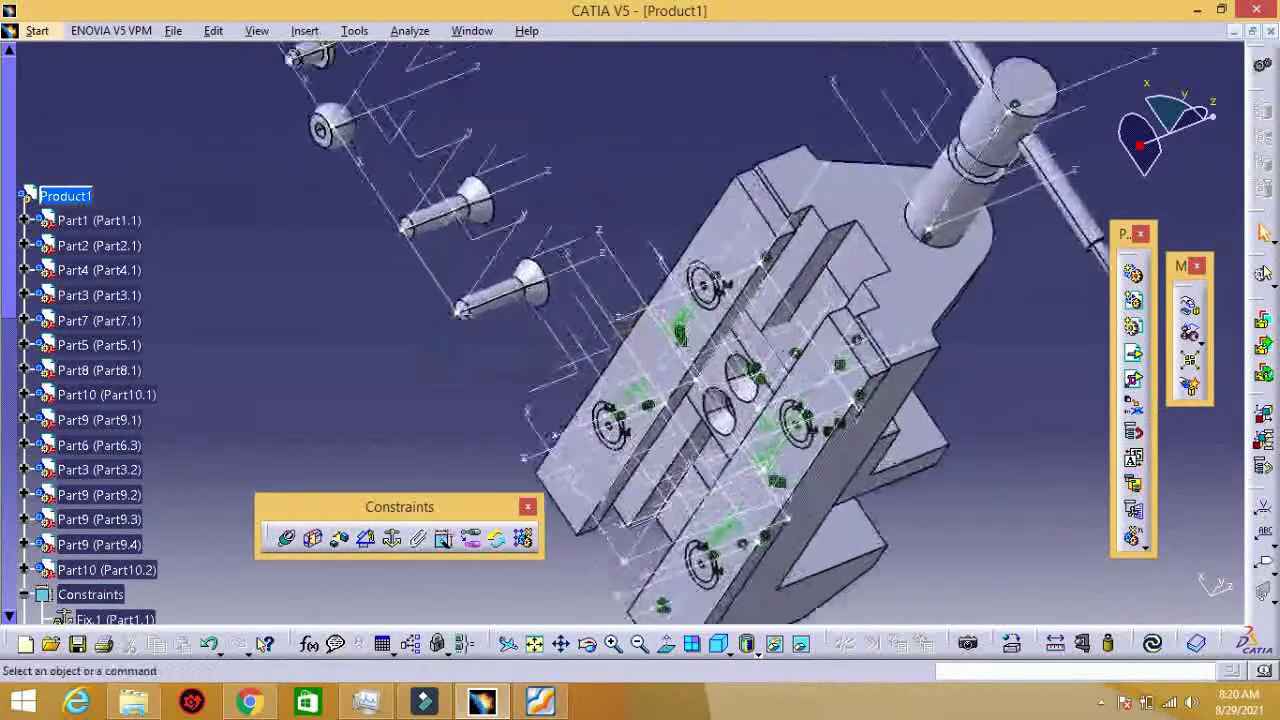
pyautogui.scroll(1, 643, 350)
# Step: Align Part10.2 with a Part7 hole and seat its head in the countersink with a line contact
pyautogui.click(287, 538)
pyautogui.click(778, 398)
pyautogui.scroll(2, 786, 396)
pyautogui.click(287, 538)
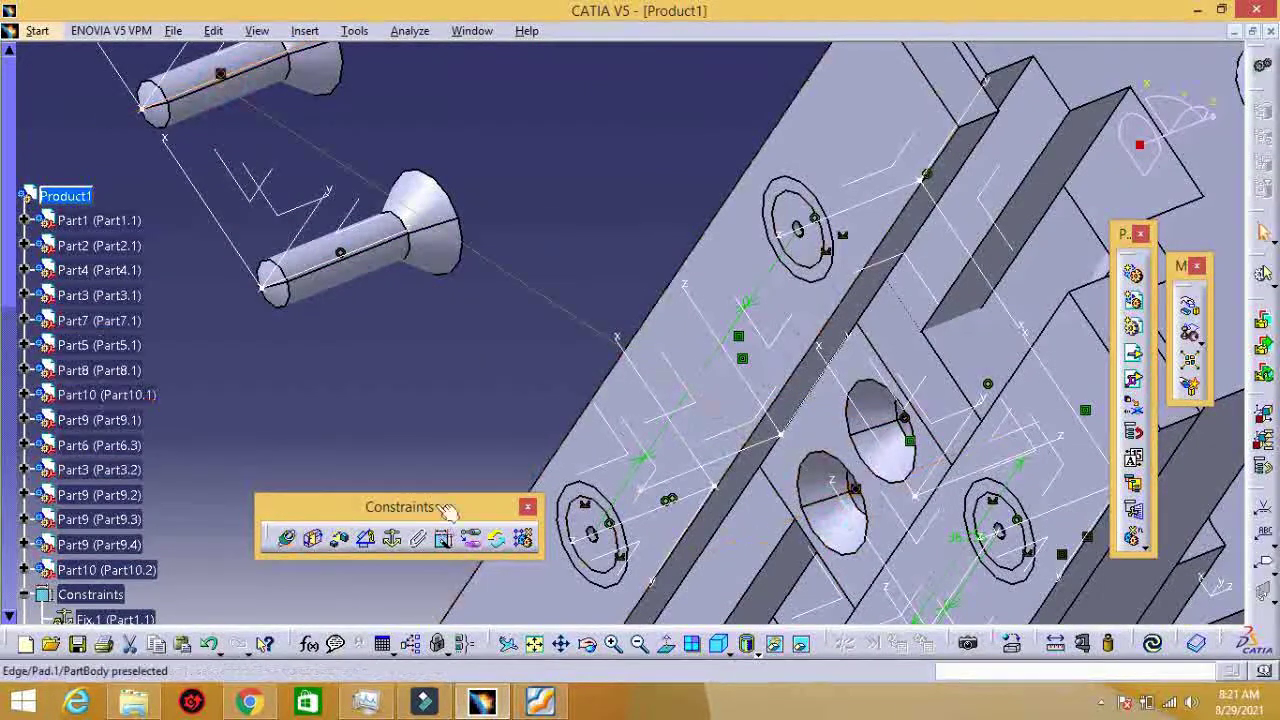
pyautogui.click(880, 425)
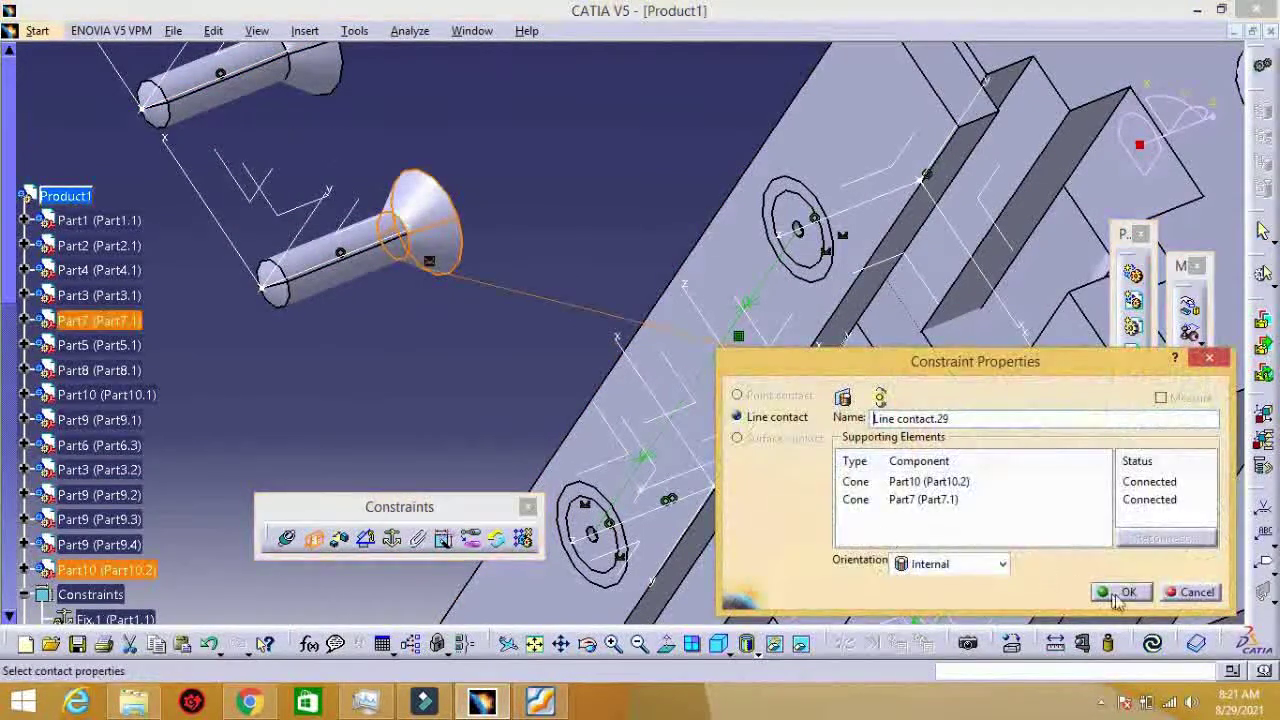
pyautogui.click(1120, 593)
# Step: Seat Part10.1's head in Part7's countersink with a line contact, then update the assembly
pyautogui.click(850, 495)
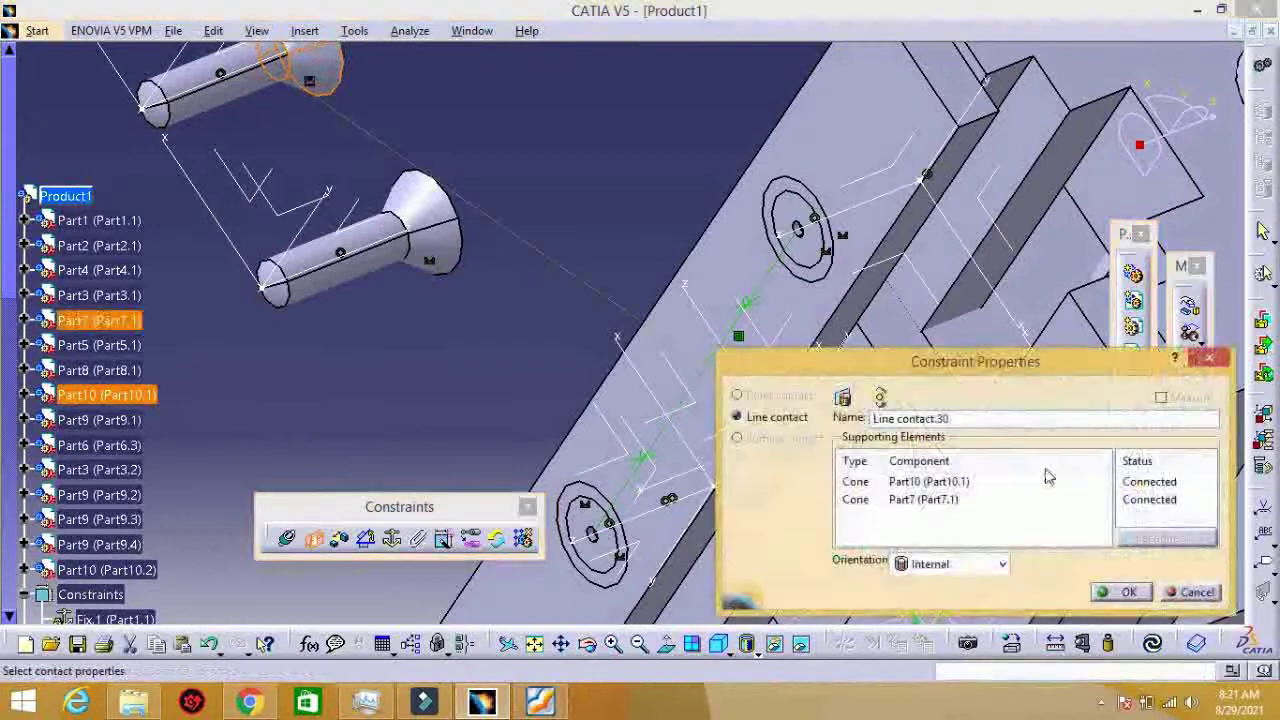
pyautogui.click(1120, 593)
pyautogui.click(1152, 643)
pyautogui.click(1190, 592)
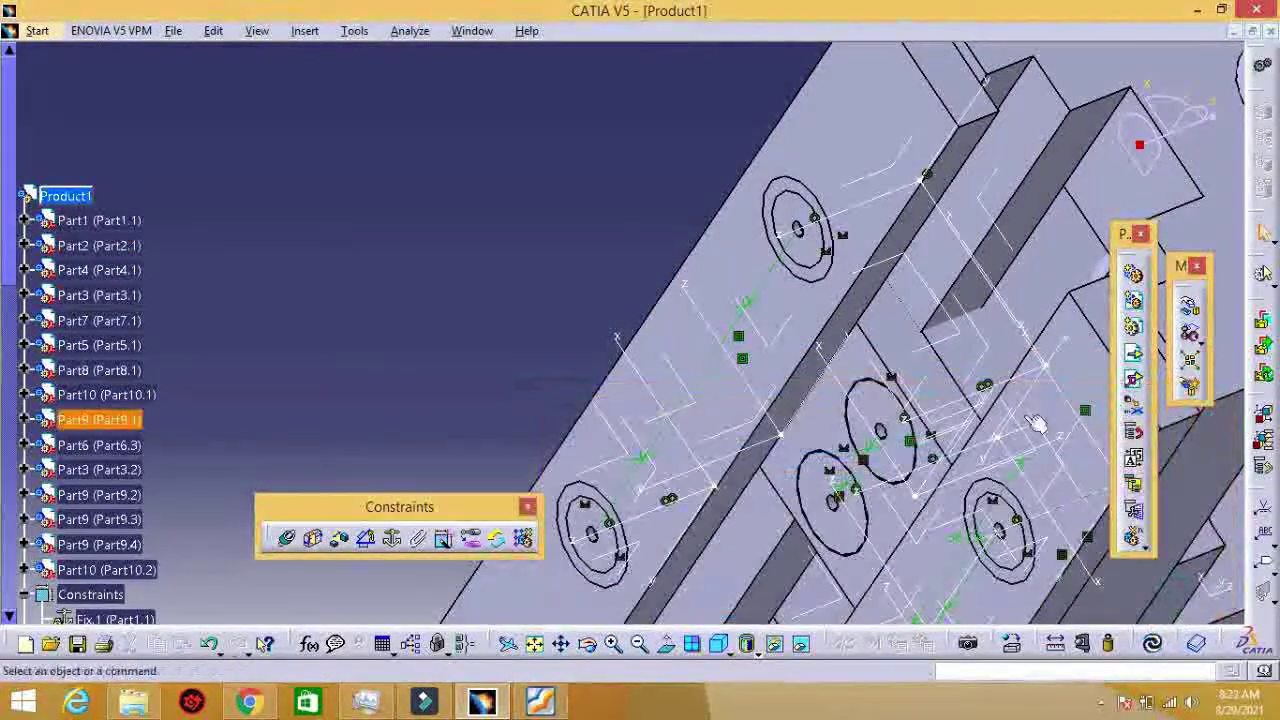
pyautogui.moveTo(571, 149); pyautogui.dragTo(500, 250, button='middle')
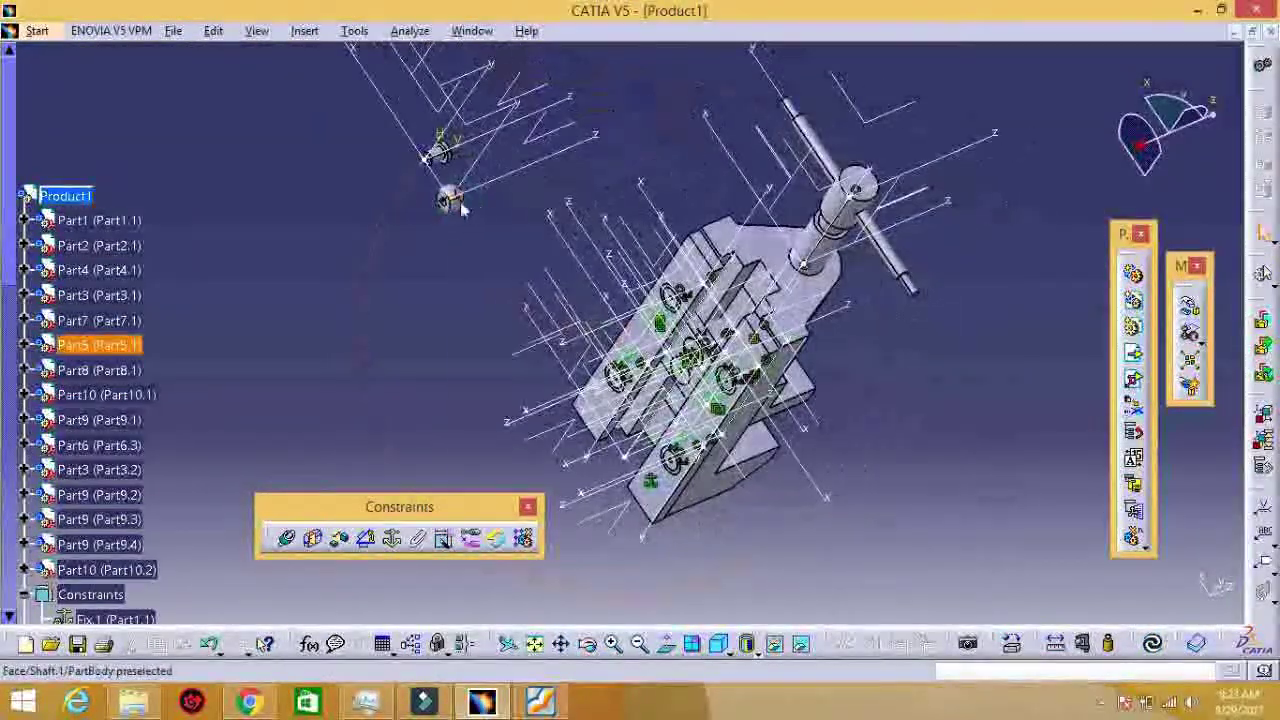
# Step: Paste a second Part5 into Product1 and move it beside the other parts
pyautogui.rightClick(452, 200)
pyautogui.rightClick(150, 344)
pyautogui.click(170, 451)
pyautogui.rightClick(80, 196)
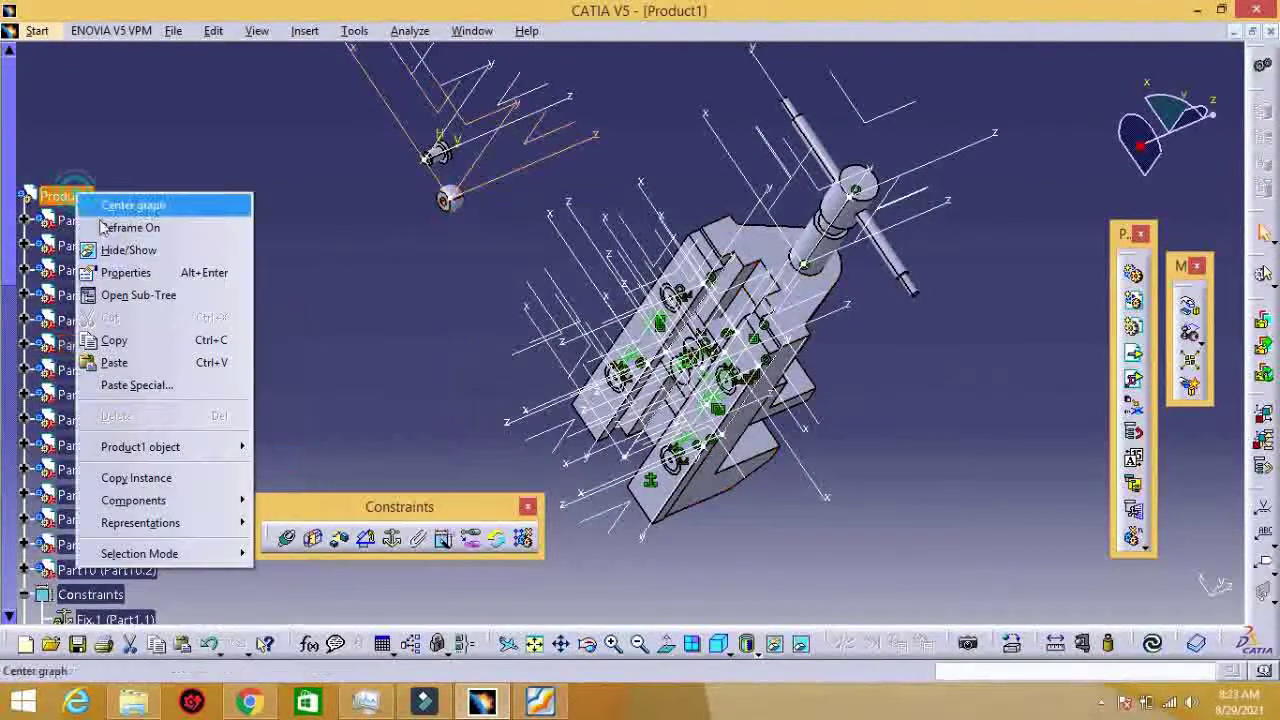
pyautogui.click(140, 360)
pyautogui.click(1189, 305)
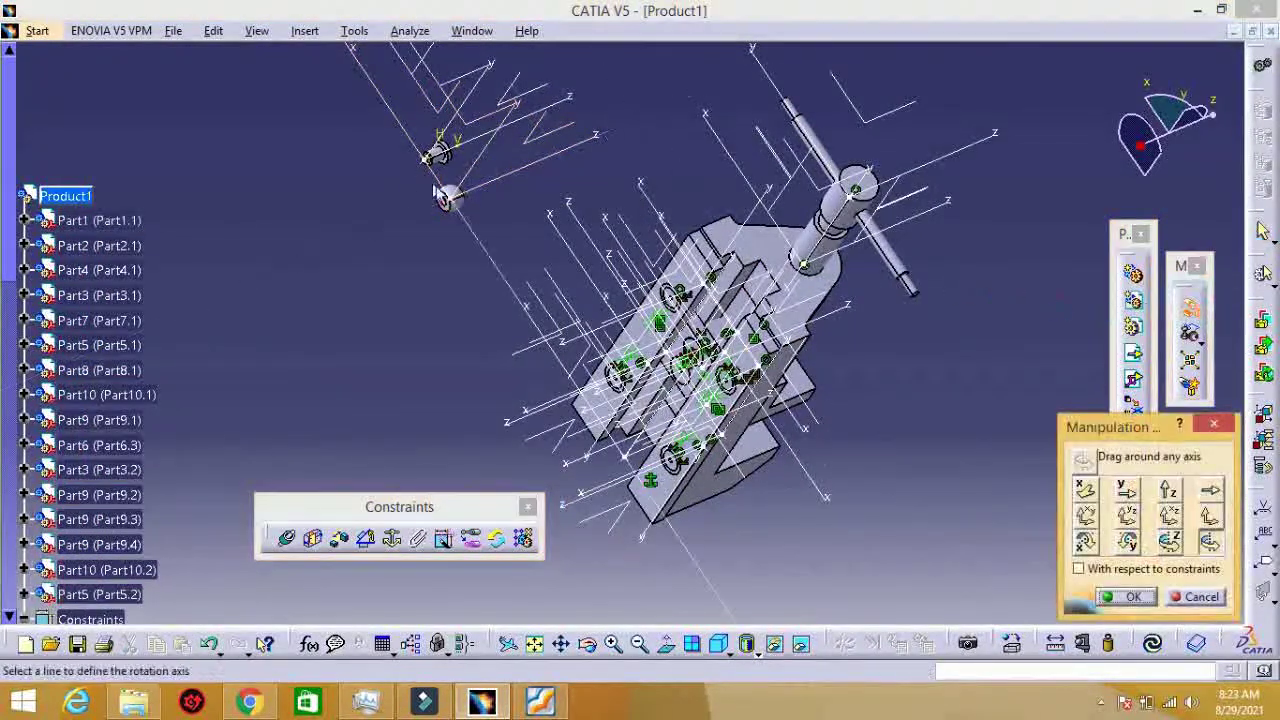
pyautogui.moveTo(484, 198); pyautogui.dragTo(534, 277)
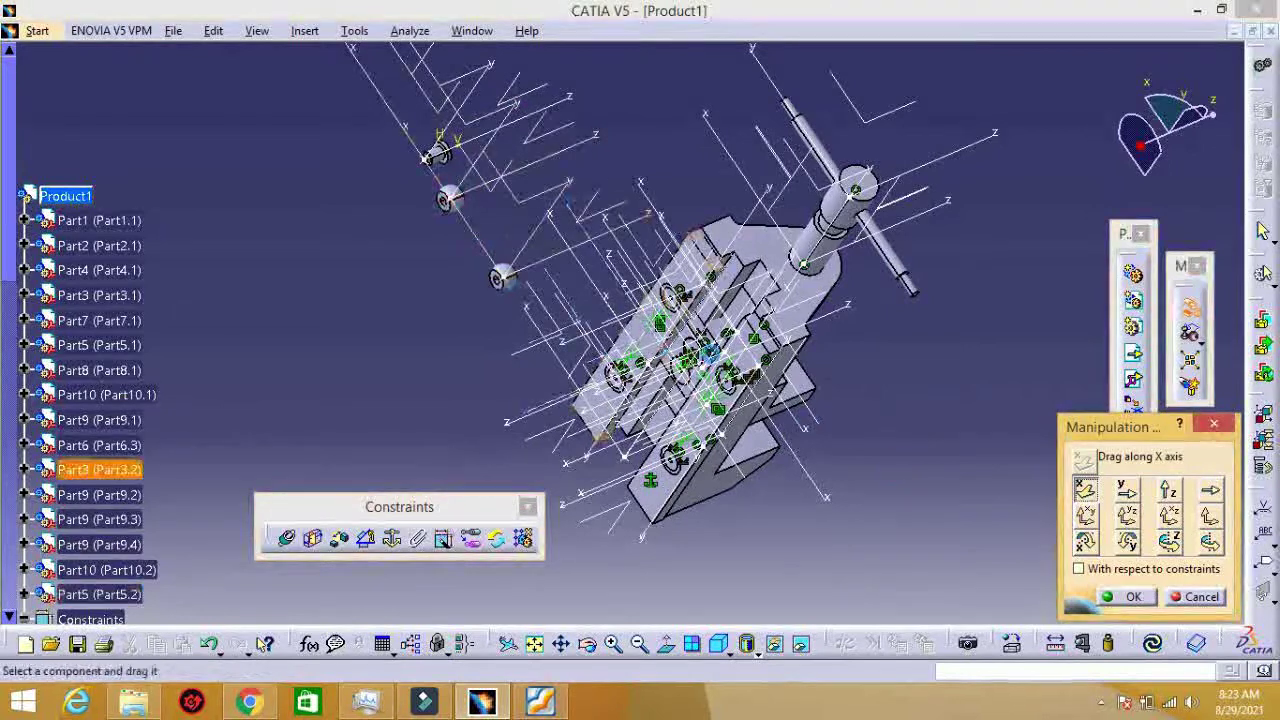
pyautogui.click(1125, 596)
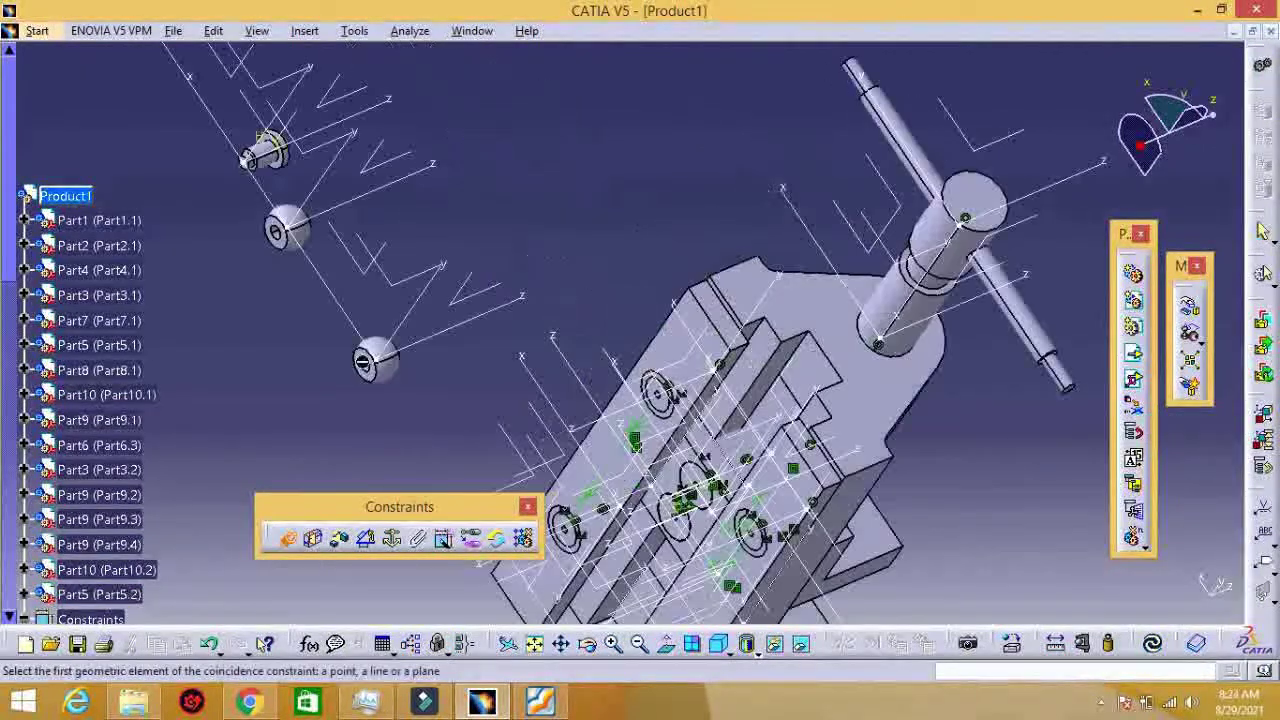
# Step: Fix the Part5 copy with an axis coincidence and an offset to the Part6 face, then update
pyautogui.moveTo(356, 393); pyautogui.dragTo(440, 410, button='middle')
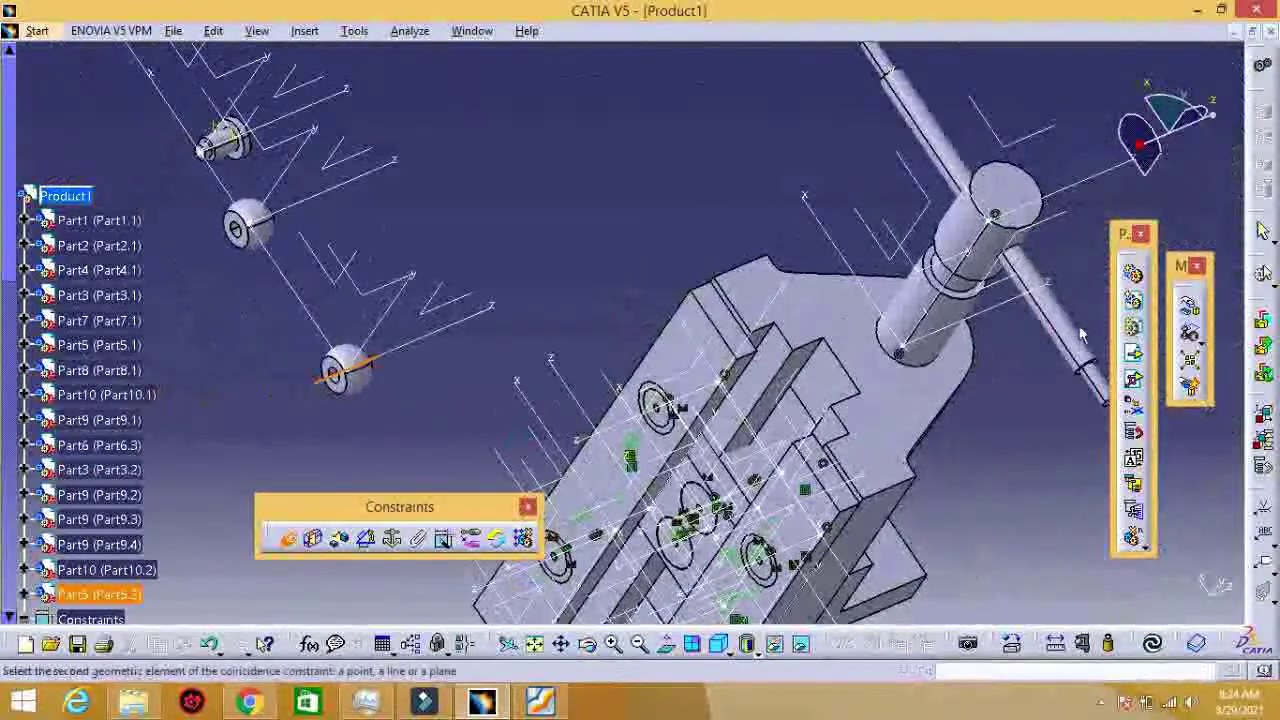
pyautogui.click(642, 412)
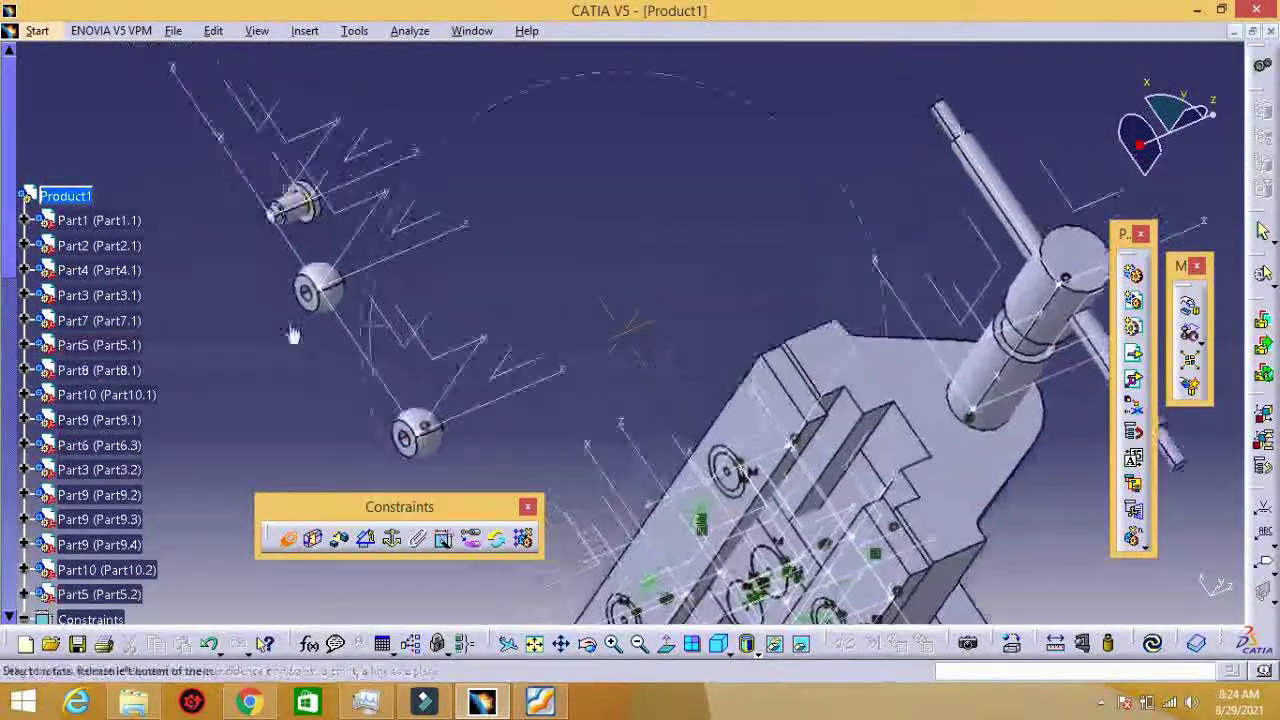
pyautogui.moveTo(292, 334); pyautogui.dragTo(406, 278, button='middle')
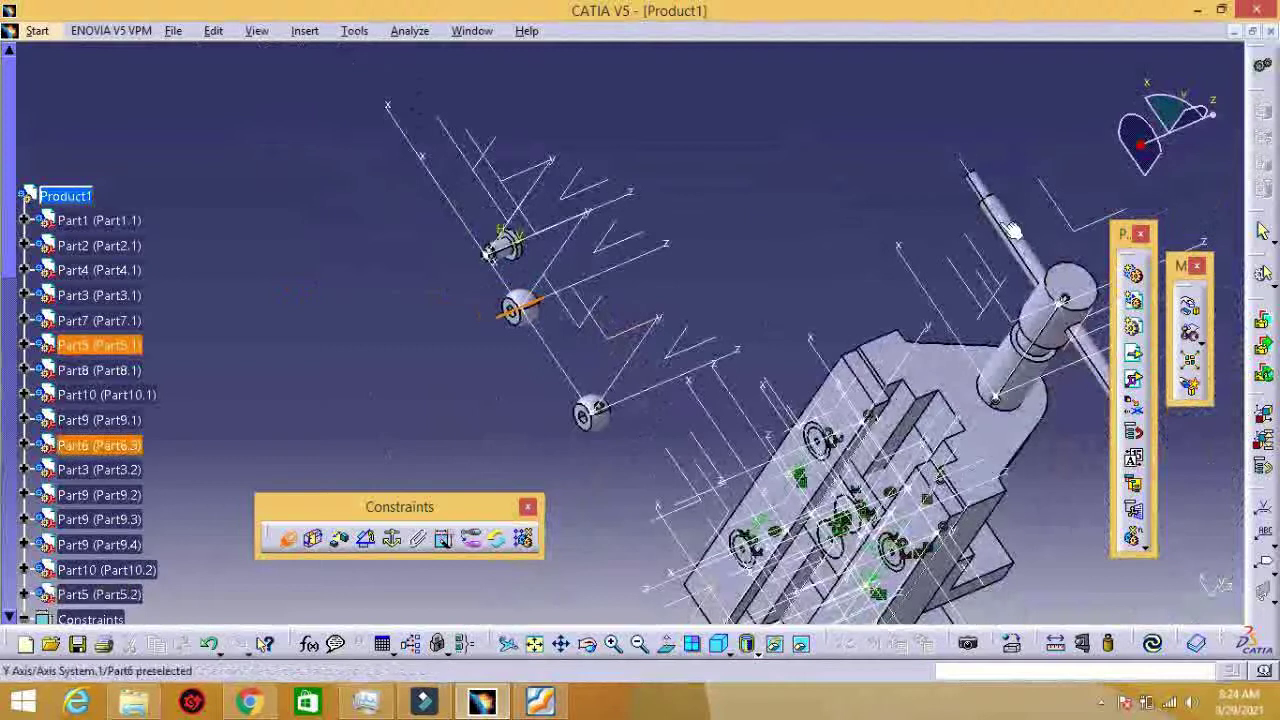
pyautogui.click(808, 347)
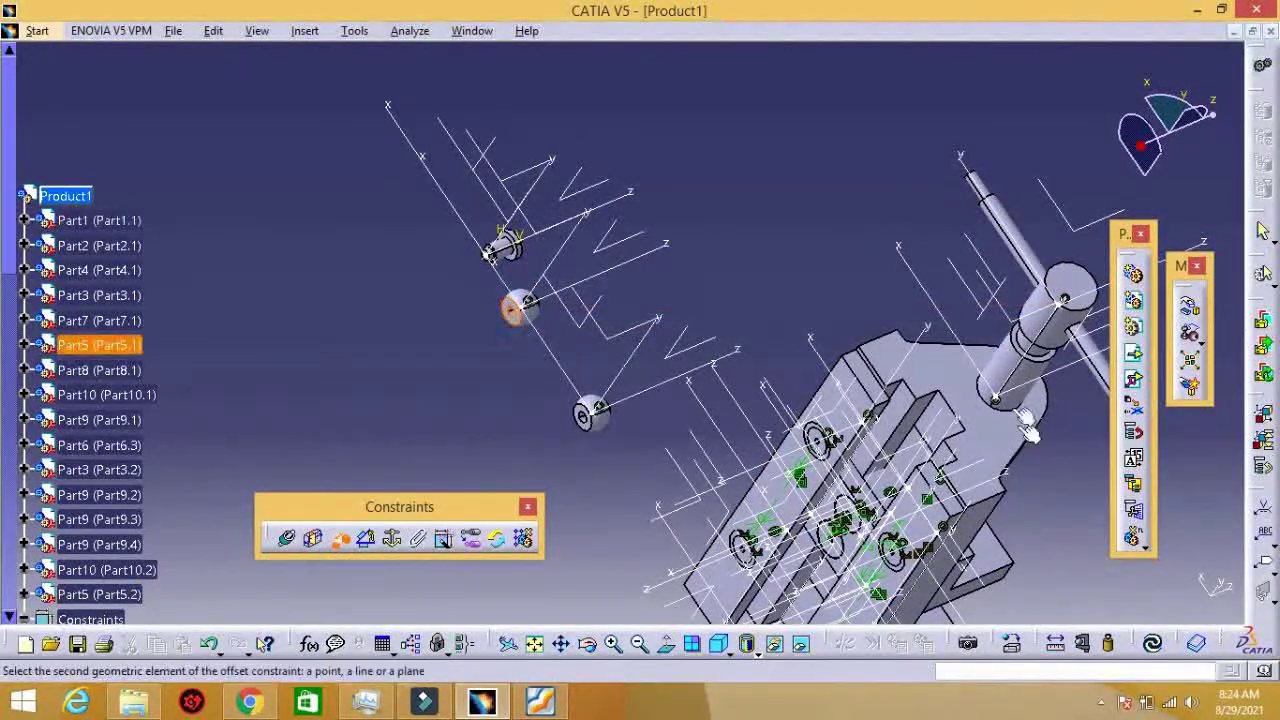
pyautogui.moveTo(1028, 428)
pyautogui.mouseDown(button='middle')
pyautogui.moveTo(769, 339)
pyautogui.moveTo(723, 419)
pyautogui.moveTo(778, 496)
pyautogui.mouseUp(button='middle')
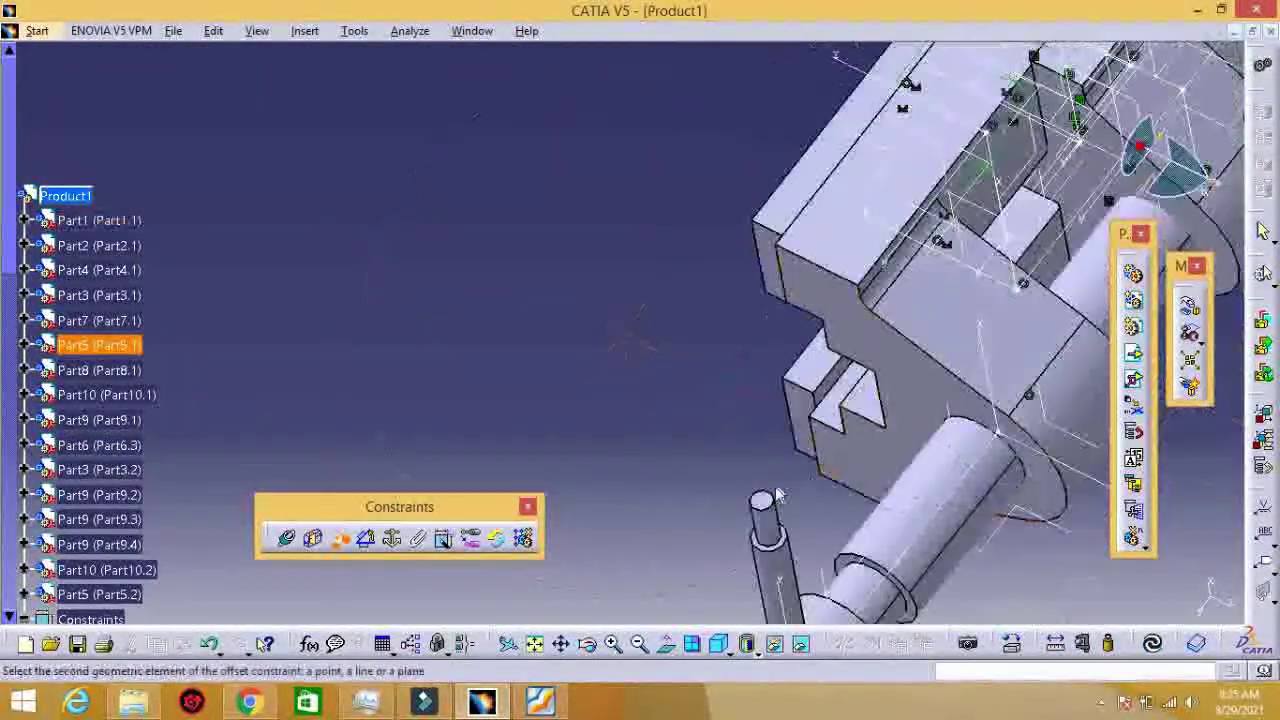
pyautogui.click(778, 497)
pyautogui.click(1120, 592)
pyautogui.moveTo(1120, 592)
pyautogui.mouseDown(button='middle')
pyautogui.moveTo(897, 252)
pyautogui.moveTo(480, 257)
pyautogui.moveTo(812, 513)
pyautogui.mouseUp(button='middle')
pyautogui.click(1152, 643)
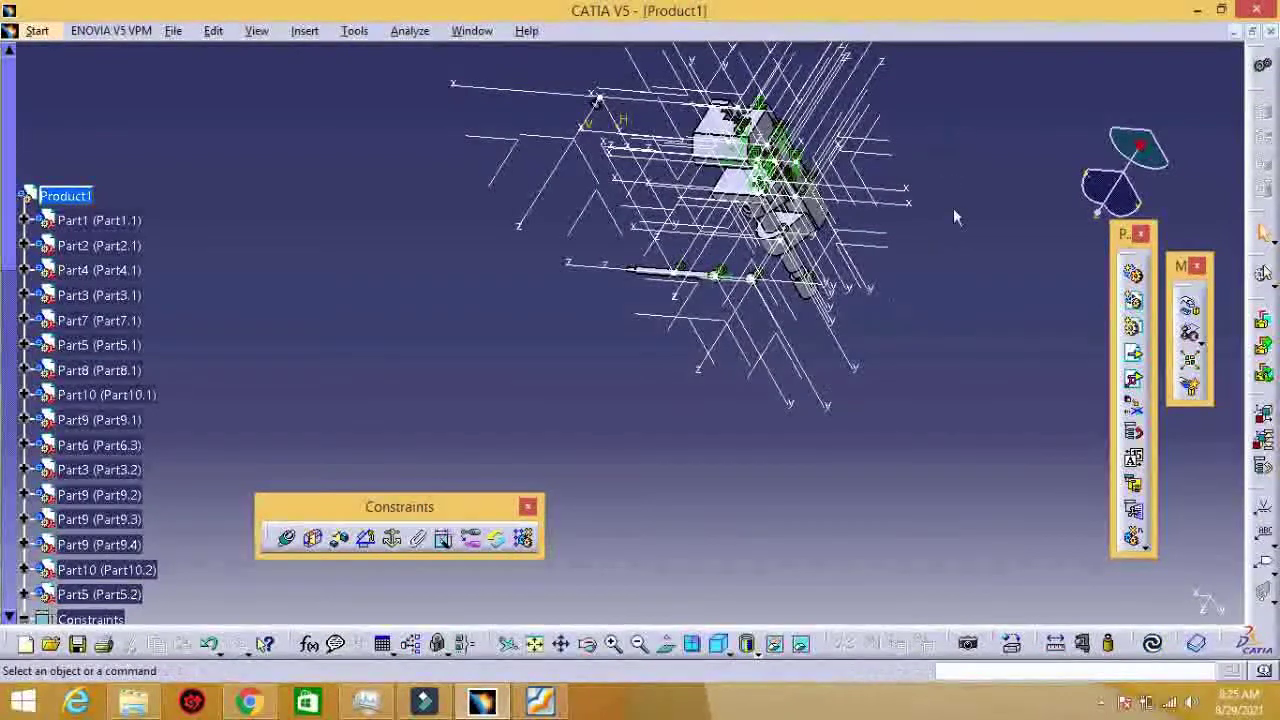
# Step: Add a contact between Part2's countersunk hole surface and the small bolt's mating face
pyautogui.moveTo(953, 217); pyautogui.dragTo(387, 530, button='middle')
pyautogui.click(287, 538)
pyautogui.click(305, 556)
pyautogui.keyDown('ctrl'); pyautogui.moveTo(305, 556); pyautogui.dragTo(590, 370, button='middle'); pyautogui.keyUp('ctrl')
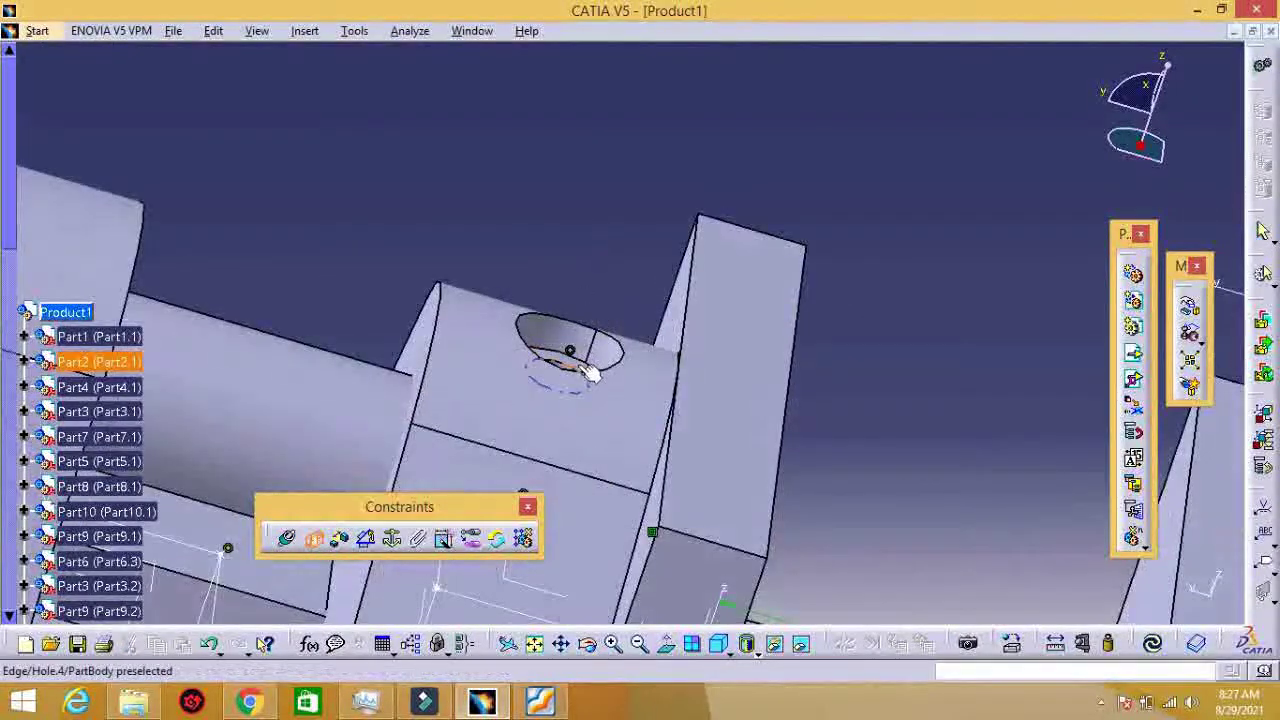
pyautogui.click(505, 395)
pyautogui.moveTo(626, 232)
pyautogui.keyDown('ctrl'); pyautogui.mouseDown(button='middle')
pyautogui.moveTo(855, 420)
pyautogui.moveTo(885, 515)
pyautogui.moveTo(640, 163)
pyautogui.moveTo(674, 351)
pyautogui.moveTo(658, 422)
pyautogui.moveTo(851, 194)
pyautogui.moveTo(731, 349)
pyautogui.moveTo(760, 347)
pyautogui.mouseUp(button='middle'); pyautogui.keyUp('ctrl')
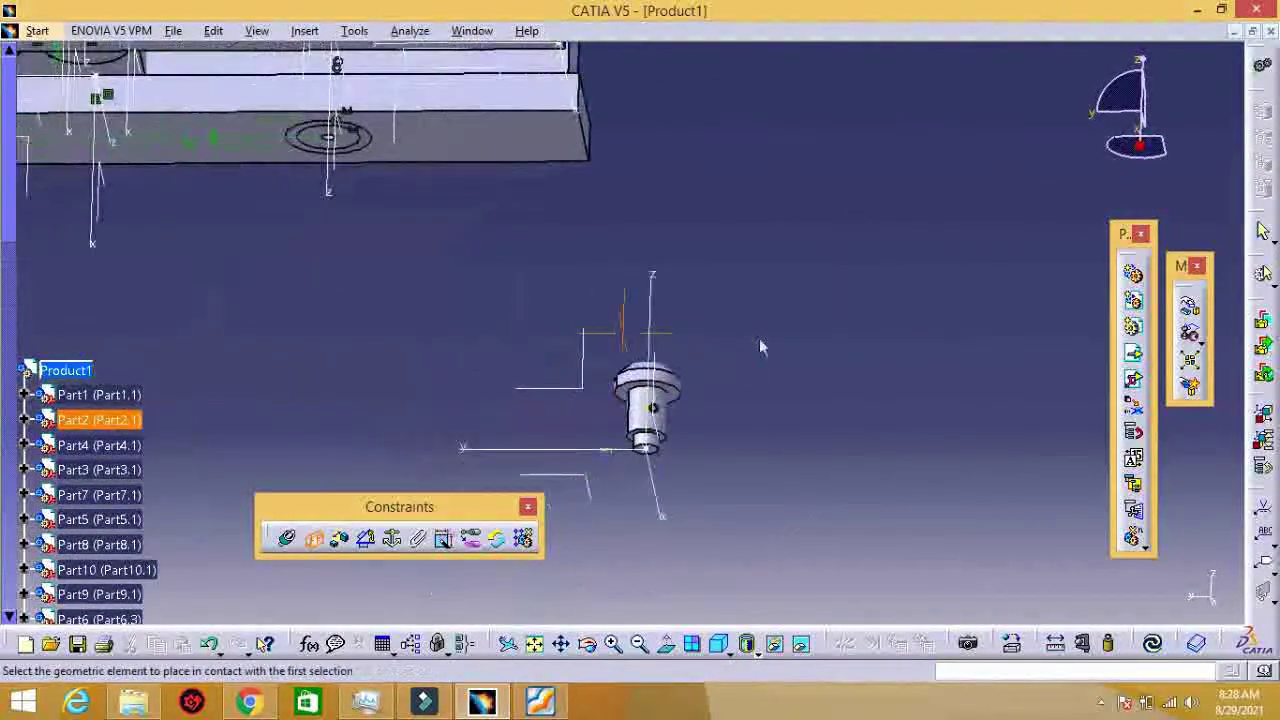
pyautogui.keyDown('ctrl'); pyautogui.moveTo(696, 422); pyautogui.dragTo(754, 361, button='middle'); pyautogui.keyUp('ctrl')
pyautogui.click(729, 465)
pyautogui.moveTo(729, 465)
pyautogui.keyDown('ctrl'); pyautogui.mouseDown(button='middle')
pyautogui.moveTo(700, 420)
pyautogui.moveTo(886, 330)
pyautogui.moveTo(678, 408)
pyautogui.moveTo(901, 375)
pyautogui.mouseUp(button='middle'); pyautogui.keyUp('ctrl')
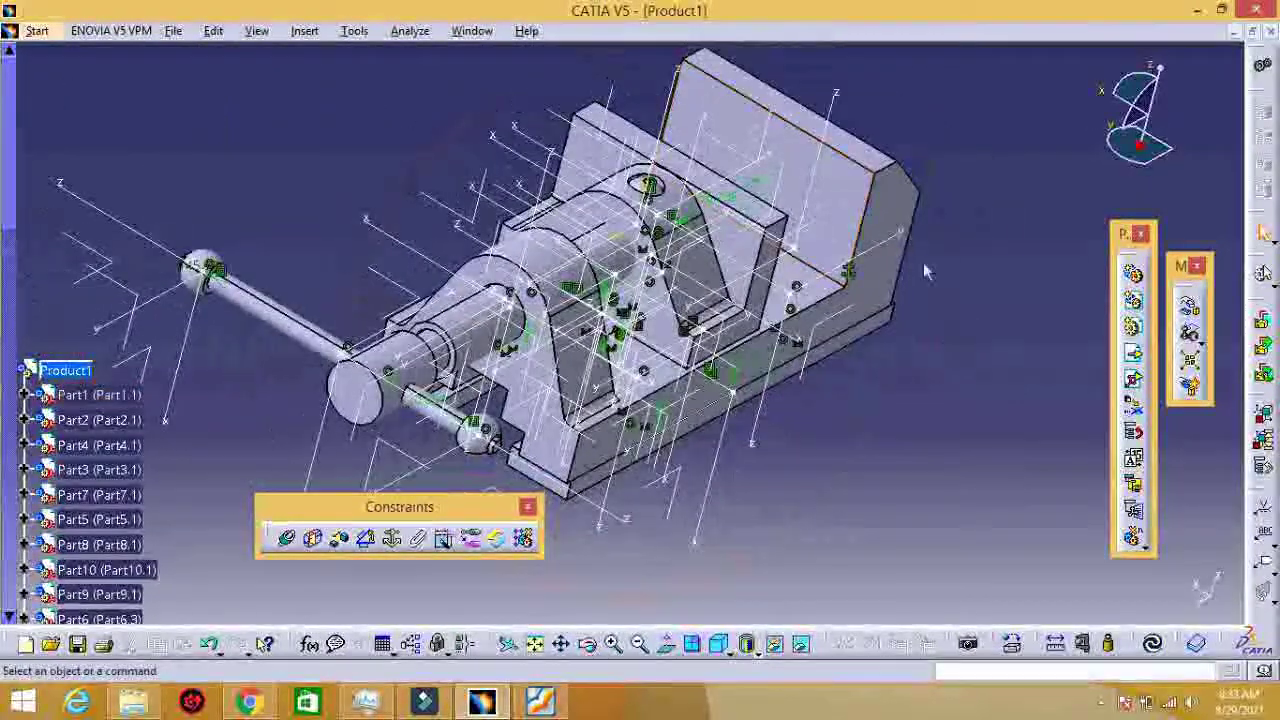
# Step: Colour Part1 purple and Part2 cyan
pyautogui.rightClick(103, 396)
pyautogui.moveTo(165, 279)
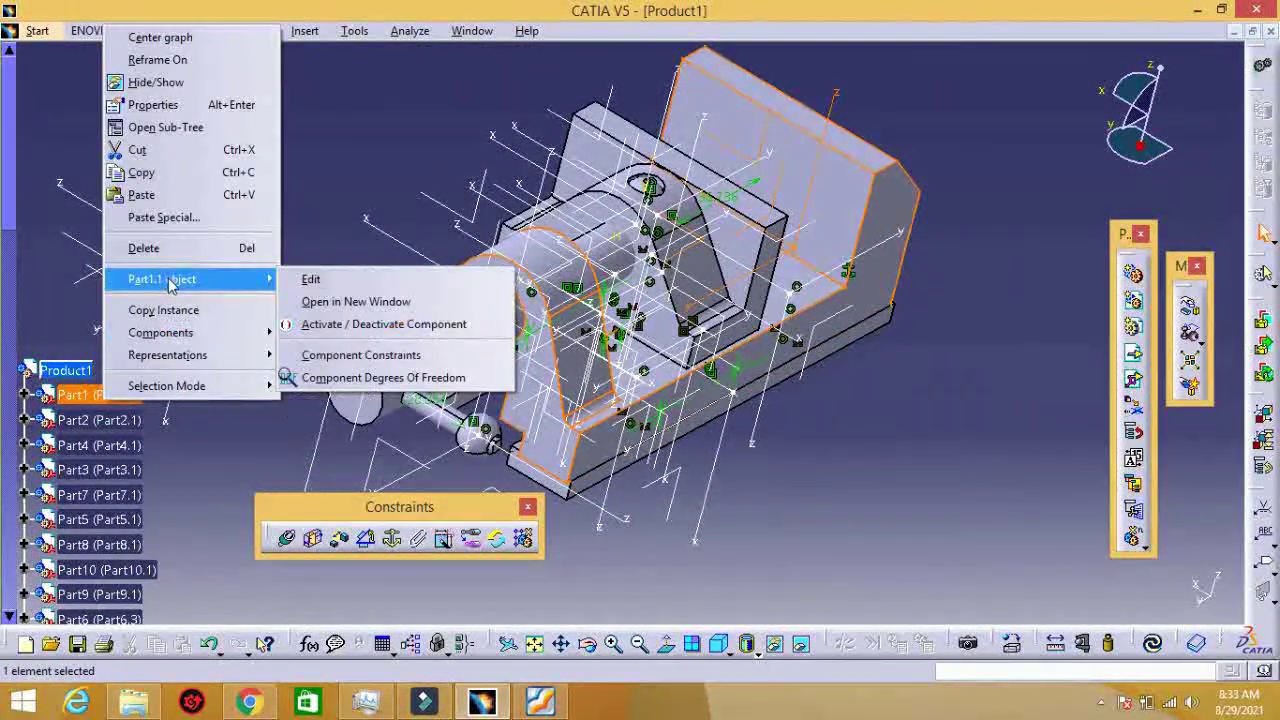
pyautogui.click(153, 104)
pyautogui.click(884, 177)
pyautogui.click(829, 325)
pyautogui.click(1054, 590)
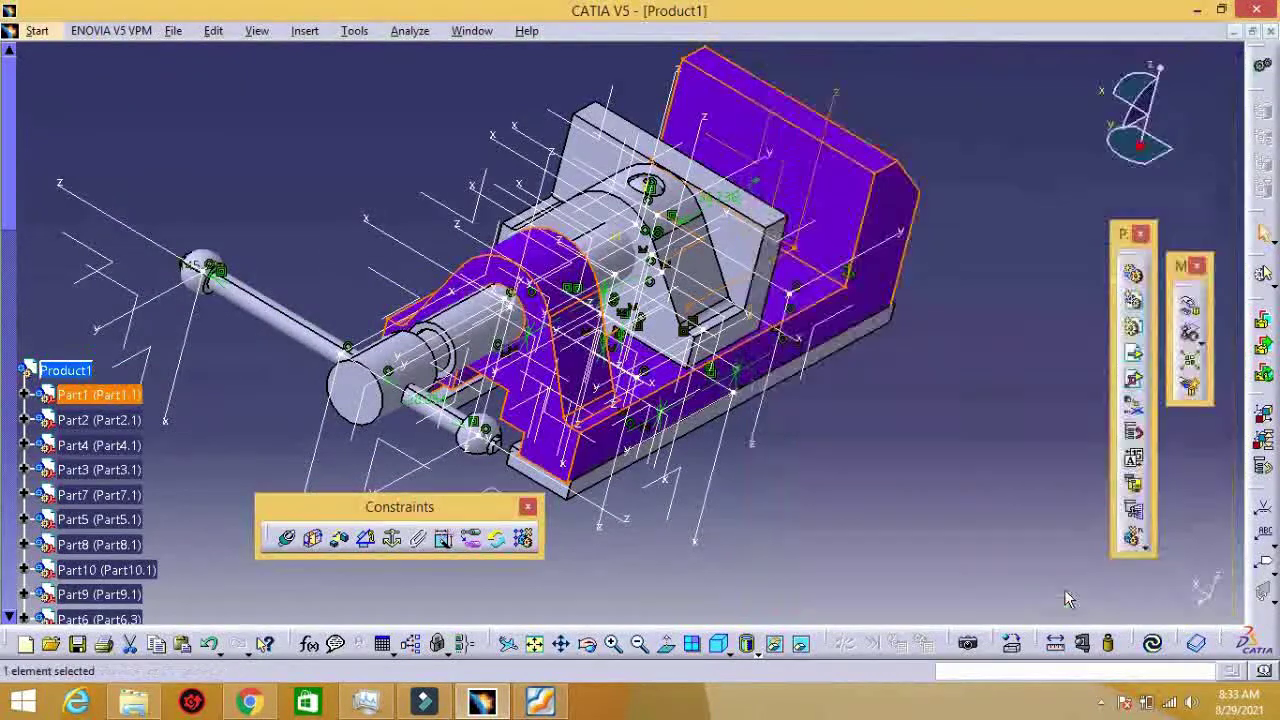
pyautogui.rightClick(103, 420)
pyautogui.click(153, 120)
pyautogui.click(887, 182)
pyautogui.click(845, 381)
pyautogui.click(1054, 591)
# Step: Colour Part4 green and give Part3 a light colour
pyautogui.rightClick(100, 445)
pyautogui.click(150, 172)
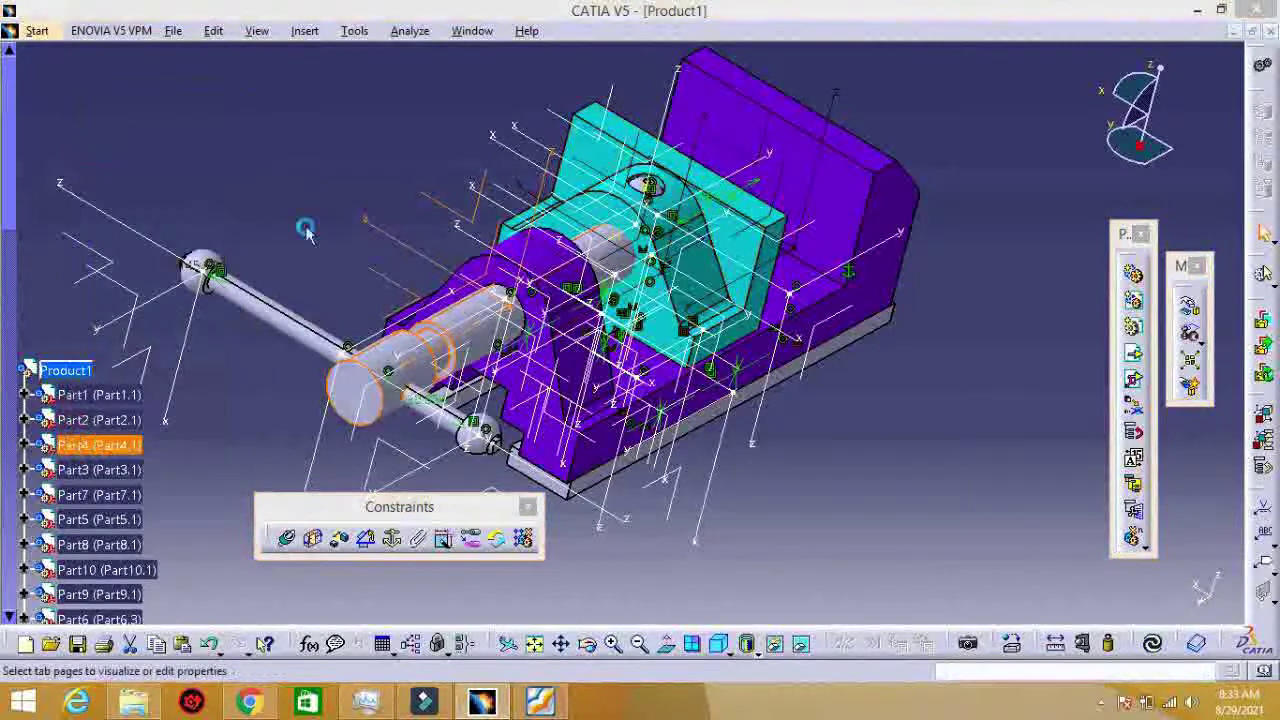
pyautogui.click(829, 186)
pyautogui.click(829, 206)
pyautogui.click(1058, 591)
pyautogui.rightClick(100, 470)
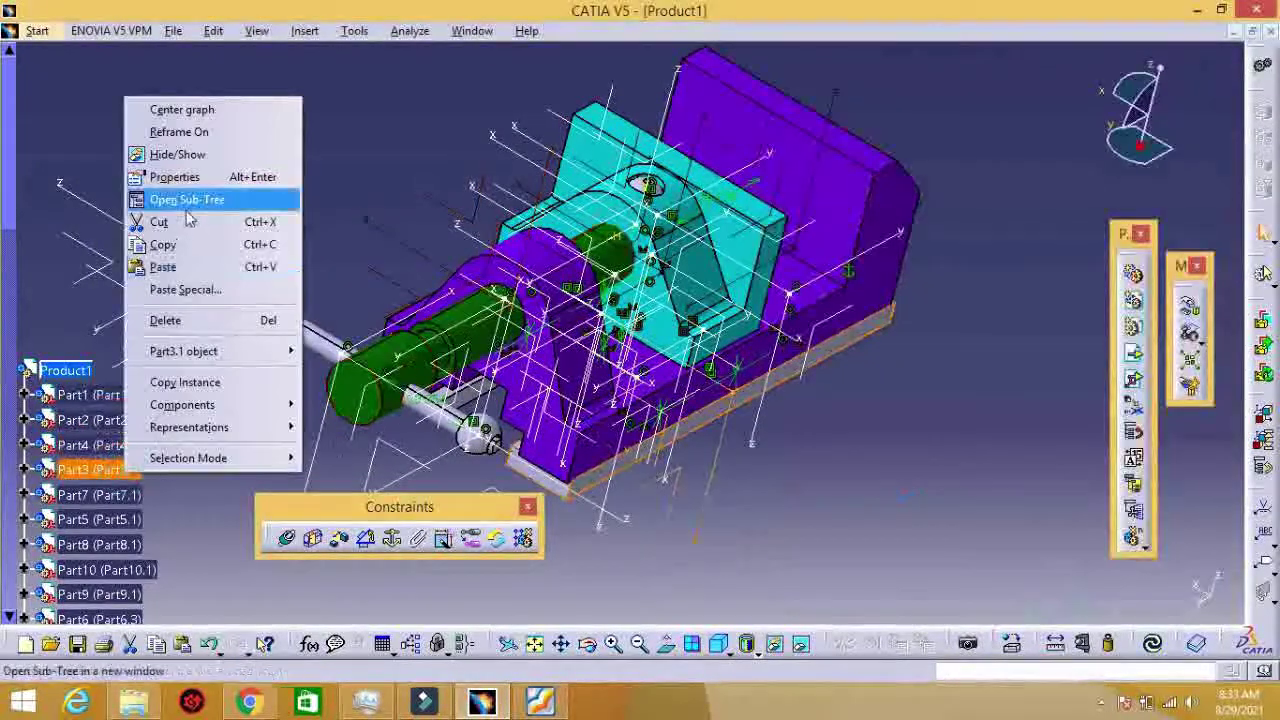
pyautogui.click(175, 176)
pyautogui.click(843, 186)
pyautogui.click(829, 205)
pyautogui.click(1057, 591)
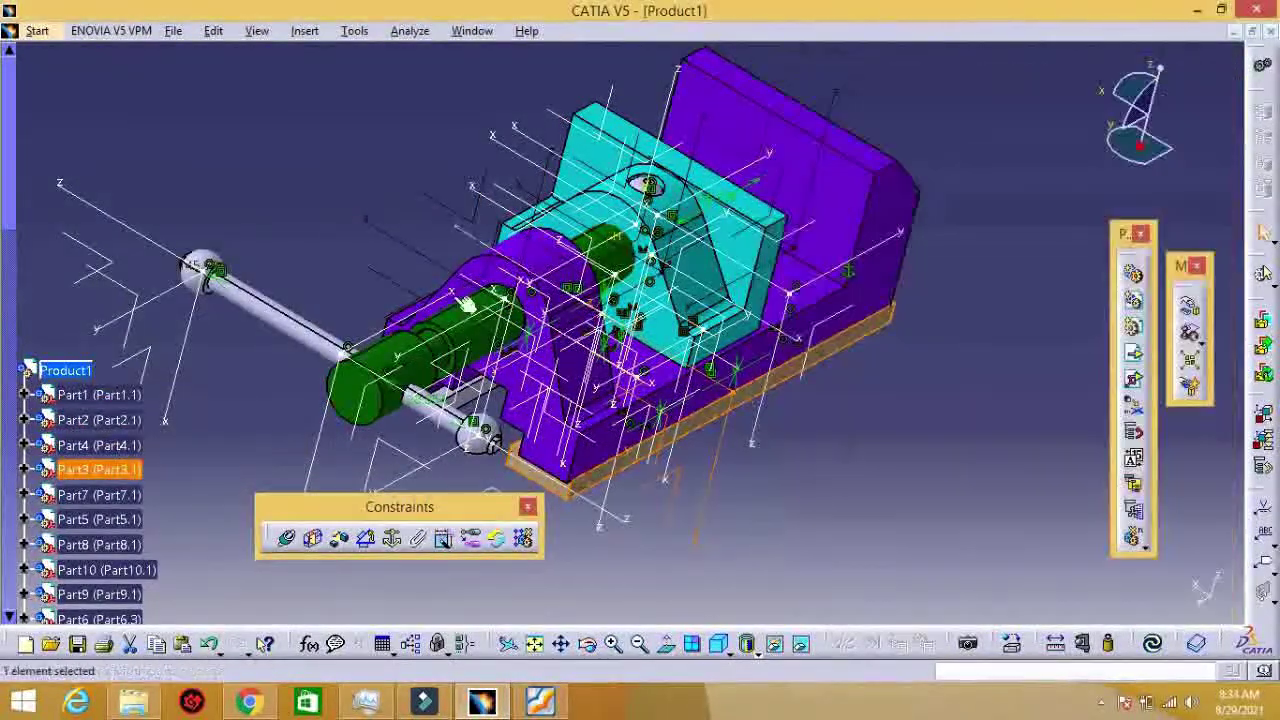
# Step: Colour the Part7 base tan and give Part5 a new colour
pyautogui.rightClick(100, 495)
pyautogui.click(180, 197)
pyautogui.click(843, 190)
pyautogui.click(912, 531)
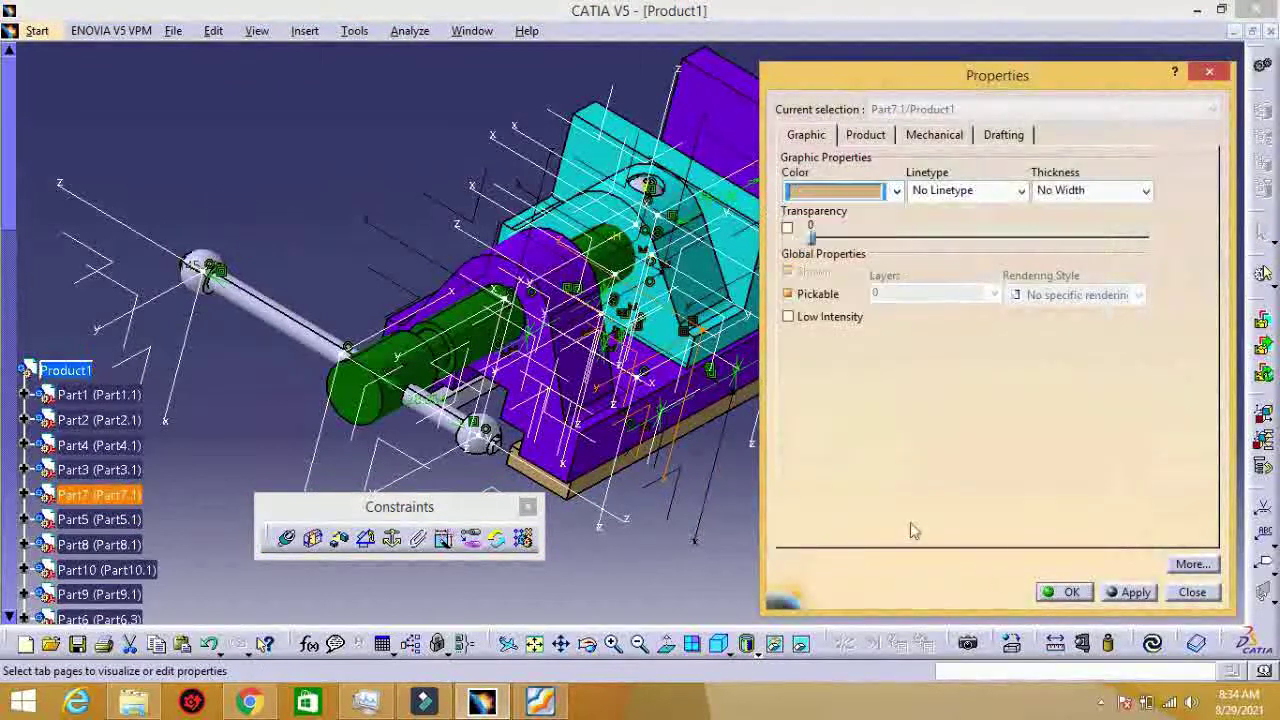
pyautogui.press('Return')
pyautogui.rightClick(125, 403)
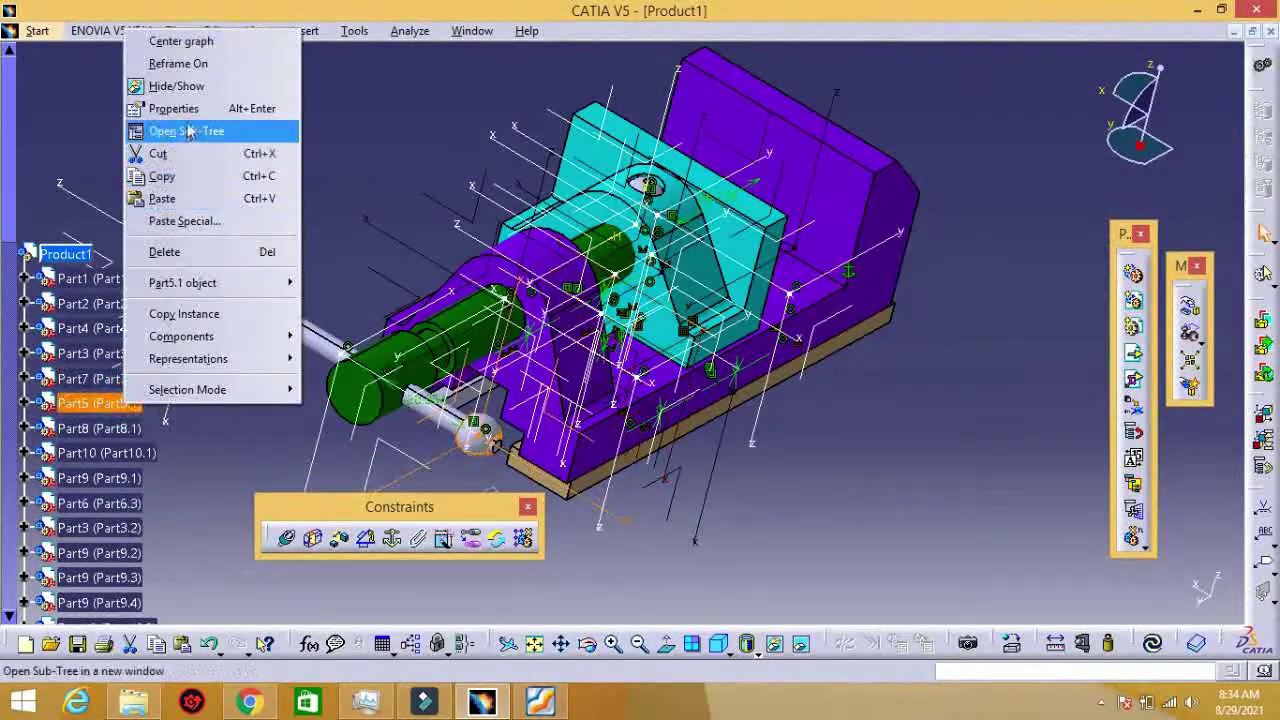
pyautogui.click(173, 108)
pyautogui.click(843, 190)
pyautogui.click(800, 514)
pyautogui.press('Return')
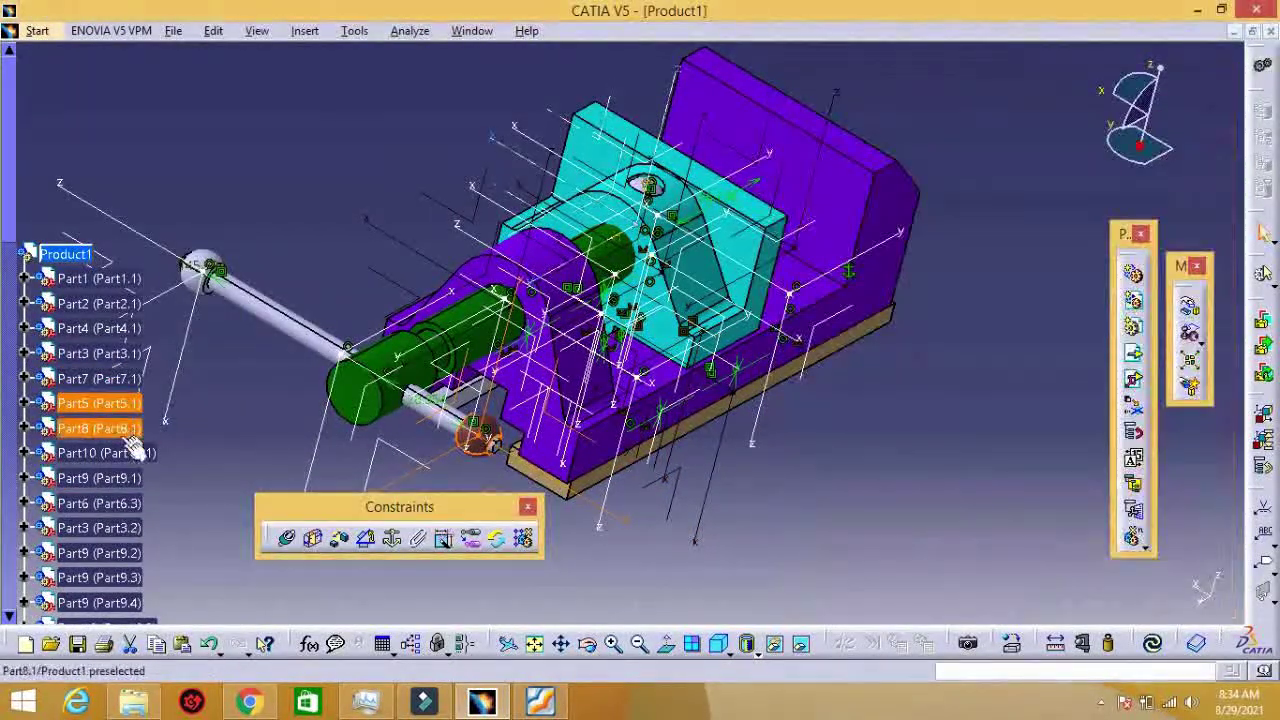
# Step: Give the second Part5 instance the same colour as Part5, then select Part9
pyautogui.scroll(-2, 195, 519)
pyautogui.rightClick(135, 594)
pyautogui.click(200, 289)
pyautogui.click(843, 196)
pyautogui.click(800, 514)
pyautogui.press('Return')
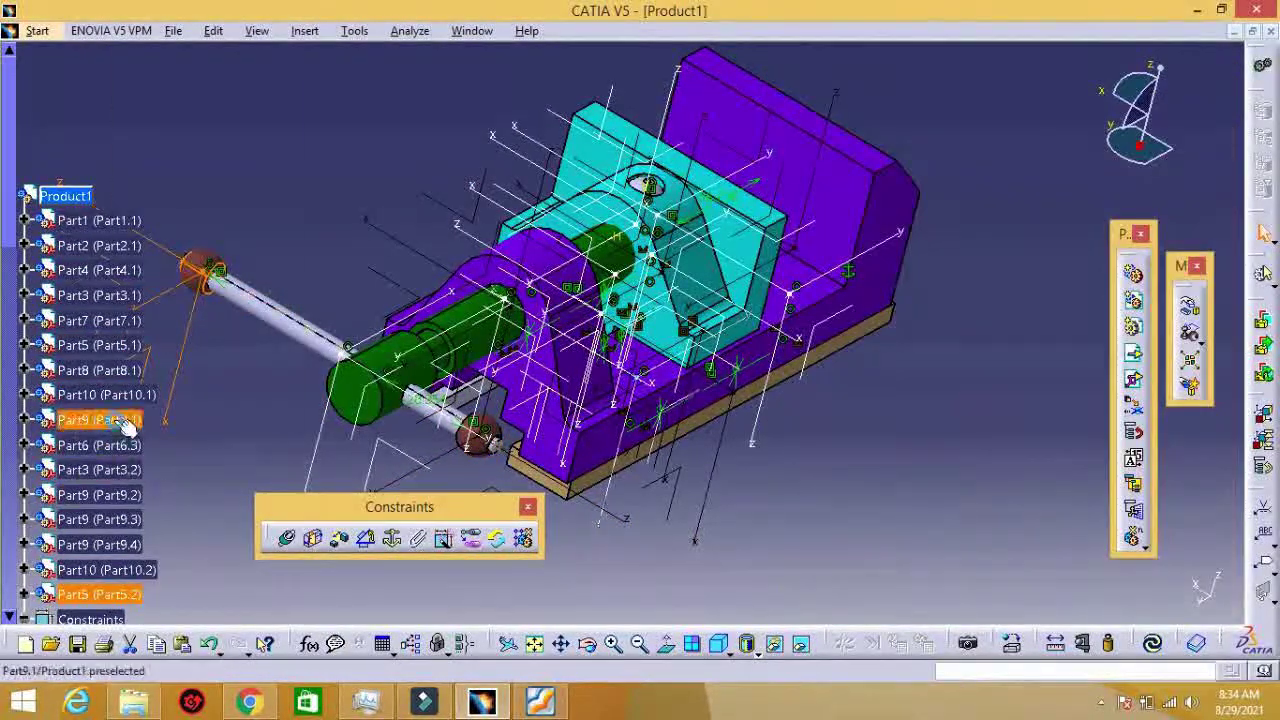
pyautogui.click(128, 425)
pyautogui.moveTo(851, 470); pyautogui.dragTo(344, 394, button='middle')
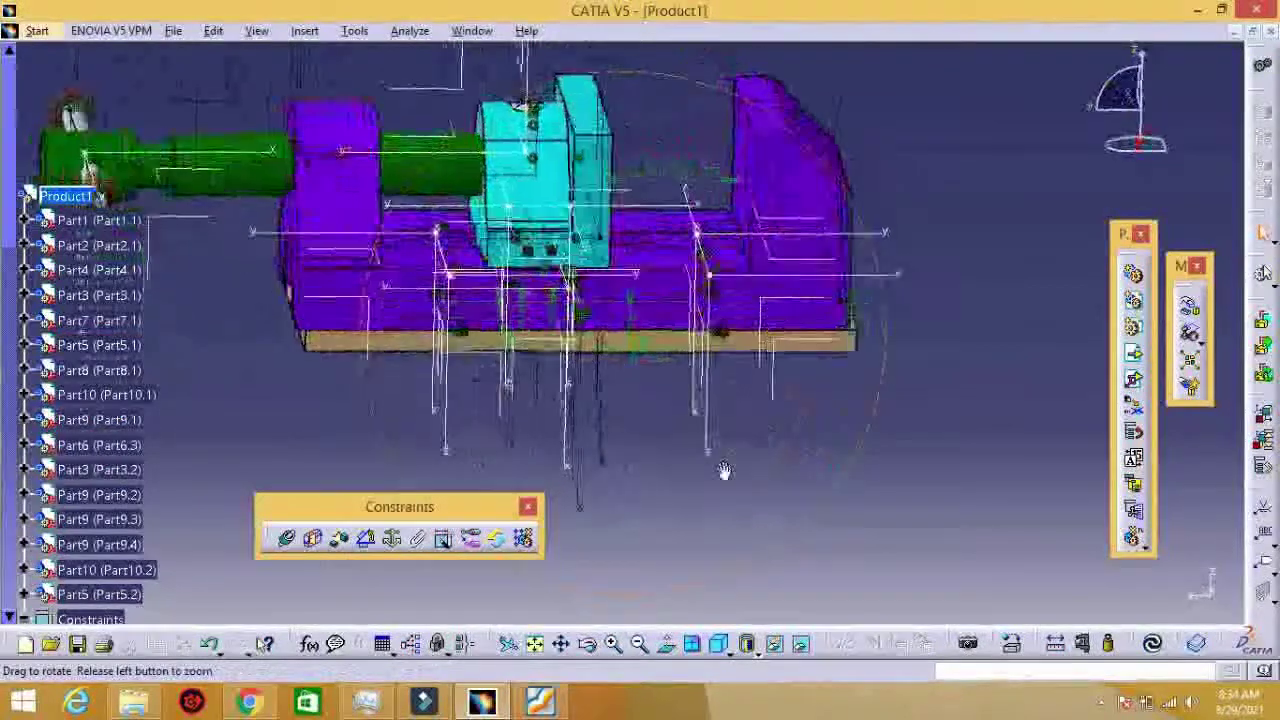
# Step: Recolour another Part3 instance and save the assembly as Product1.CATProduct
pyautogui.rightClick(67, 480)
pyautogui.click(170, 171)
pyautogui.click(891, 197)
pyautogui.click(816, 304)
pyautogui.press('Return')
pyautogui.moveTo(975, 437)
pyautogui.mouseDown(button='middle')
pyautogui.moveTo(1040, 341)
pyautogui.moveTo(1005, 275)
pyautogui.mouseUp(button='middle')
pyautogui.hotkey('ctrl', 's')
pyautogui.press('Return')
pyautogui.press('Return')
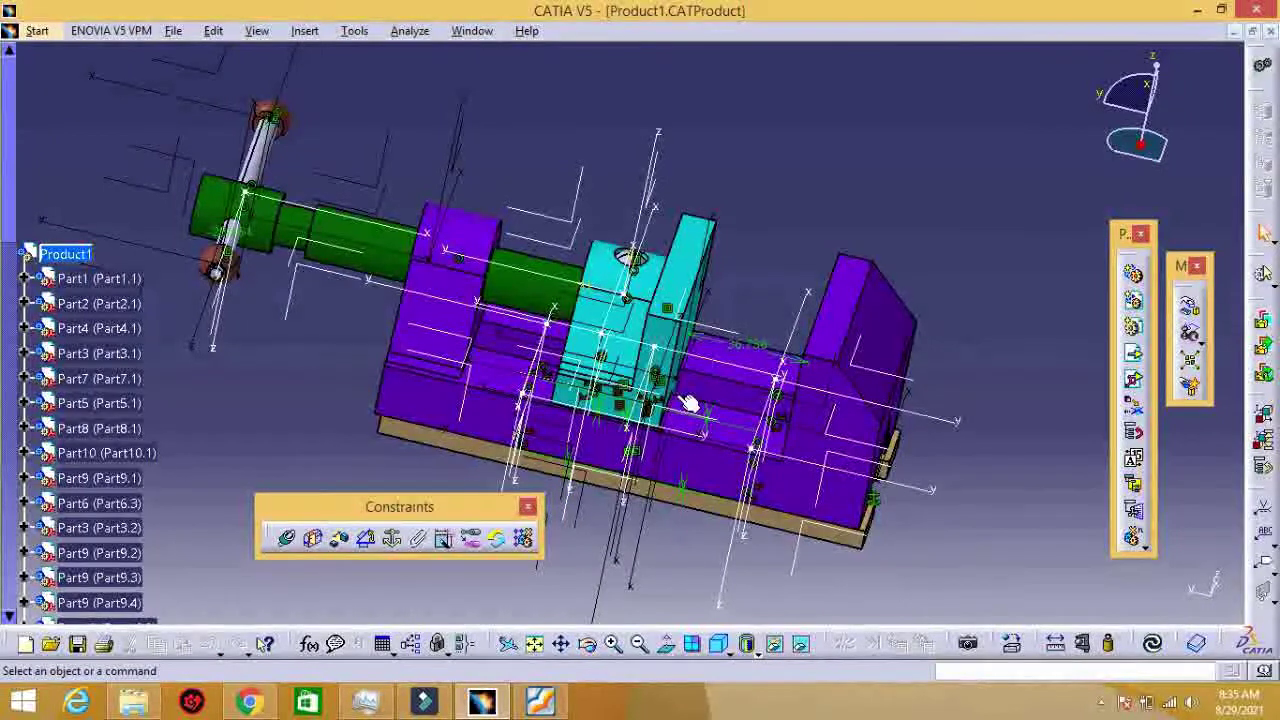